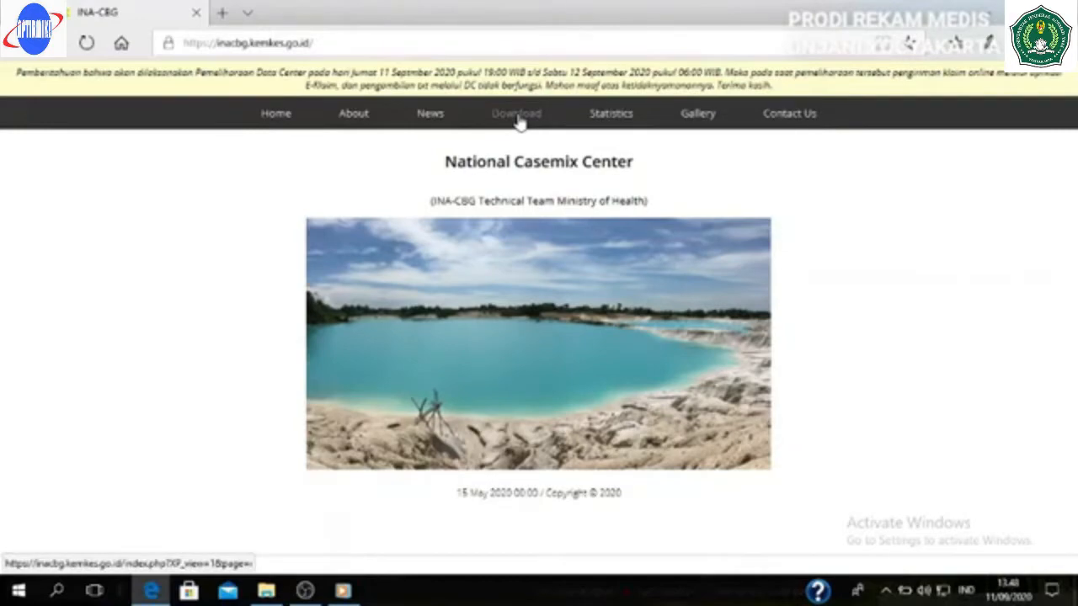
# - Go to the INA-CBG Download page and start downloading the Instalasi Baru program for E-Klaim 5.4
pyautogui.click(517, 113)
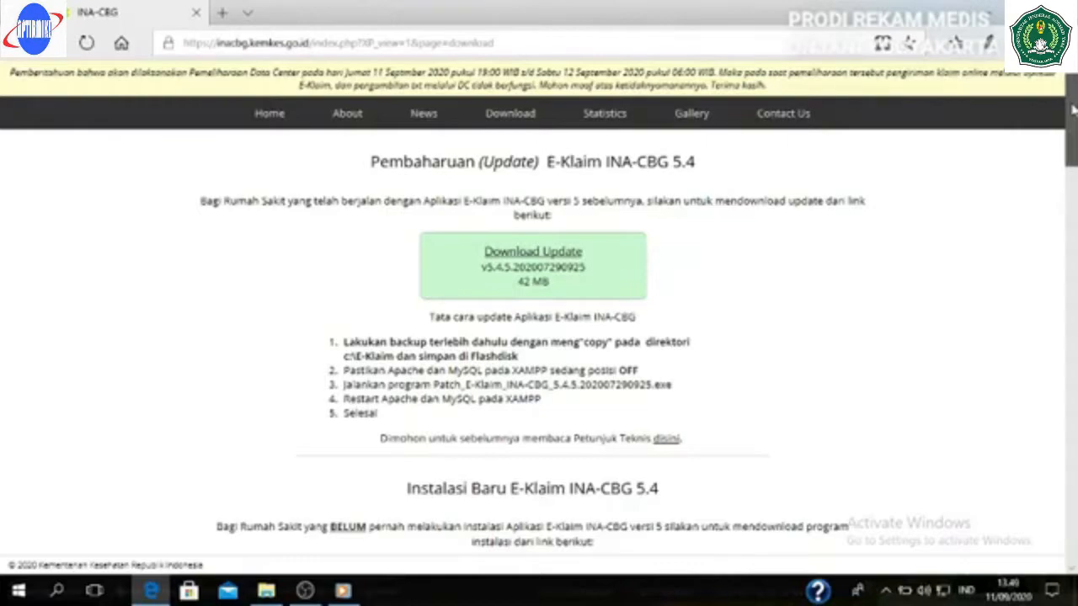
pyautogui.moveTo(1073, 109); pyautogui.dragTo(1067, 160)
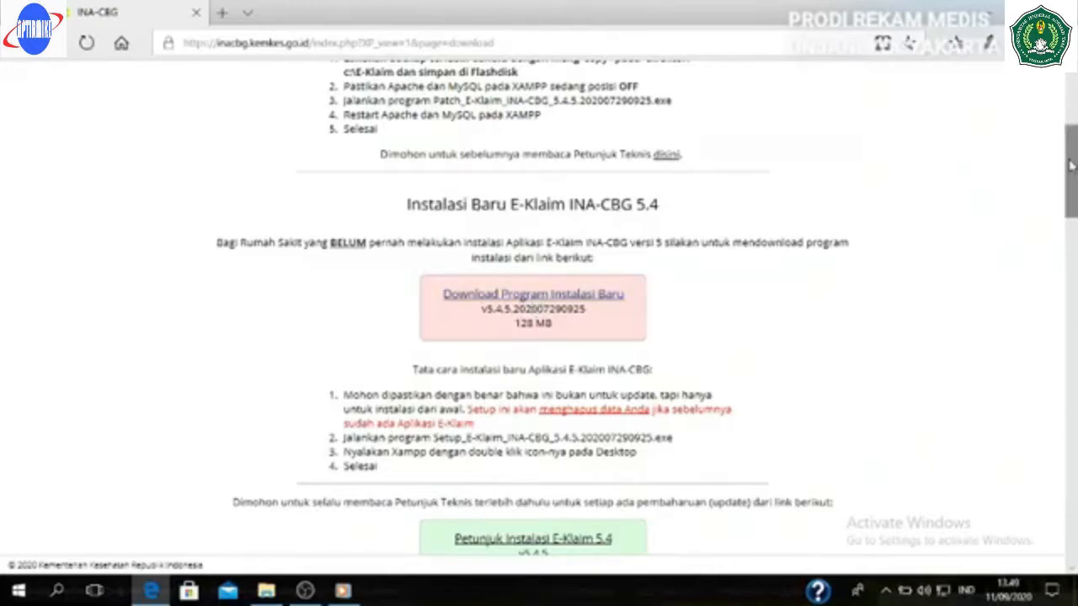
pyautogui.moveTo(1071, 166); pyautogui.dragTo(1057, 188)
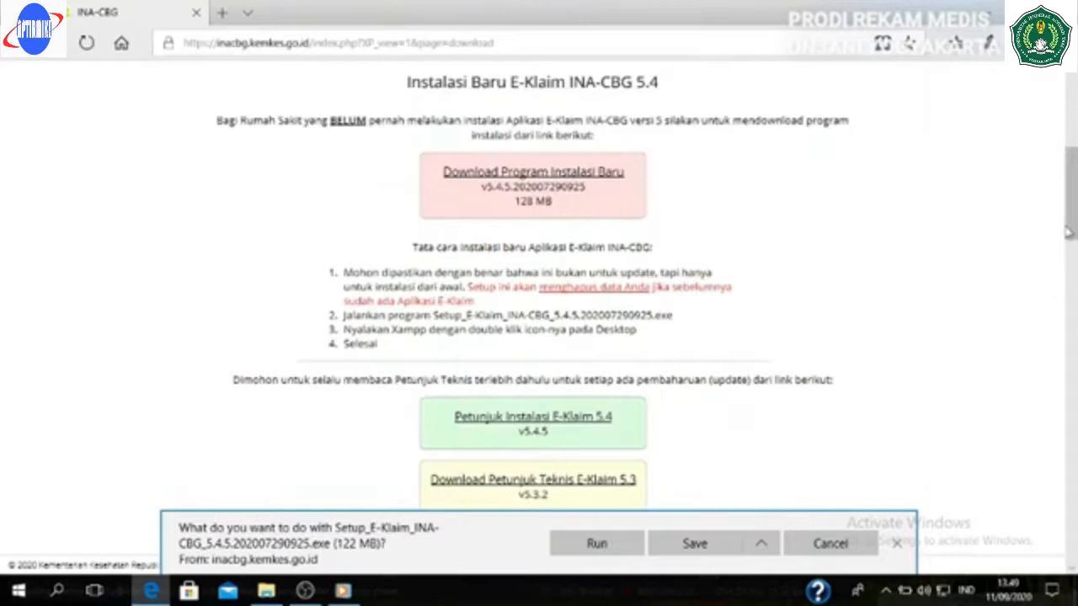
# - Save Setup_E-Klaim_INA-CBG_5.4.5.202007290925.exe to the computer and open File Explorer
pyautogui.moveTo(1074, 209); pyautogui.dragTo(1074, 221)
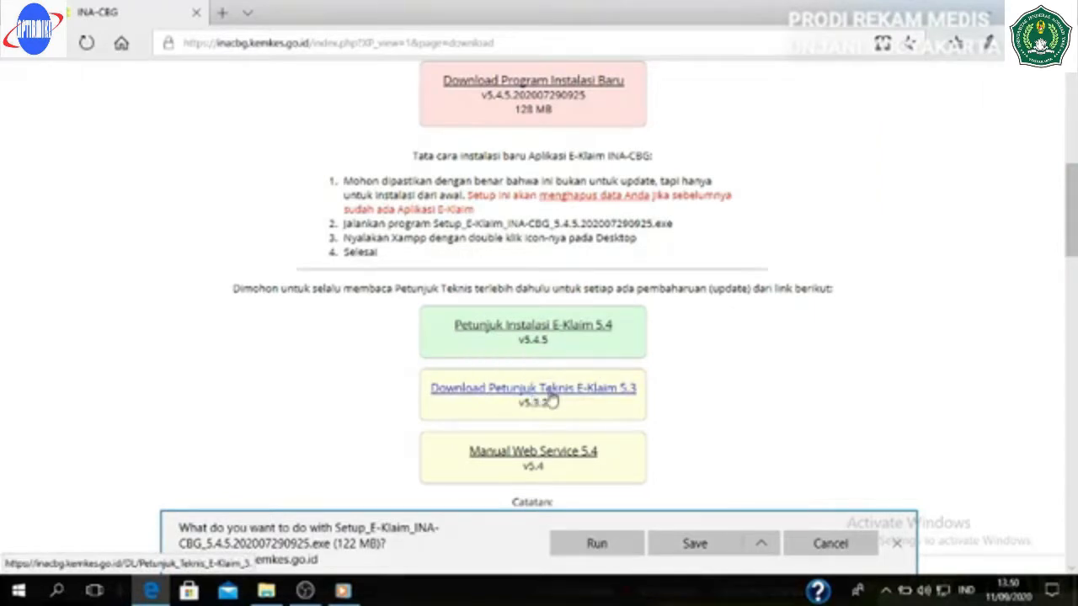
pyautogui.click(709, 543)
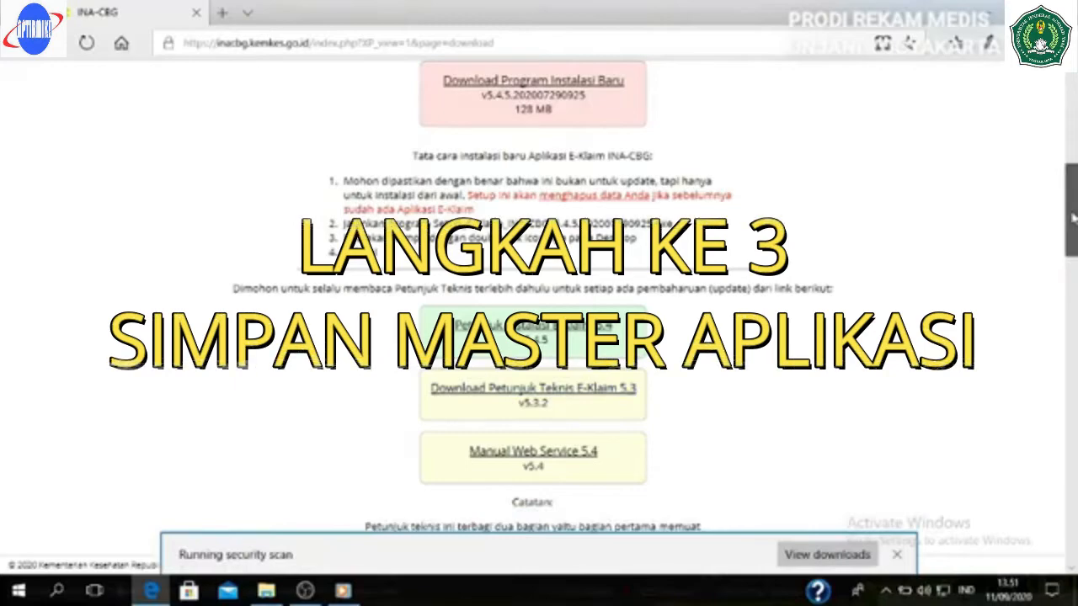
pyautogui.moveTo(1073, 217); pyautogui.dragTo(1074, 274)
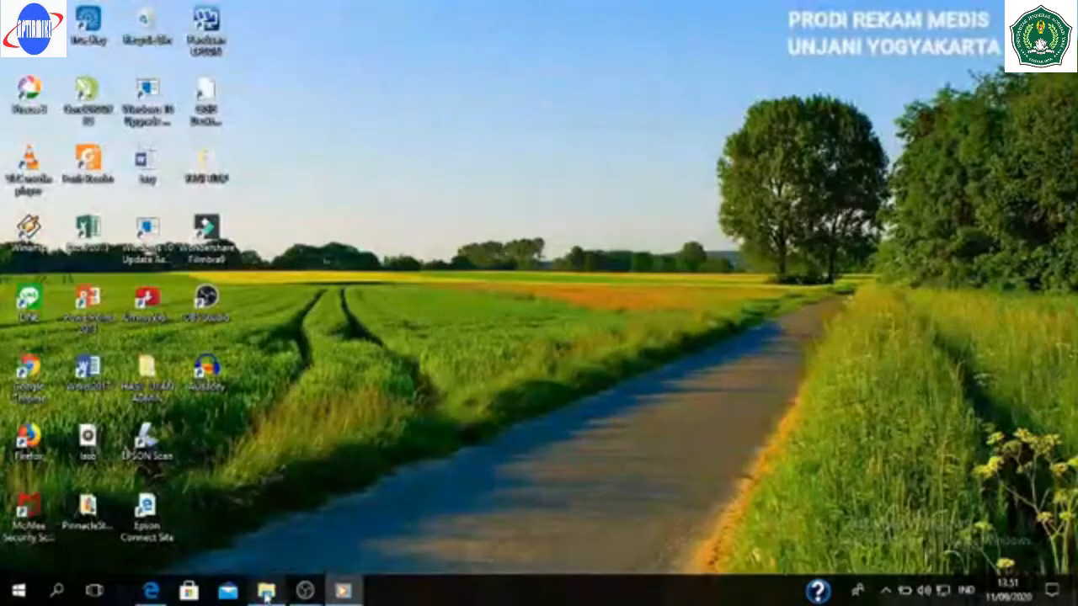
pyautogui.click(266, 592)
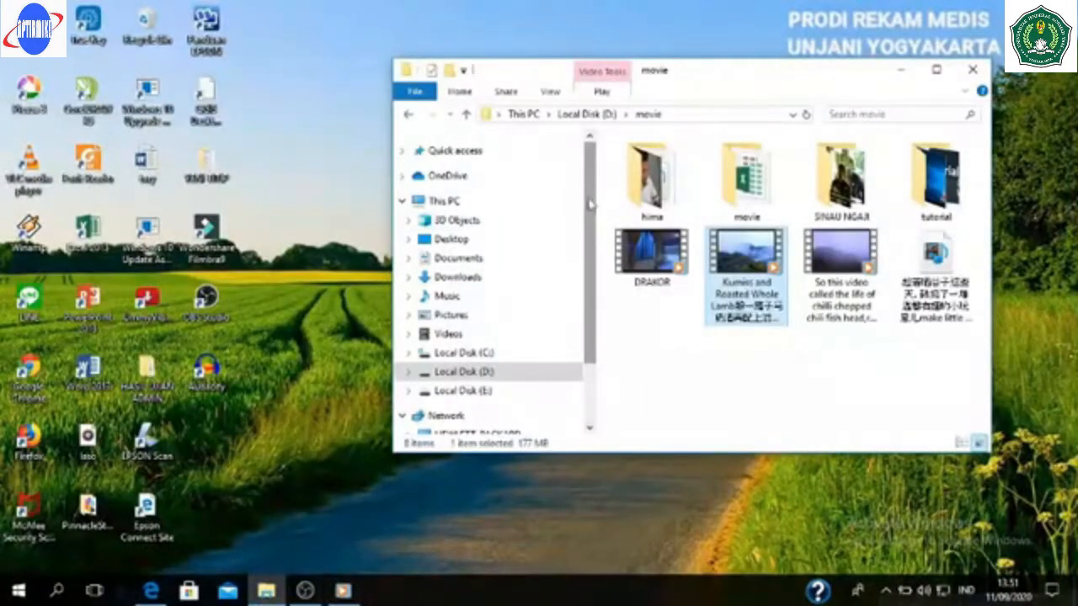
# - Run Setup_E-Klaim_INA-CBG_5.4.5.202007290925 from the Downloads folder
pyautogui.moveTo(589, 212); pyautogui.dragTo(595, 236)
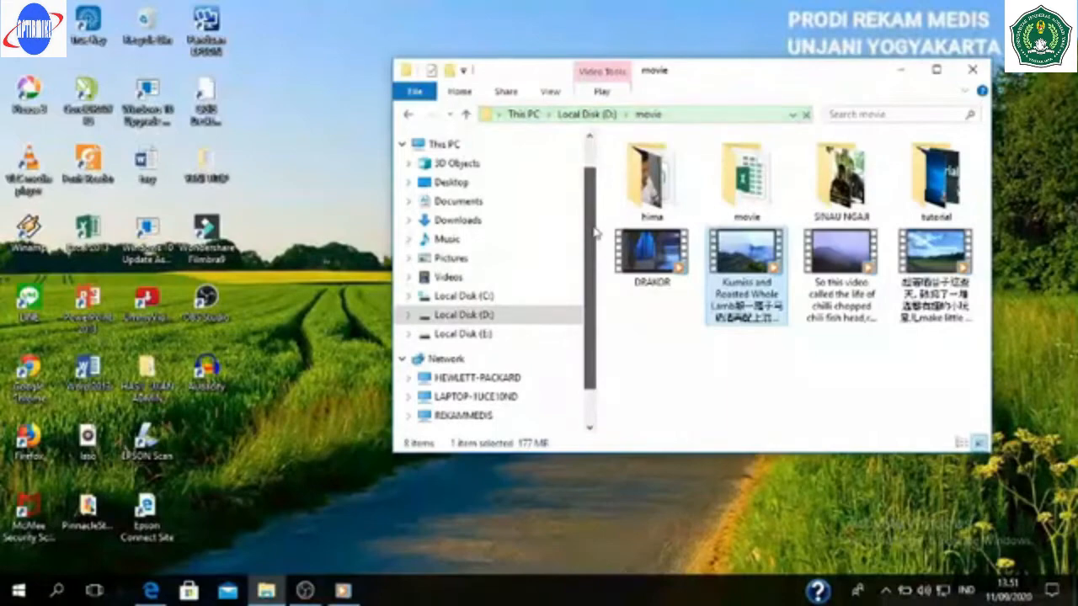
pyautogui.click(468, 224)
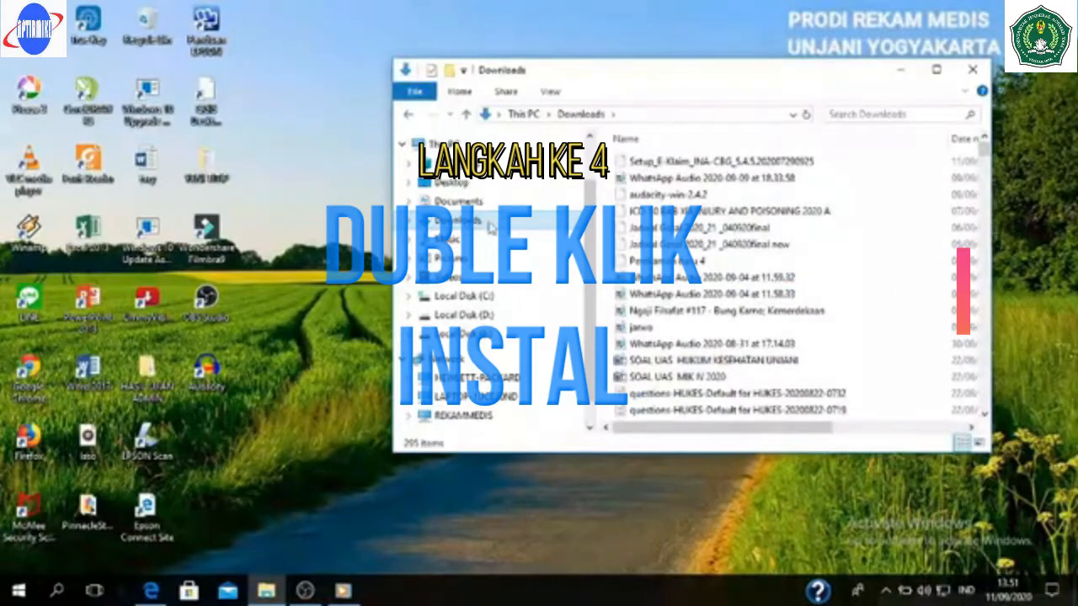
pyautogui.doubleClick(623, 162)
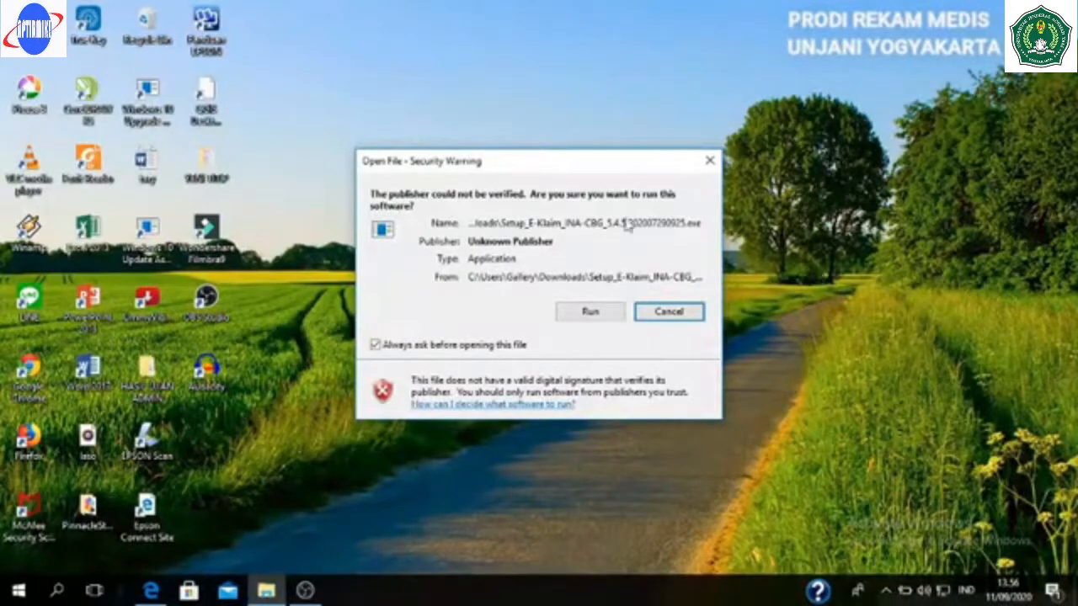
# - Allow the unverified installer to run and choose Bahasa Indonesia as the setup language
pyautogui.click(591, 316)
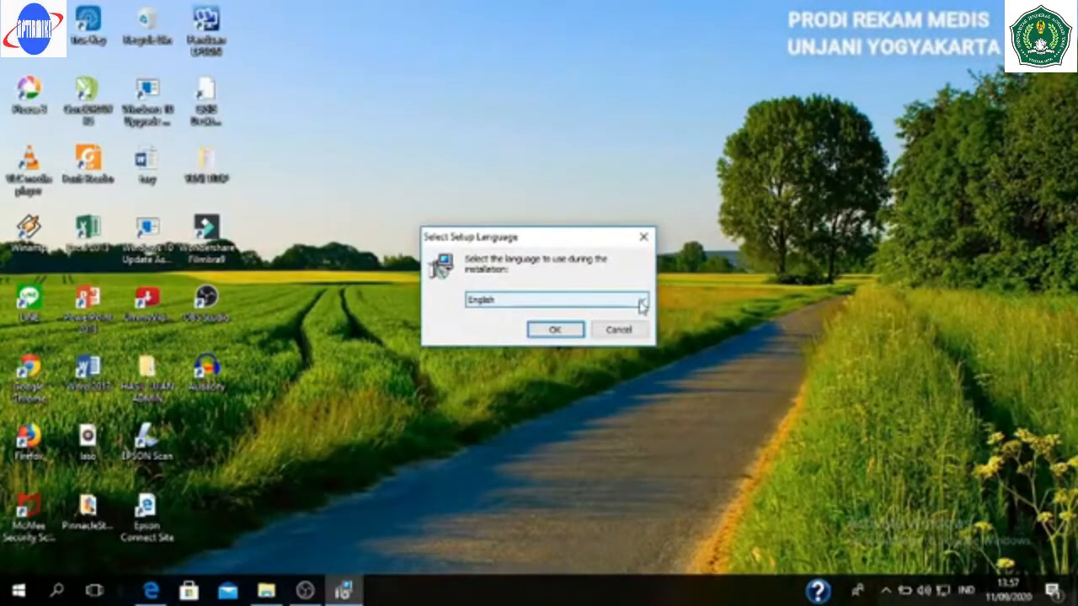
pyautogui.click(641, 303)
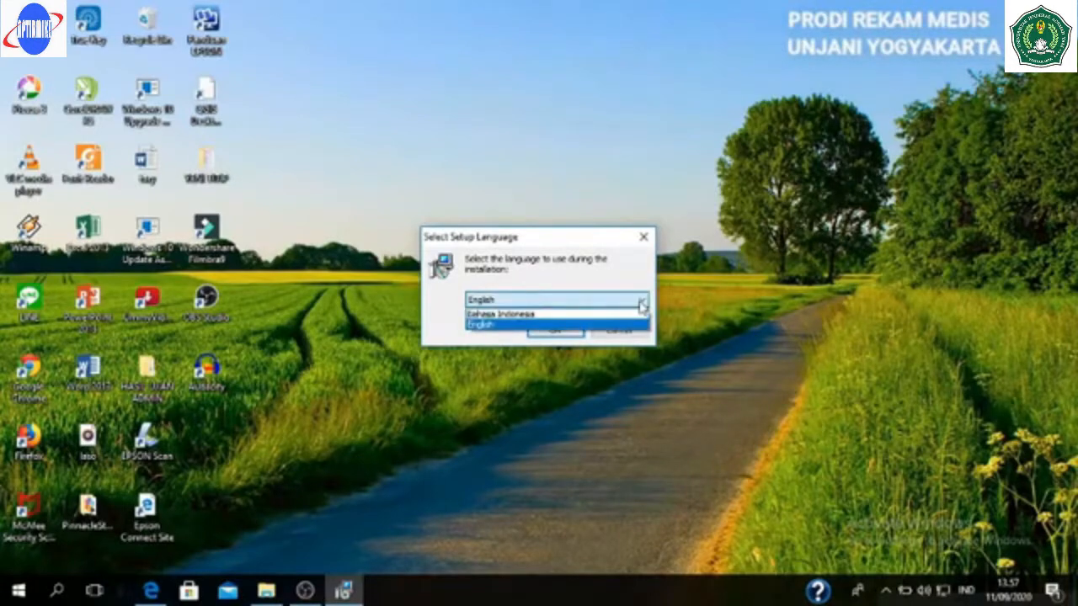
pyautogui.click(599, 315)
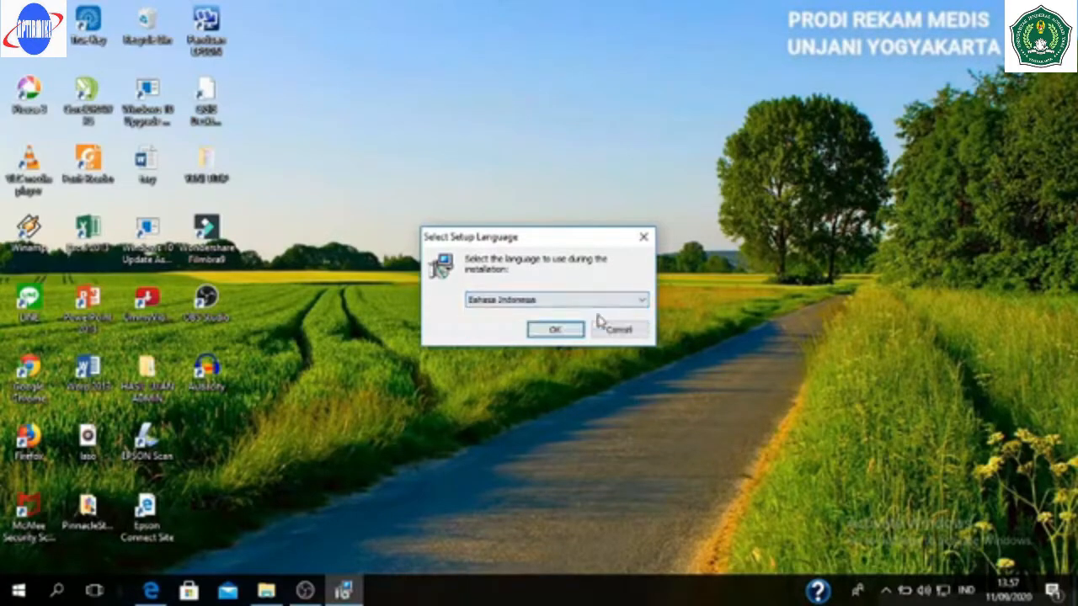
pyautogui.click(555, 332)
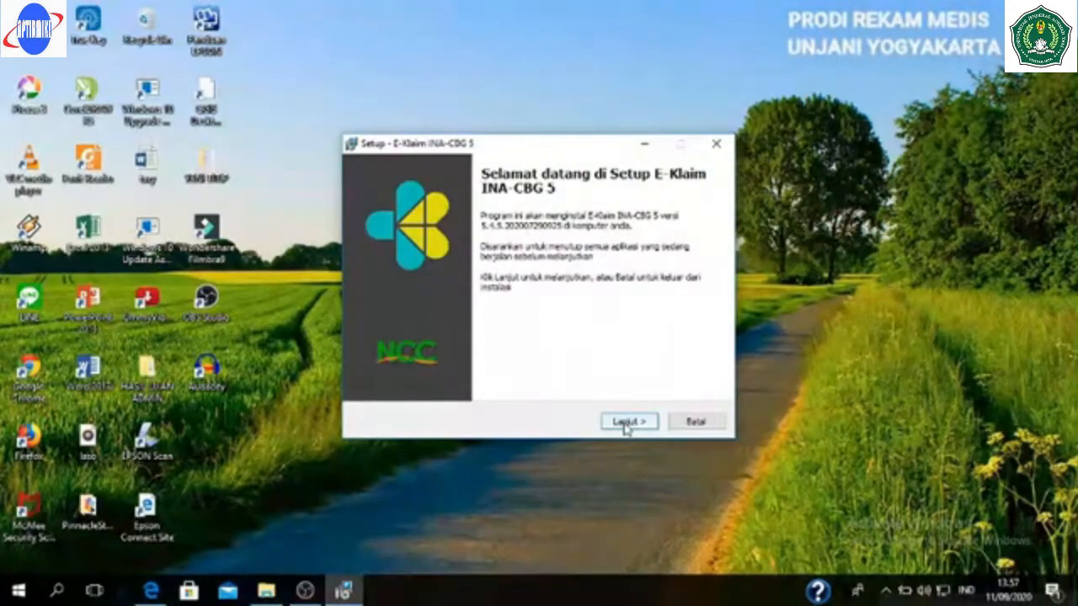
# - Install E-Klaim INA-CBG 5 through the wizard, allowing mysqld on private networks, then finish
pyautogui.click(625, 423)
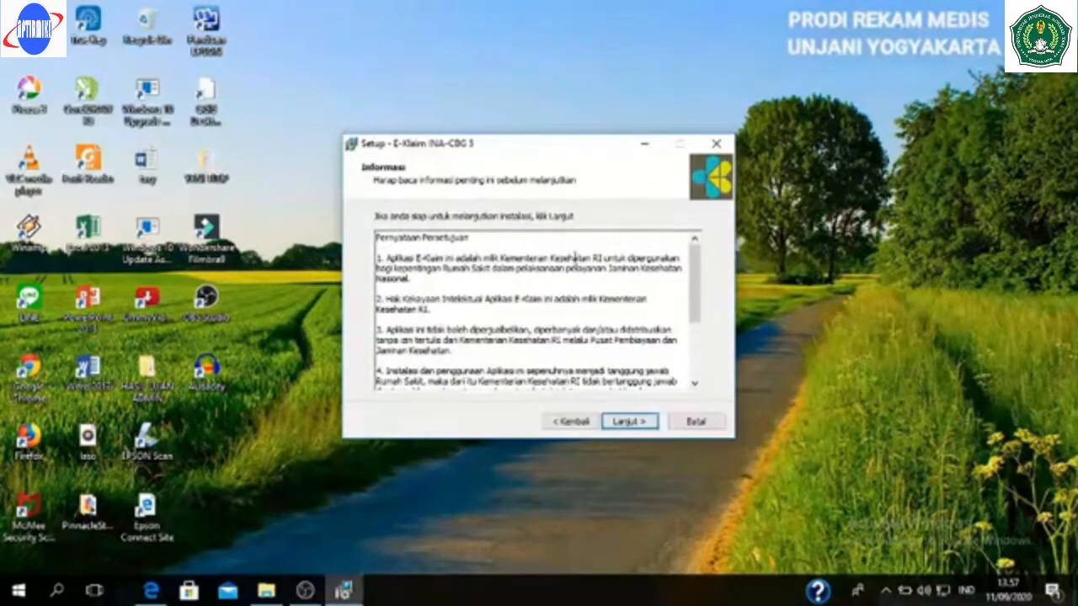
pyautogui.click(628, 425)
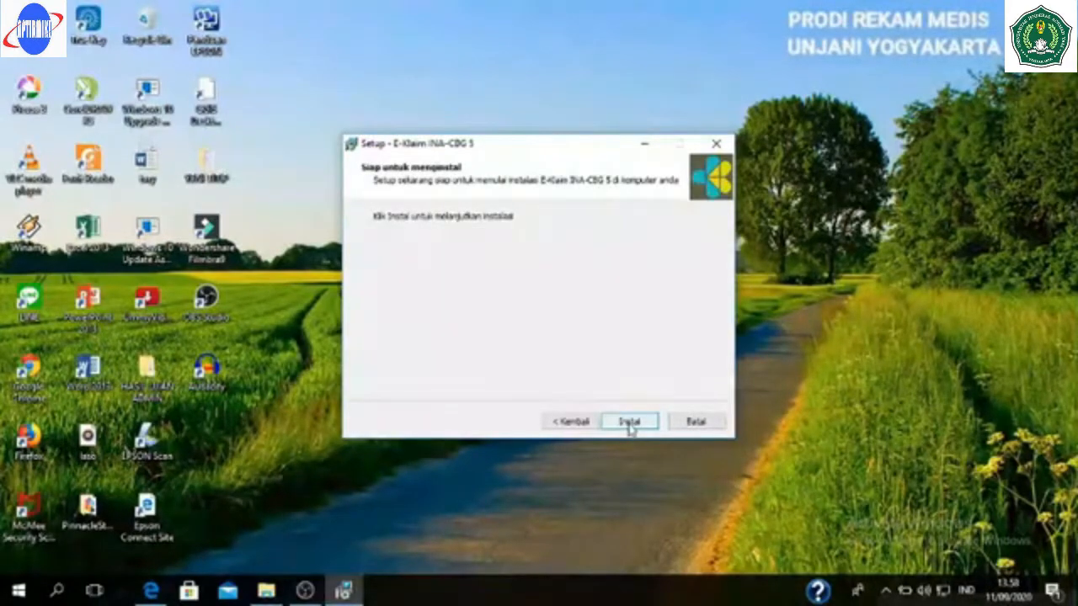
pyautogui.click(630, 425)
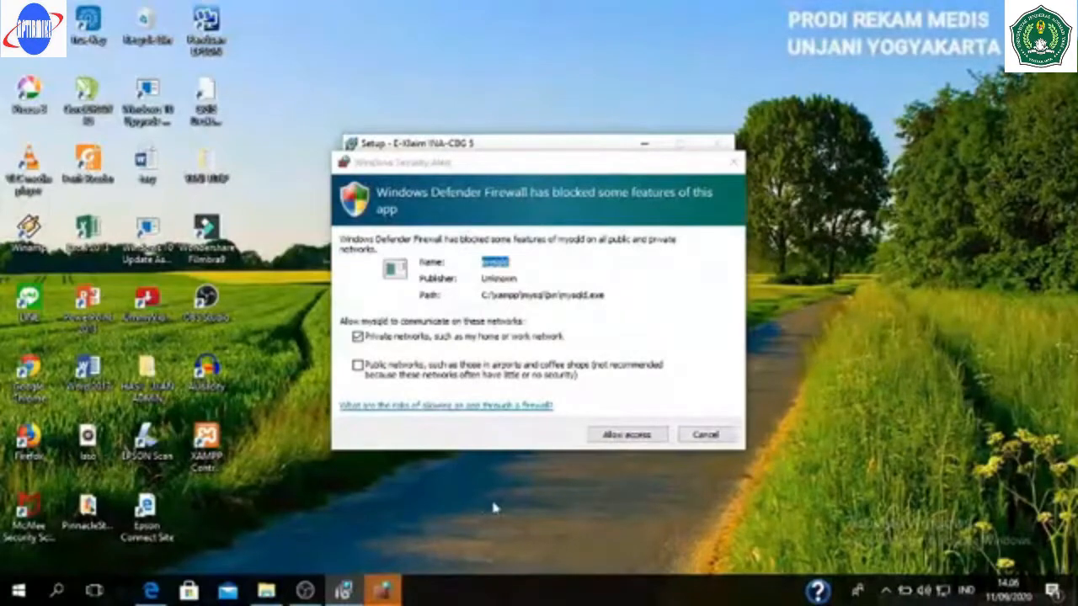
pyautogui.click(631, 446)
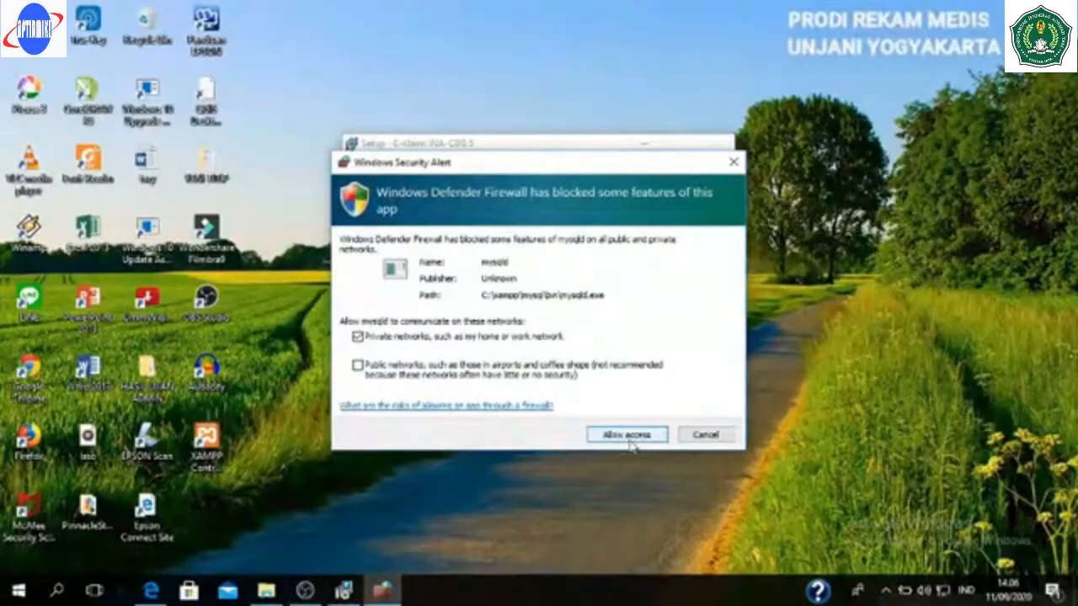
pyautogui.click(628, 441)
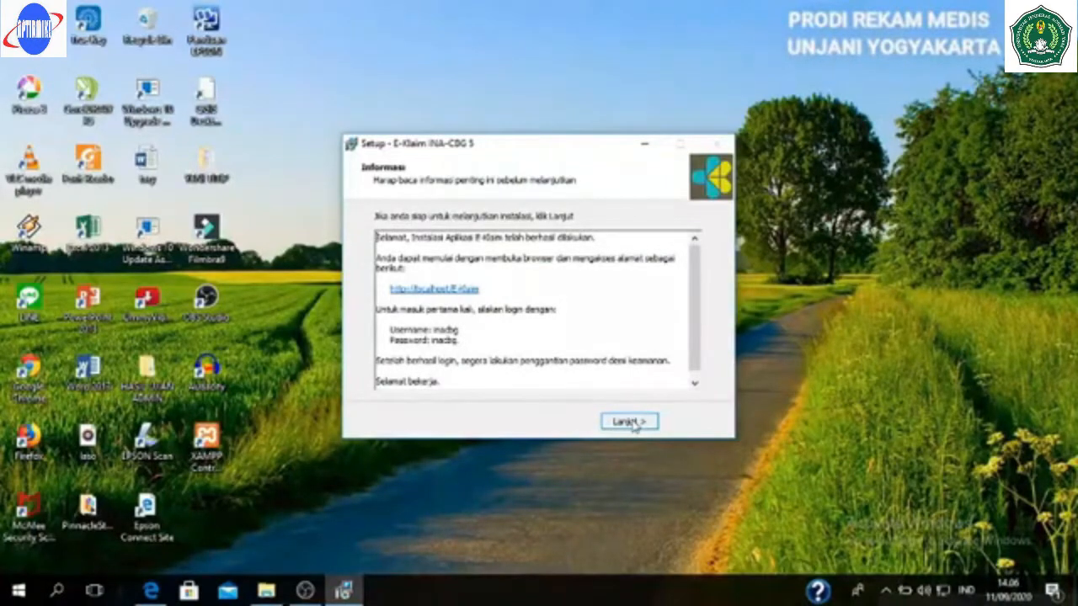
pyautogui.click(631, 421)
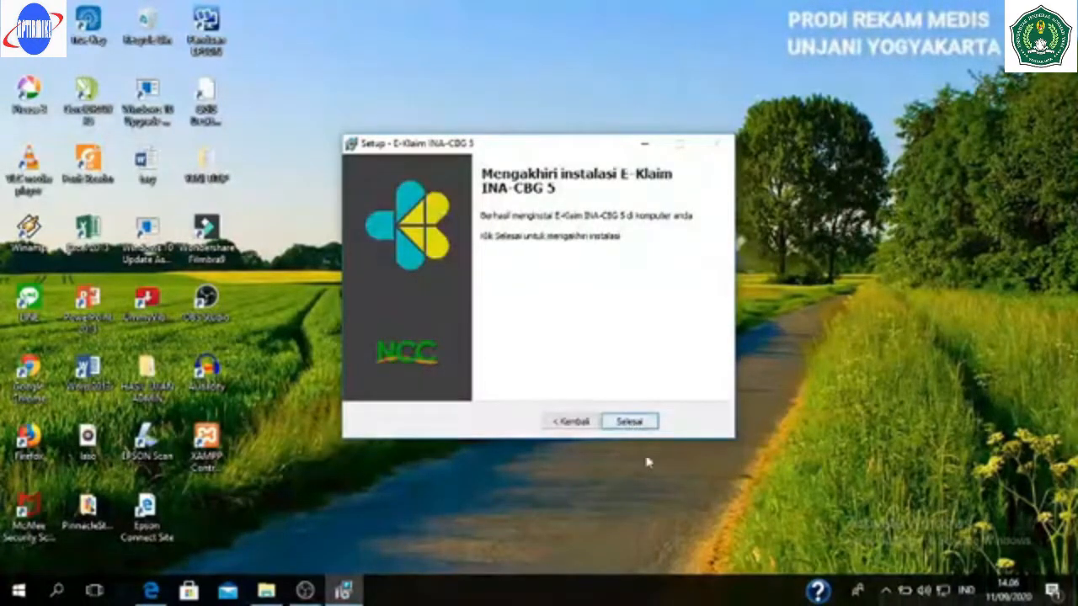
pyautogui.click(633, 424)
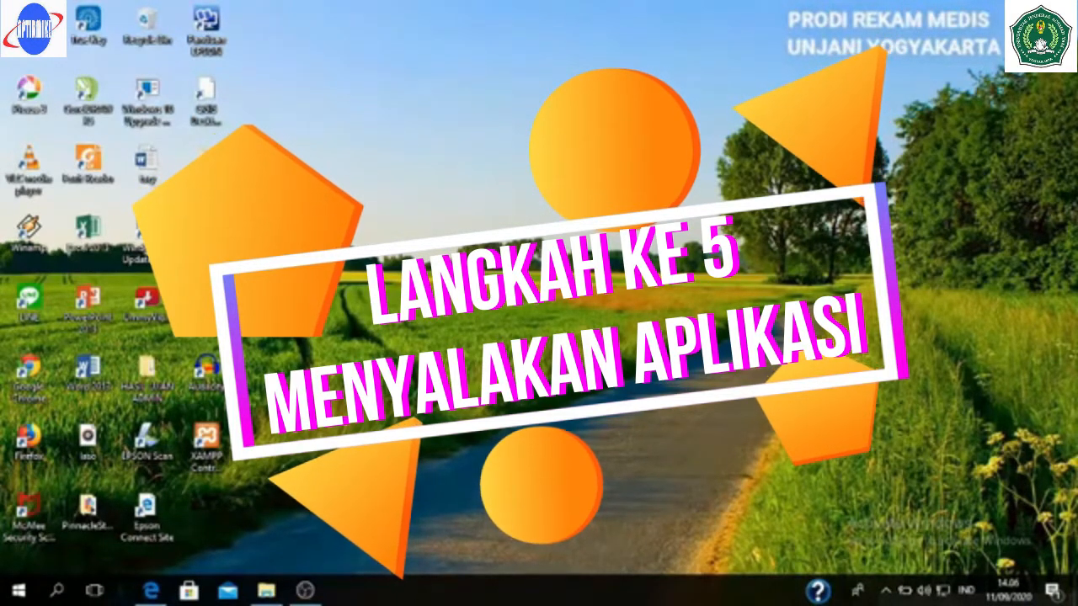
# - Launch XAMPP Control Panel, allow Apache HTTP Server through the firewall, and minimize the panel
pyautogui.click(216, 438)
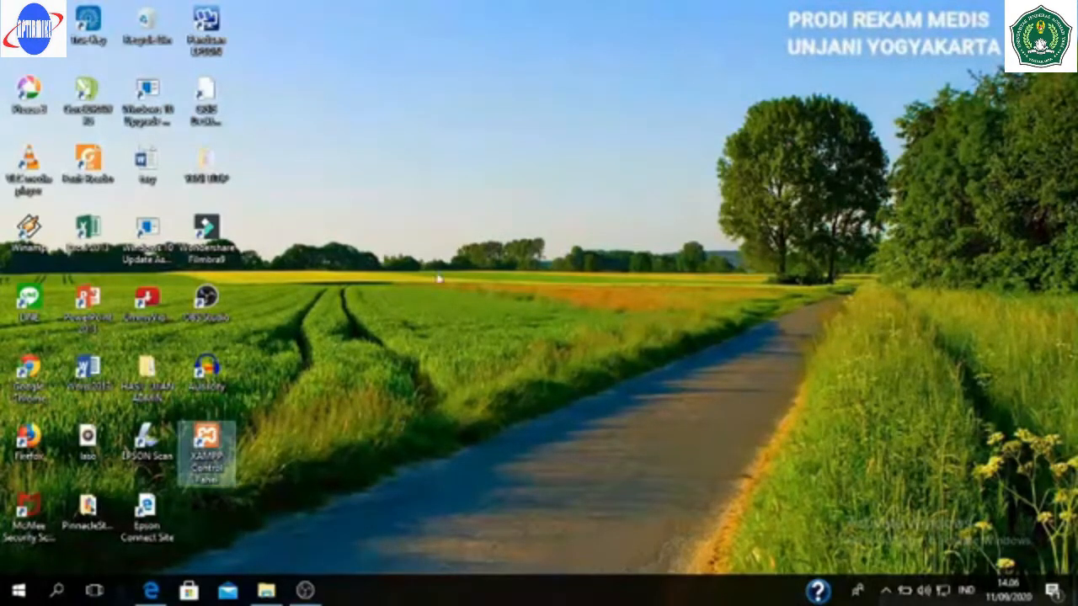
pyautogui.doubleClick(217, 437)
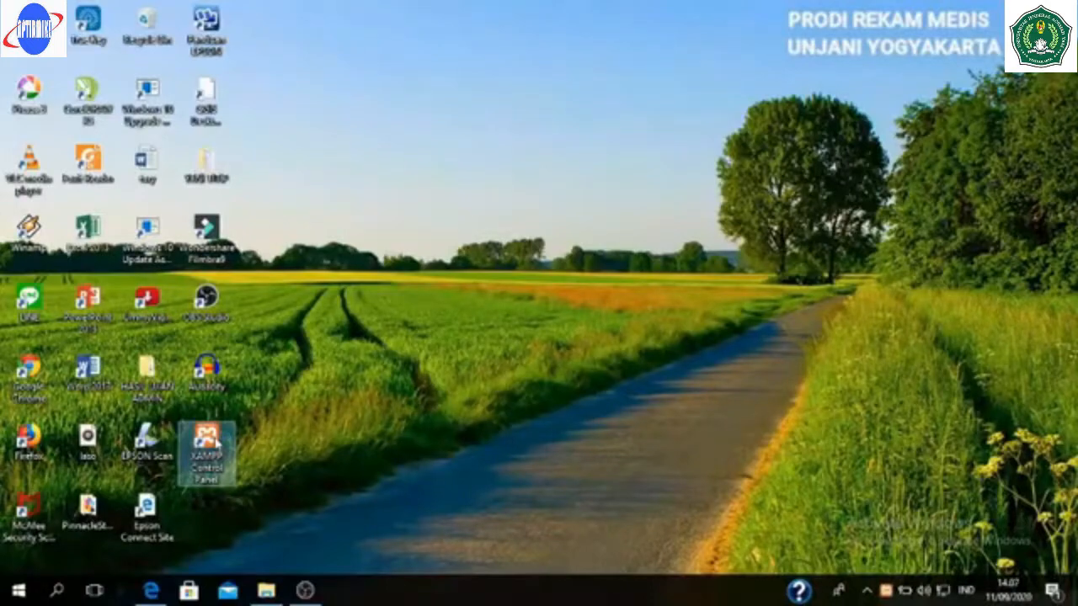
pyautogui.doubleClick(215, 439)
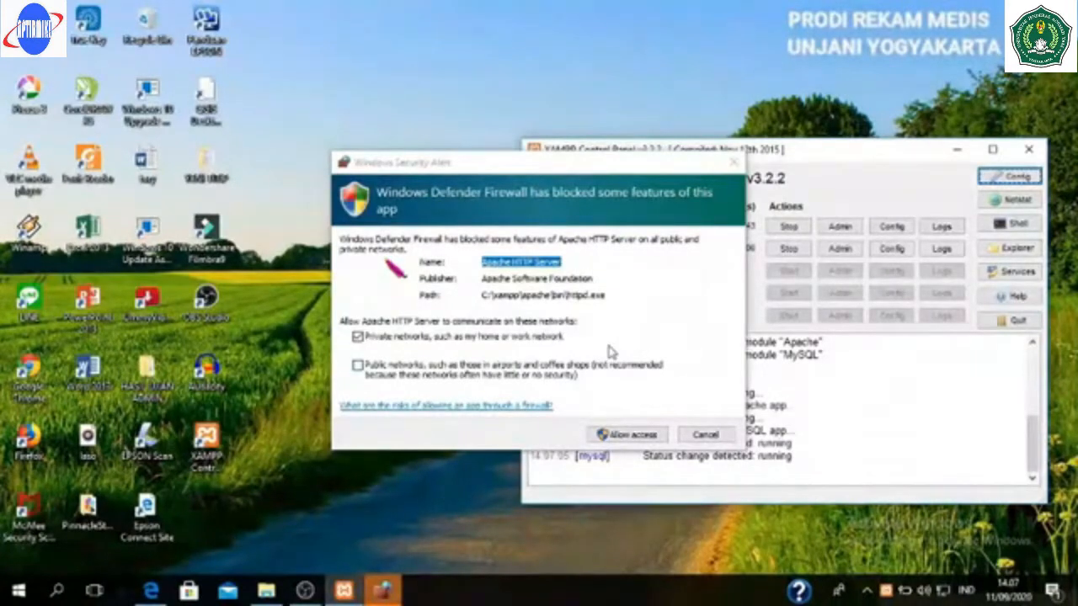
pyautogui.click(629, 435)
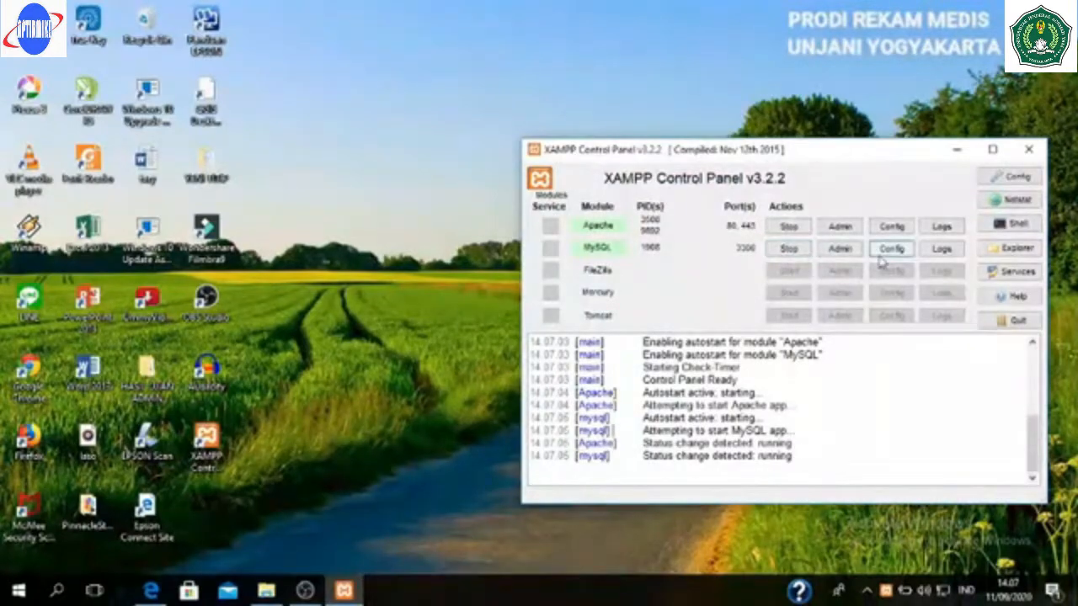
pyautogui.click(956, 153)
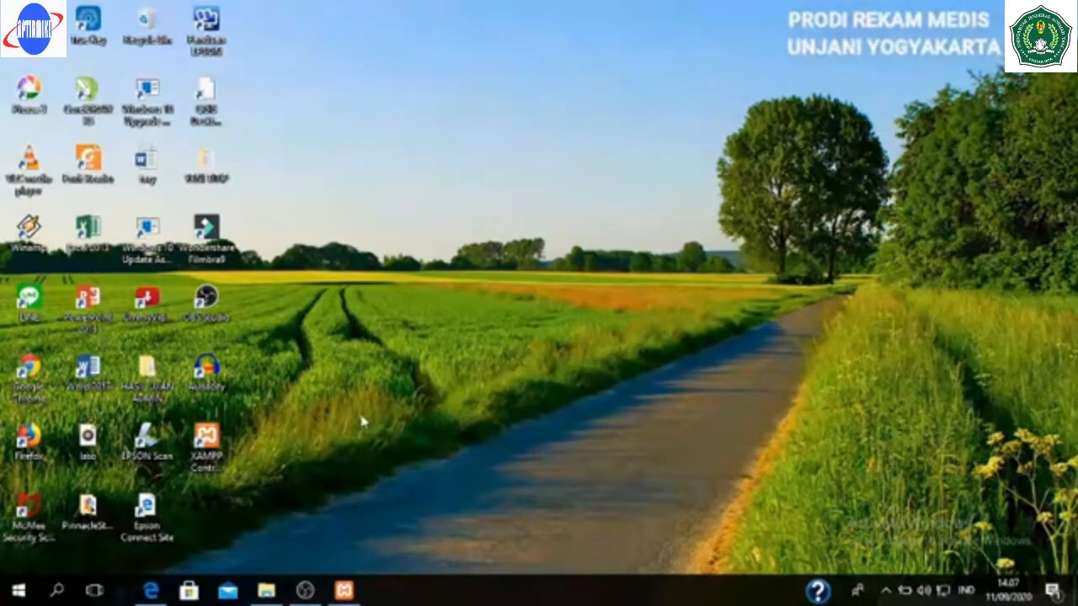
# - In a new Edge tab, load localhost/e-klaim/ to reach the E-Klaim login page
pyautogui.click(151, 592)
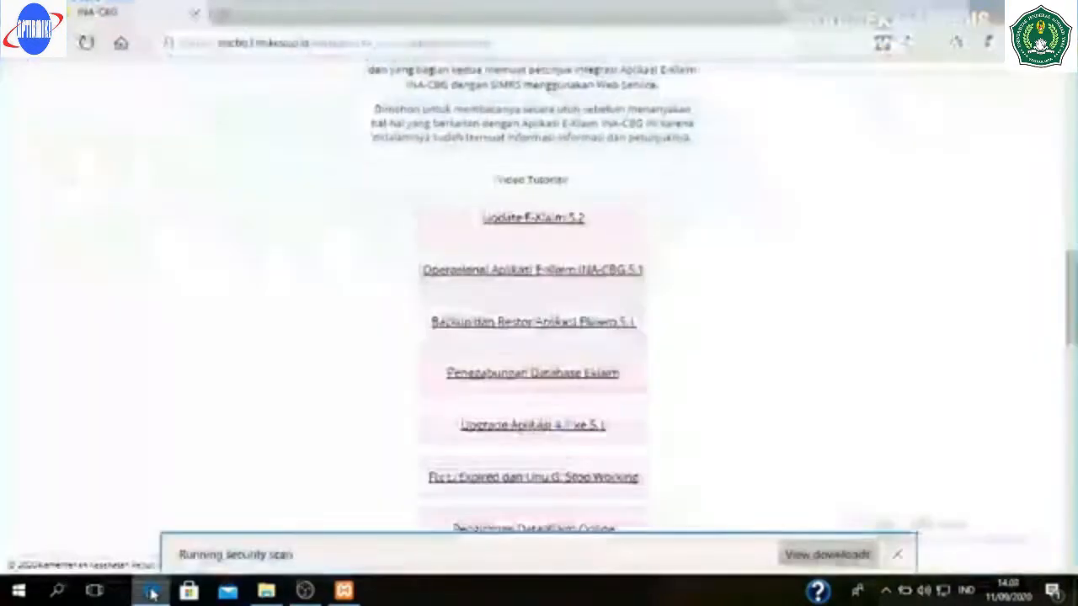
pyautogui.click(224, 16)
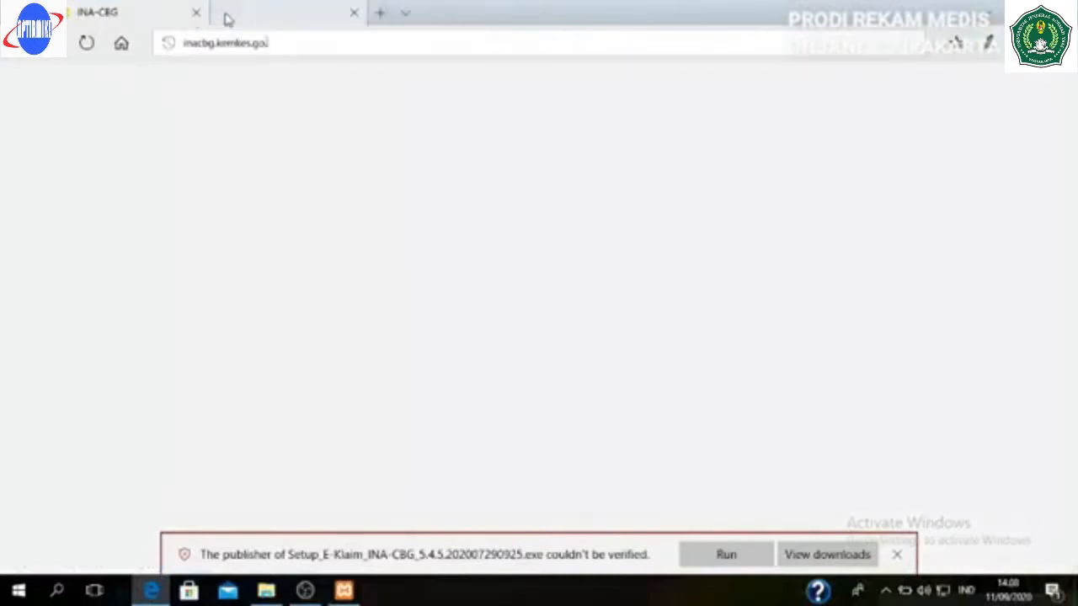
pyautogui.write('inacbg.kemkes.go.')
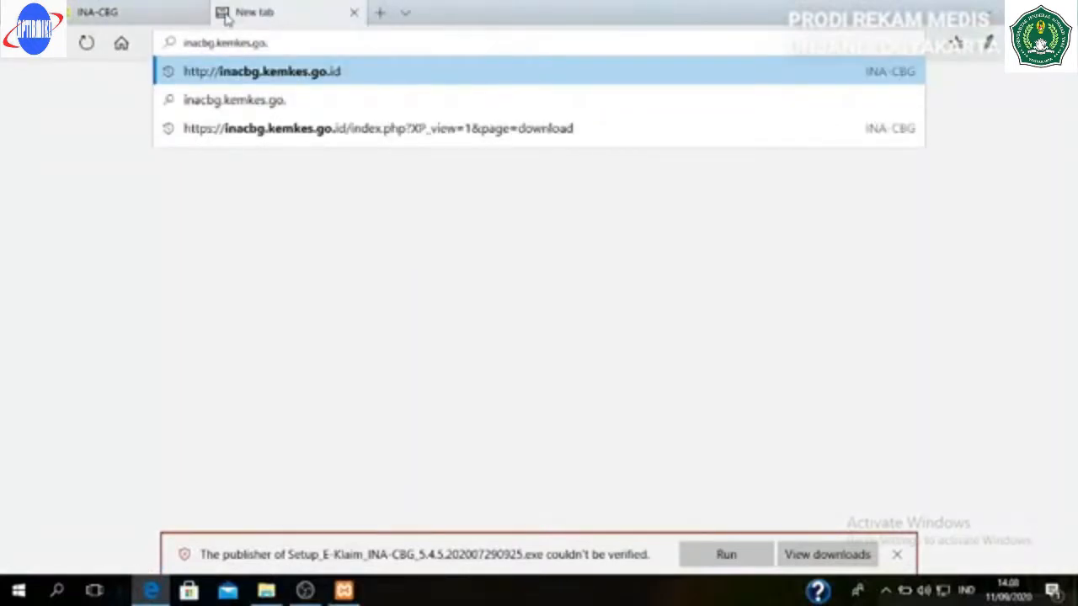
pyautogui.press('BackSpace')
pyautogui.press('BackSpace')
pyautogui.press('BackSpace')
pyautogui.press('BackSpace')
pyautogui.press('BackSpace')
pyautogui.press('BackSpace')
pyautogui.press('BackSpace')
pyautogui.press('BackSpace')
pyautogui.press('BackSpace')
pyautogui.press('BackSpace')
pyautogui.press('BackSpace')
pyautogui.press('BackSpace')
pyautogui.press('BackSpace')
pyautogui.press('BackSpace')
pyautogui.press('BackSpace')
pyautogui.press('BackSpace')
pyautogui.press('BackSpace')
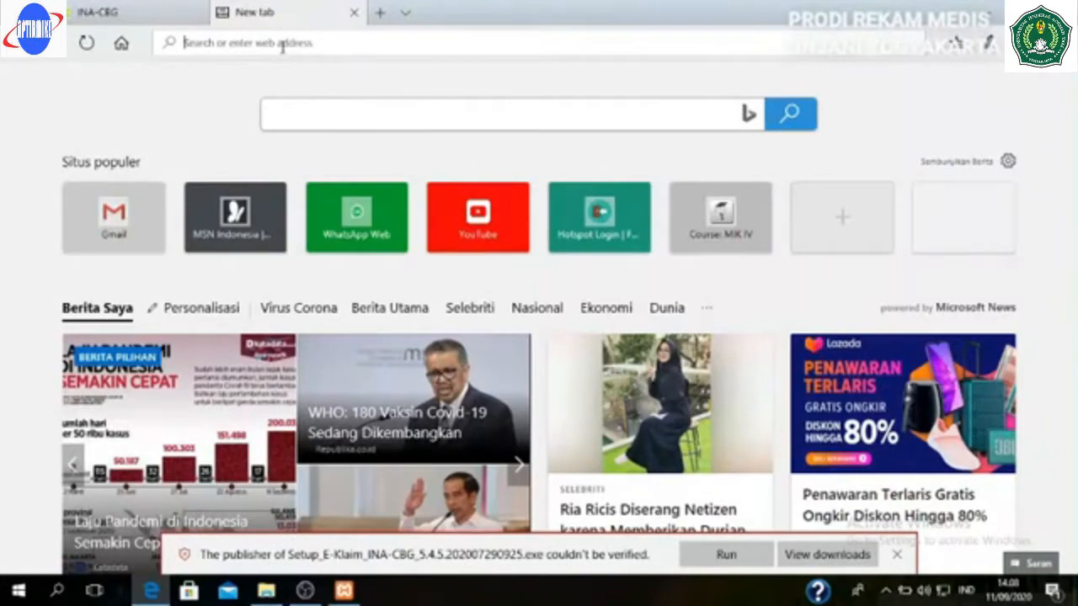
pyautogui.click(283, 43)
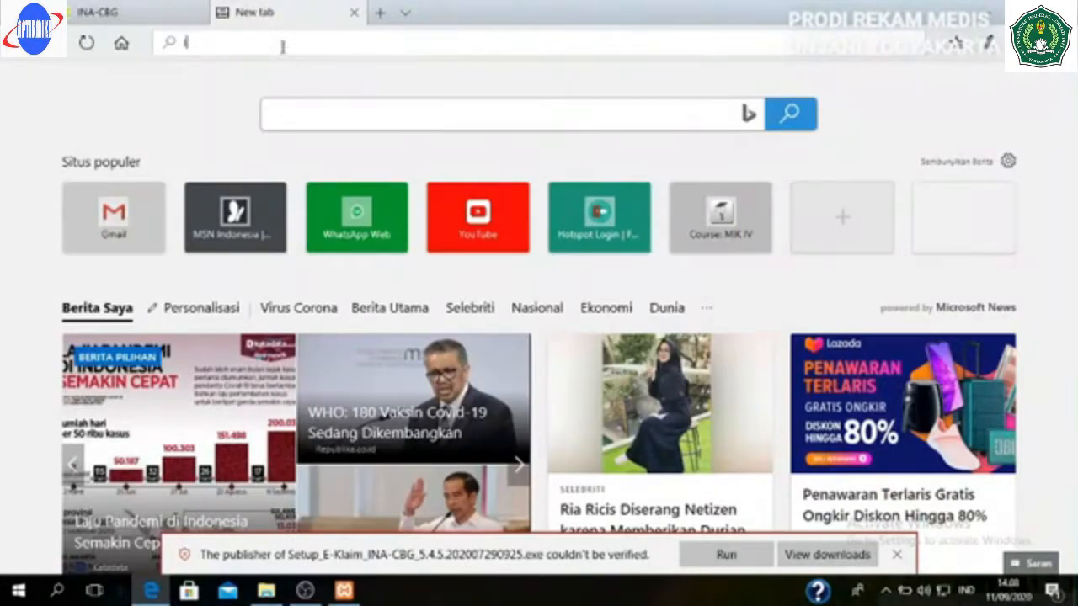
pyautogui.write('l')
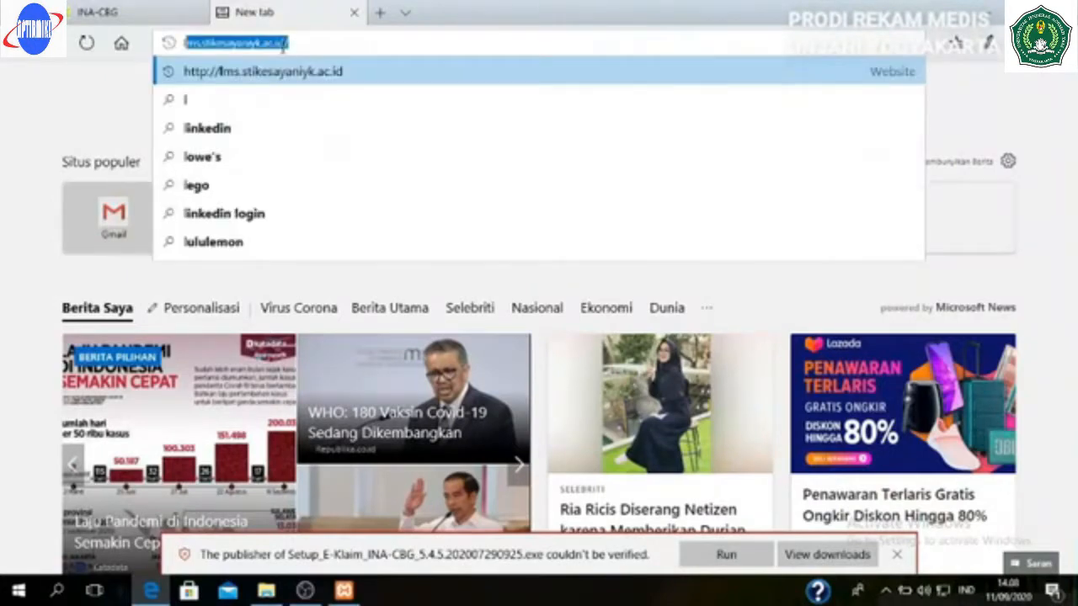
pyautogui.write('o')
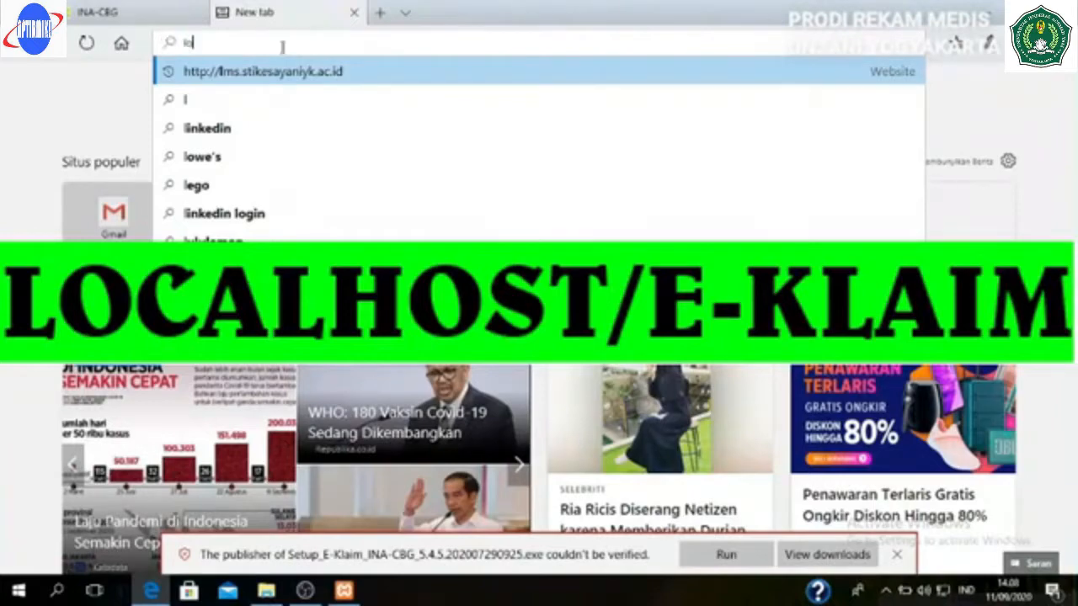
pyautogui.write('calhost/e-')
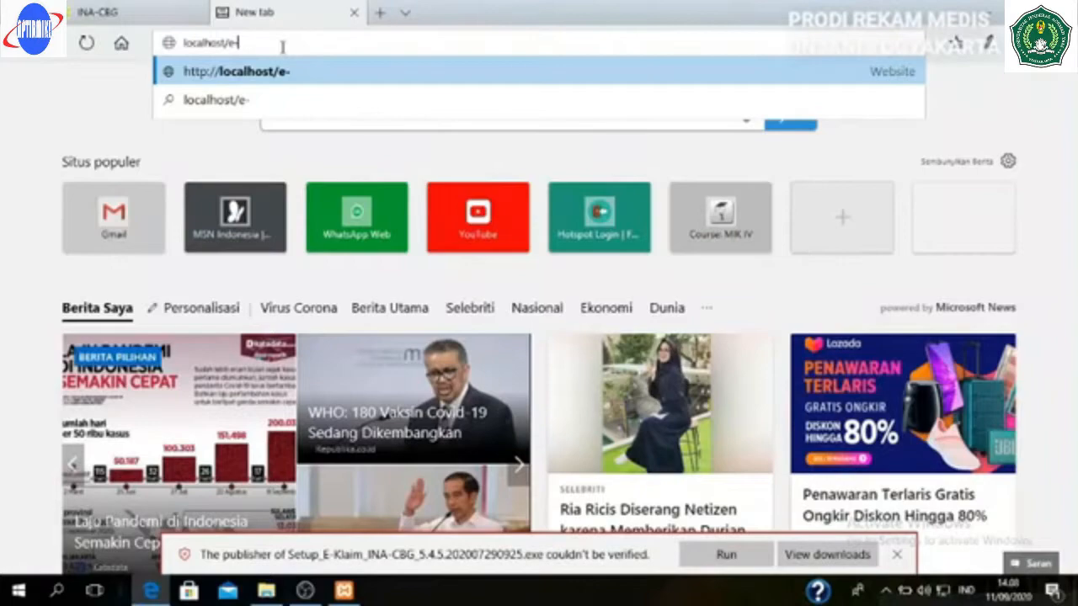
pyautogui.write('klaim/')
pyautogui.press('Return')
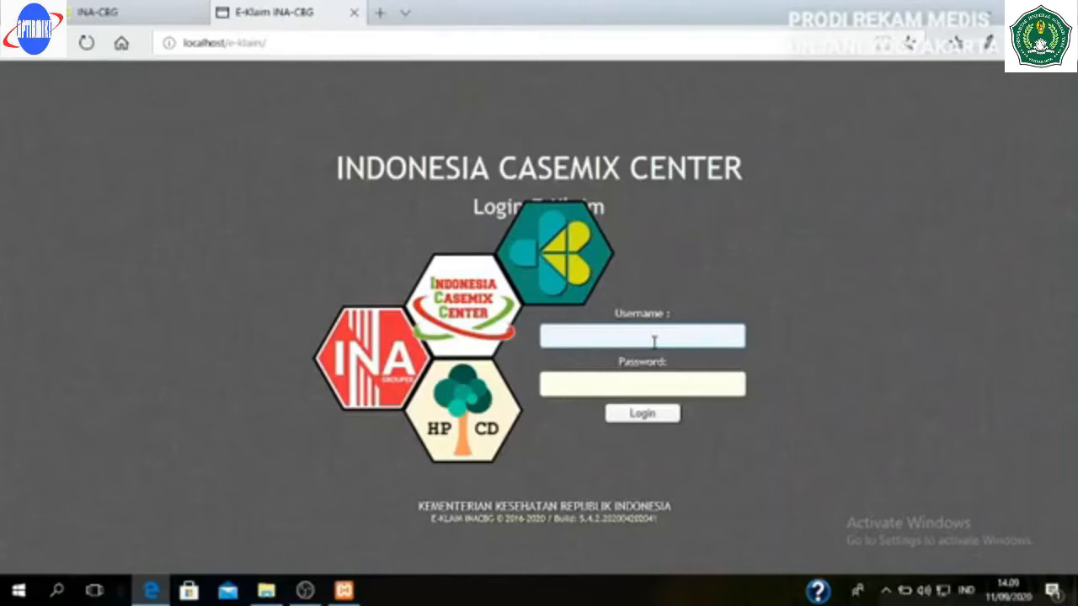
# - Log in to E-Klaim with the default username and its password
pyautogui.write('inacbg')
pyautogui.click(615, 389)
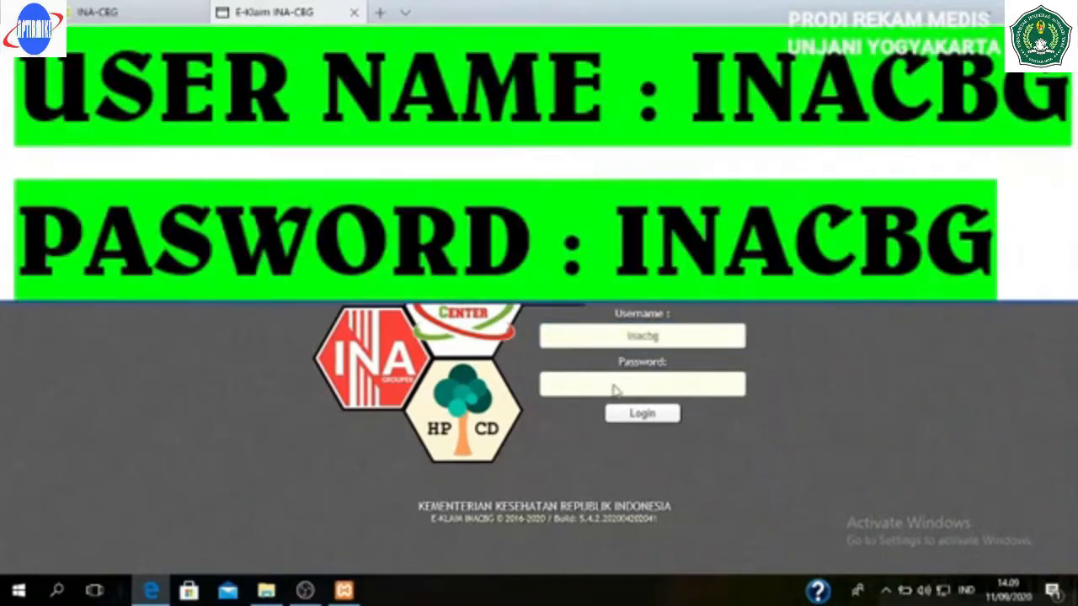
pyautogui.write('inacbg')
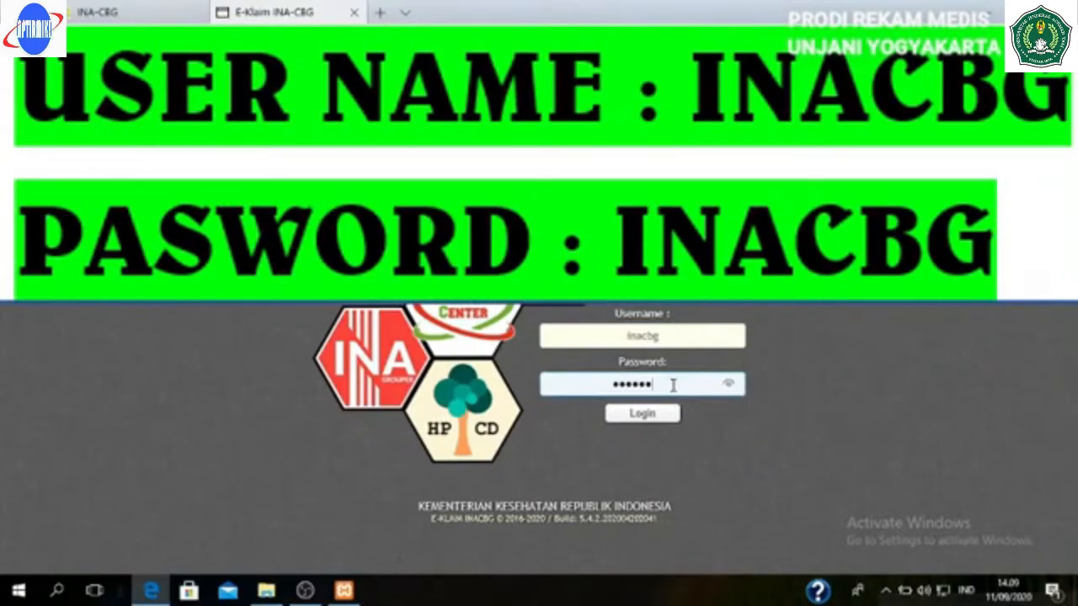
pyautogui.click(665, 412)
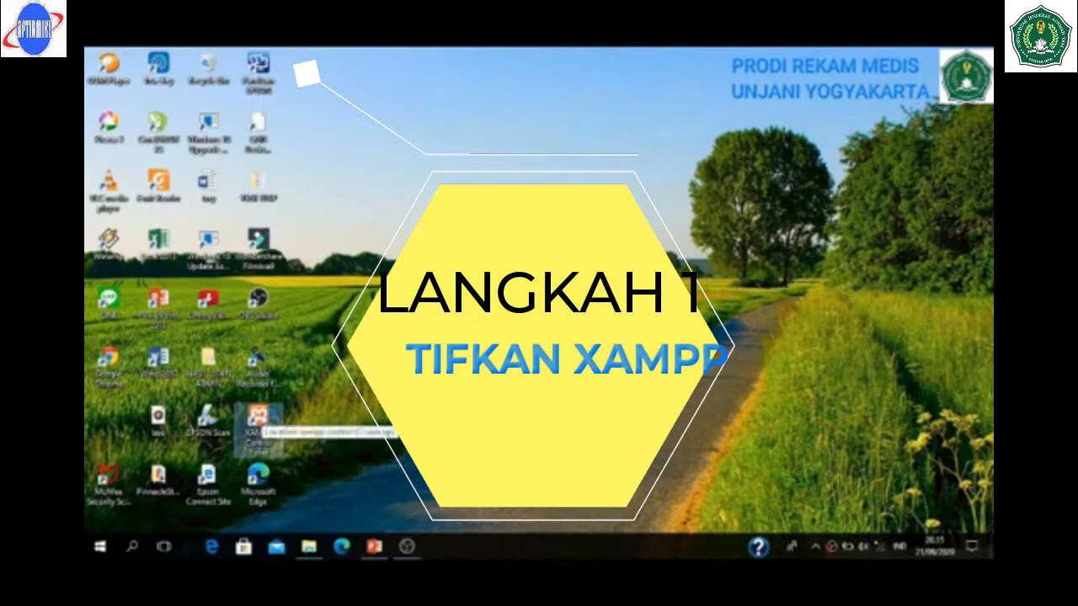
# - Reopen XAMPP Control Panel to confirm Apache and MySQL are running, then minimize it
pyautogui.doubleClick(254, 418)
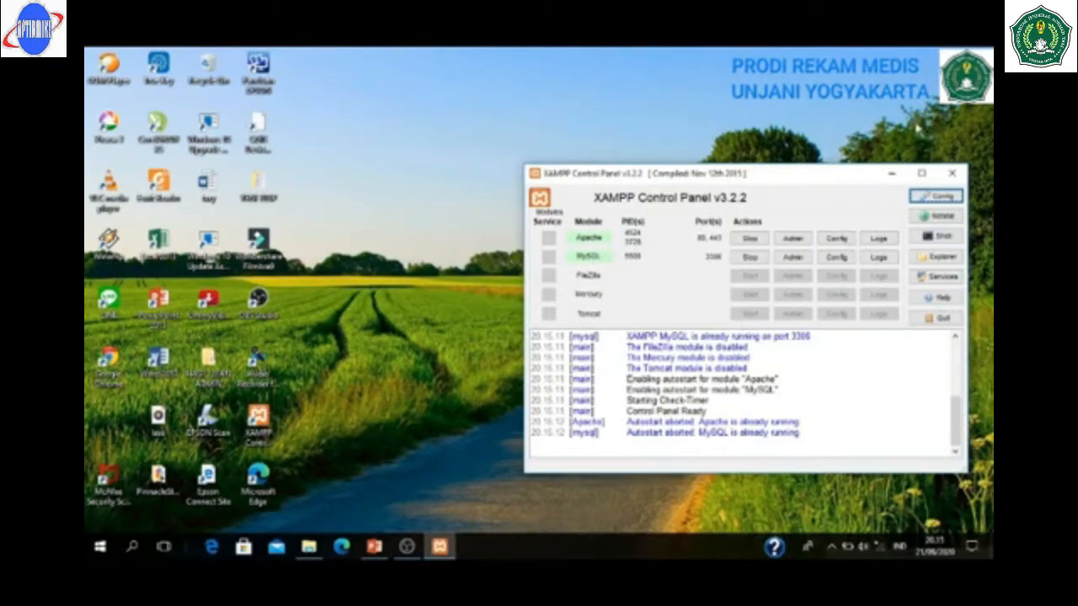
pyautogui.click(892, 174)
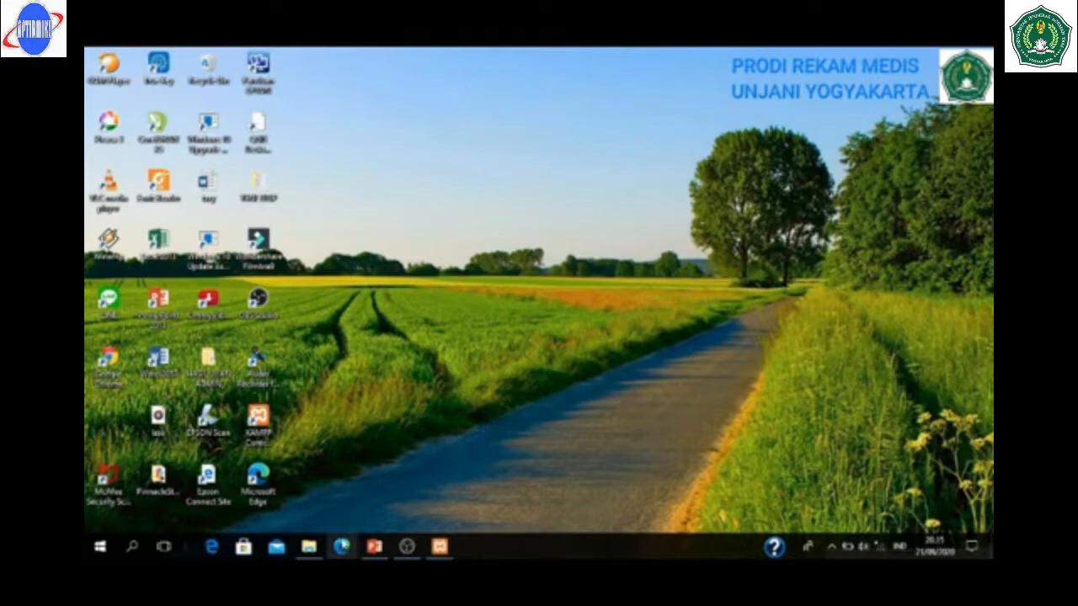
# - In Edge, load localhost/e-klaim by accepting the address-bar suggestion
pyautogui.click(341, 547)
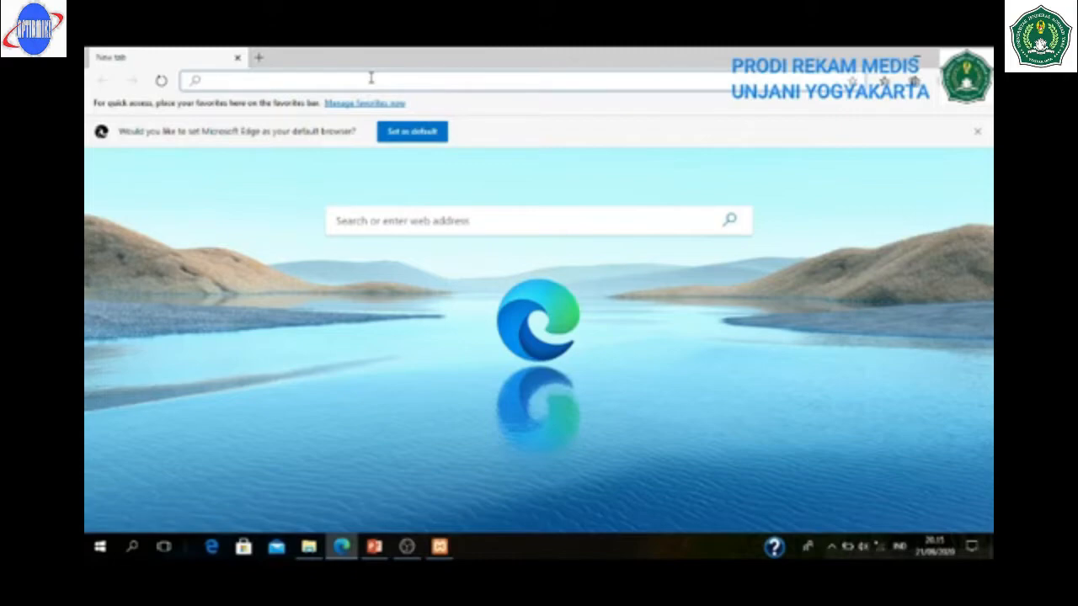
pyautogui.write('localhost/e-klaim')
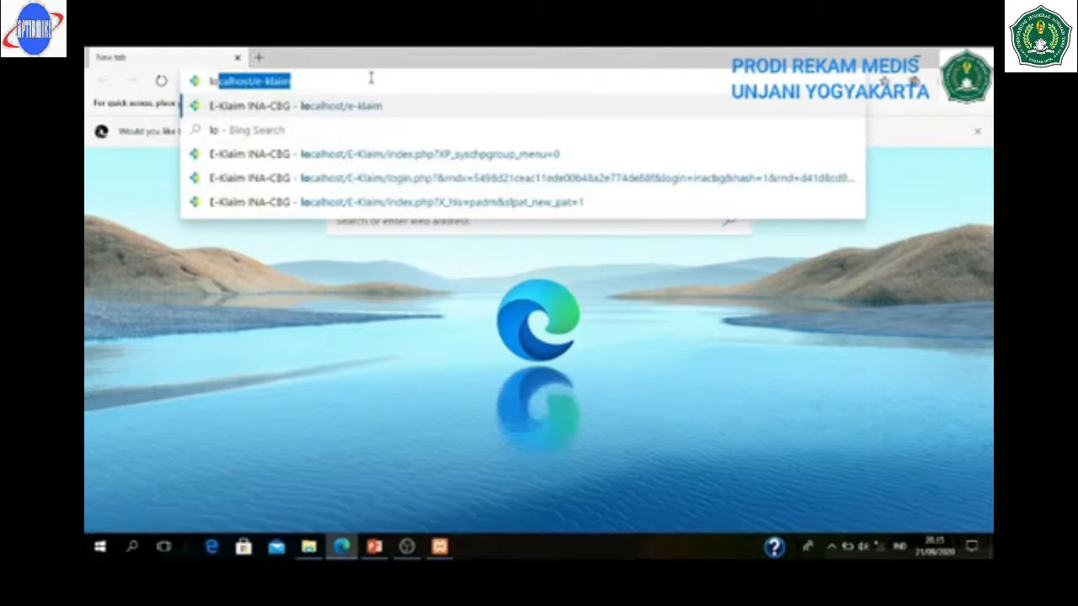
pyautogui.press('Right')
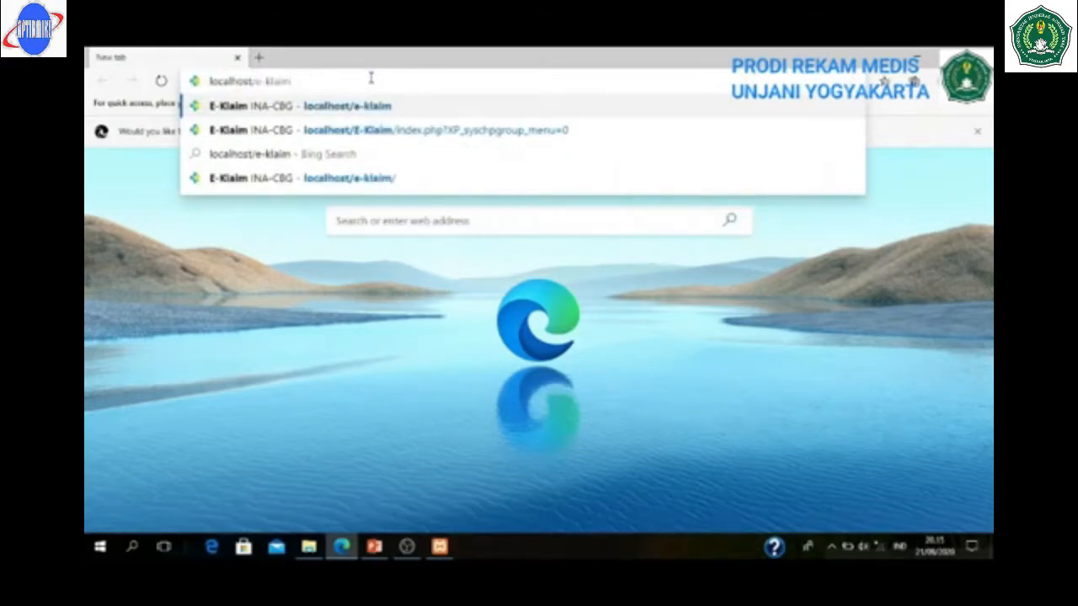
pyautogui.press('Return')
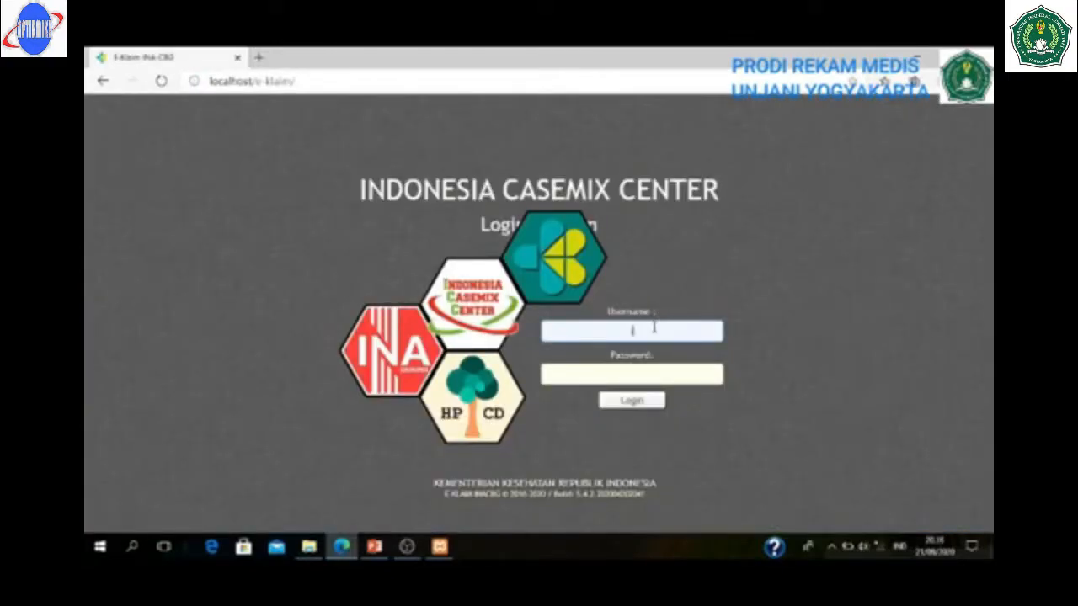
# - Sign in to E-Klaim with the login username and password, declining the browser's save-password offer
pyautogui.write('inac')
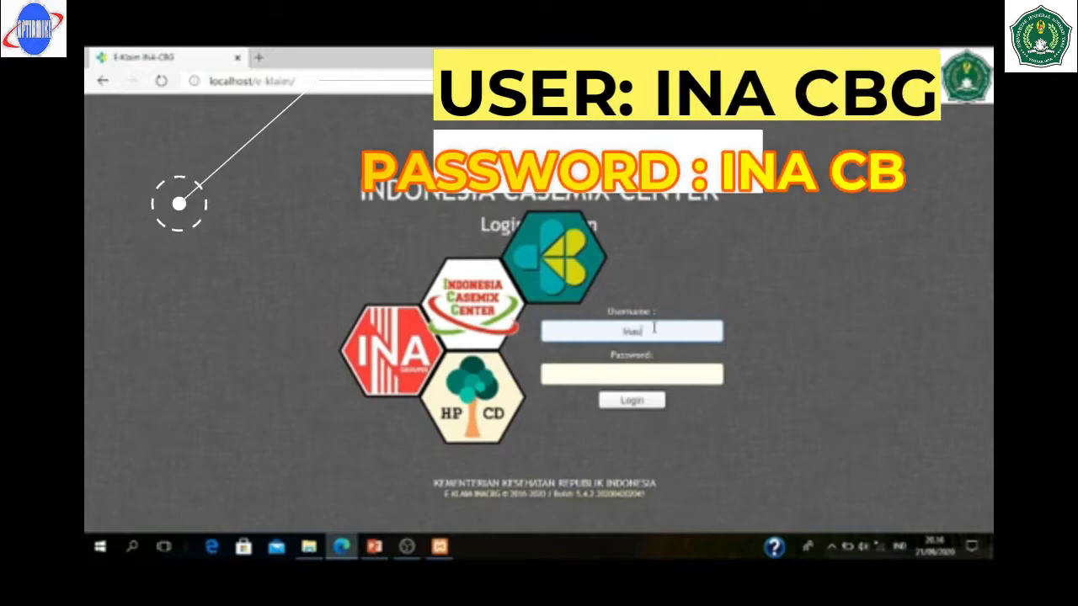
pyautogui.write('bg')
pyautogui.press('Tab')
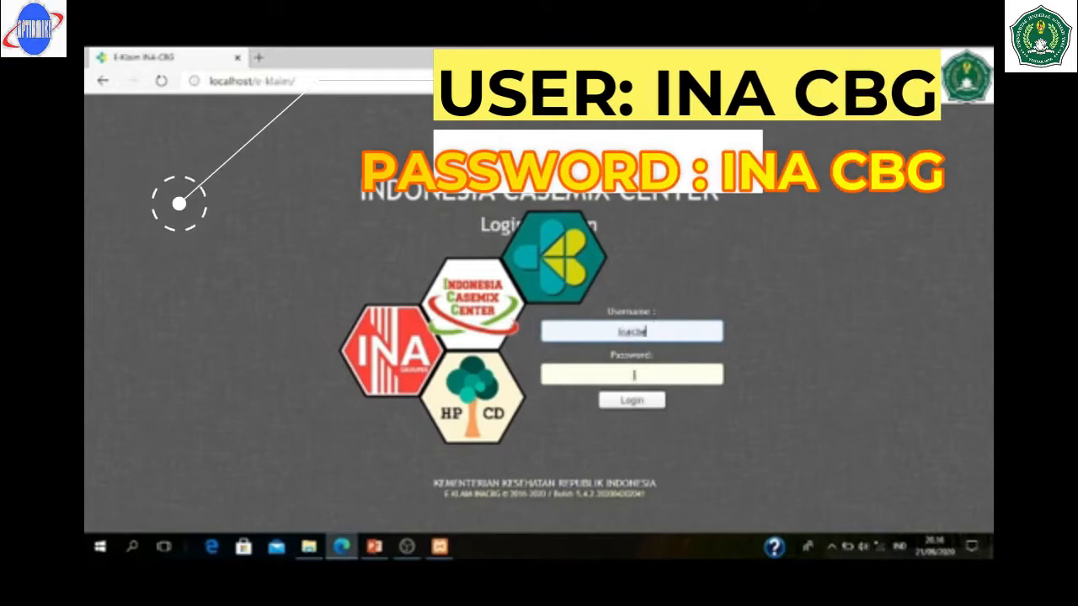
pyautogui.write('in')
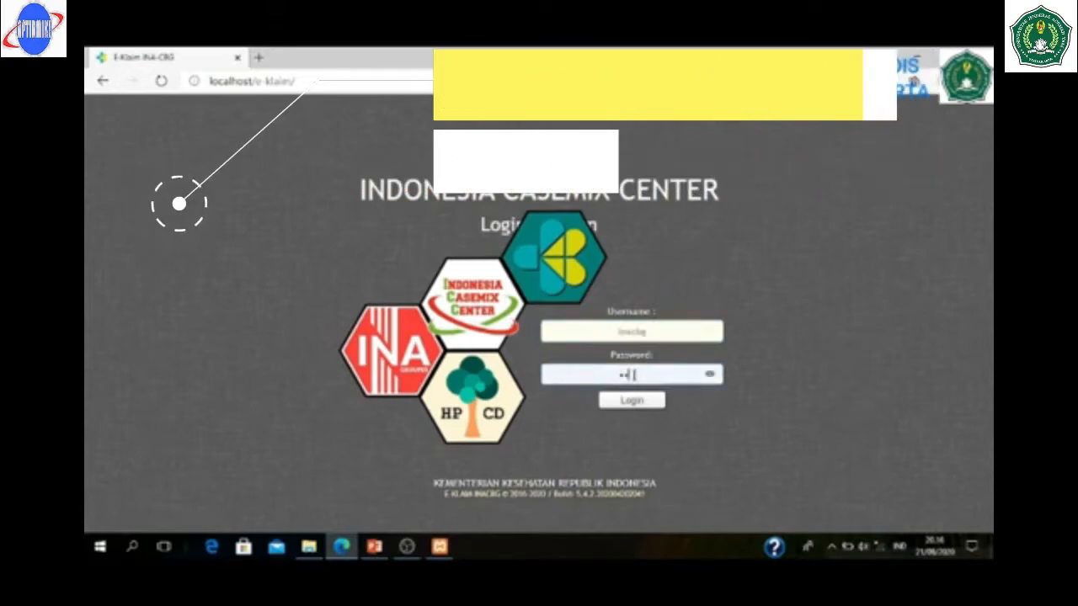
pyautogui.write('acbg')
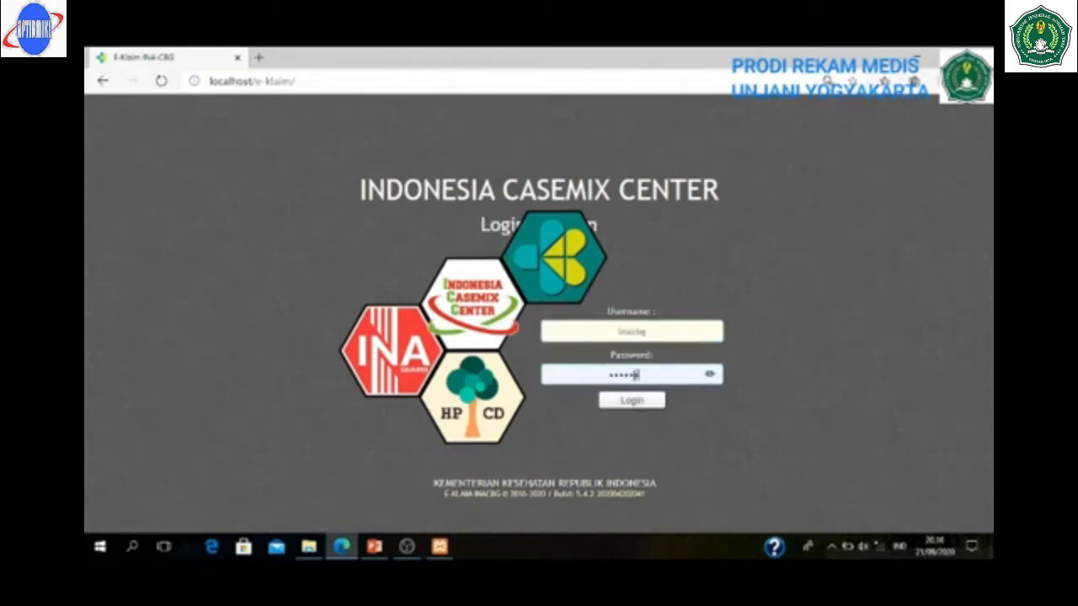
pyautogui.click(642, 403)
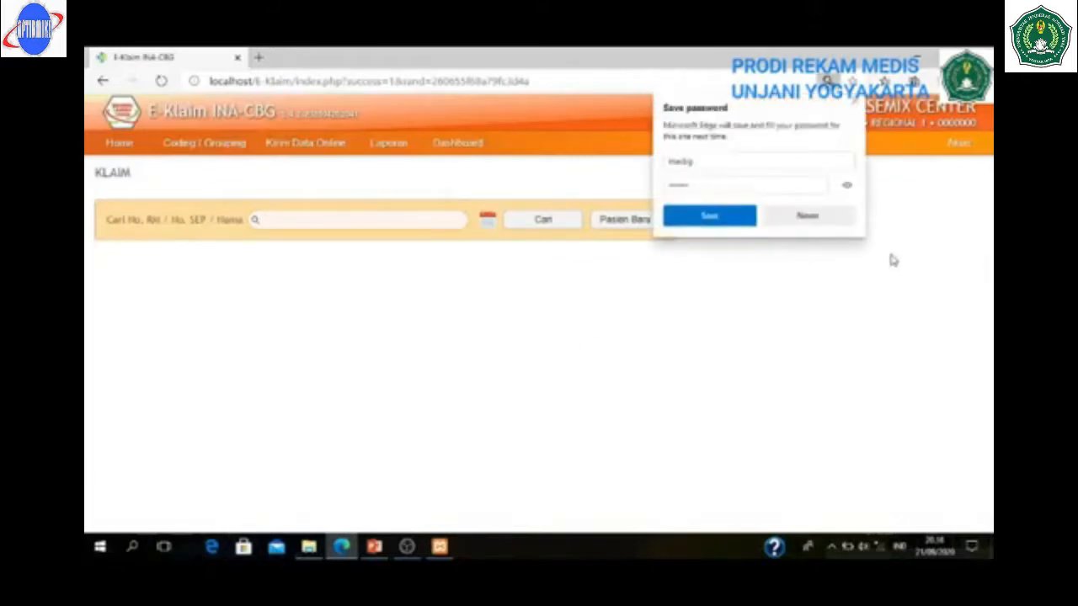
pyautogui.click(857, 105)
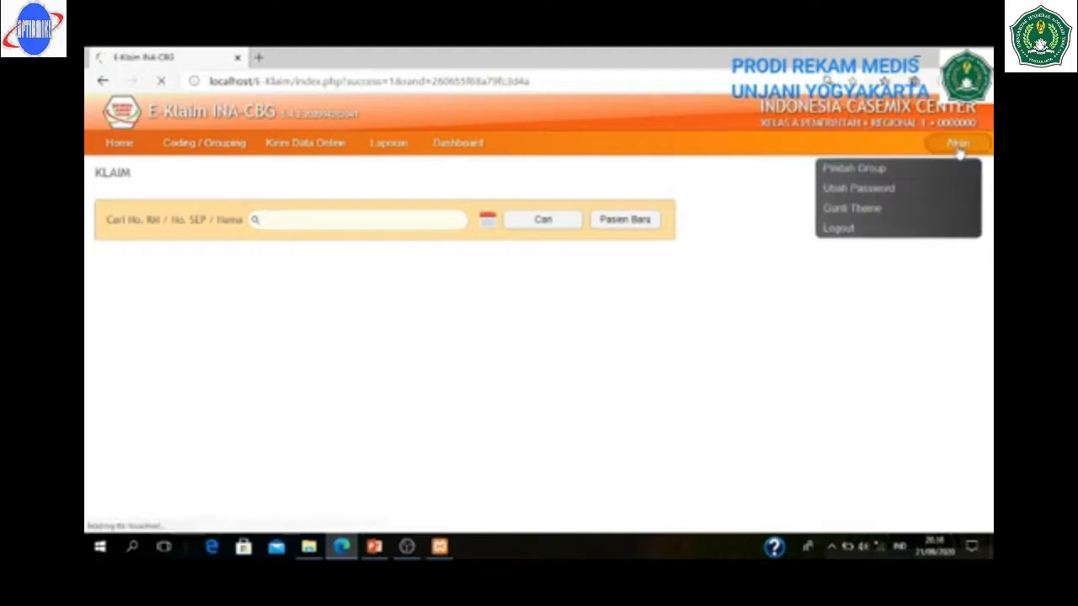
# - Switch the user group via Pindah Group to Administrasi Klaim to reach the KLAIM page
pyautogui.click(895, 174)
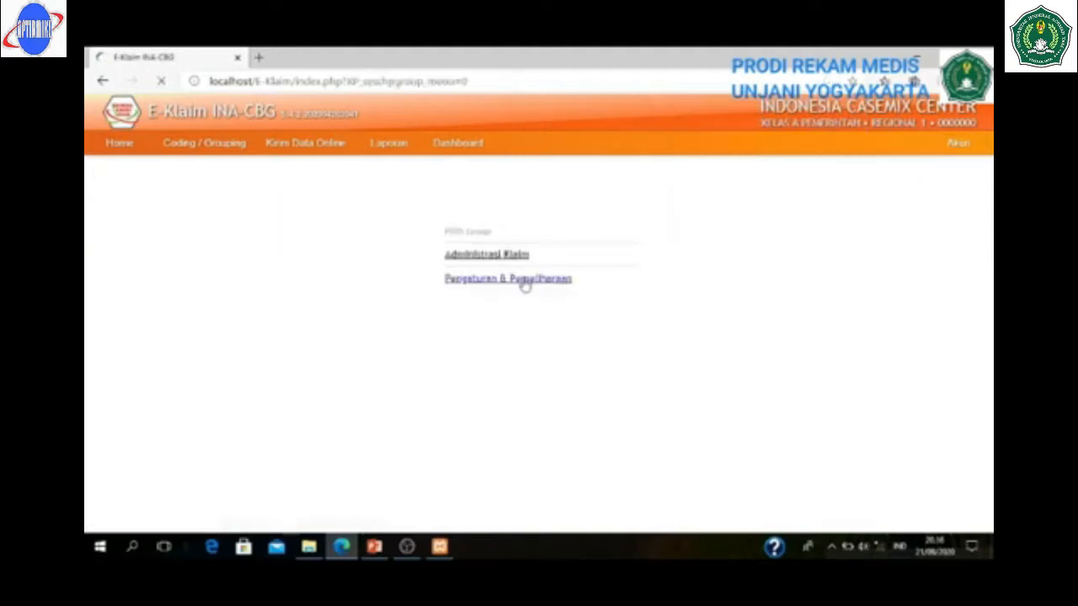
pyautogui.click(524, 284)
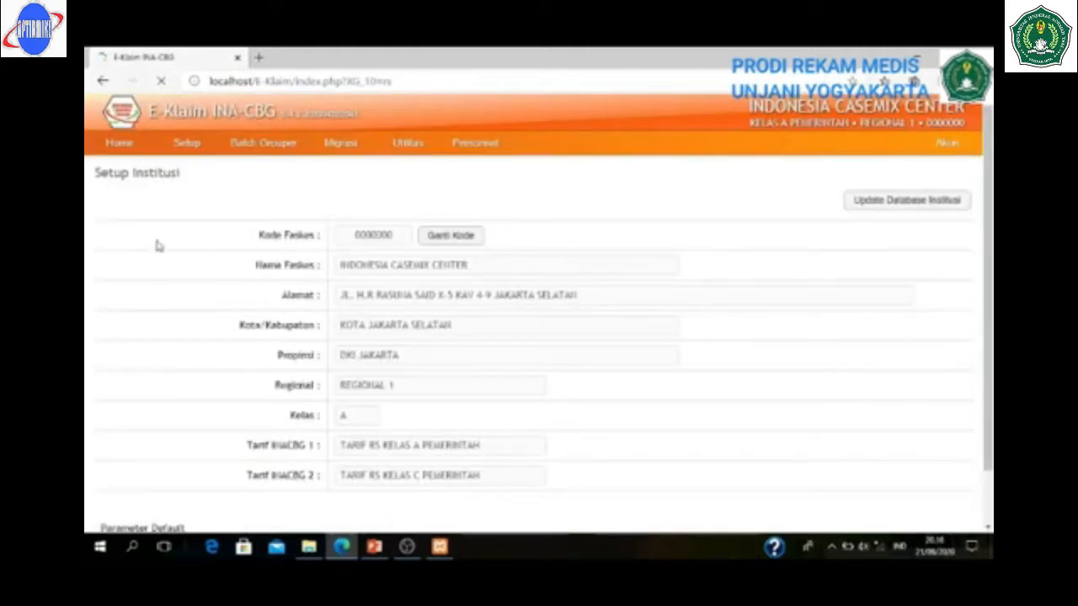
pyautogui.moveTo(383, 158)
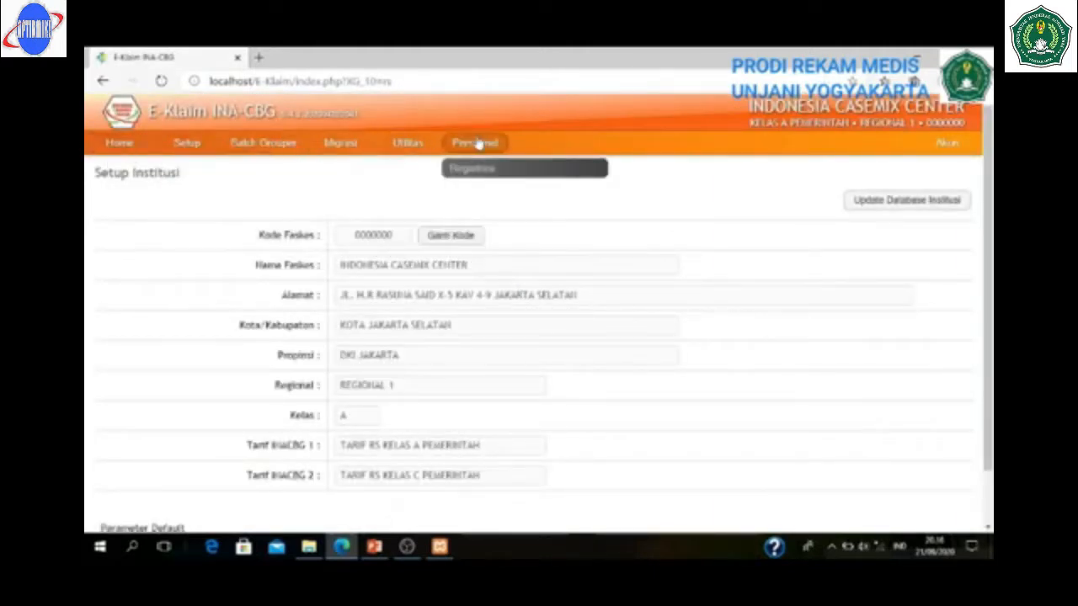
pyautogui.moveTo(951, 155)
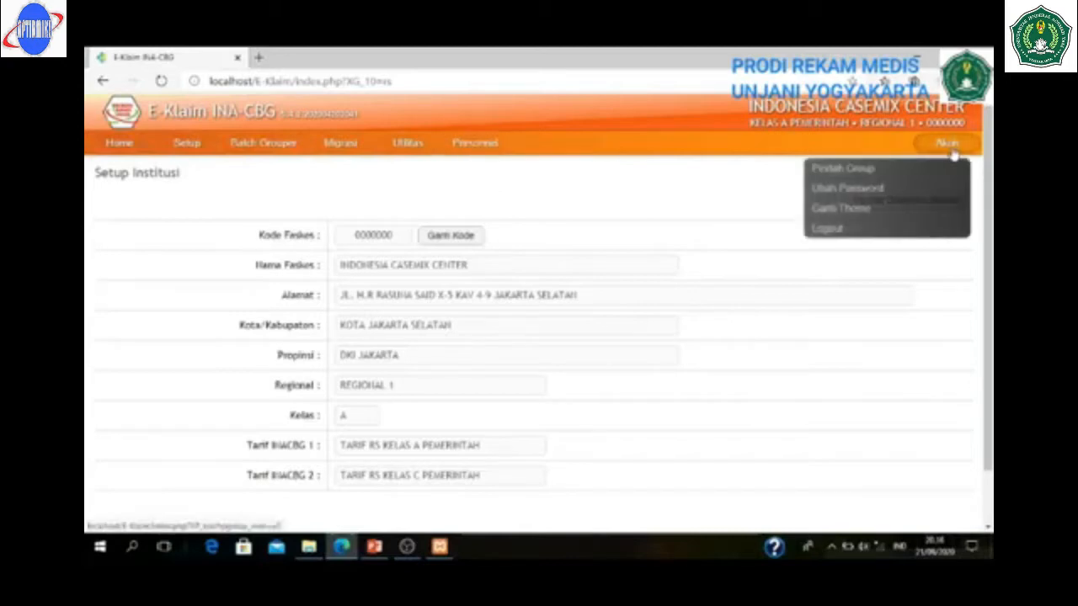
pyautogui.click(909, 171)
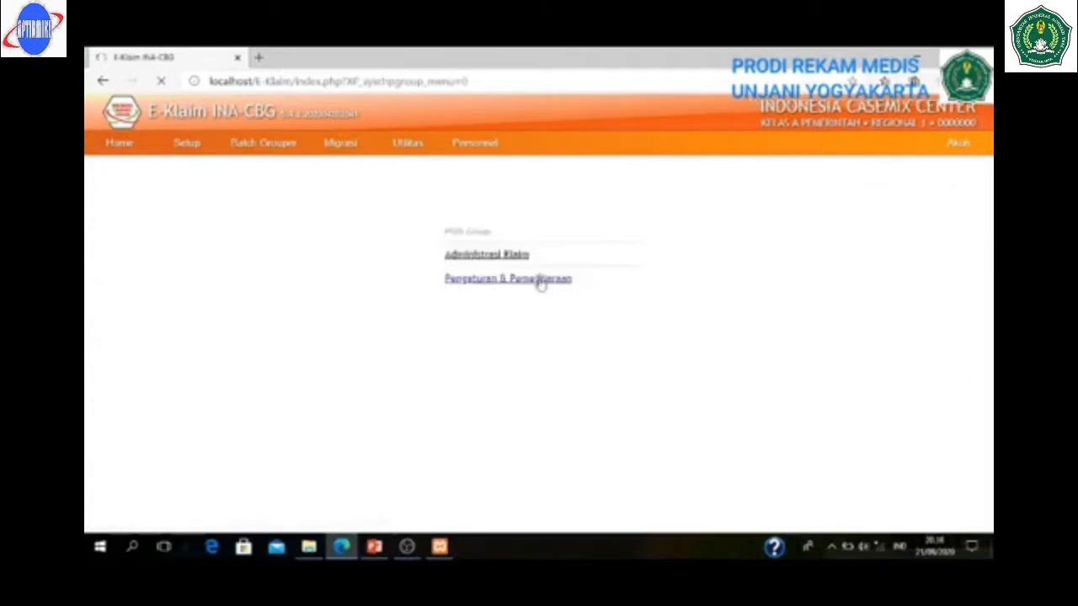
pyautogui.click(496, 261)
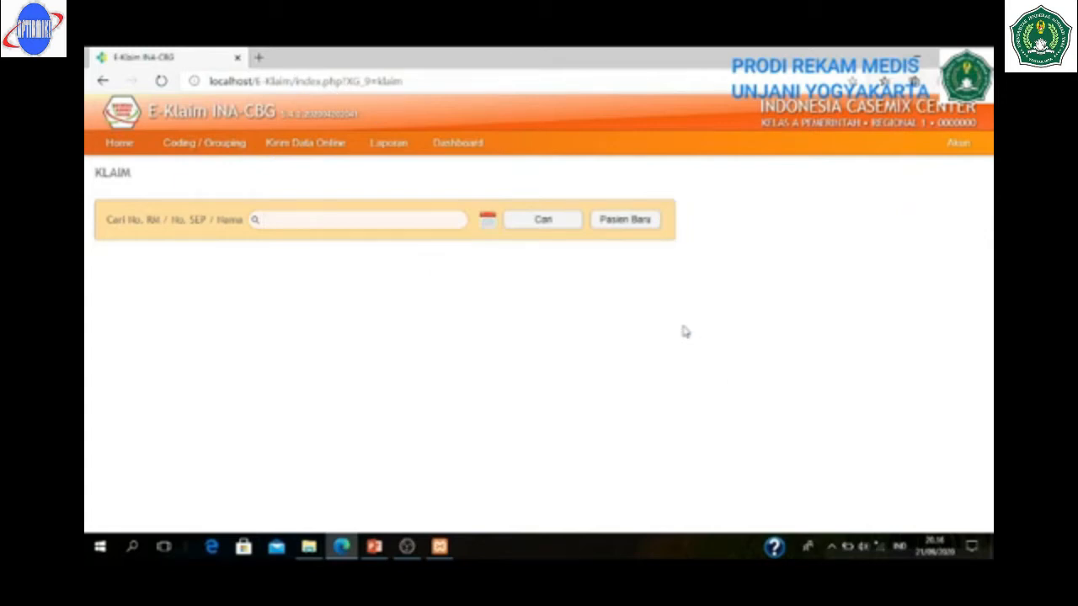
# - Start a new patient, entering her record number, full name and Perempuan as gender
pyautogui.click(624, 221)
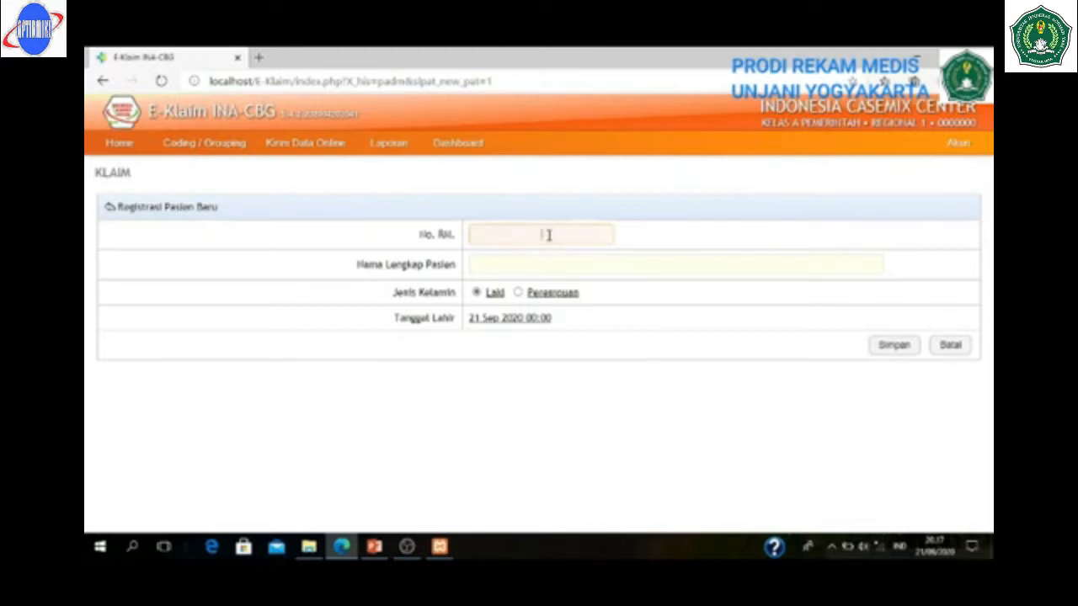
pyautogui.write('1119')
pyautogui.click(556, 252)
pyautogui.click(519, 264)
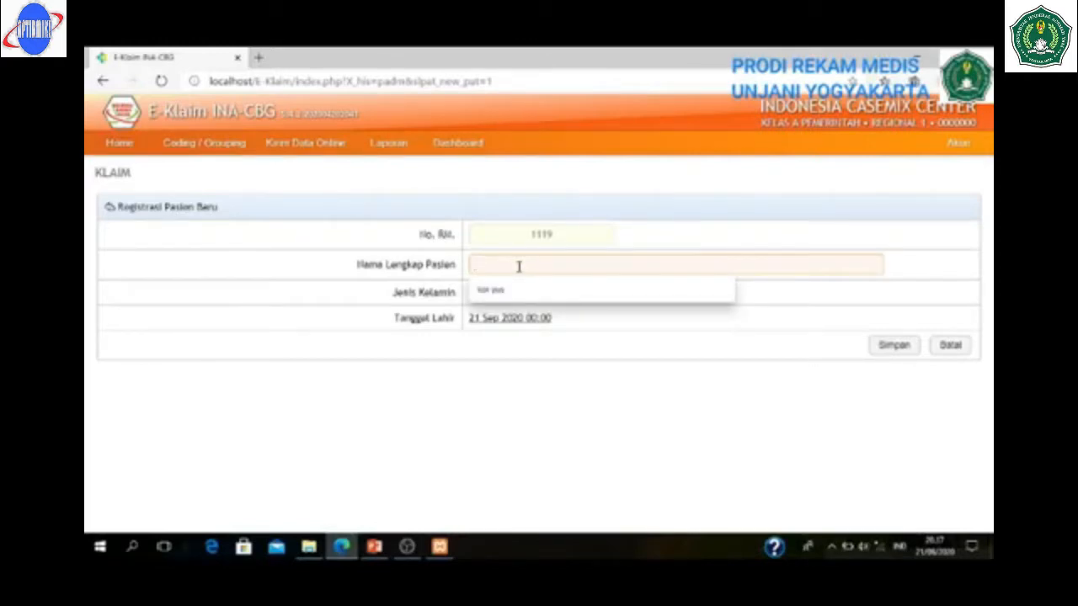
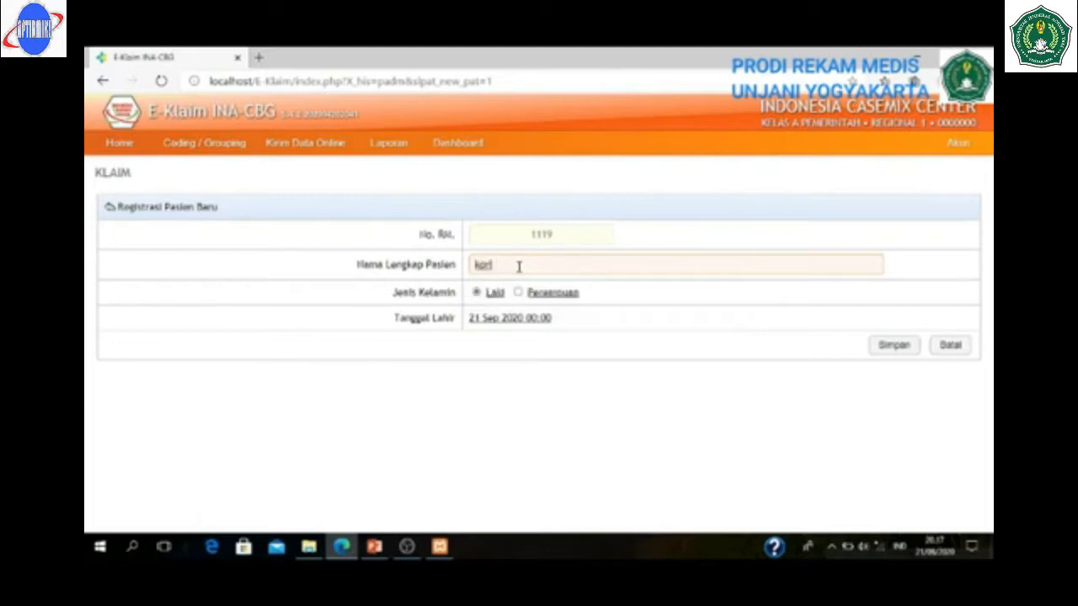
pyautogui.click(518, 292)
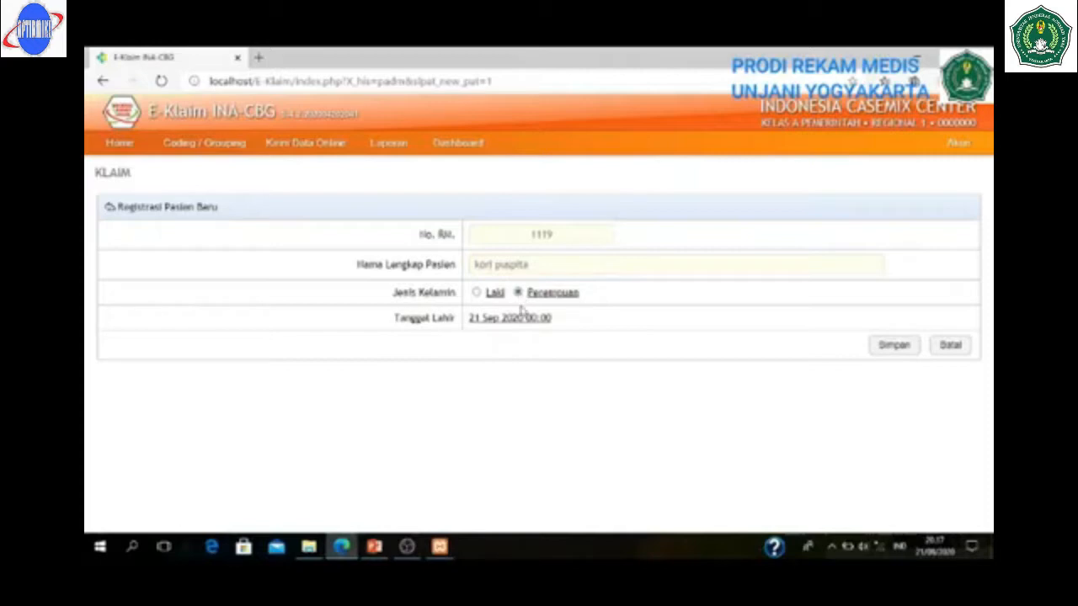
# - Set her Tanggal Lahir to the 16th in the calendar, save the patient, and start a claim
pyautogui.click(511, 320)
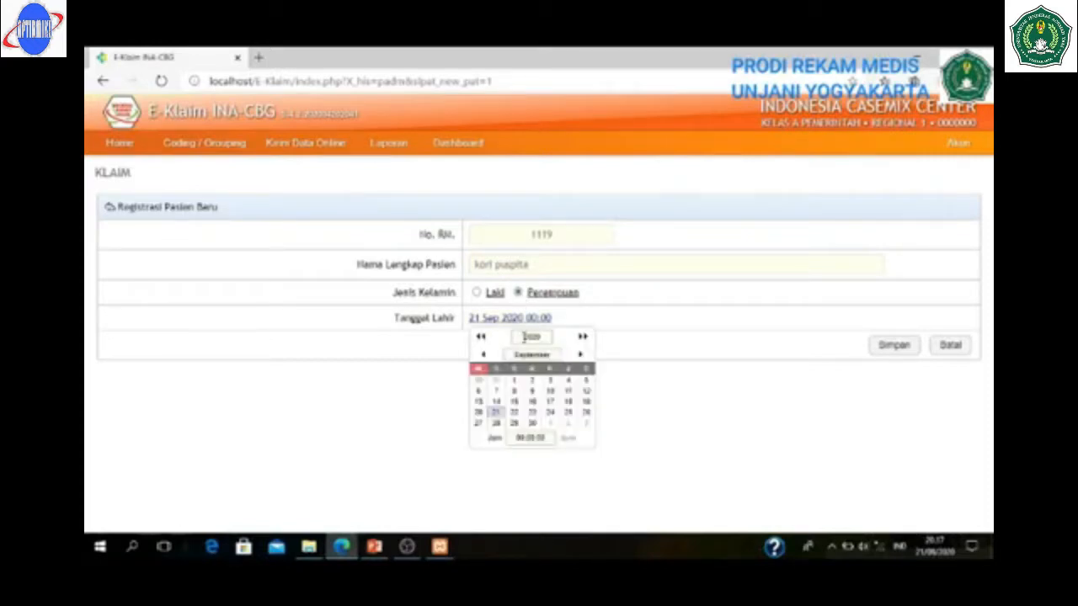
pyautogui.doubleClick(524, 337)
pyautogui.write('19')
pyautogui.write('98')
pyautogui.click(532, 402)
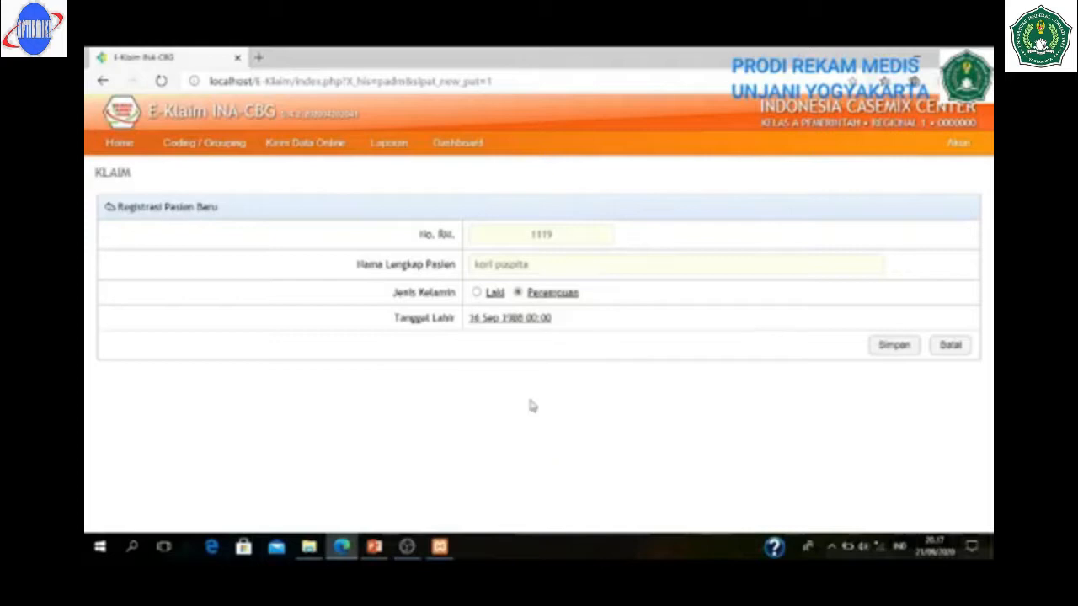
pyautogui.click(893, 346)
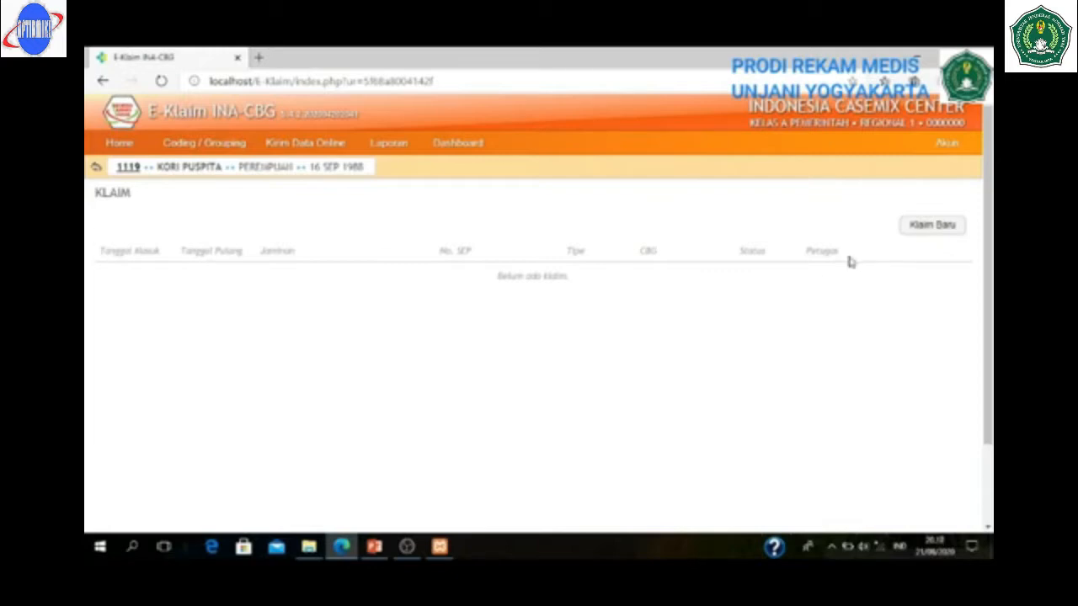
pyautogui.click(930, 226)
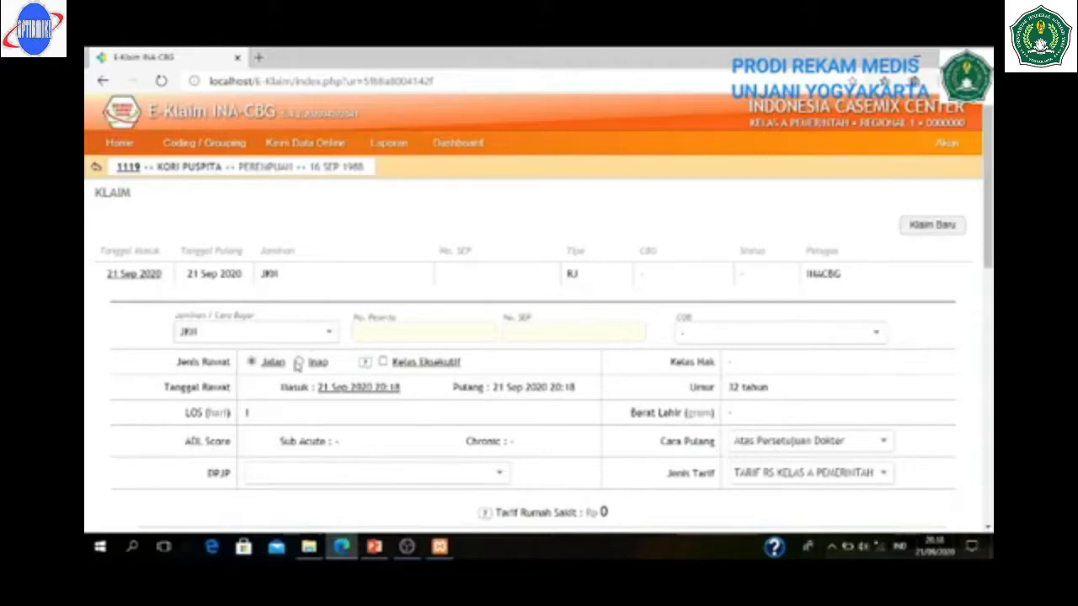
# - Make the claim inpatient (Inap) admitted 18 Sep 2020, leaving Naik/Turun Kelas unchecked
pyautogui.click(298, 362)
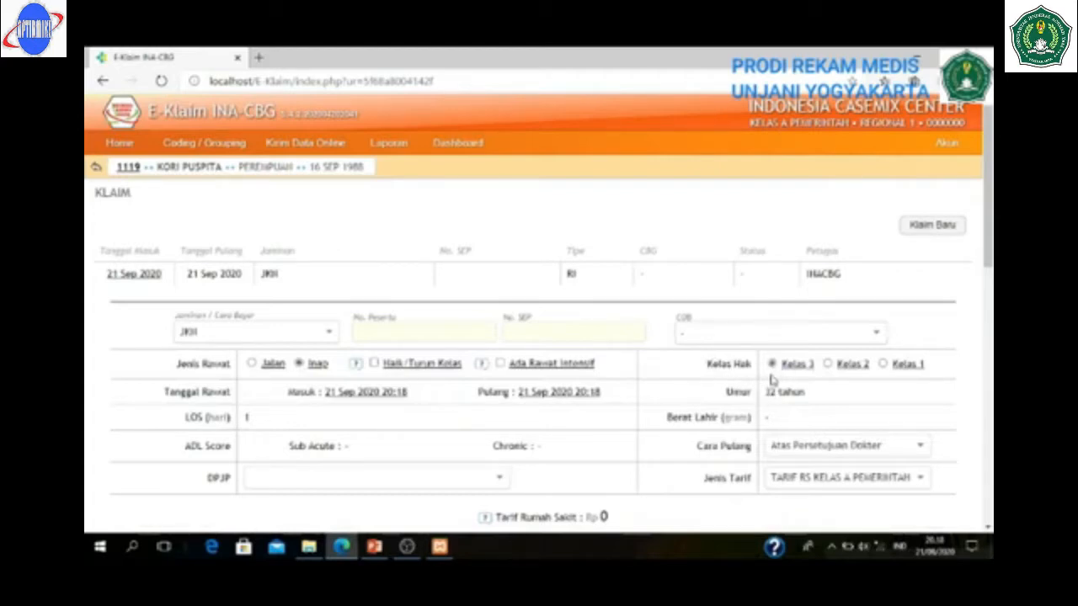
pyautogui.click(368, 392)
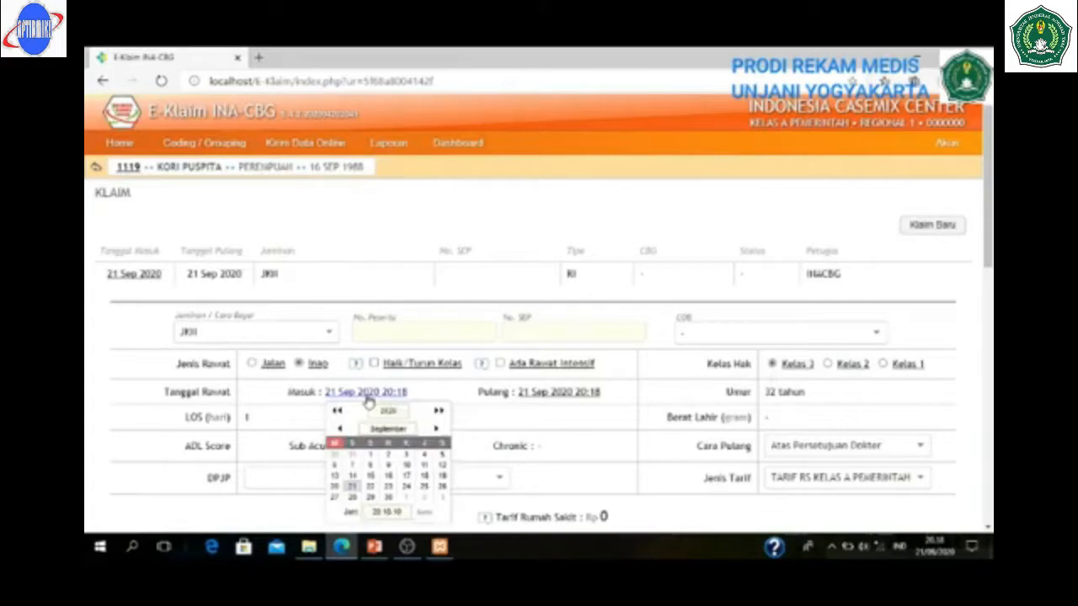
pyautogui.click(426, 477)
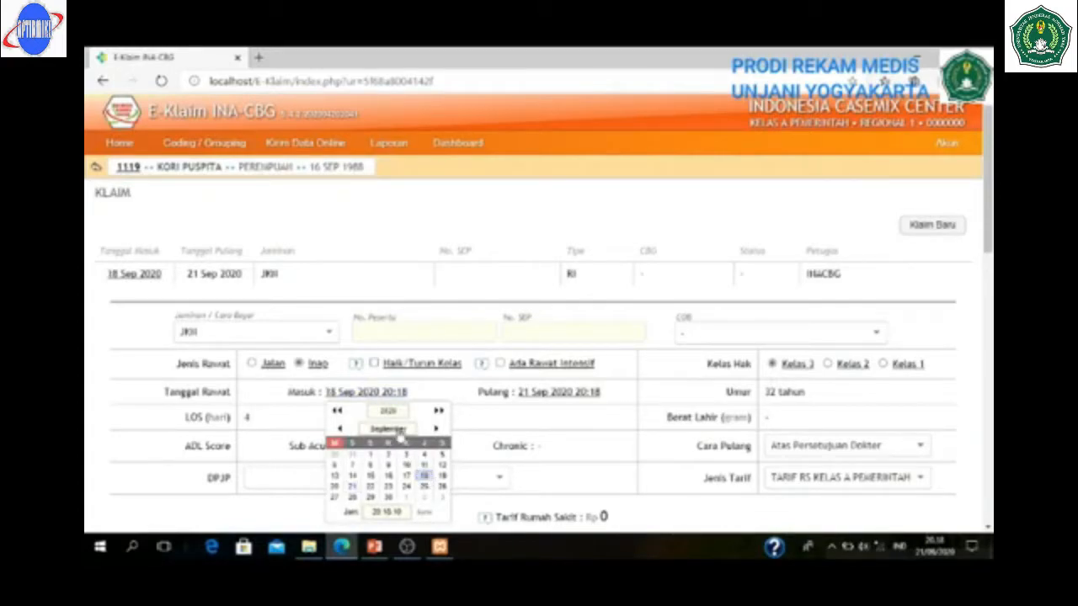
pyautogui.click(391, 396)
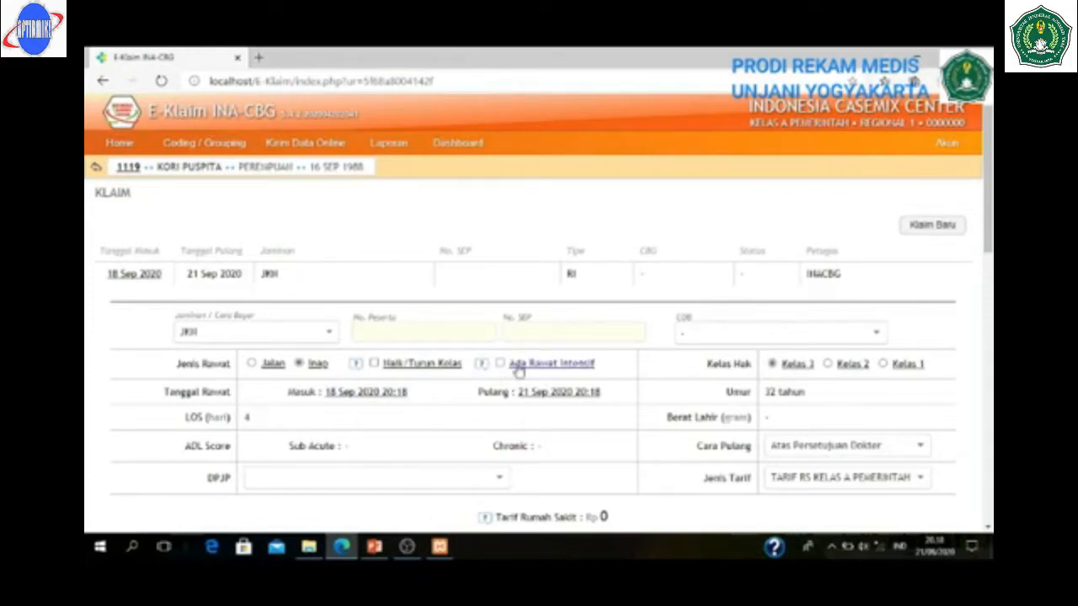
pyautogui.click(396, 365)
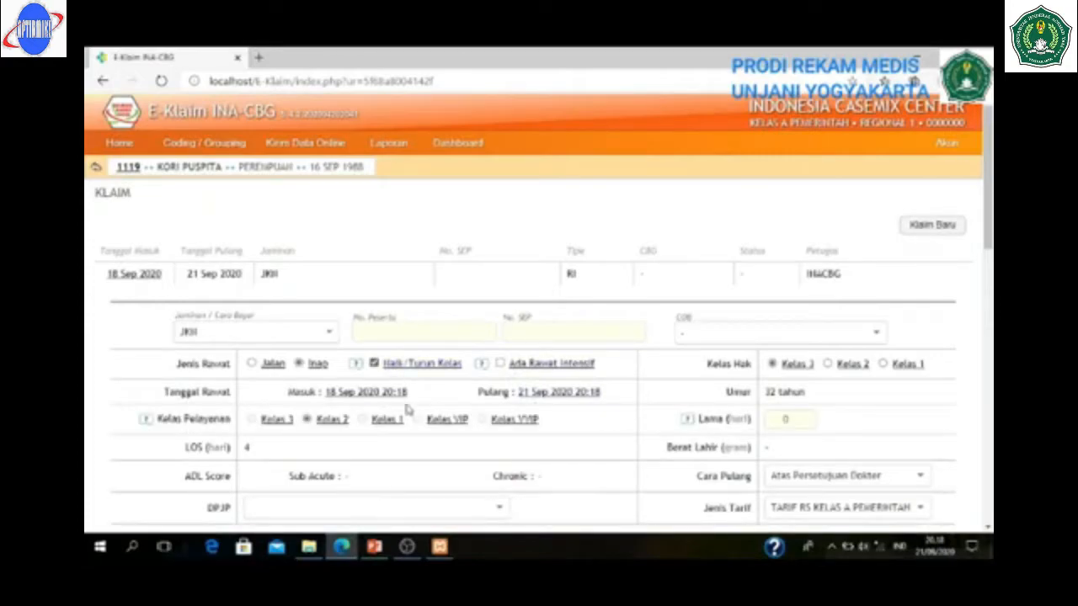
pyautogui.click(373, 364)
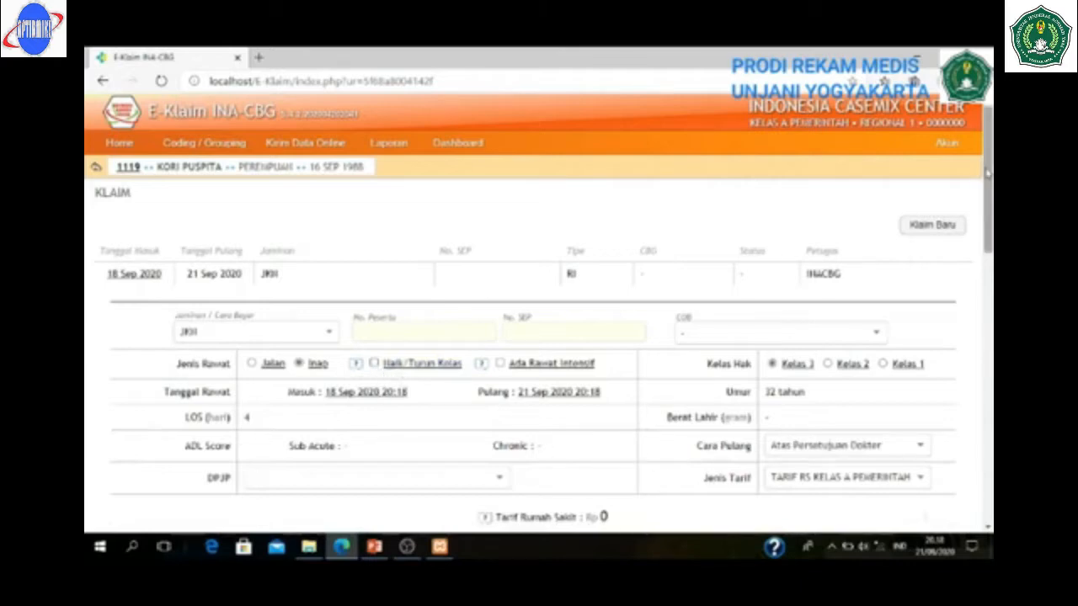
pyautogui.moveTo(989, 175); pyautogui.dragTo(987, 185)
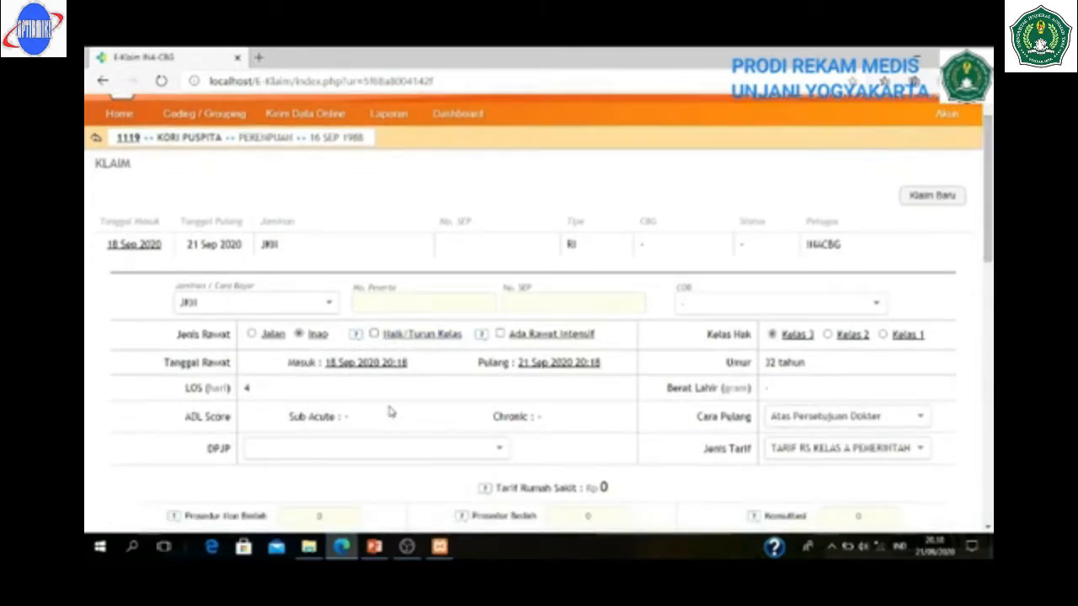
# - Add a new Sp.PD internal-medicine doctor to the DPJP list and select them
pyautogui.click(367, 449)
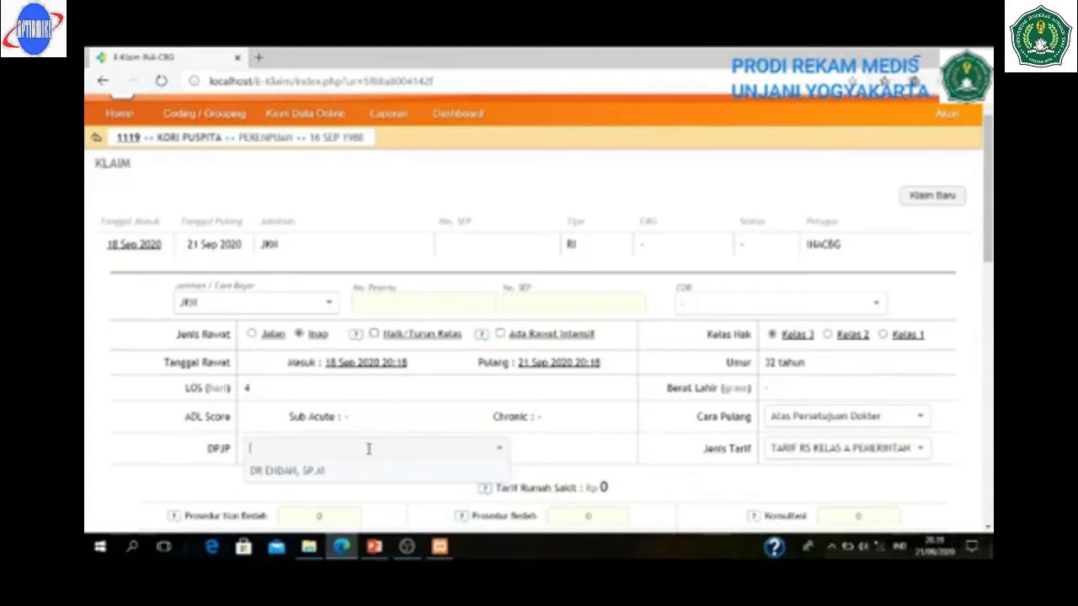
pyautogui.write('dr. ')
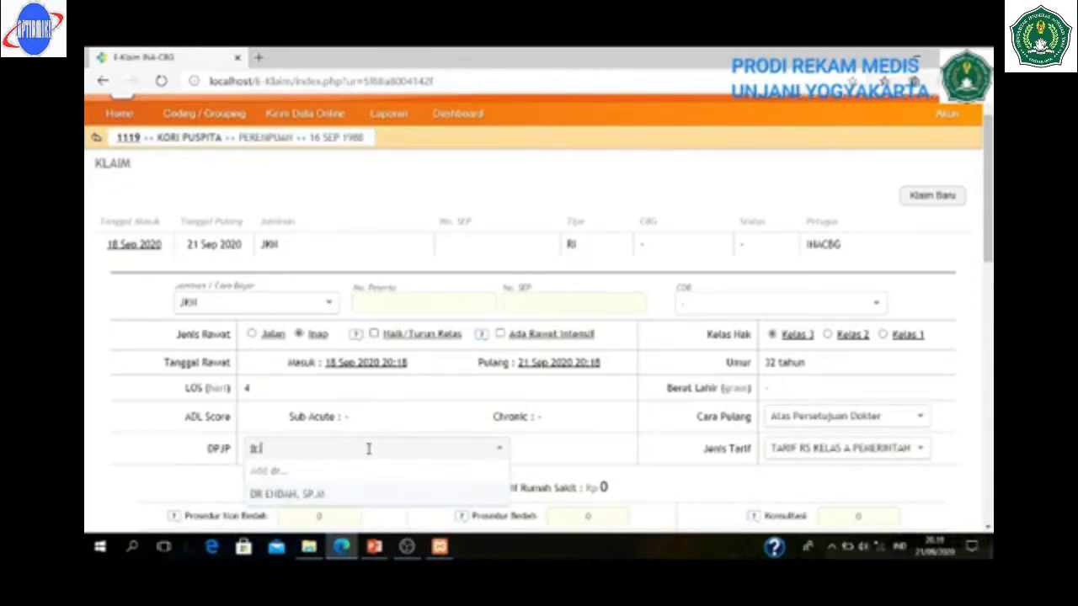
pyautogui.write('a')
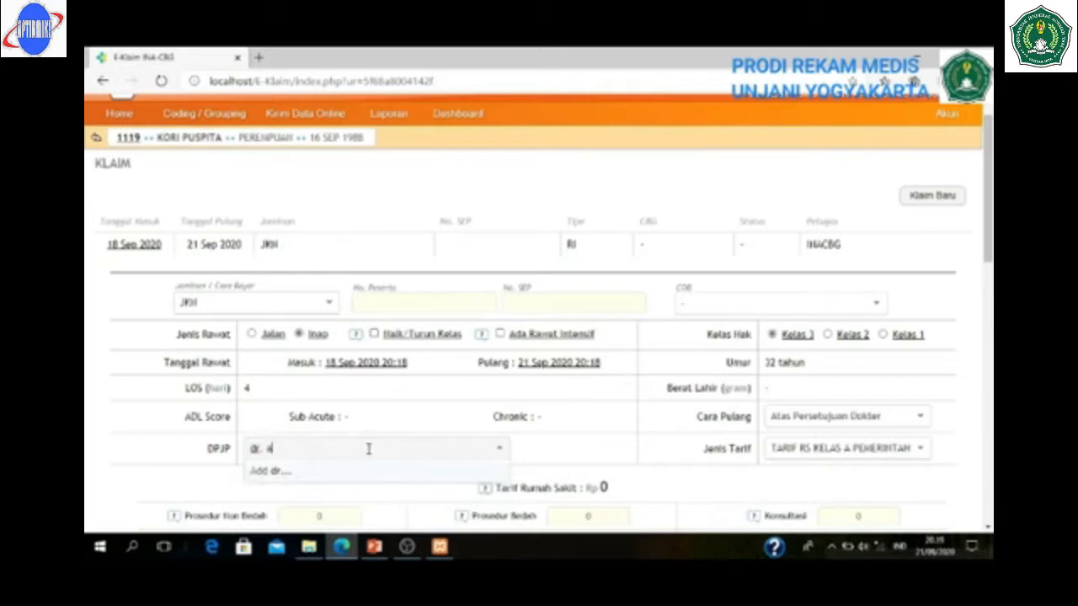
pyautogui.write('ndi k, Sp')
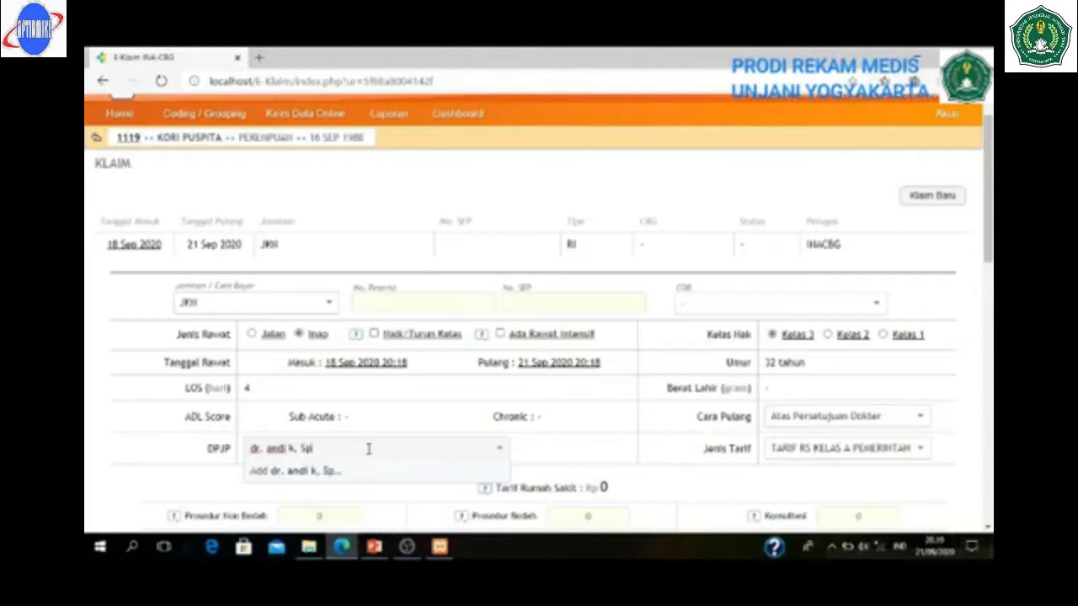
pyautogui.write('.PD')
pyautogui.press('Return')
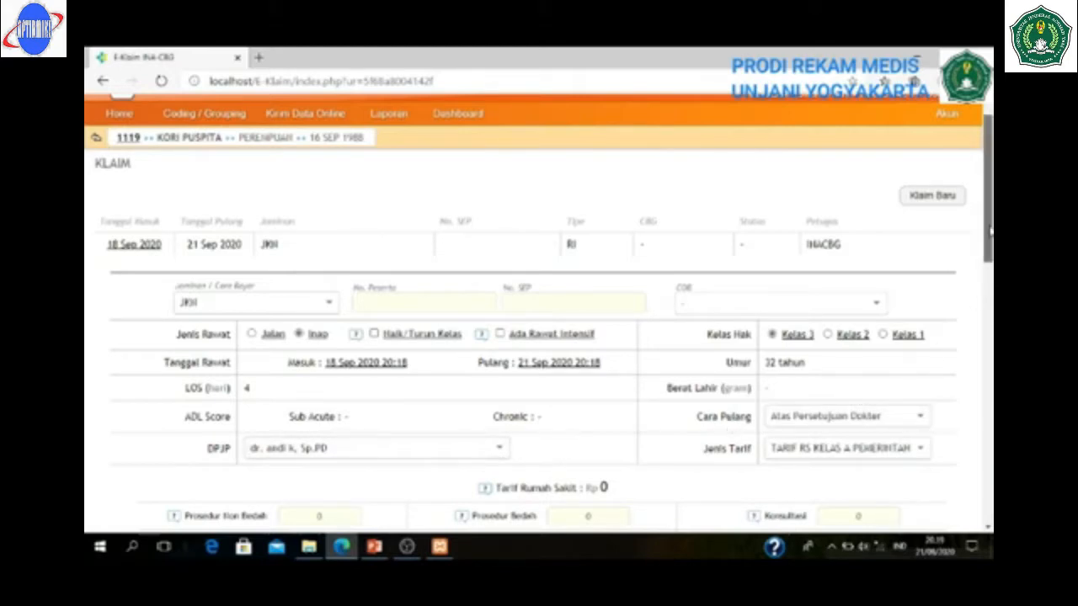
pyautogui.scroll(-1, 985, 268)
pyautogui.moveTo(985, 268); pyautogui.dragTo(985, 277)
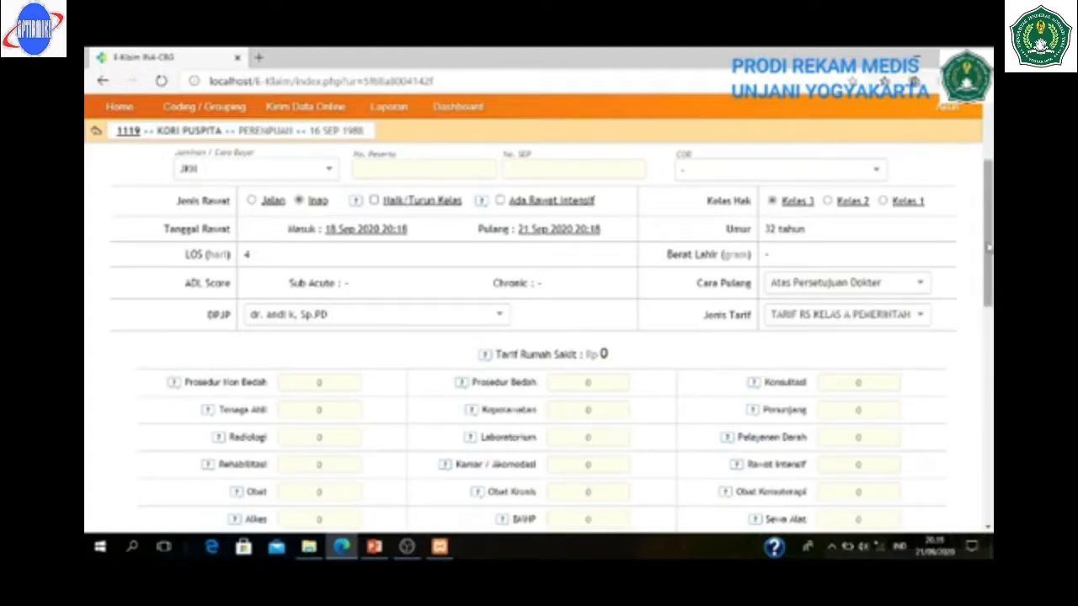
pyautogui.moveTo(990, 248); pyautogui.dragTo(989, 262)
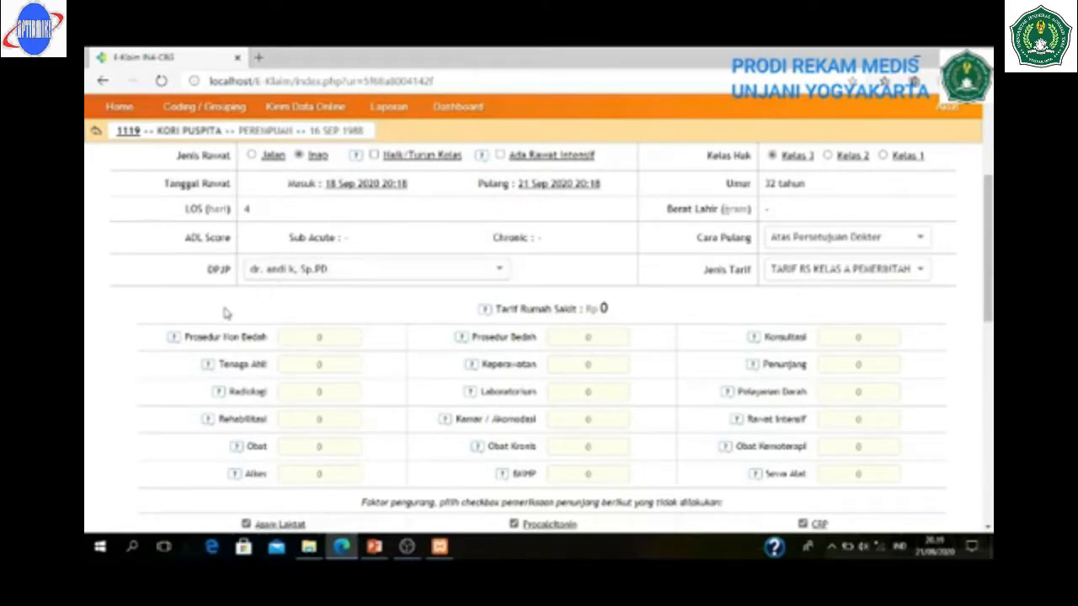
pyautogui.moveTo(174, 340)
pyautogui.moveTo(462, 340)
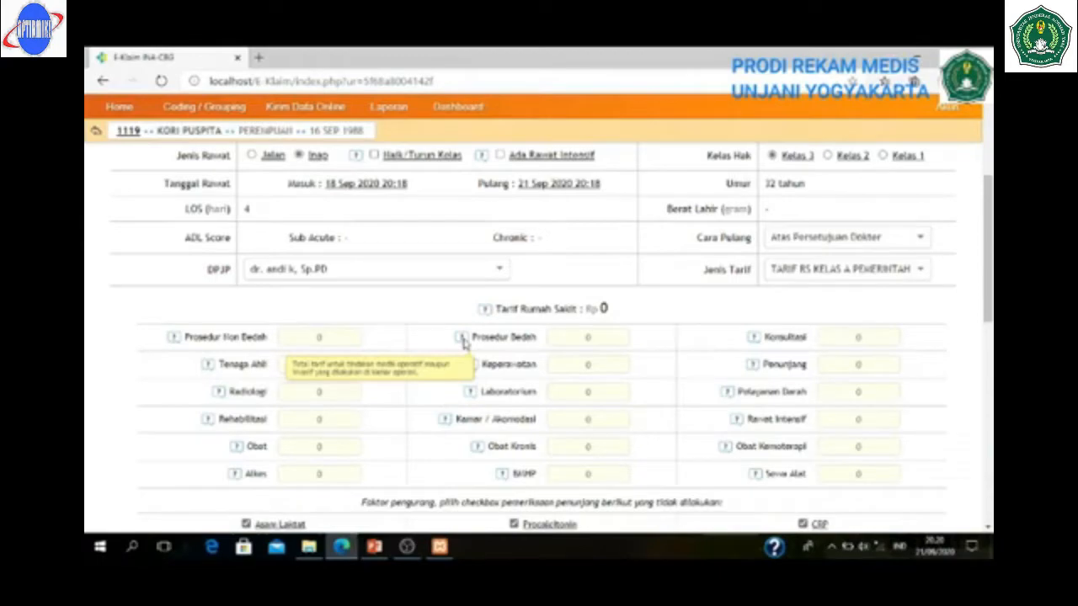
pyautogui.moveTo(209, 371)
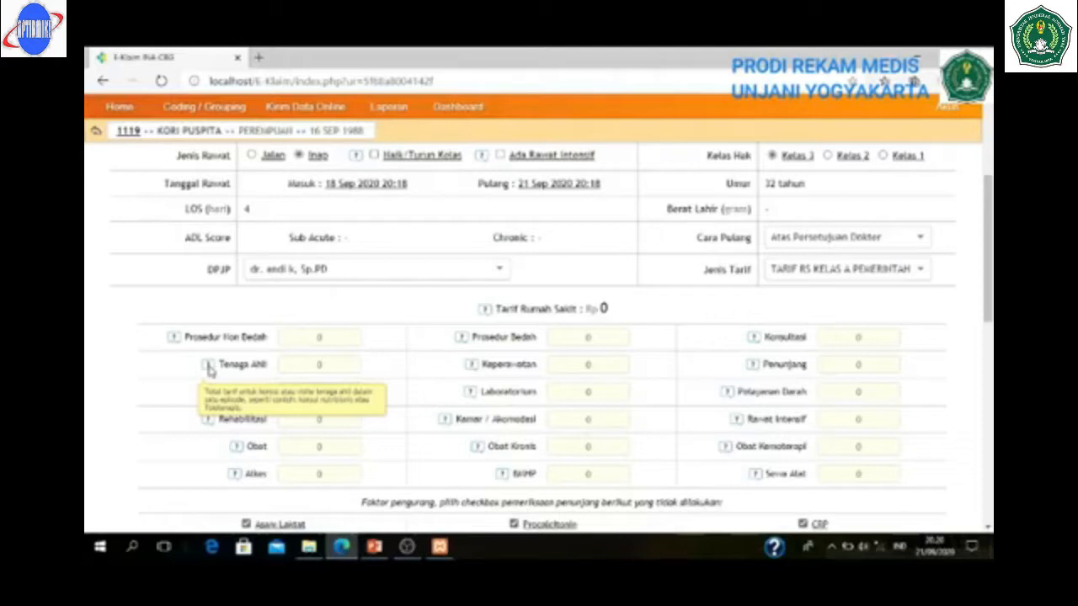
pyautogui.moveTo(208, 427)
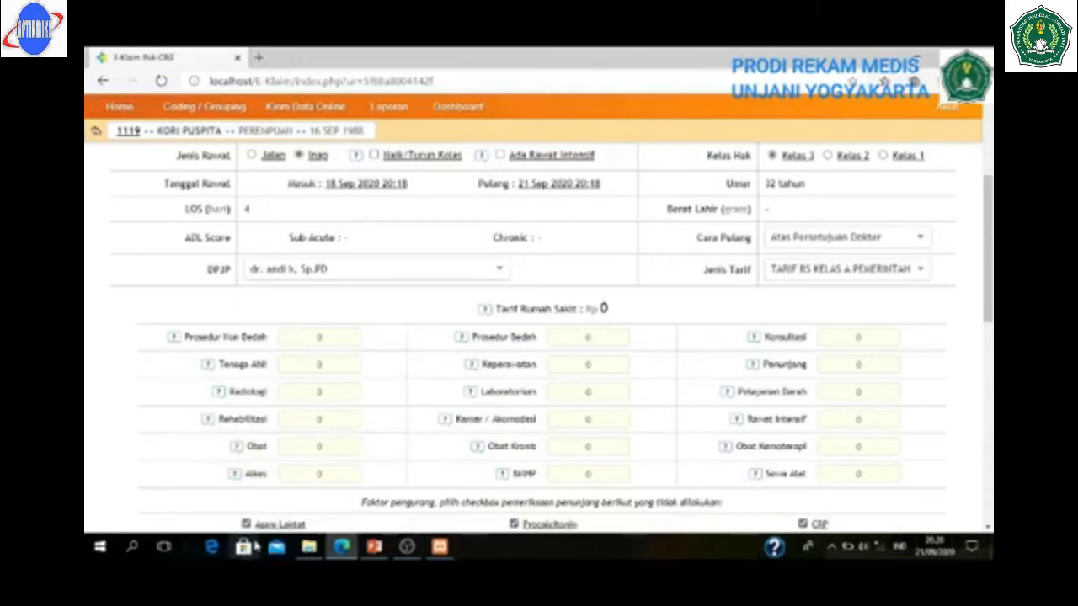
pyautogui.moveTo(239, 449)
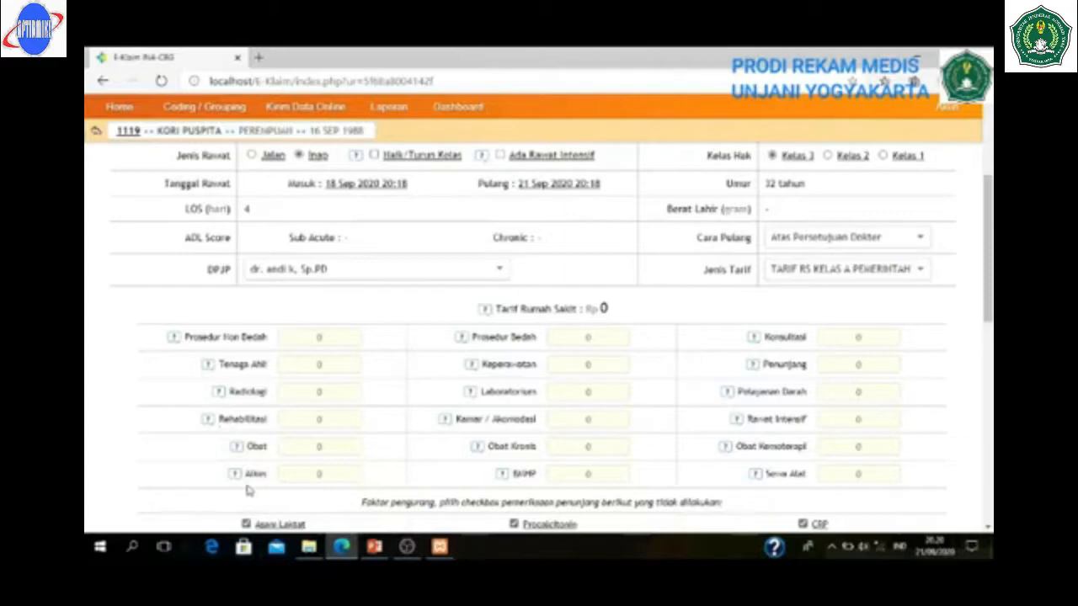
pyautogui.moveTo(237, 478)
pyautogui.moveTo(468, 368)
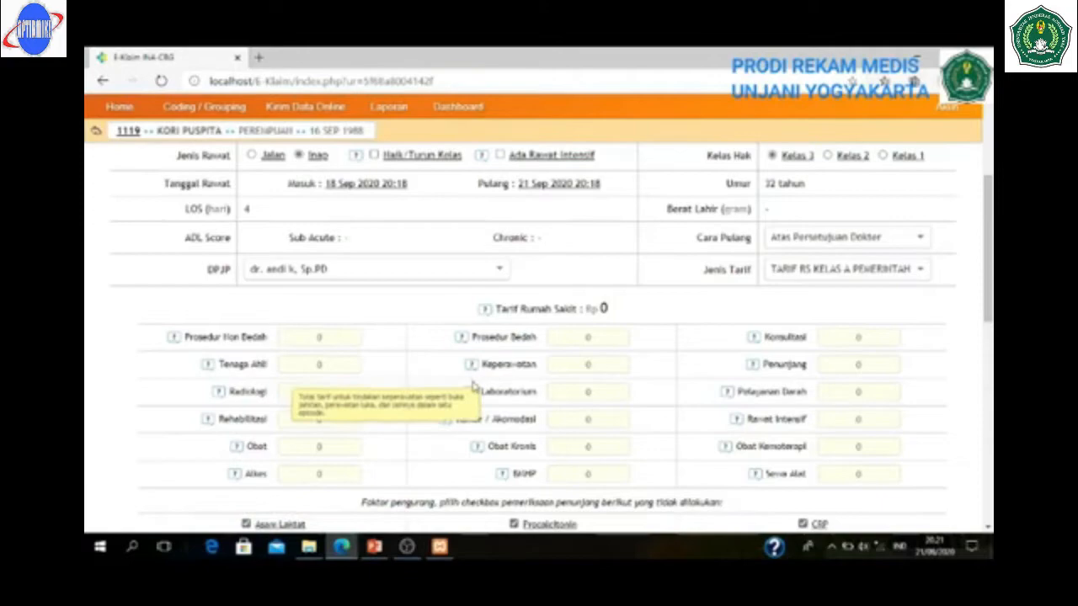
pyautogui.moveTo(470, 395)
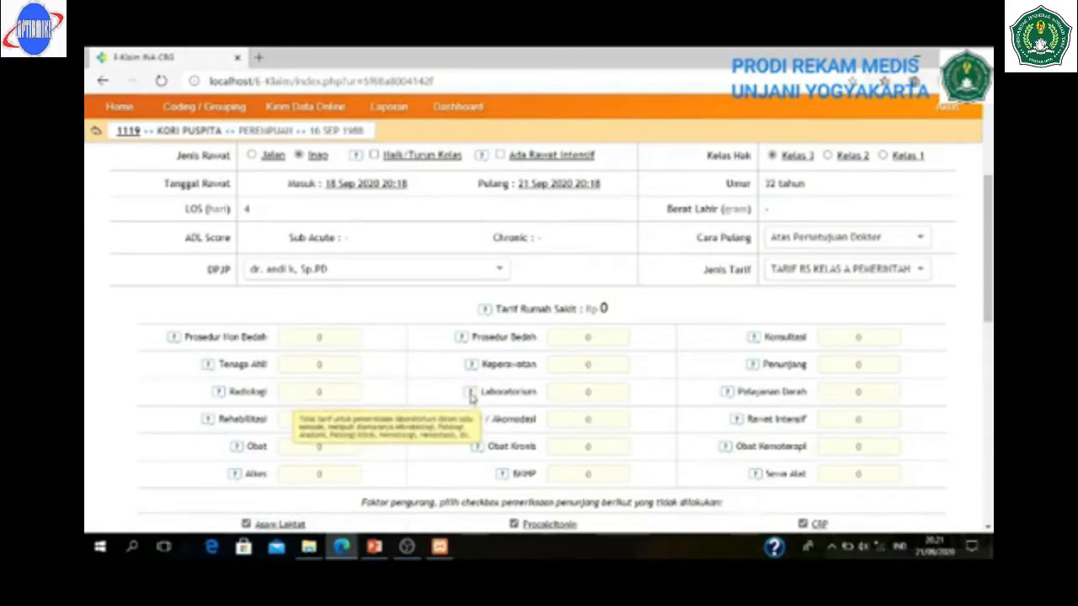
pyautogui.moveTo(446, 424)
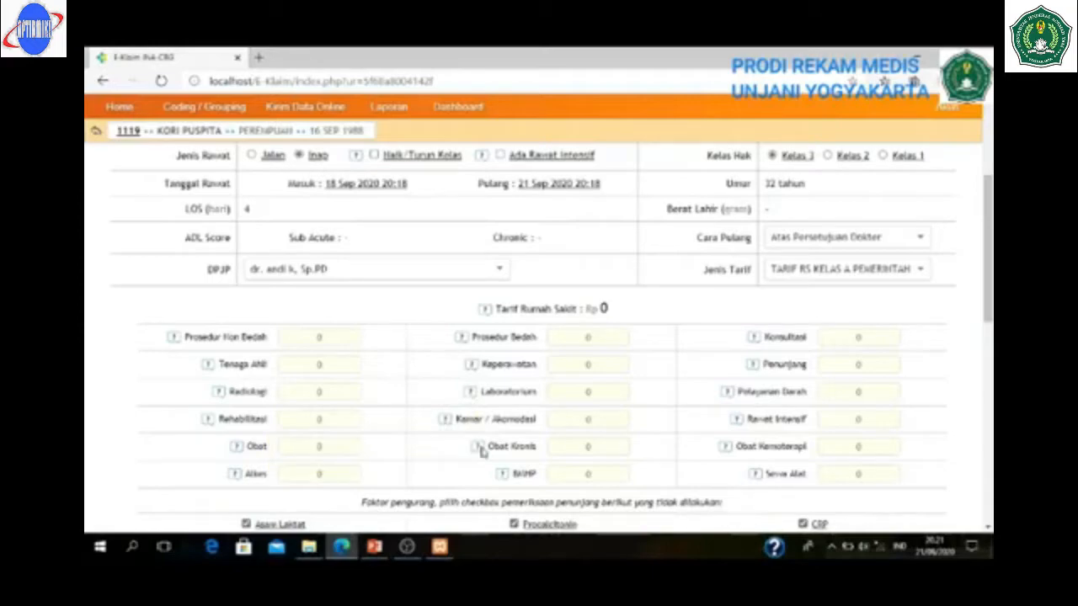
pyautogui.moveTo(480, 451)
pyautogui.moveTo(506, 483)
pyautogui.click(842, 385)
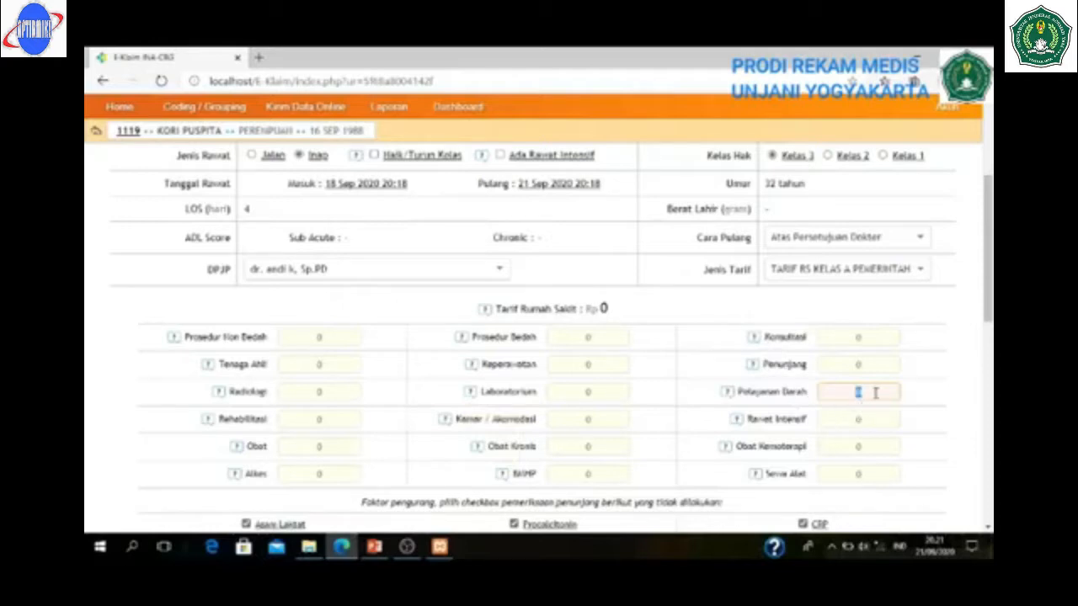
pyautogui.moveTo(729, 396)
pyautogui.moveTo(753, 369)
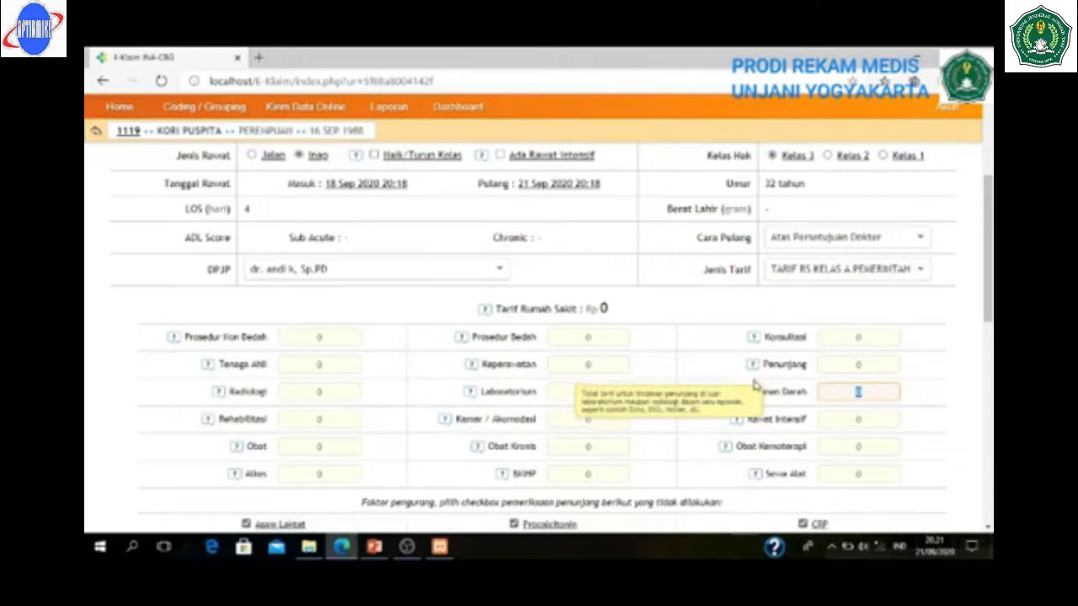
pyautogui.moveTo(725, 450)
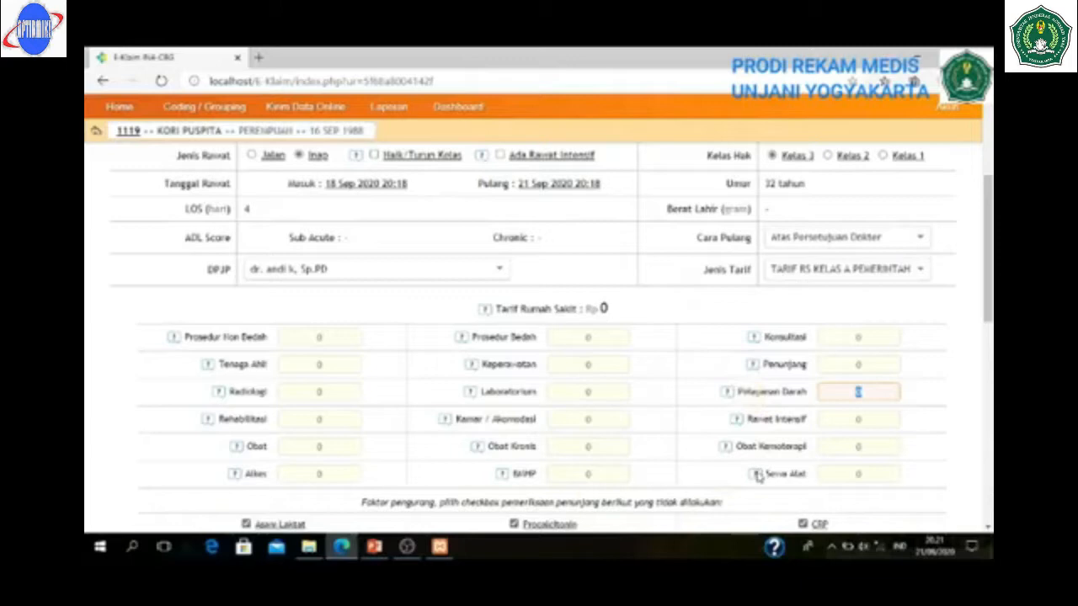
pyautogui.moveTo(756, 476)
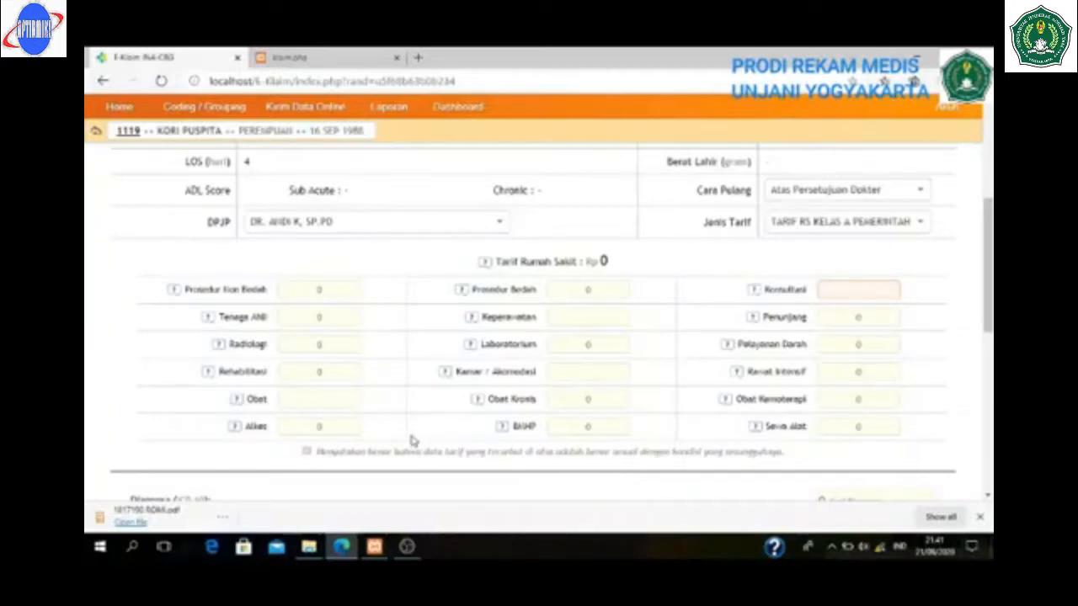
# - Enter Obat 300,000, Keperawatan 300,000, Kamar/Akomodasi 450,000 and Konsultasi 300,000, postponing the Windows update
pyautogui.click(319, 397)
pyautogui.write('300,000')
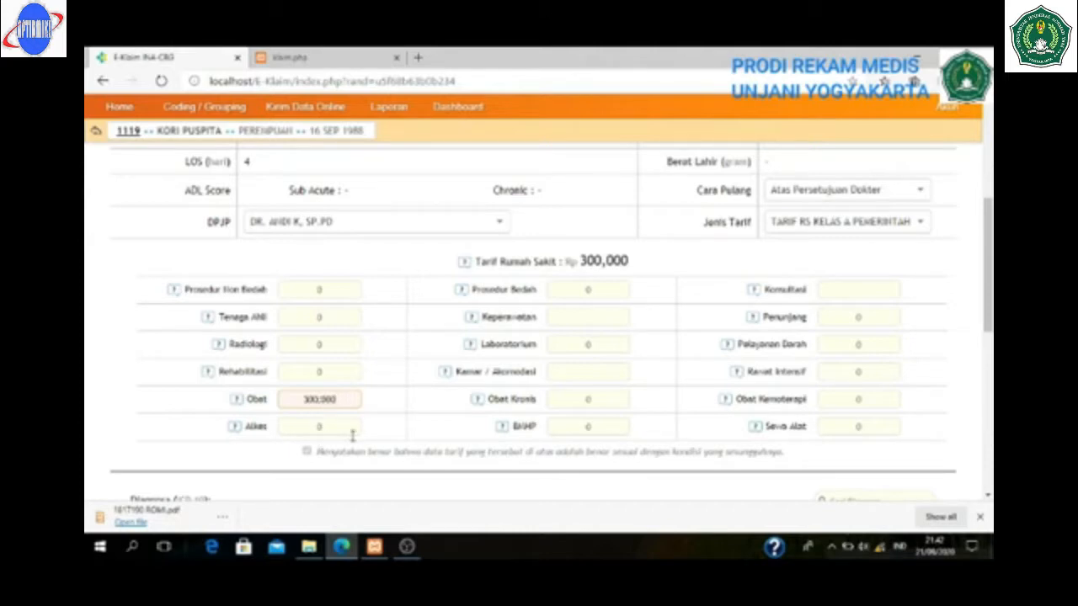
pyautogui.click(573, 319)
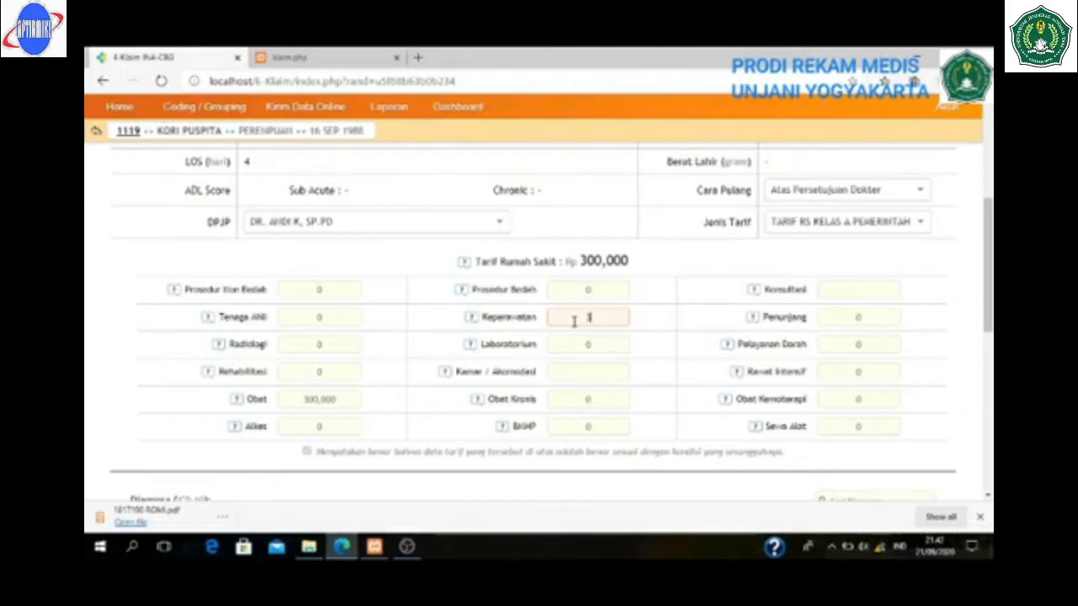
pyautogui.write('300,000')
pyautogui.click(572, 378)
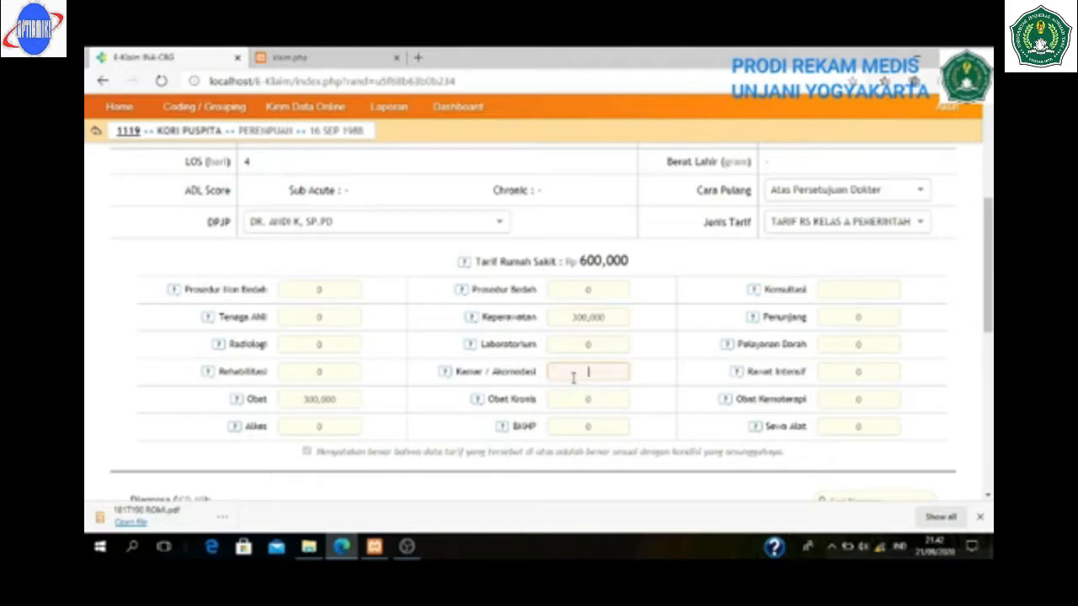
pyautogui.write('450,000')
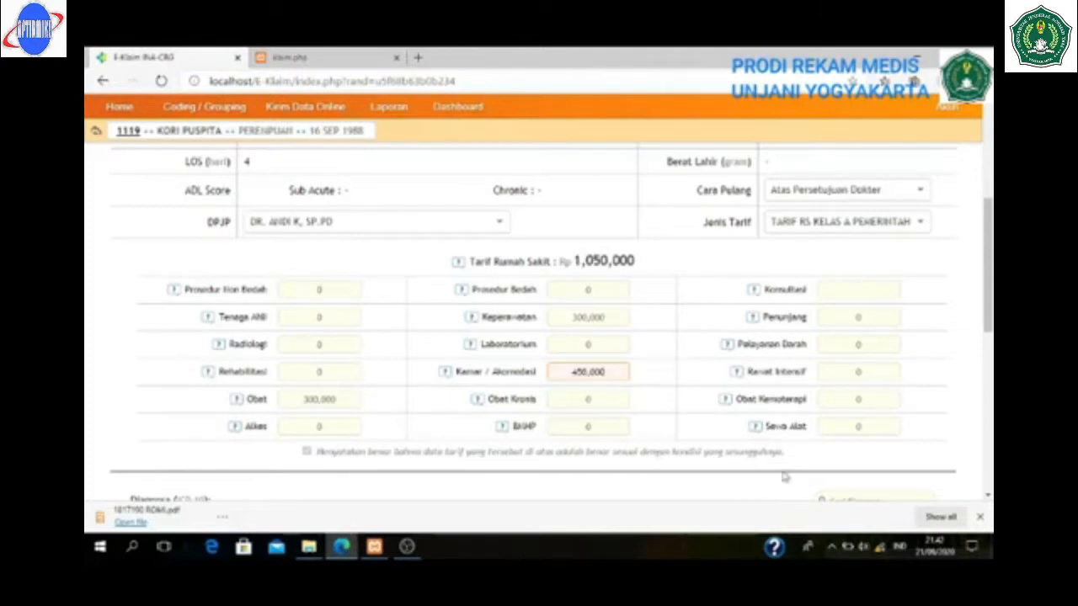
pyautogui.click(842, 294)
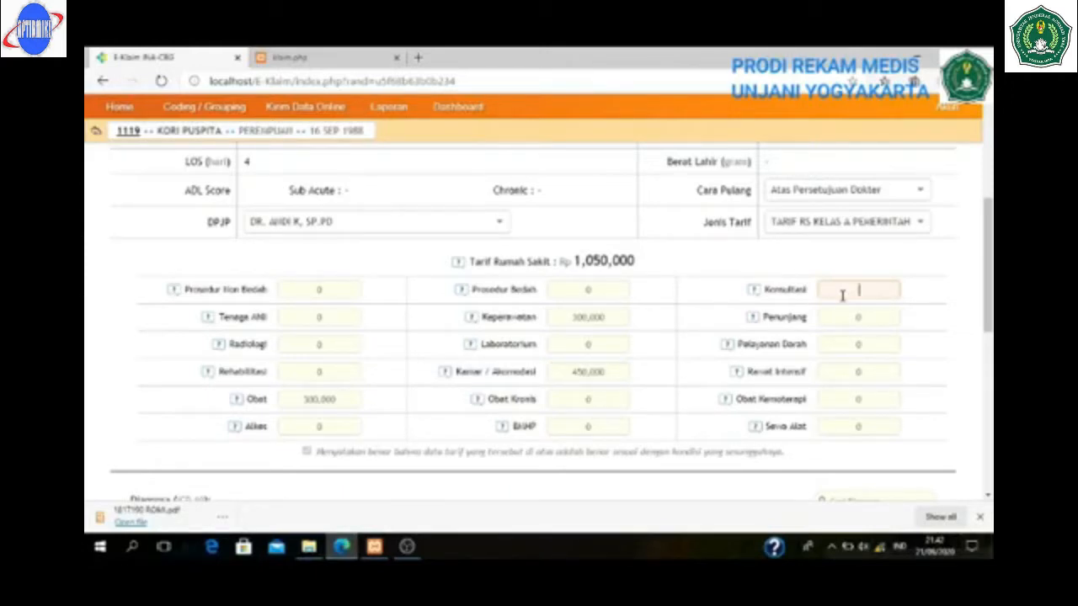
pyautogui.write('300,000')
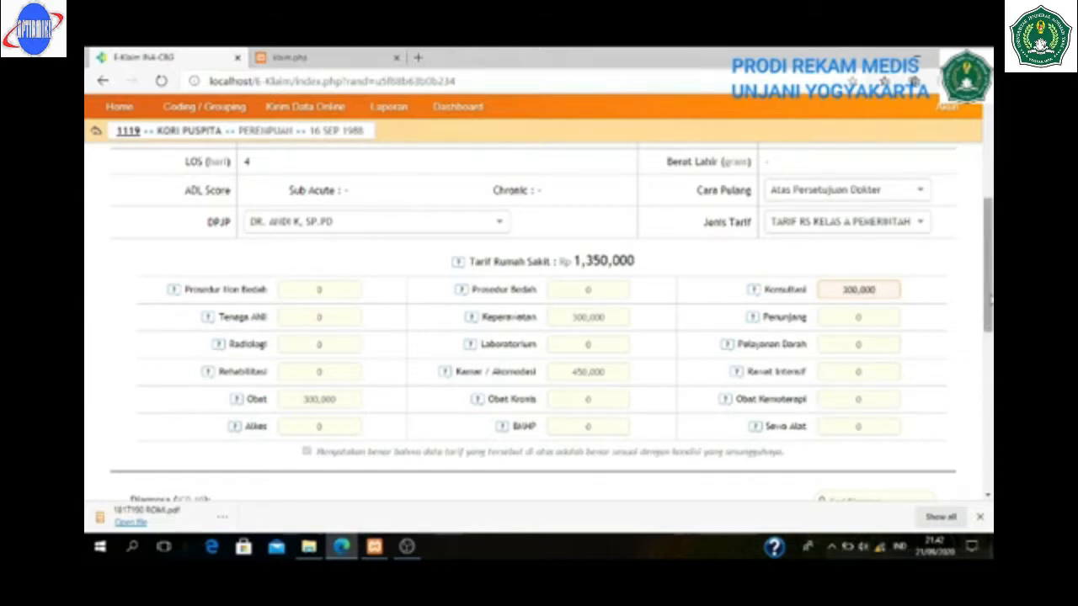
pyautogui.moveTo(985, 317); pyautogui.dragTo(986, 294)
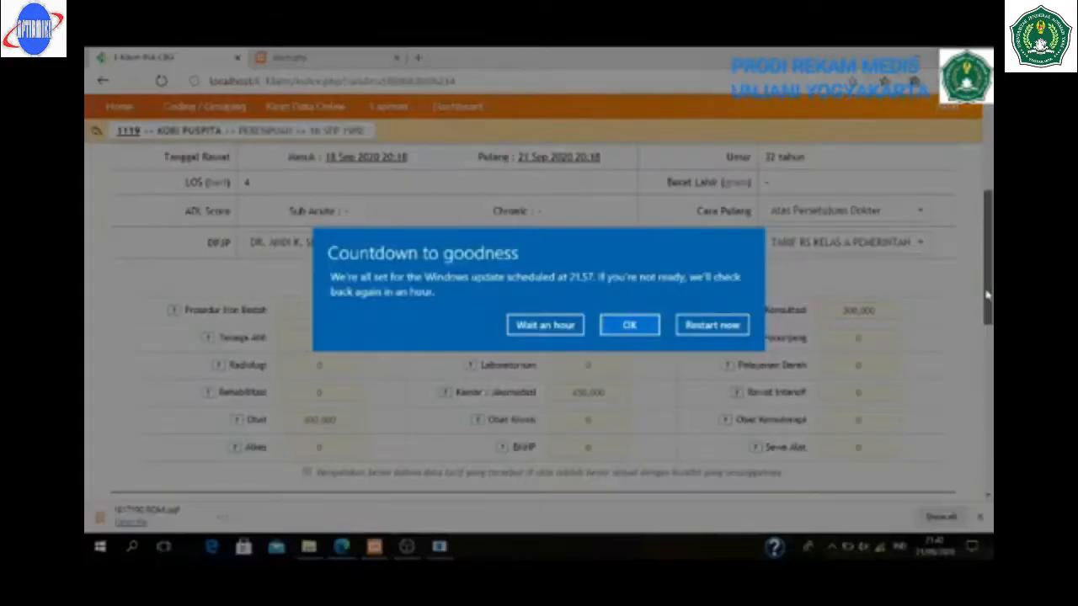
pyautogui.click(544, 325)
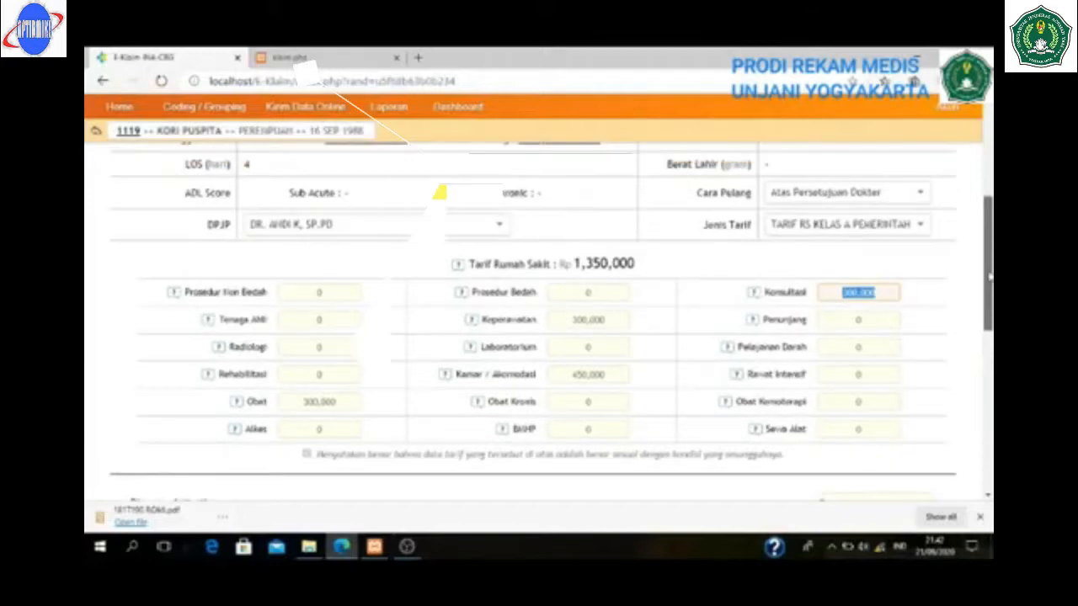
pyautogui.scroll(-3, 538, 329)
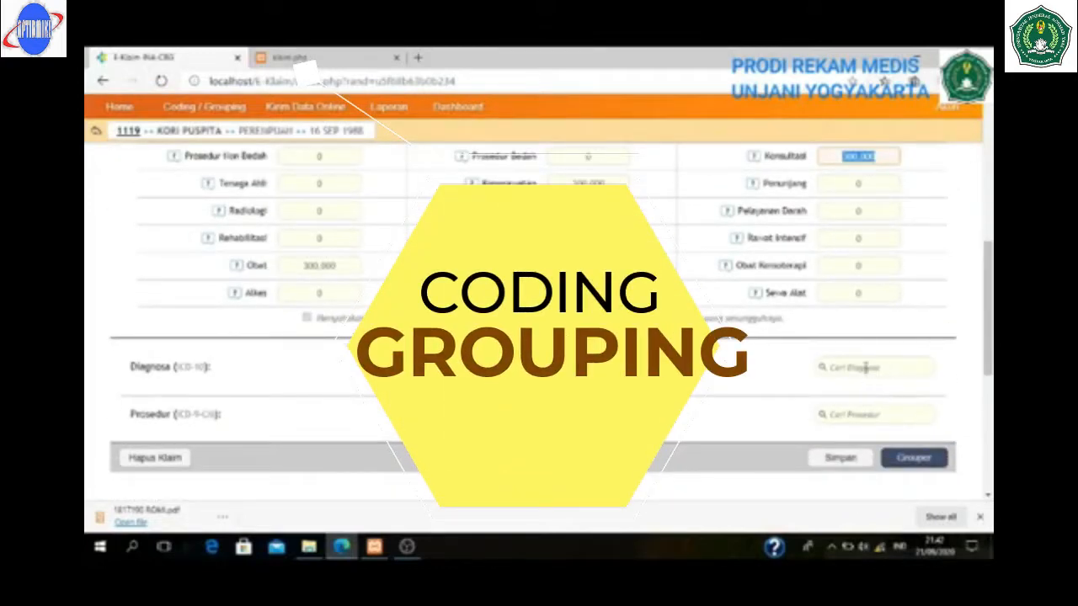
# - Search a09.0 in Cari Diagnosa and add A09.0 gastroenteritis as the primary diagnosis
pyautogui.click(865, 369)
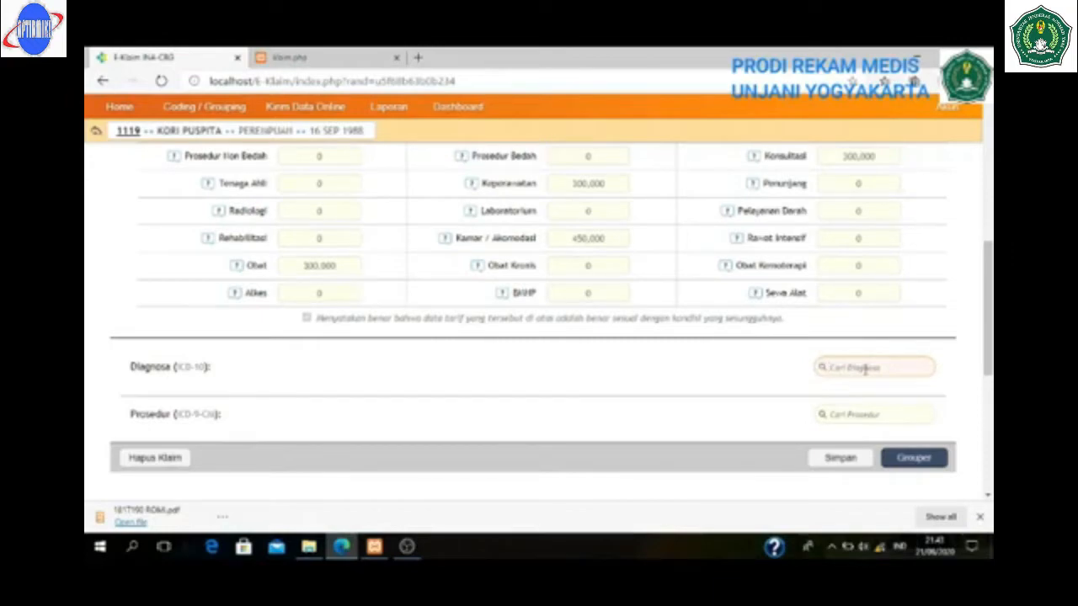
pyautogui.write('a09.0')
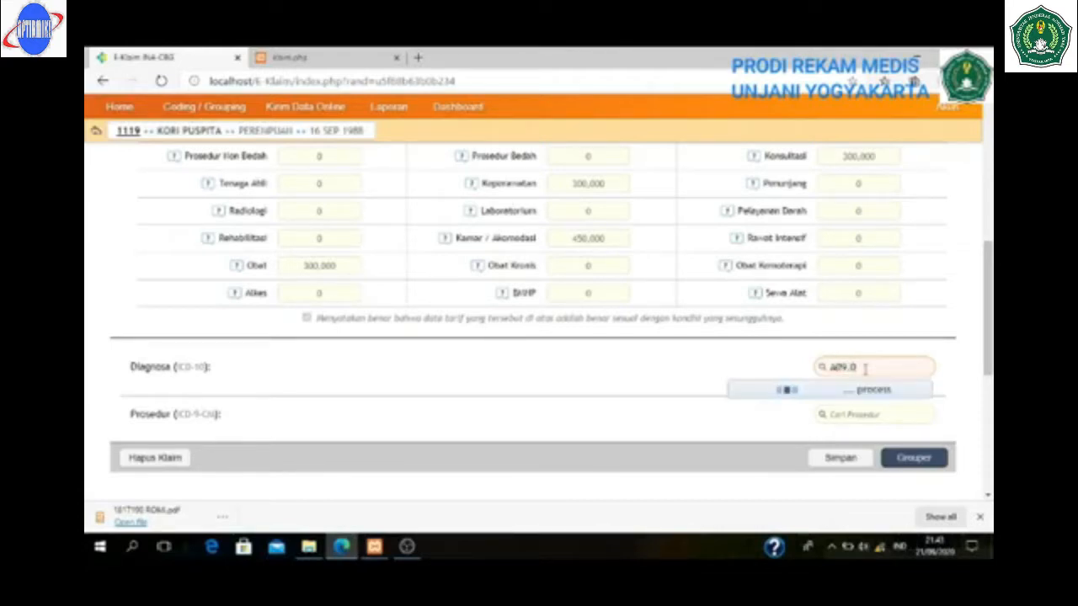
pyautogui.click(845, 415)
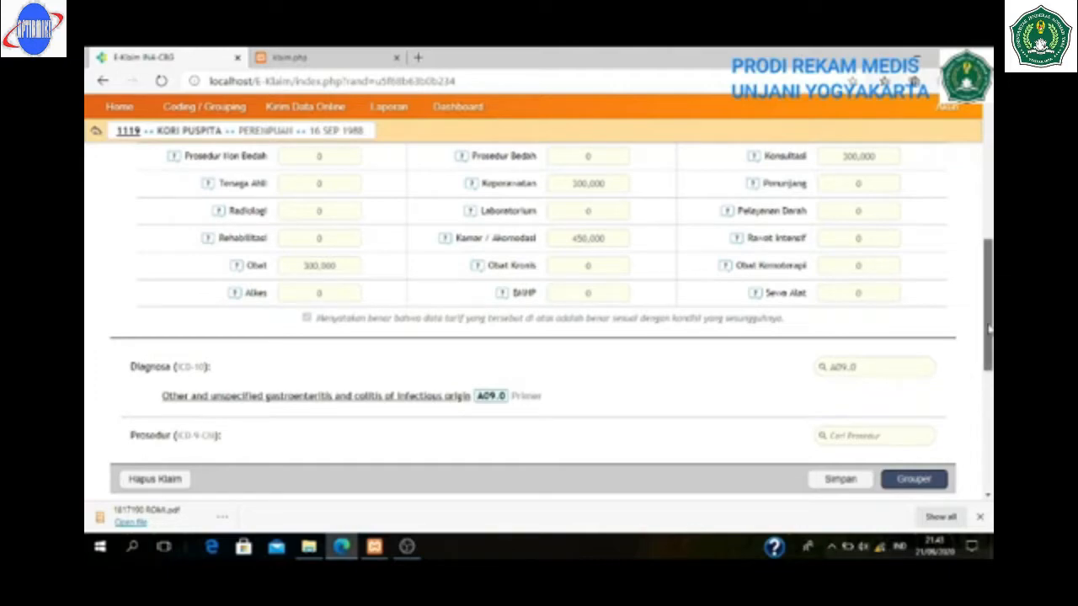
pyautogui.moveTo(989, 331); pyautogui.dragTo(990, 358)
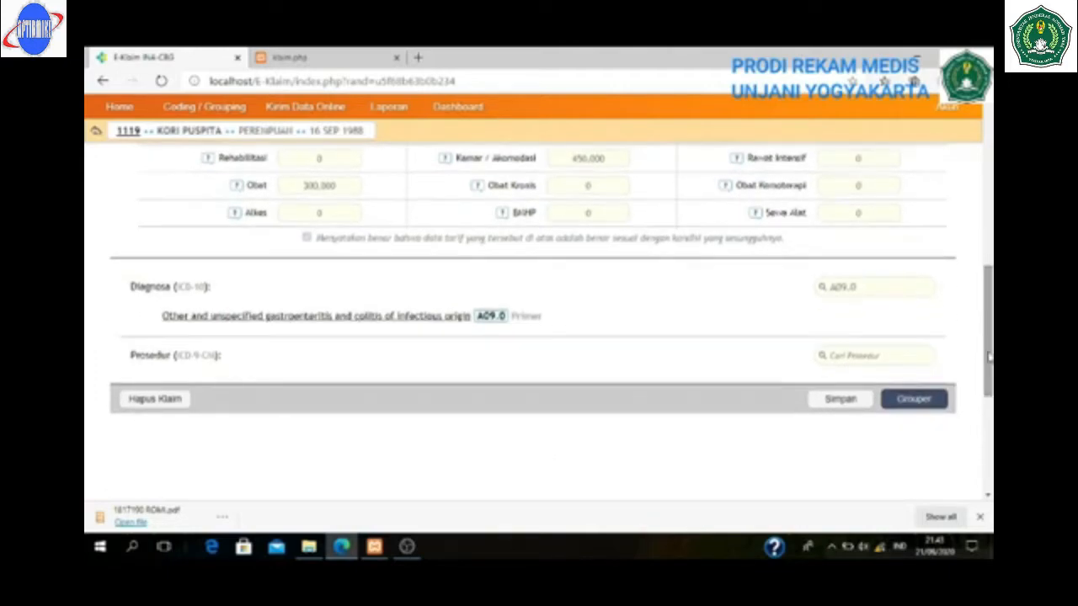
# - Run Grouper to get K-4-17-I at Rp 1,996,600, then finalise the claim
pyautogui.click(924, 400)
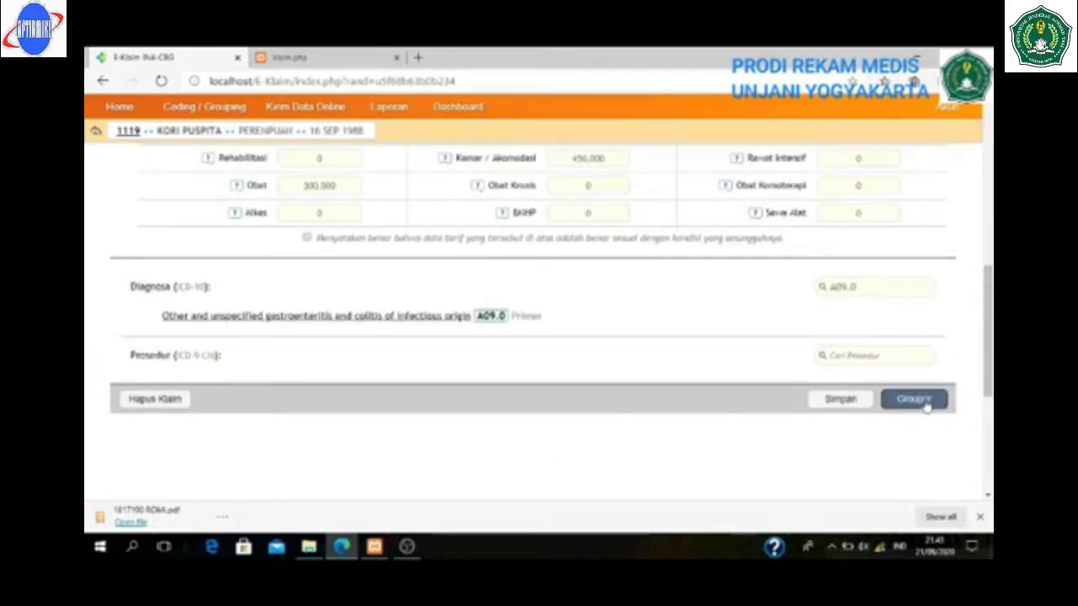
pyautogui.moveTo(989, 310); pyautogui.dragTo(989, 358)
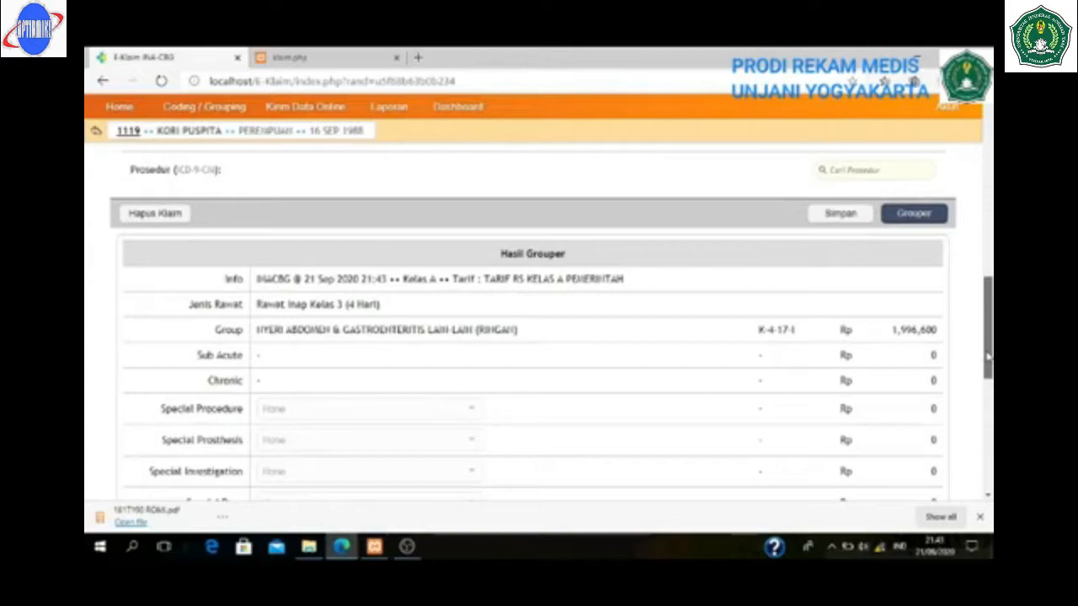
pyautogui.moveTo(988, 356); pyautogui.dragTo(987, 358)
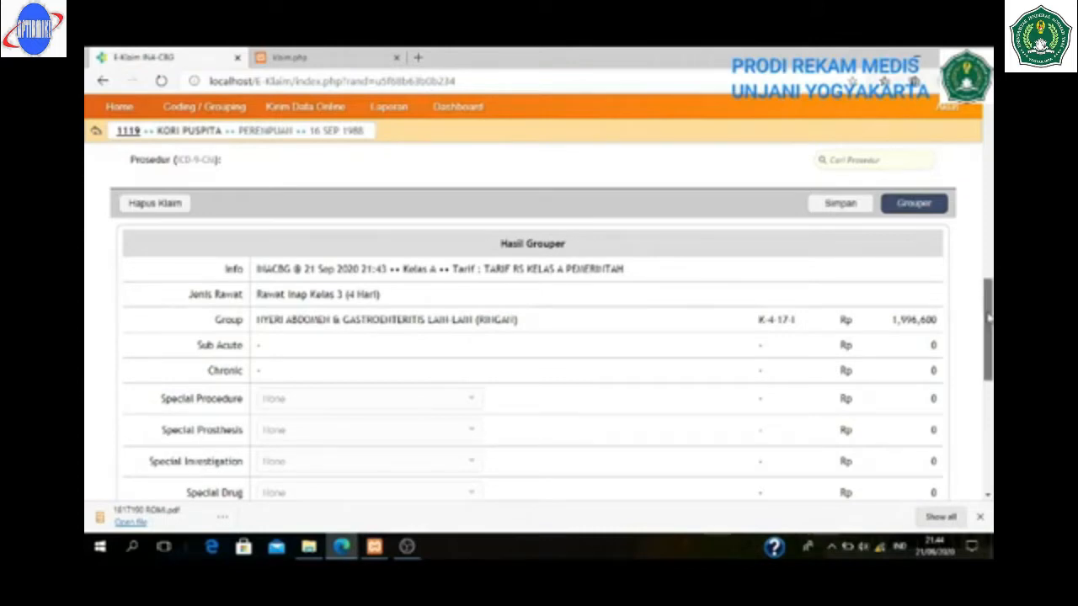
pyautogui.moveTo(988, 318); pyautogui.dragTo(987, 332)
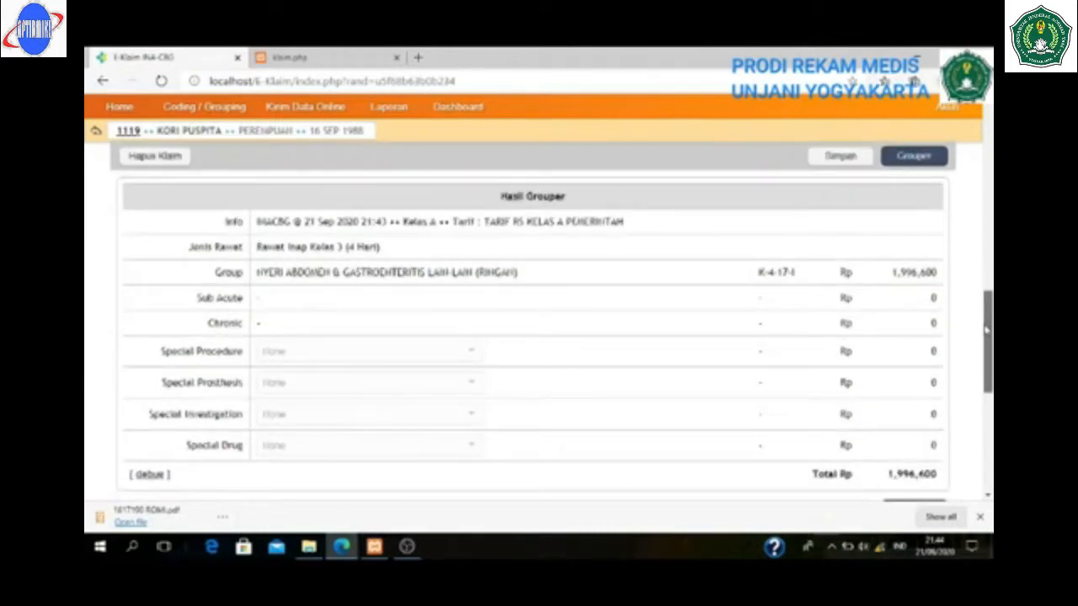
pyautogui.moveTo(986, 332); pyautogui.dragTo(986, 336)
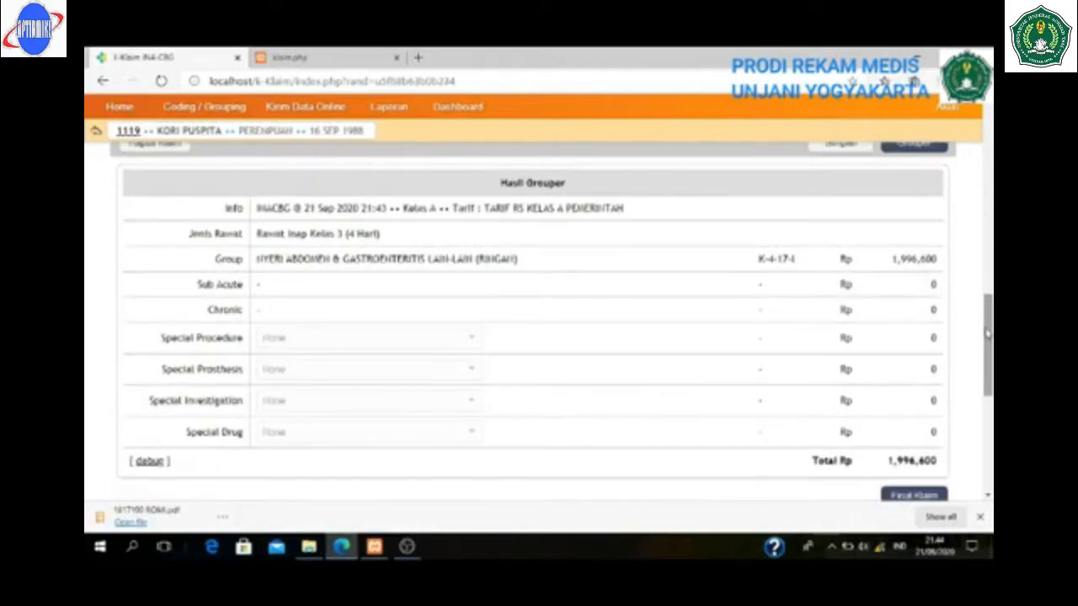
pyautogui.rightClick(983, 354)
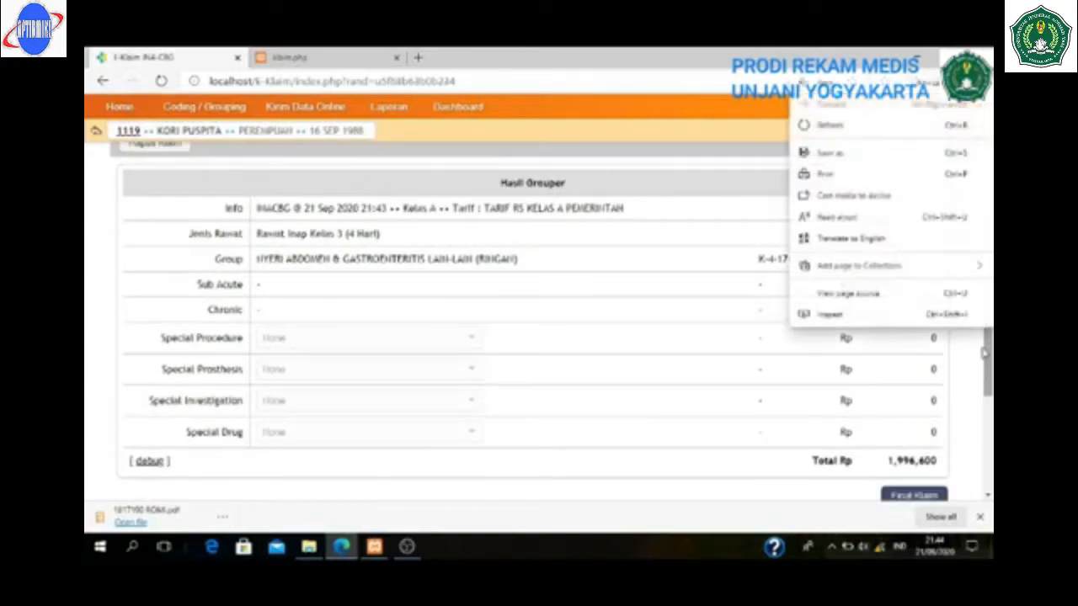
pyautogui.click(968, 432)
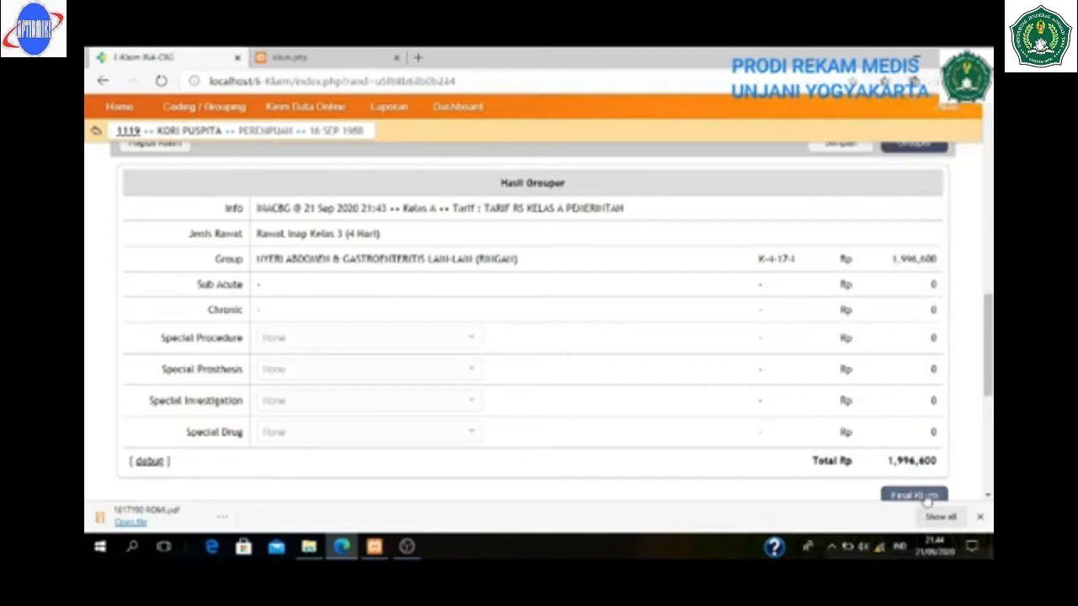
pyautogui.click(914, 496)
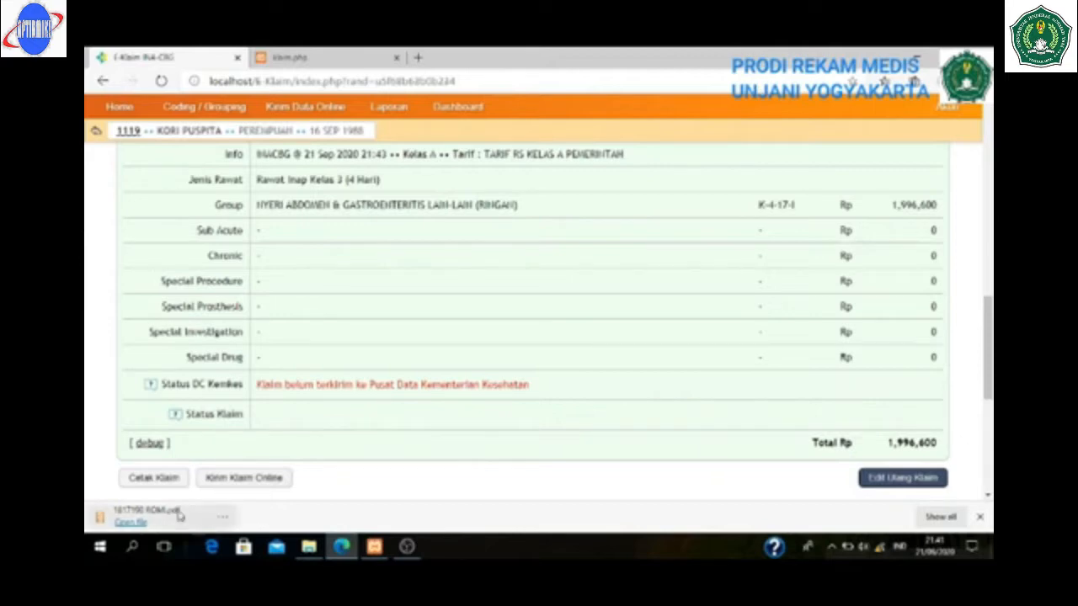
# - Save the printable claim form as the PDF 'NMP 16' in Downloads
pyautogui.click(153, 478)
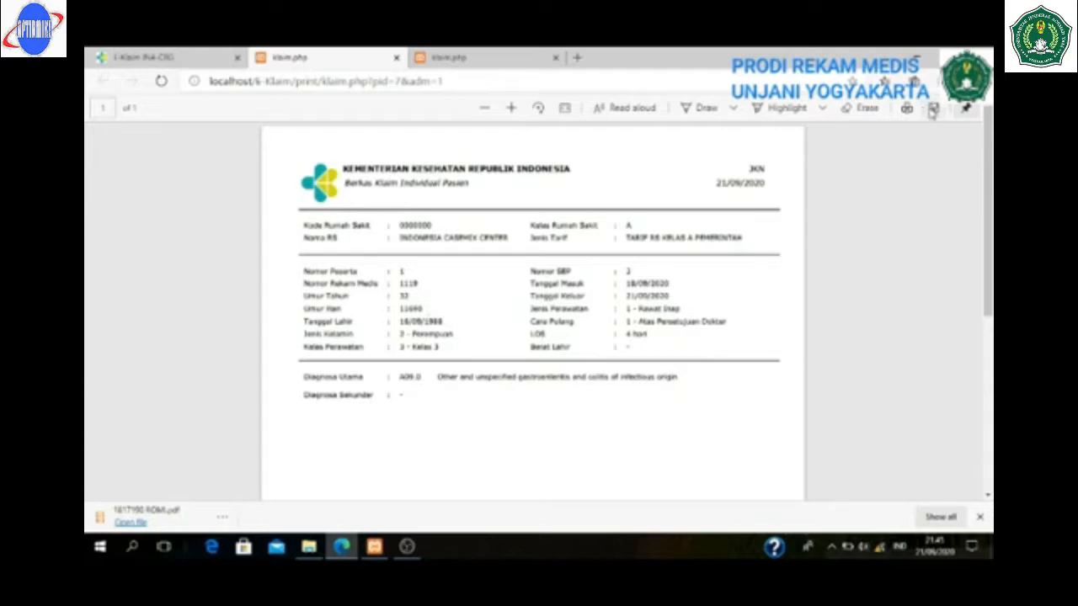
pyautogui.click(932, 113)
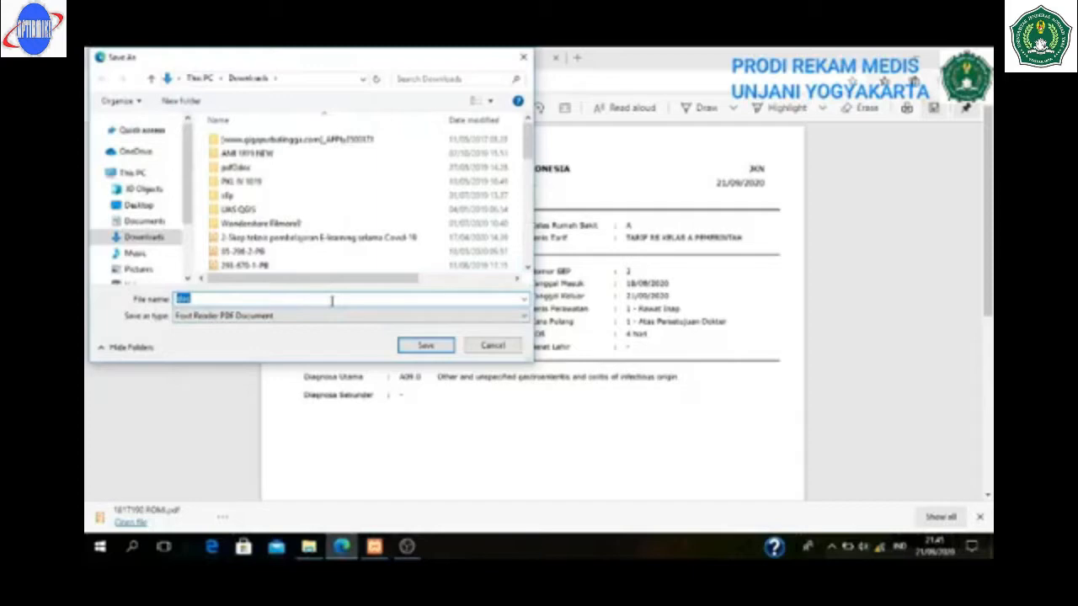
pyautogui.write('NMP 16')
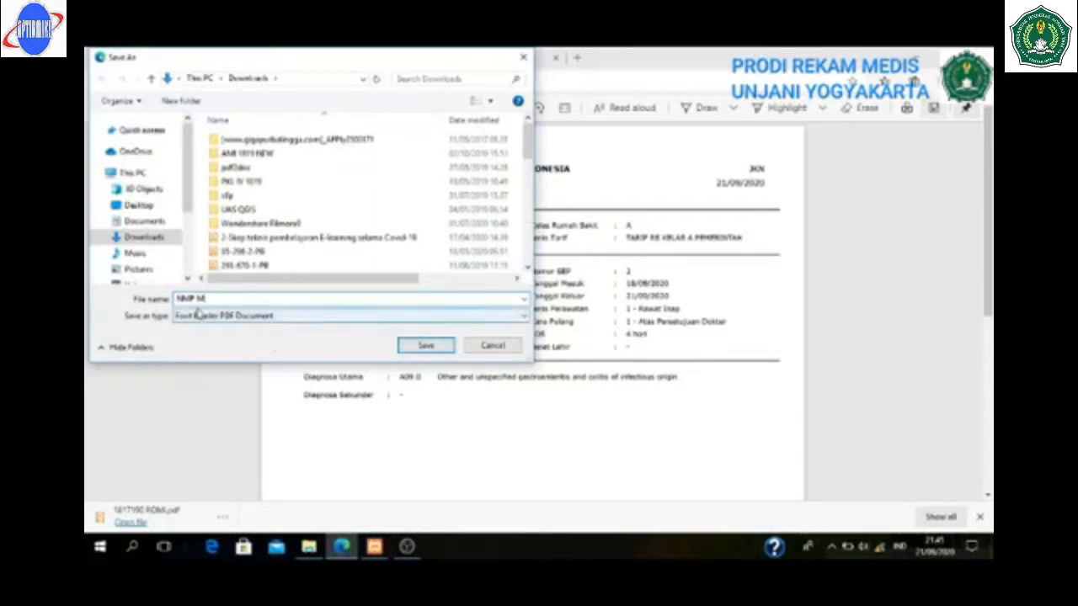
pyautogui.click(425, 352)
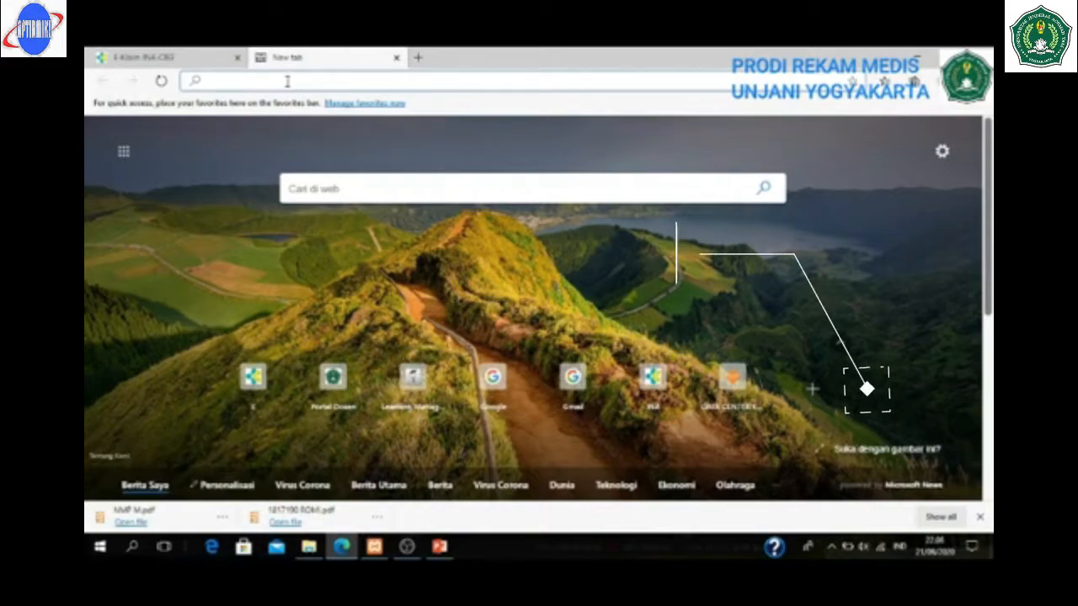
# - Load inacbg.kemkes.go.id/dc/ in the new tab, then return to the E-Klaim tab
pyautogui.write('in')
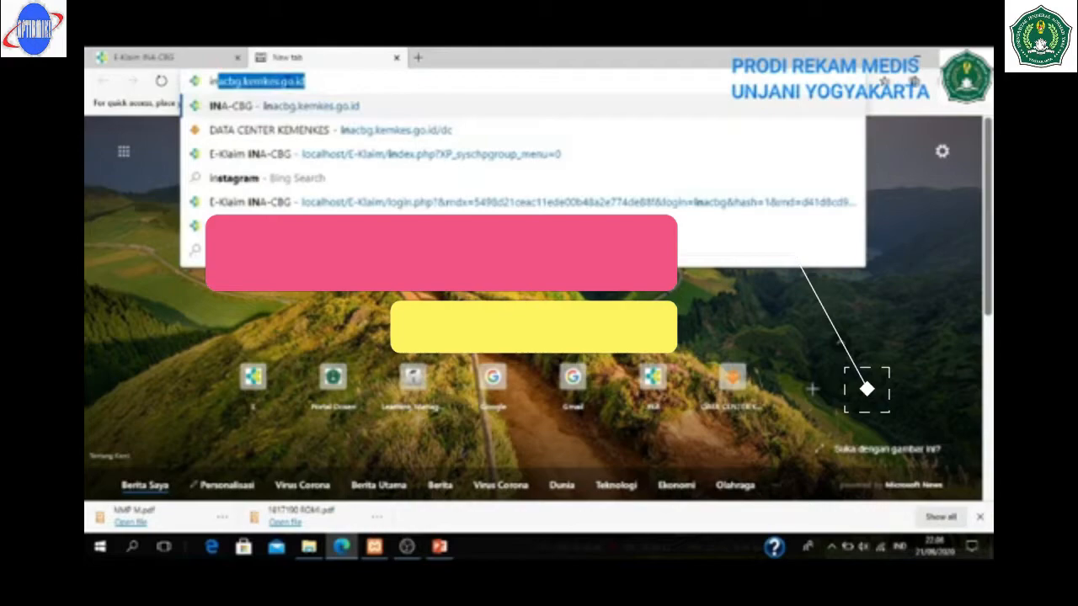
pyautogui.write('ac')
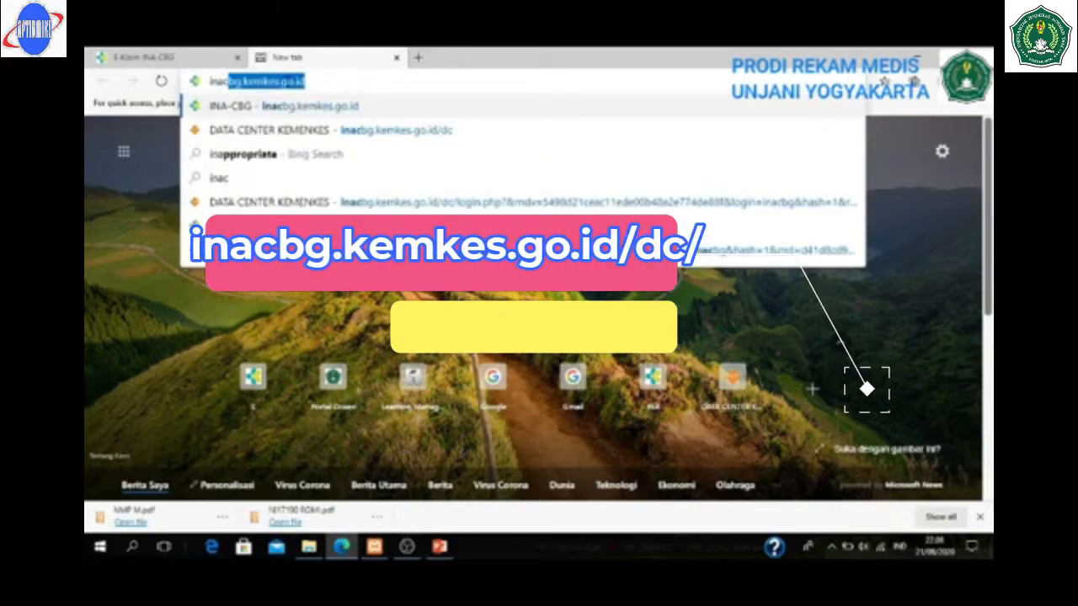
pyautogui.write('bg.ke')
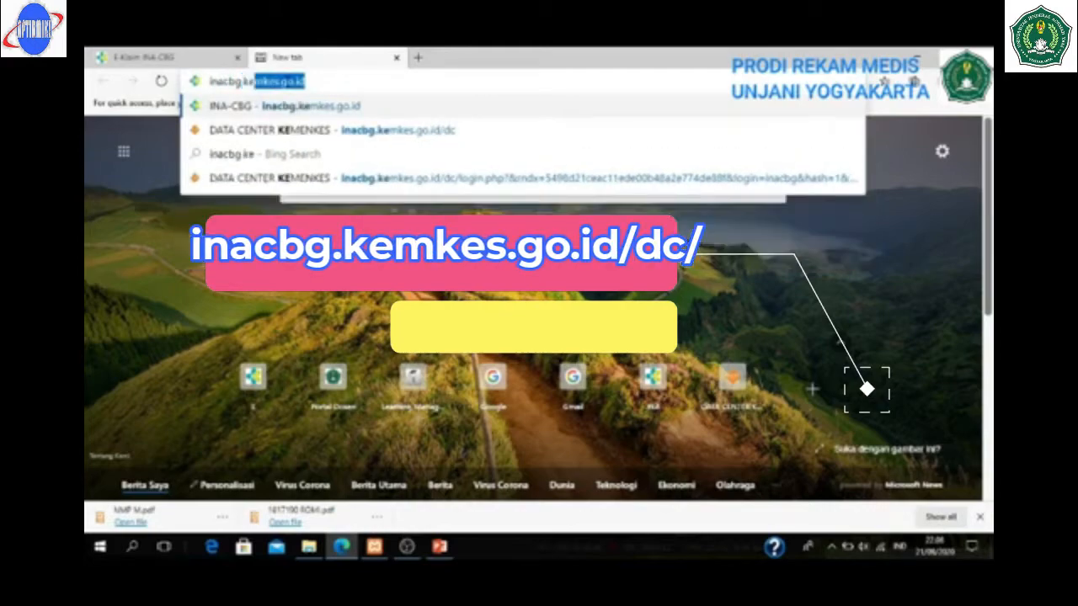
pyautogui.write('mkes.g')
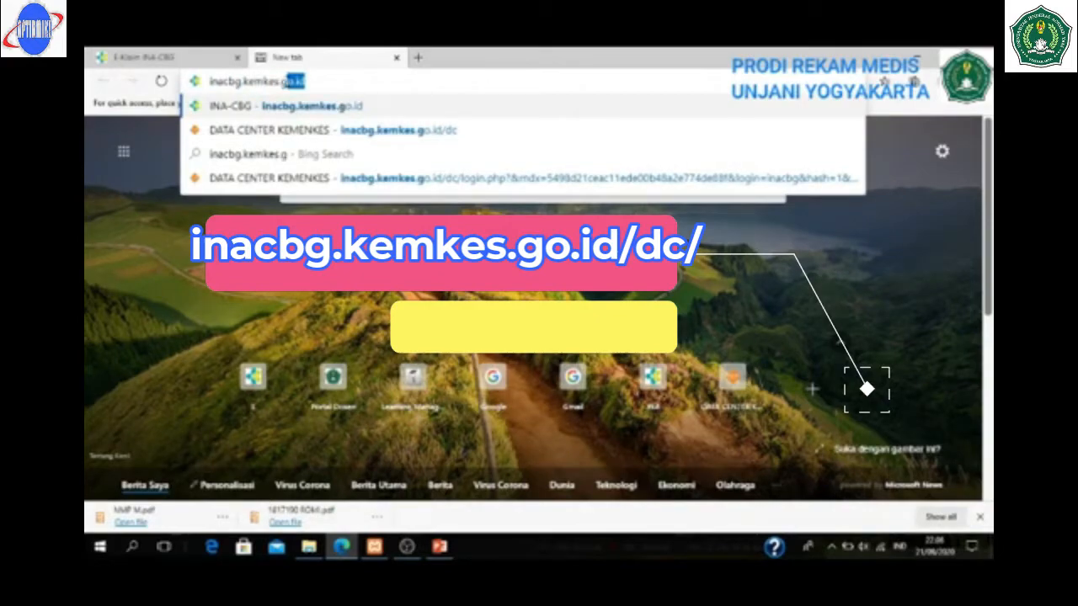
pyautogui.write('o.id/')
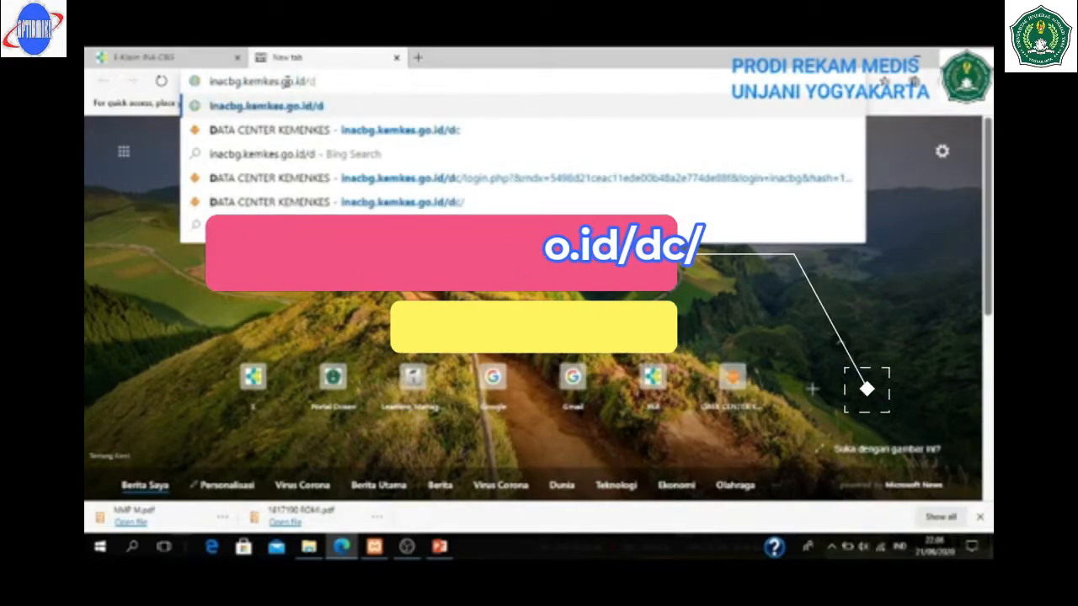
pyautogui.write('dc/')
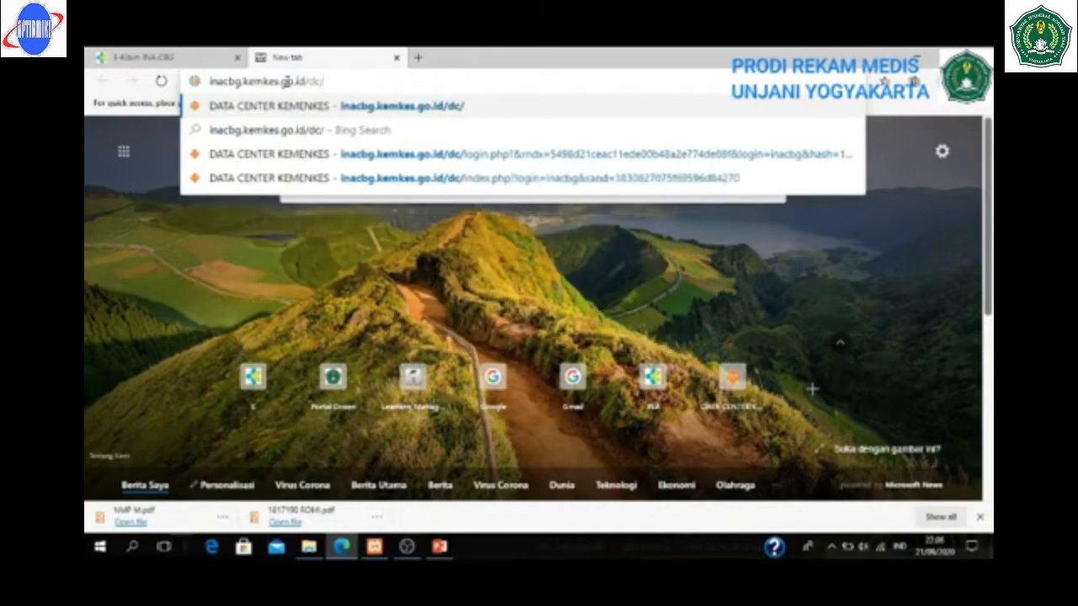
pyautogui.press('Return')
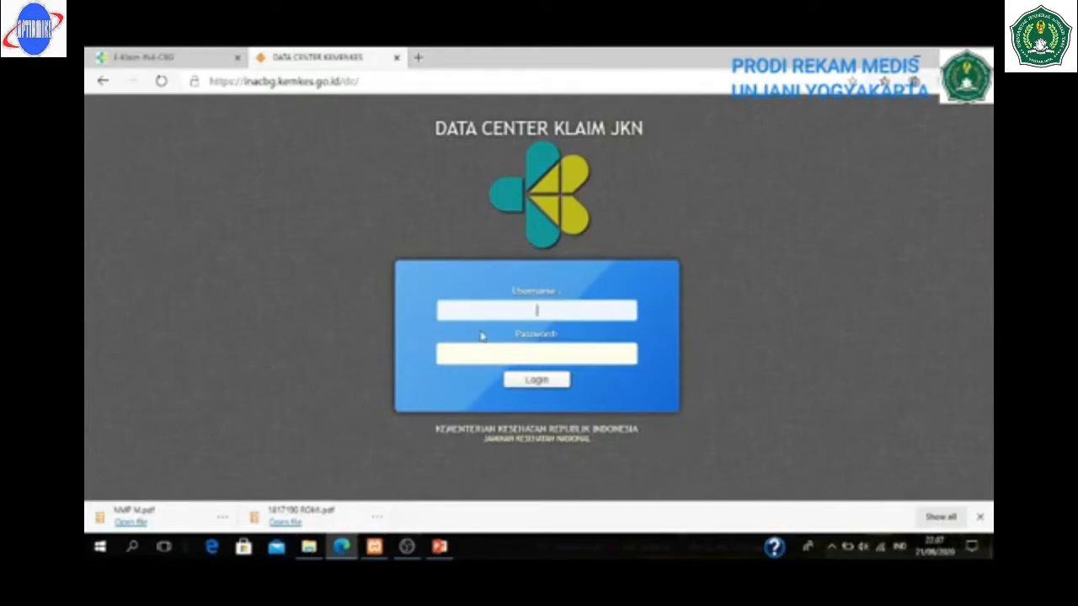
pyautogui.click(128, 57)
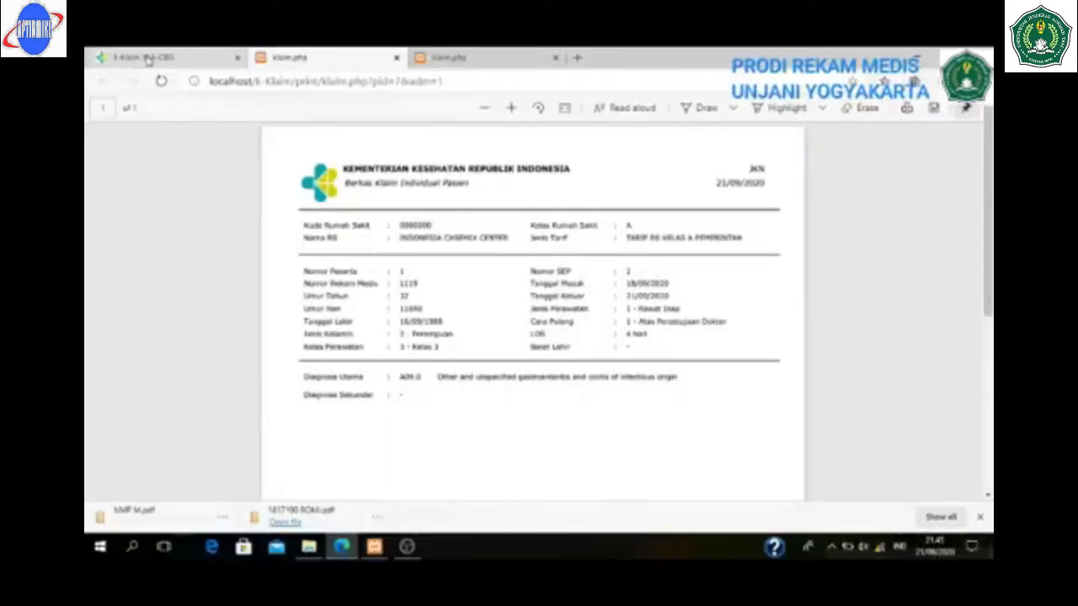
# - Reopen the finalised K-4-17-I claim with Edit Ulang Klaim, confirming Ya, and return to the form top
pyautogui.click(148, 59)
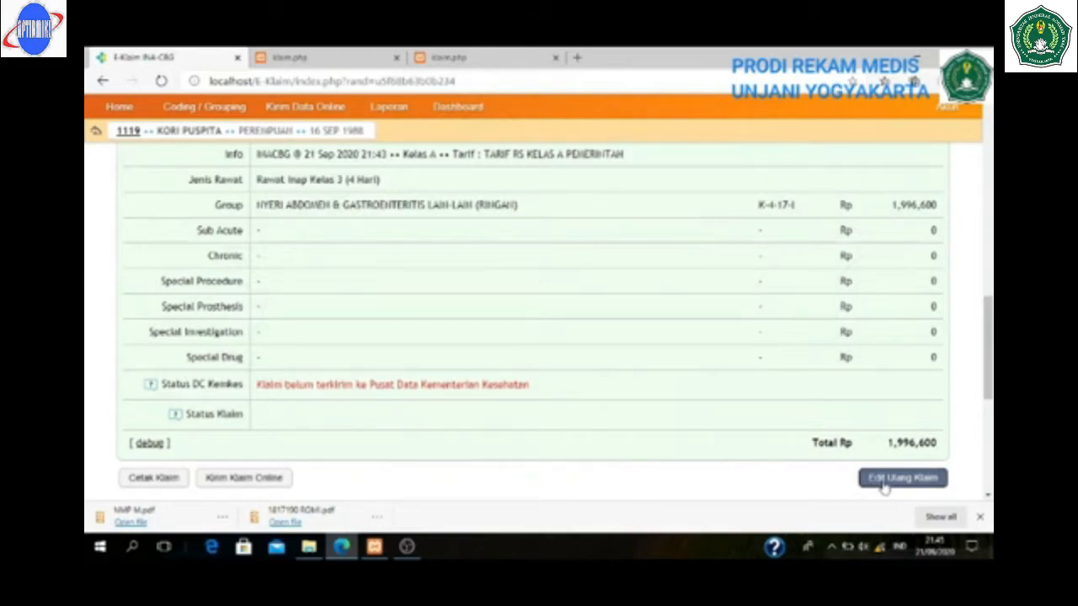
pyautogui.click(883, 483)
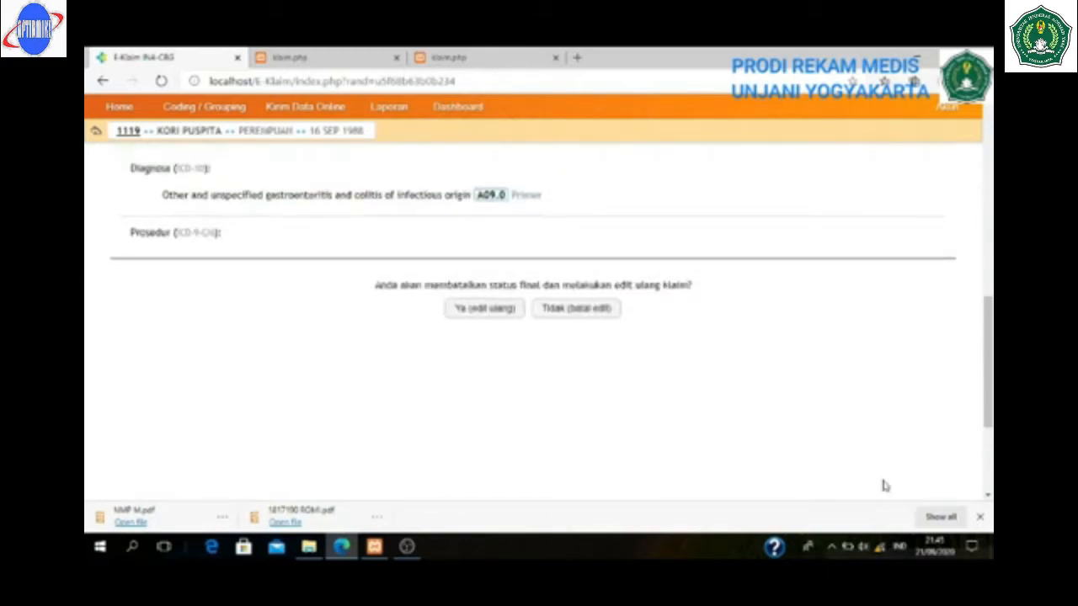
pyautogui.click(465, 309)
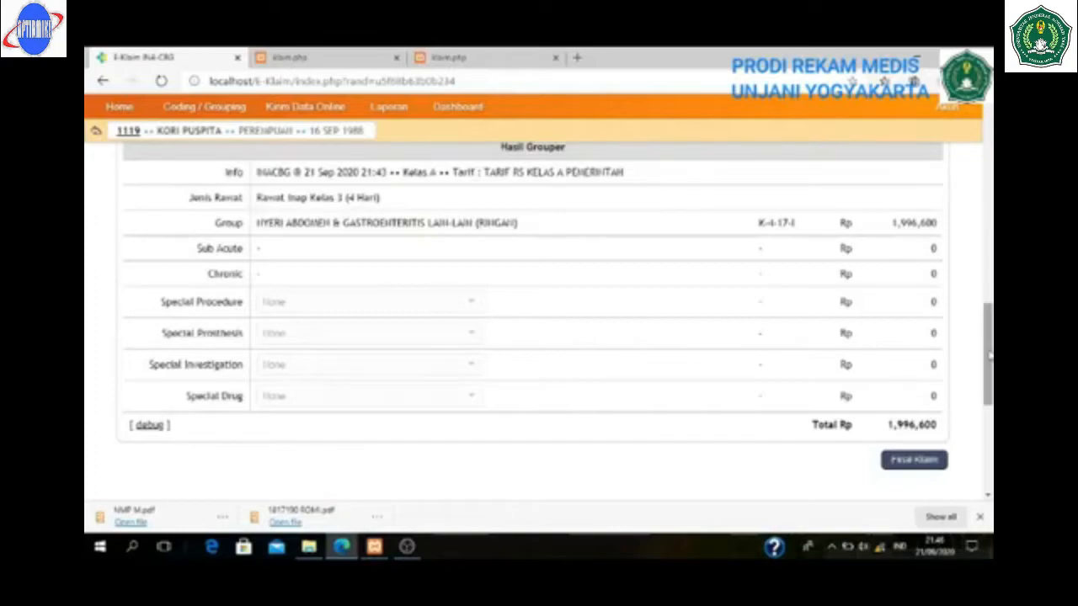
pyautogui.scroll(3, 987, 354)
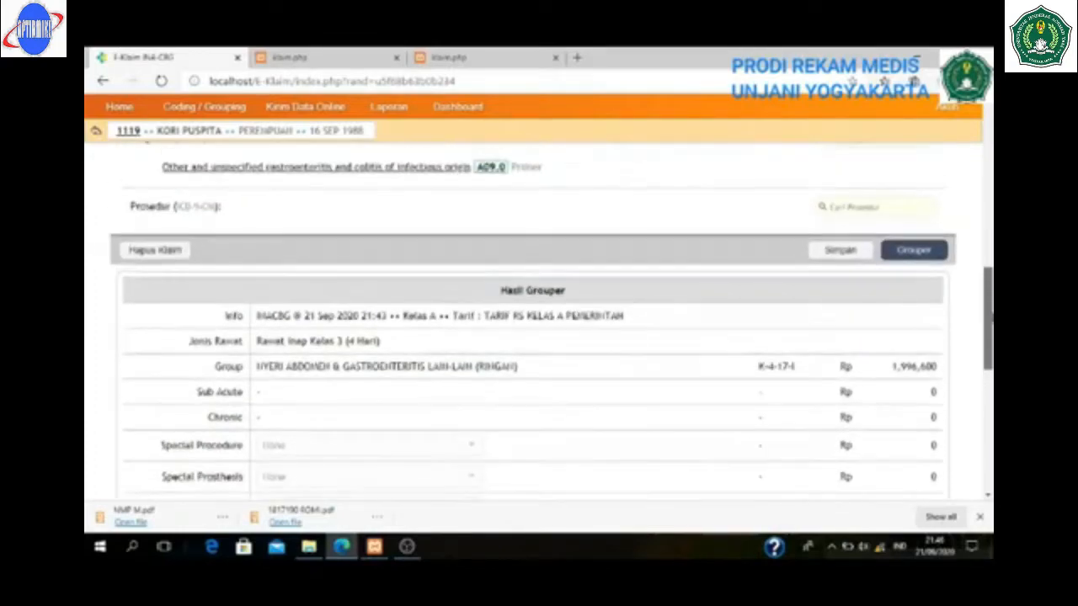
pyautogui.scroll(4, 987, 337)
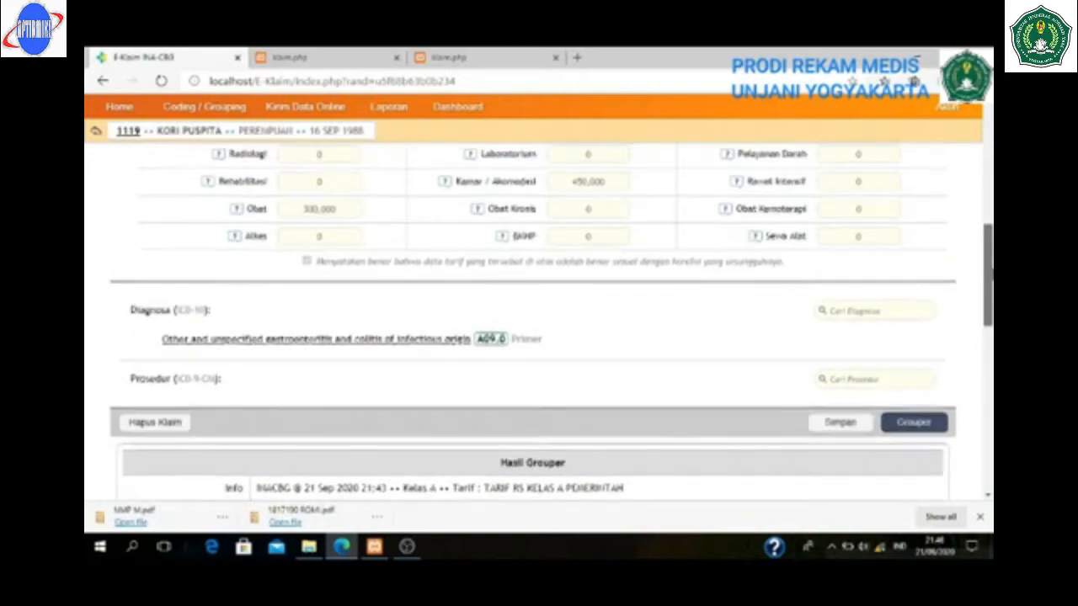
pyautogui.scroll(-1, 988, 337)
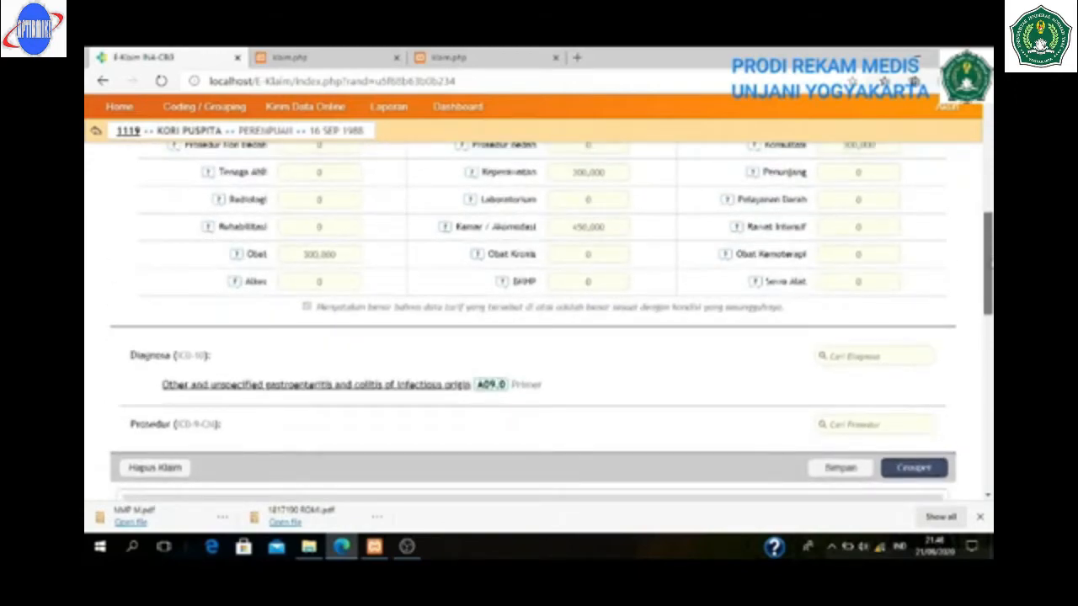
pyautogui.scroll(8, 539, 298)
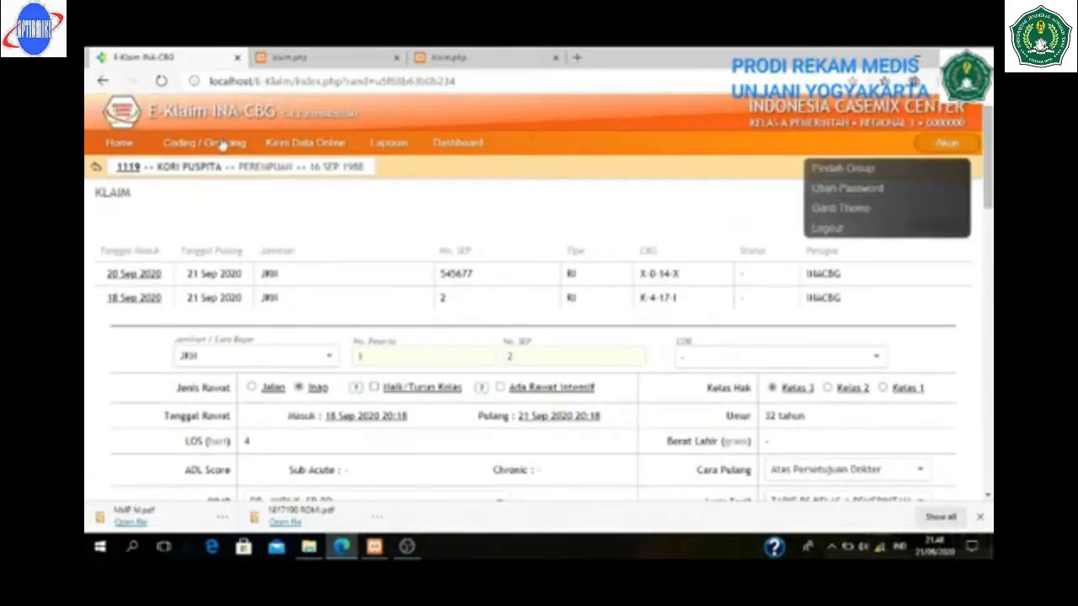
# - Dismiss the patient edit panel, then delete the A09.0 gastroenteritis diagnosis with Hapus
pyautogui.click(129, 168)
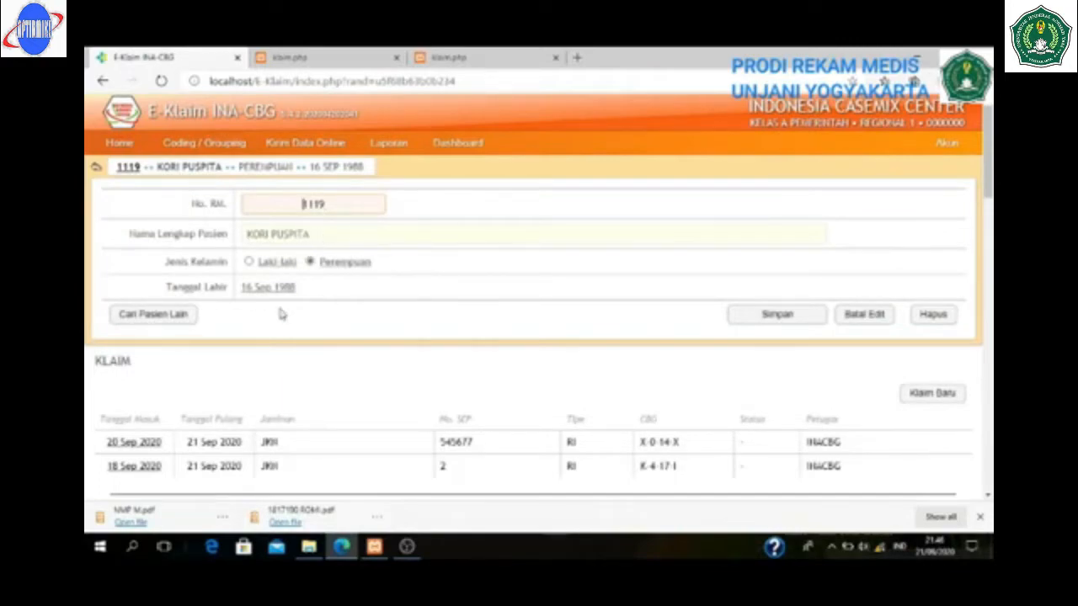
pyautogui.click(869, 315)
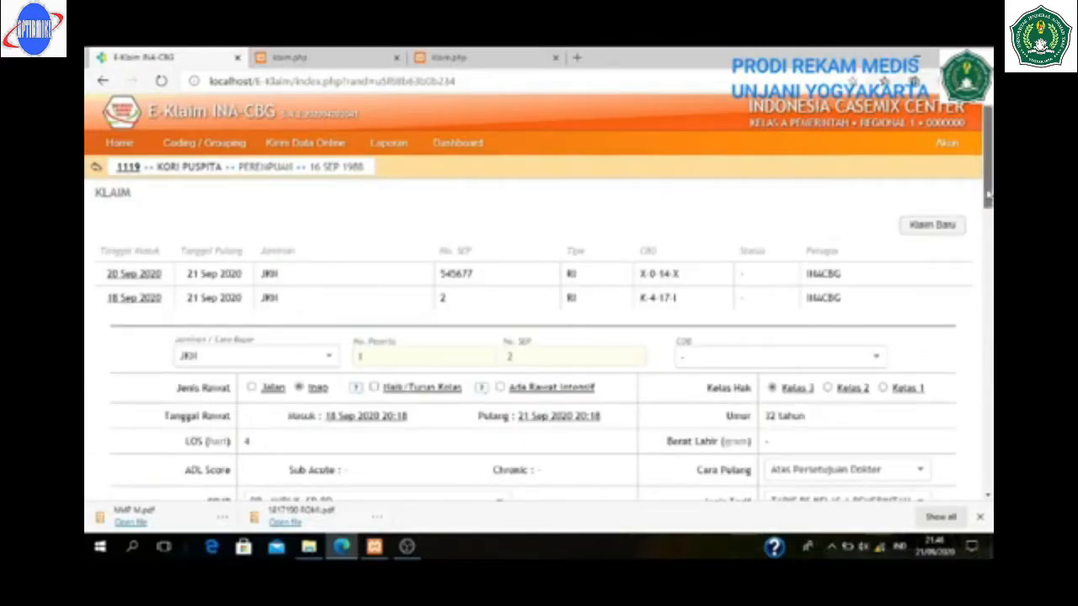
pyautogui.moveTo(988, 196); pyautogui.dragTo(974, 299)
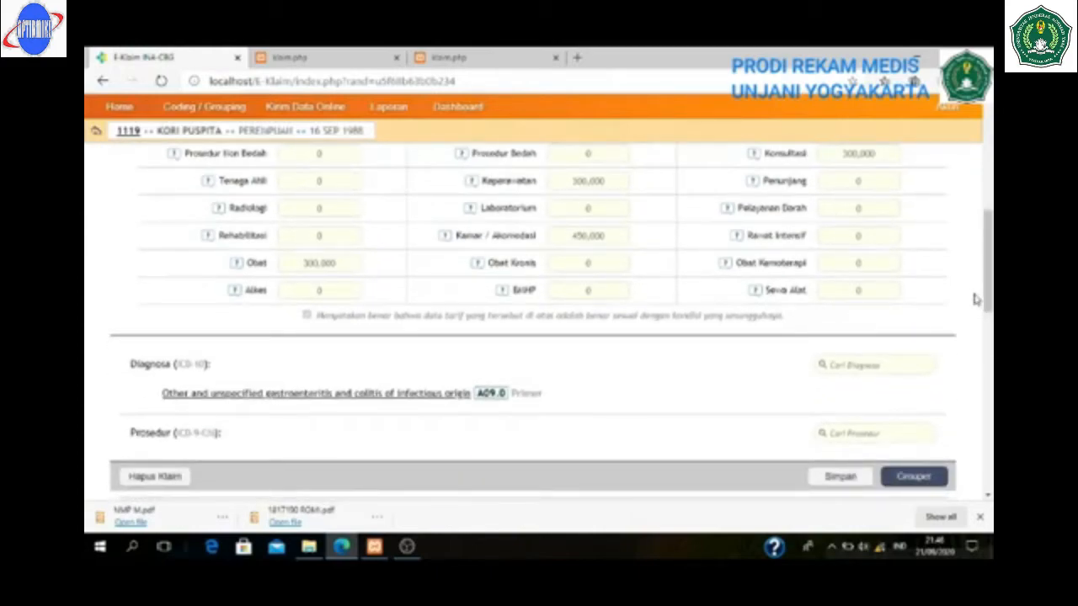
pyautogui.click(347, 397)
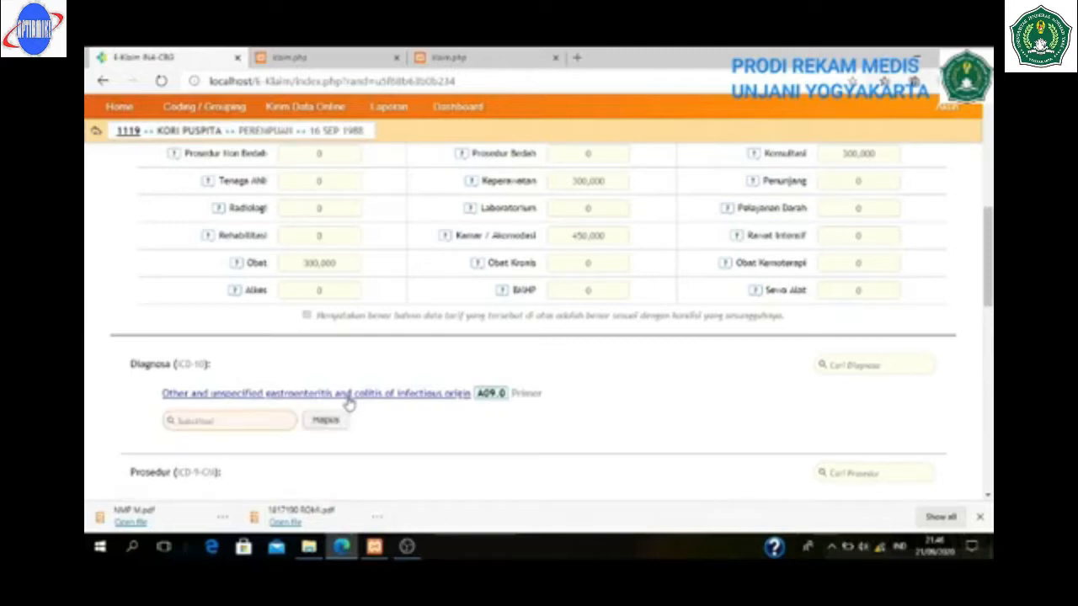
pyautogui.click(325, 421)
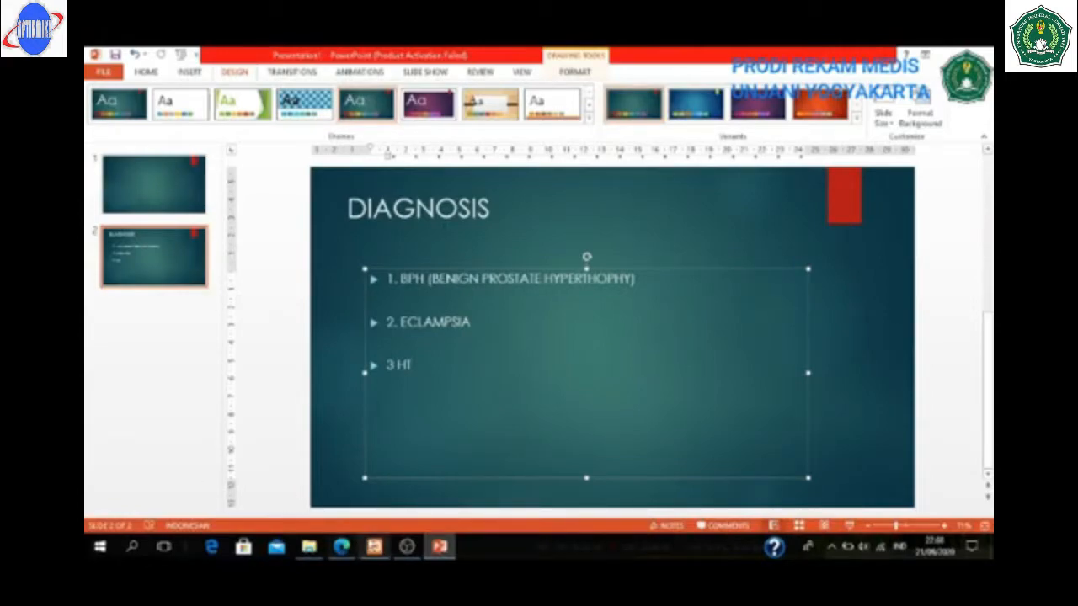
# - Return from the PowerPoint DIAGNOSIS slide to the E-Klaim claim form in Edge
pyautogui.click(341, 548)
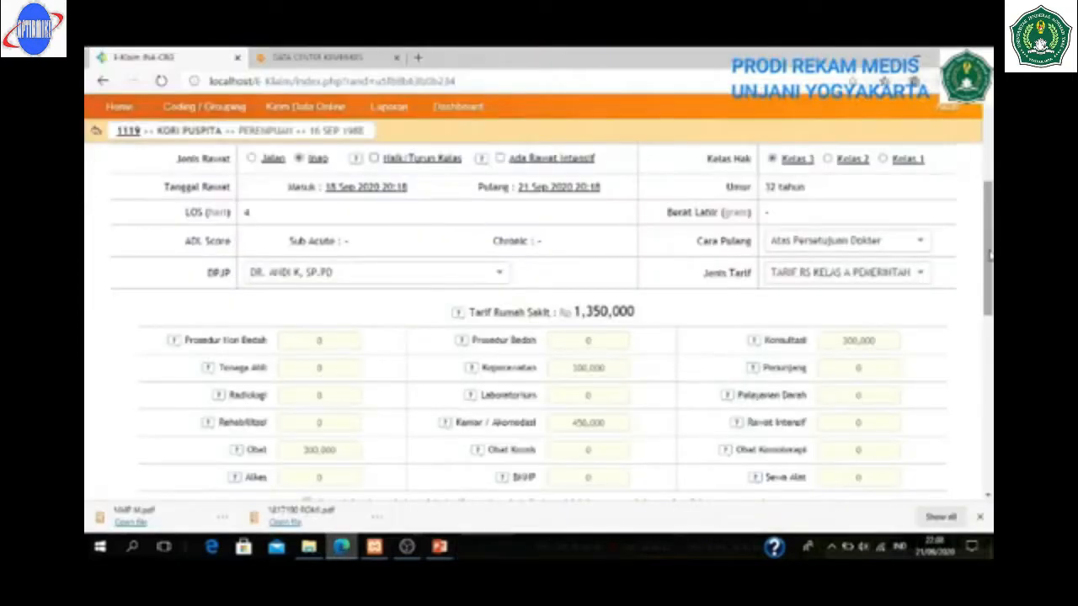
# - Add N40 Hyperplasia of prostate as the primary diagnosis and run Grouper
pyautogui.moveTo(990, 257); pyautogui.dragTo(990, 308)
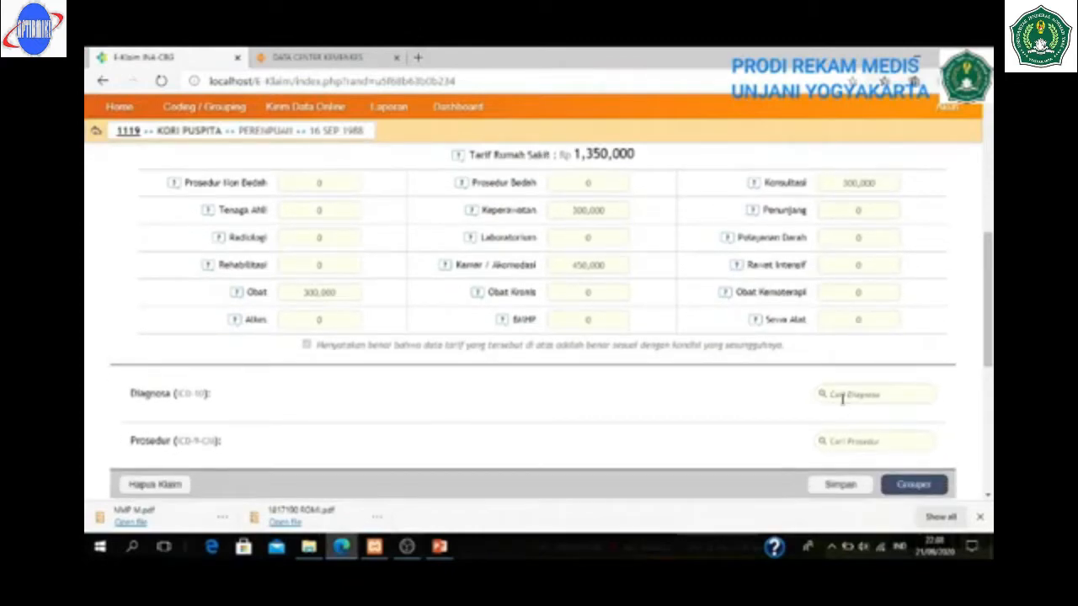
pyautogui.click(840, 395)
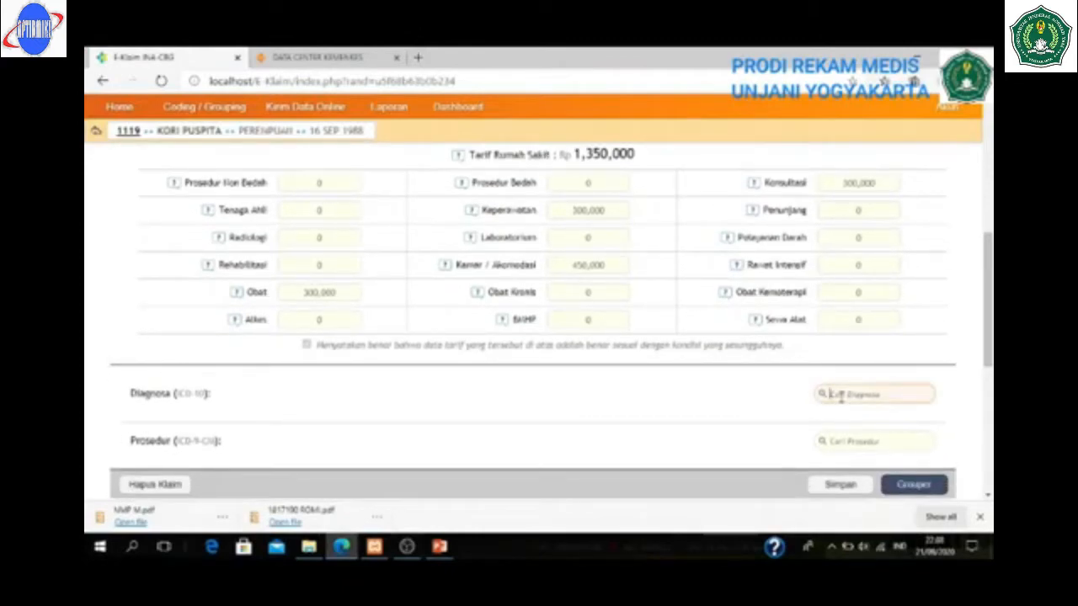
pyautogui.write('n40')
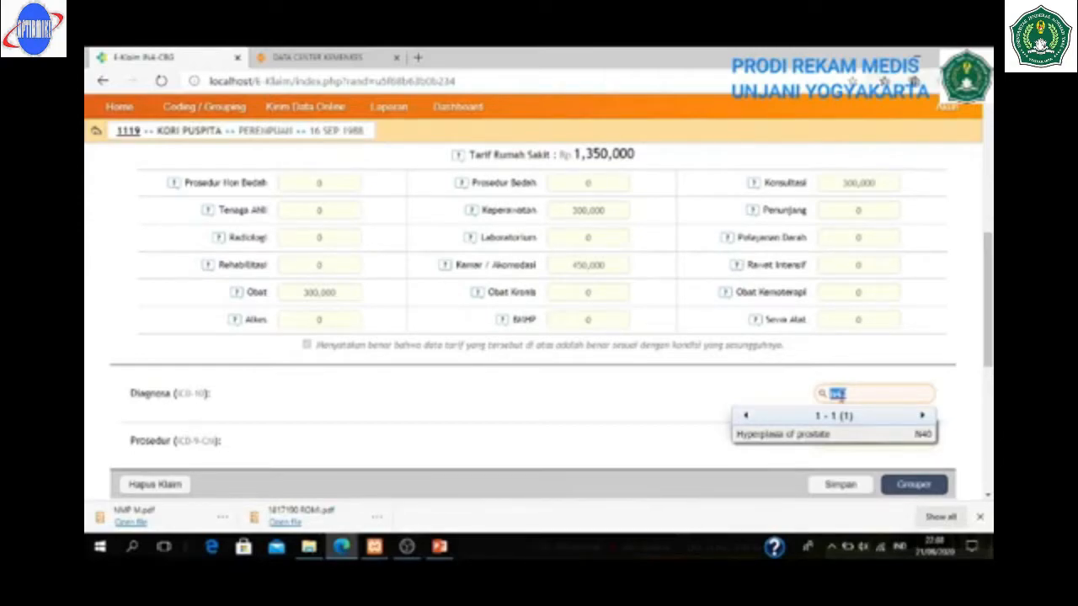
pyautogui.click(821, 434)
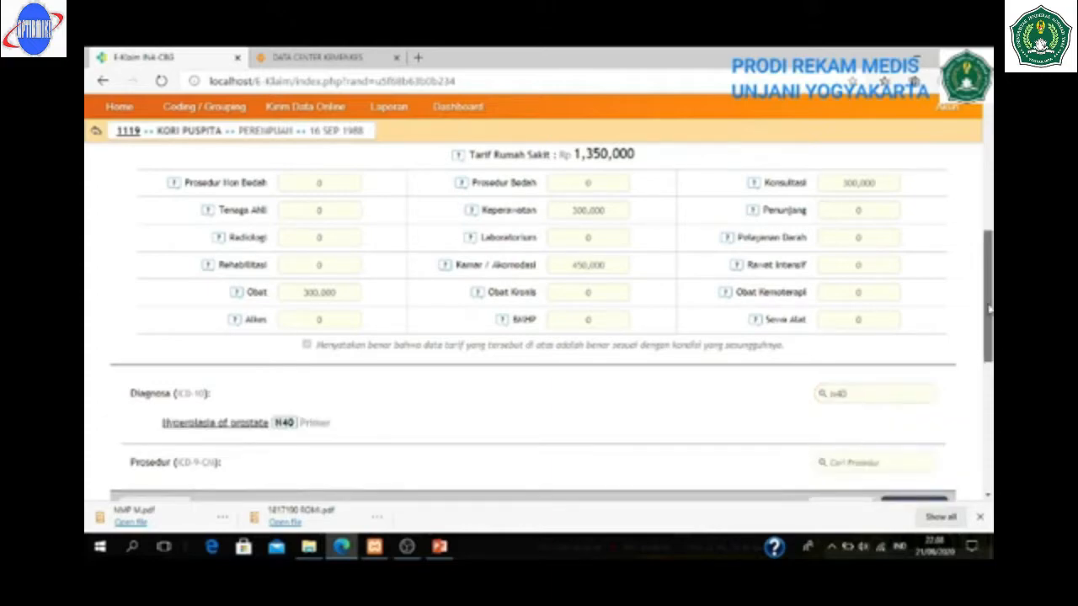
pyautogui.moveTo(989, 310); pyautogui.dragTo(989, 342)
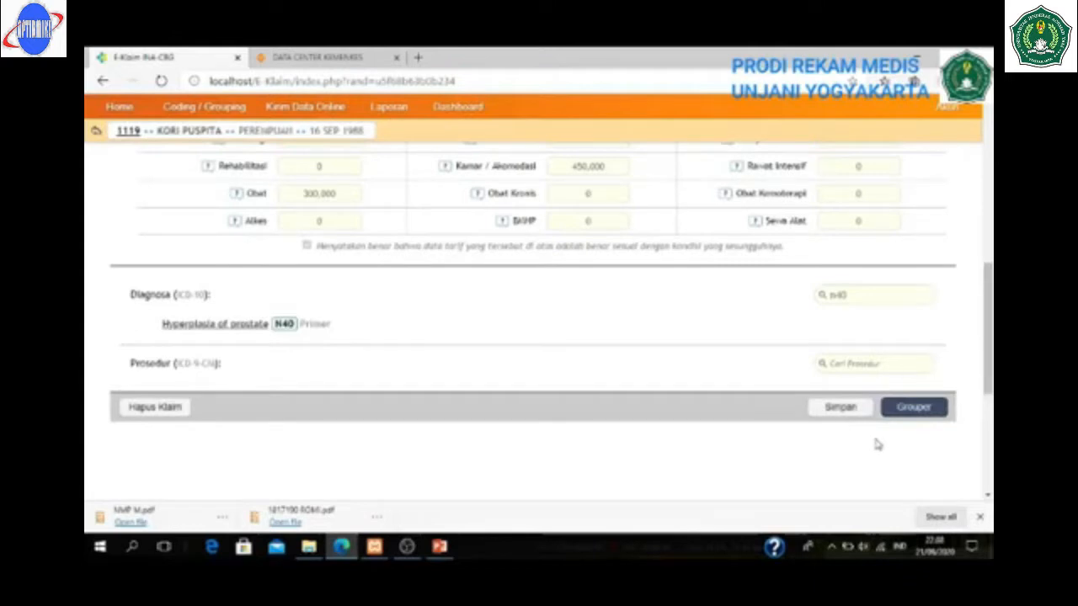
pyautogui.click(912, 407)
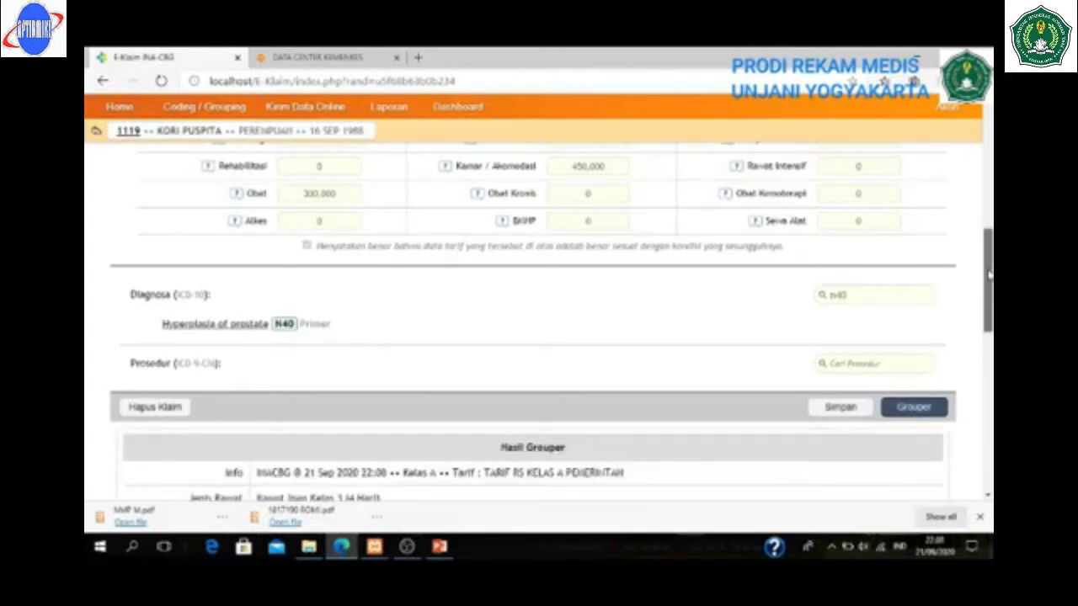
pyautogui.moveTo(989, 275); pyautogui.dragTo(989, 325)
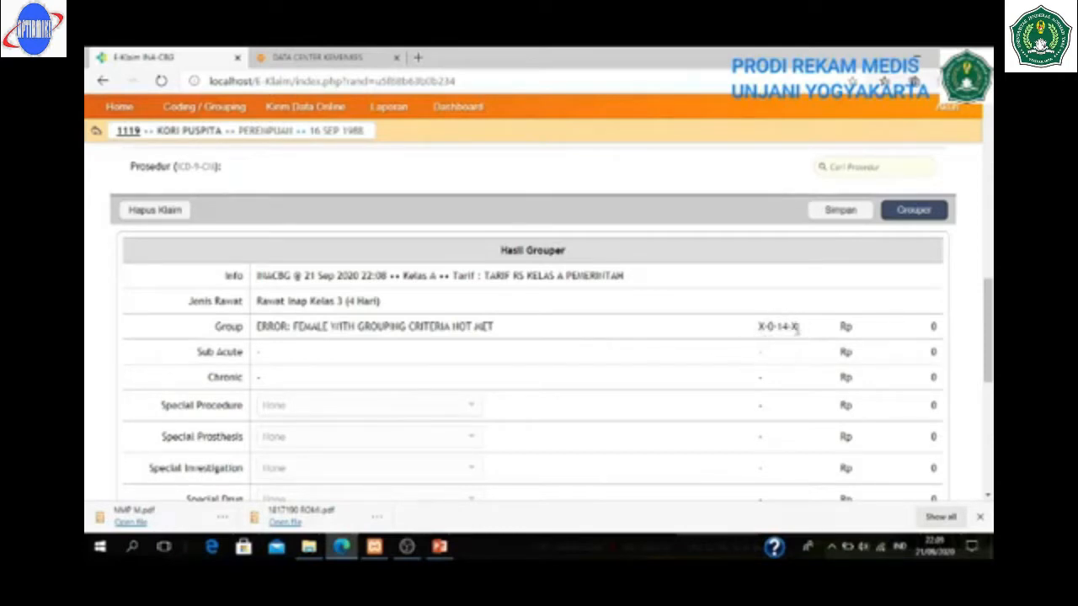
pyautogui.moveTo(989, 293); pyautogui.dragTo(989, 320)
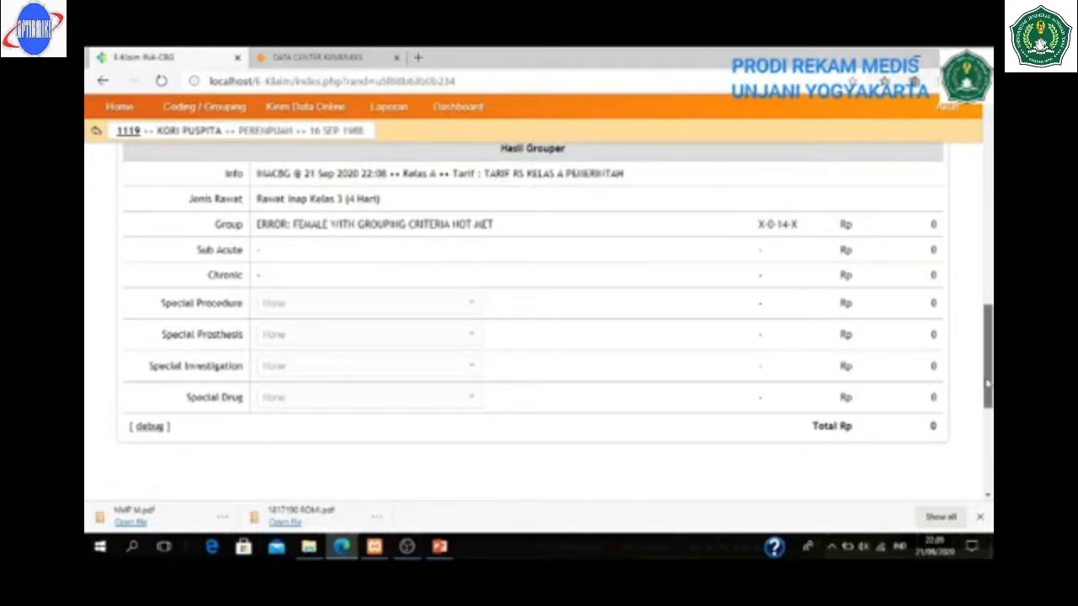
pyautogui.moveTo(988, 383); pyautogui.dragTo(987, 318)
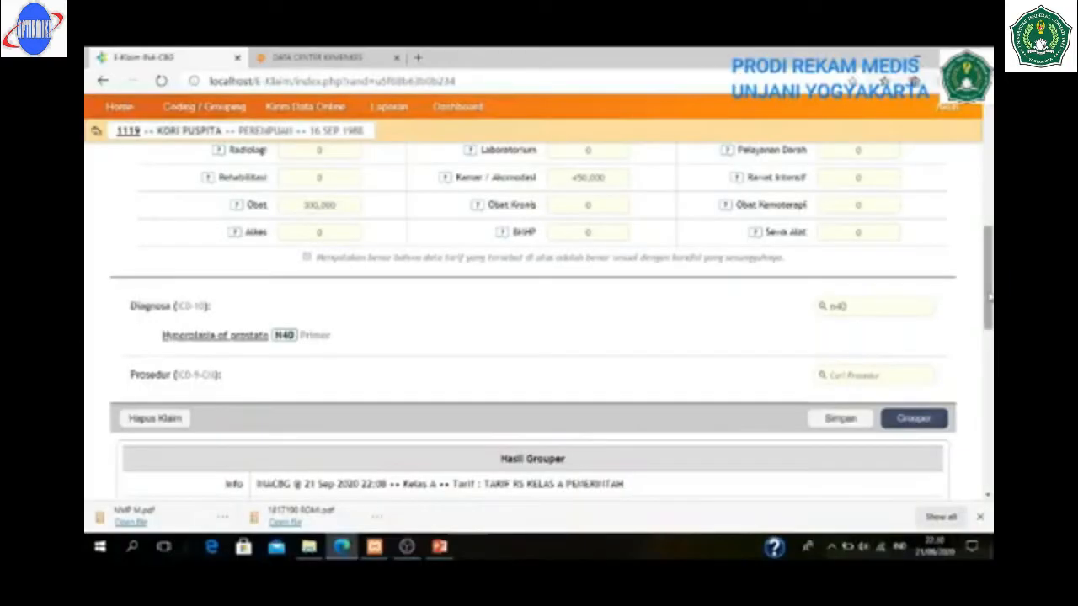
pyautogui.moveTo(990, 295); pyautogui.dragTo(990, 328)
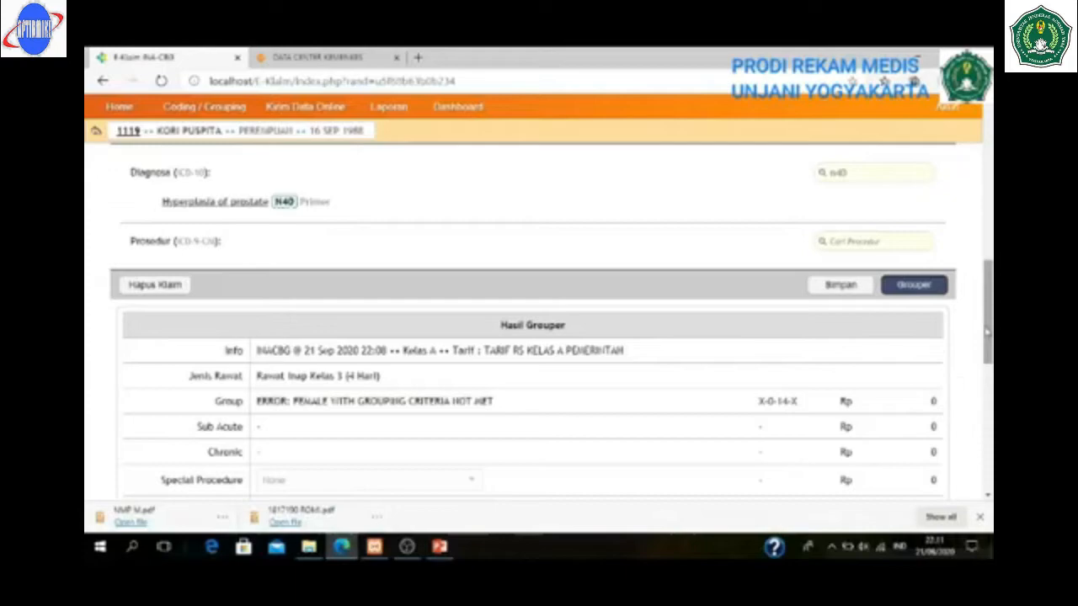
pyautogui.moveTo(985, 332); pyautogui.dragTo(975, 162)
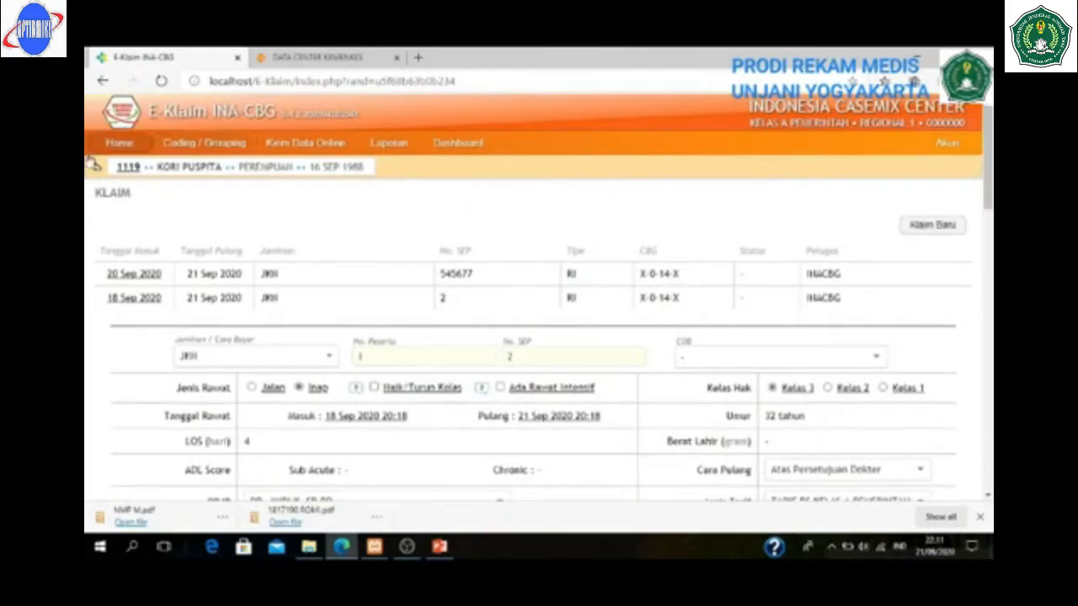
# - Change the patient's sex to Laki-laki, save, and reopen the 20 Sep 2020 claim
pyautogui.click(127, 169)
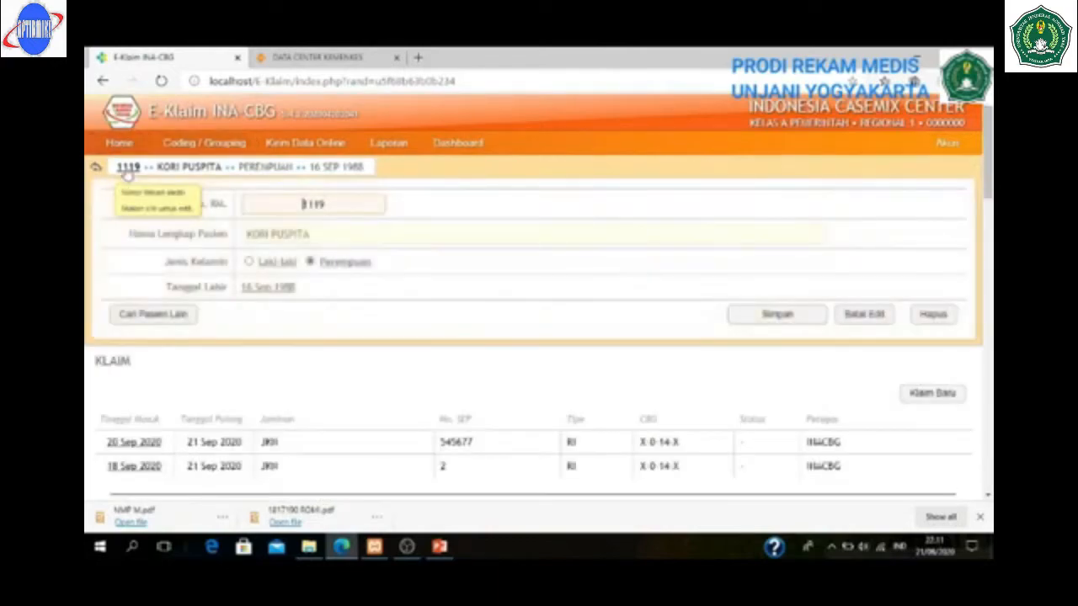
pyautogui.click(248, 263)
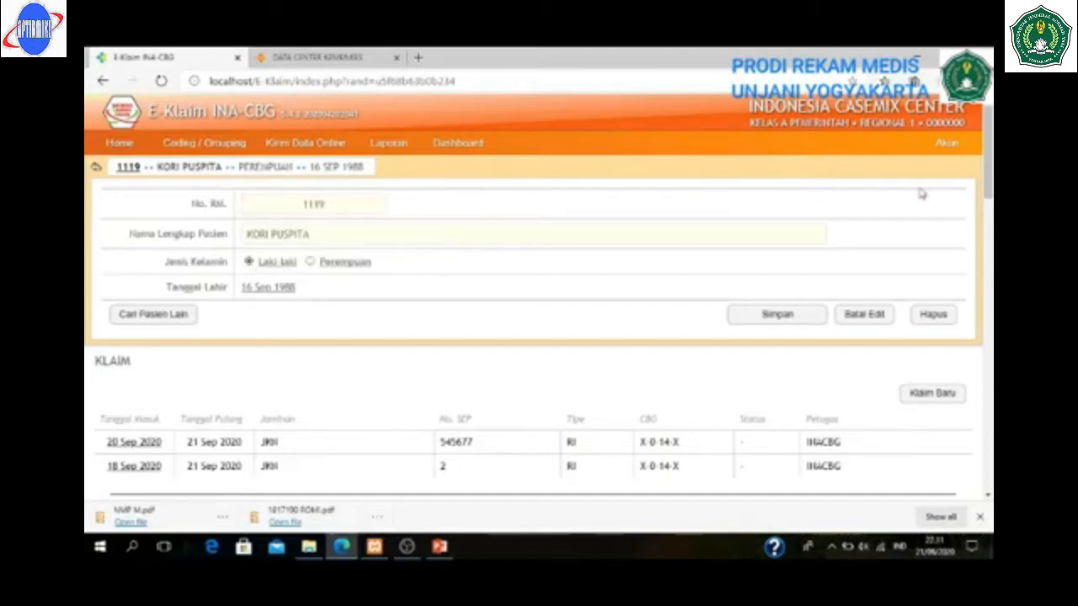
pyautogui.click(795, 318)
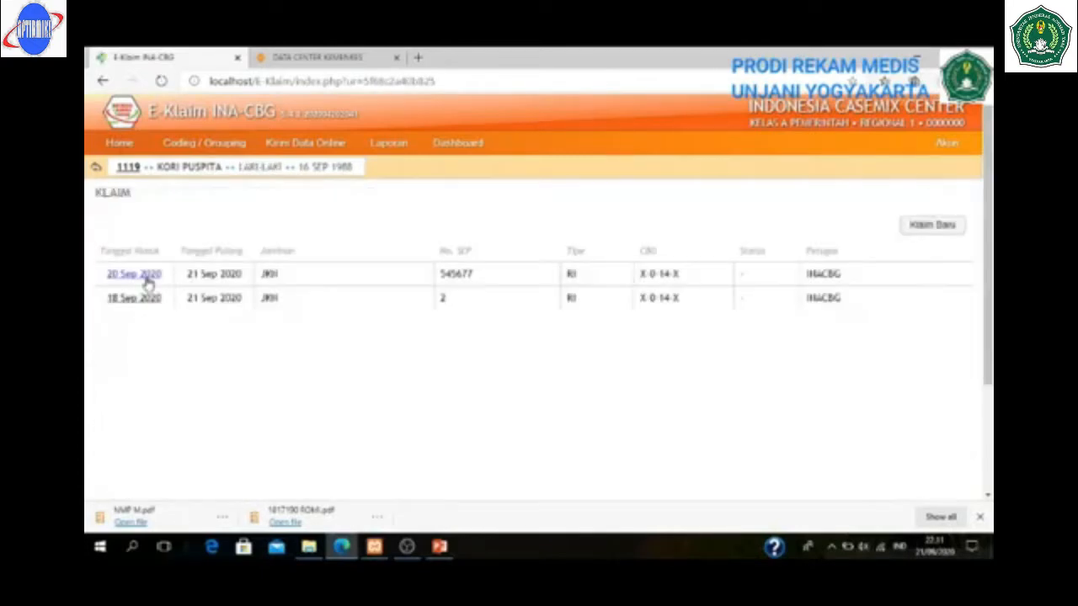
pyautogui.click(135, 275)
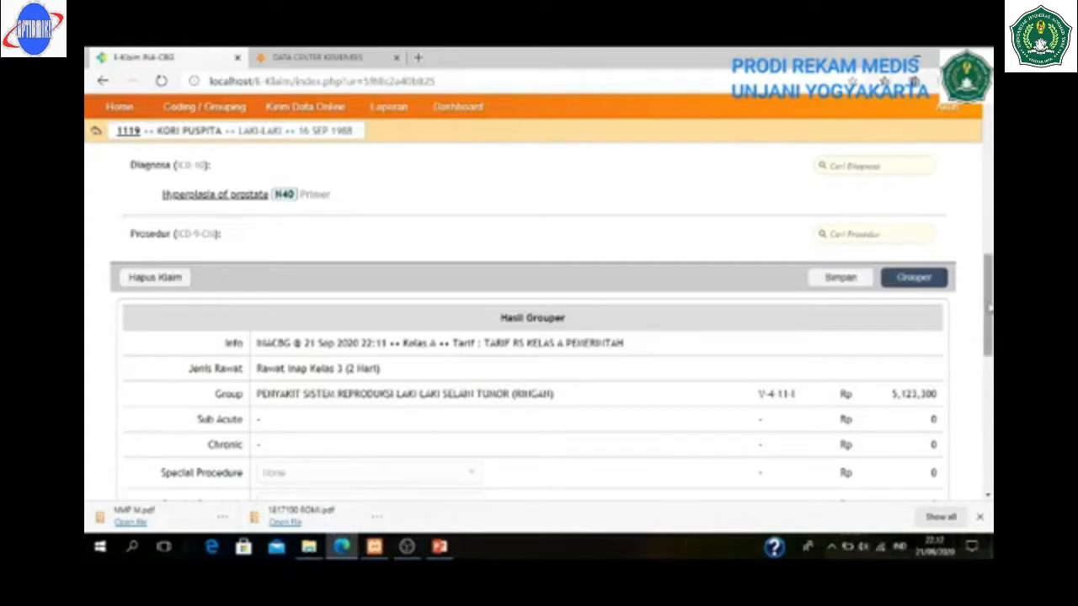
# - Leave the V-4-11-I grouped claim and show the PowerPoint DIAGNOSIS slide
pyautogui.moveTo(989, 309)
pyautogui.mouseDown()
pyautogui.moveTo(985, 350)
pyautogui.moveTo(983, 316)
pyautogui.mouseUp()
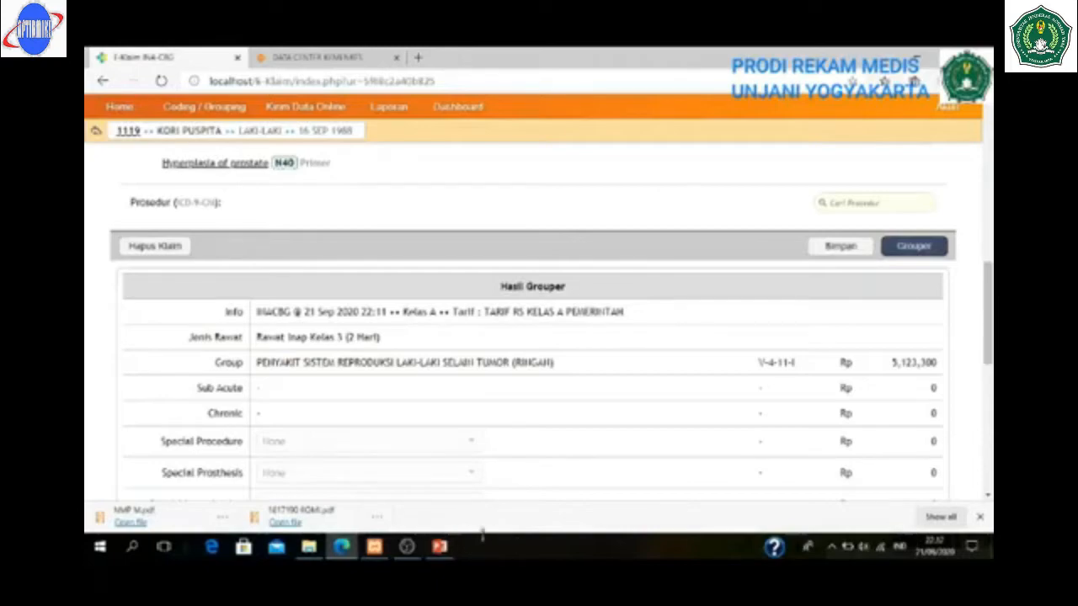
pyautogui.click(440, 548)
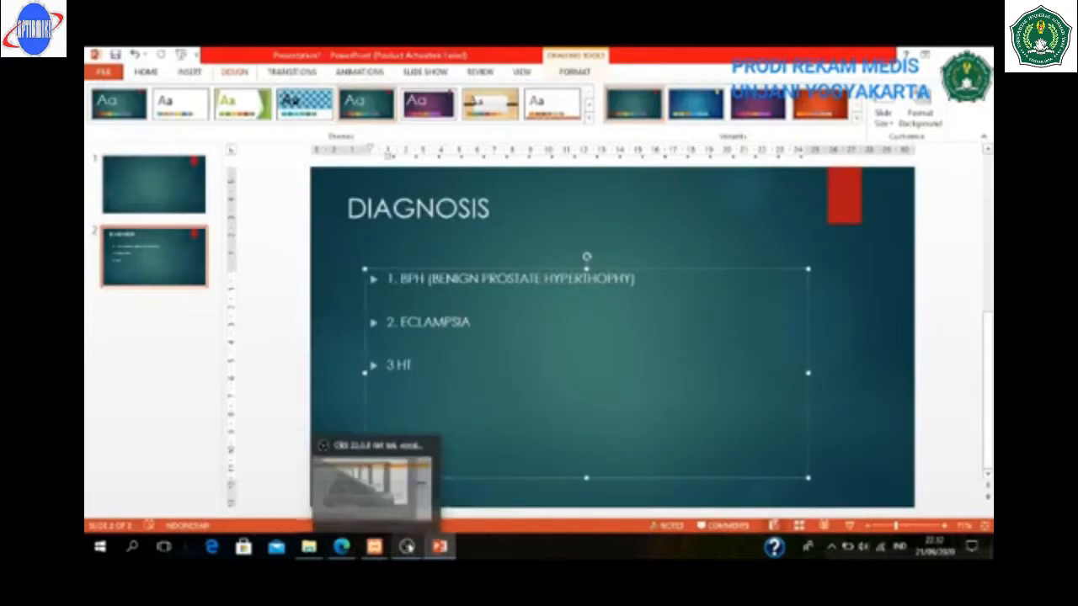
# - Bring the E-Klaim claim page with the N40 diagnosis back to the front
pyautogui.moveTo(409, 551)
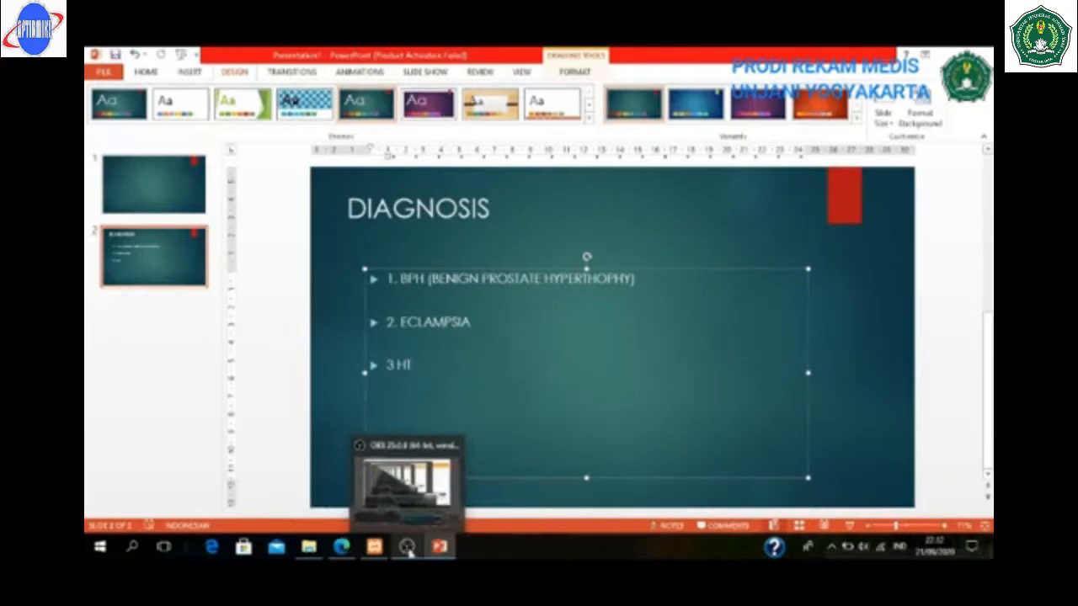
pyautogui.click(341, 547)
pyautogui.moveTo(991, 241); pyautogui.dragTo(991, 238)
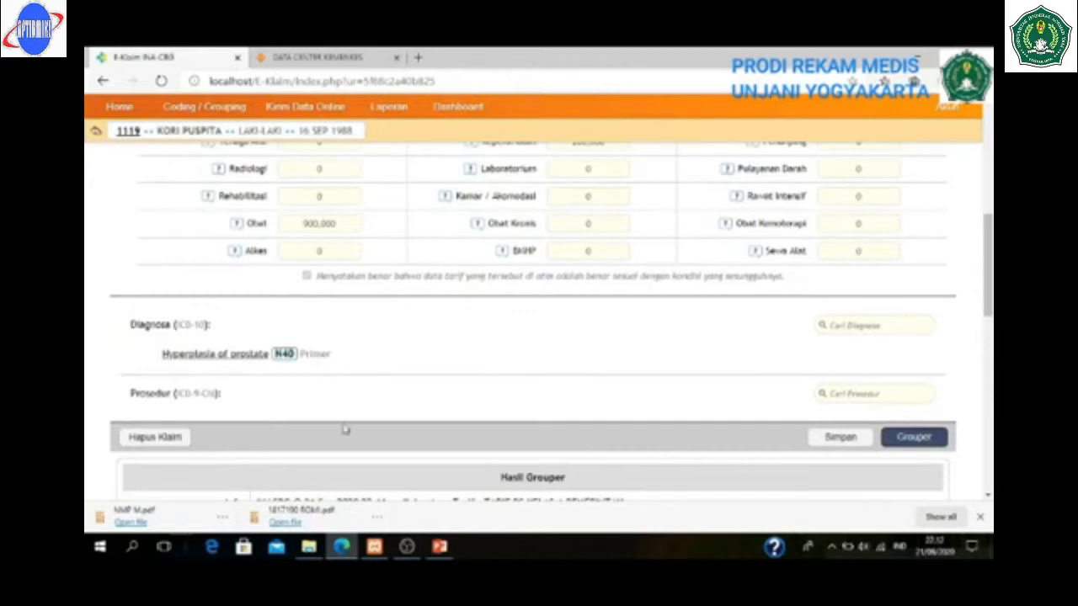
# - Delete the N40 Hyperplasia of prostate diagnosis via Hapus, leaving the claim without diagnosis
pyautogui.click(236, 358)
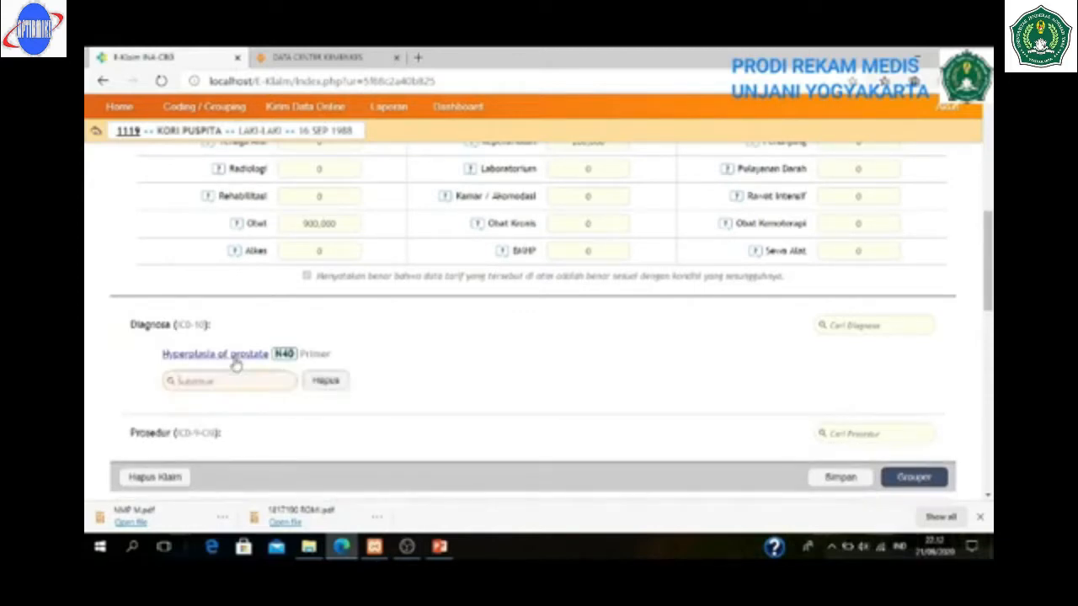
pyautogui.click(325, 381)
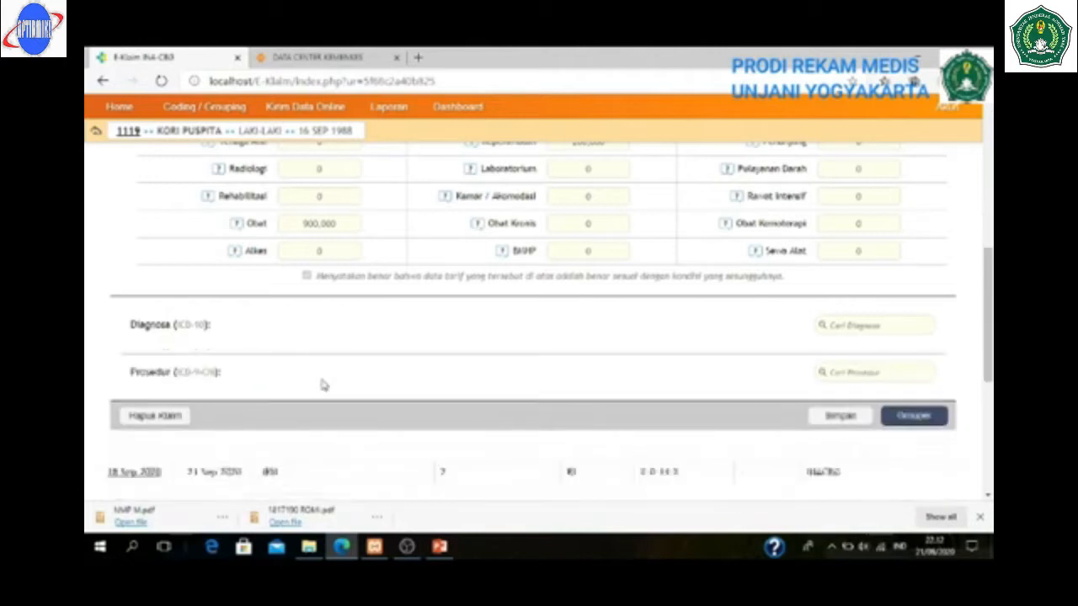
pyautogui.click(871, 328)
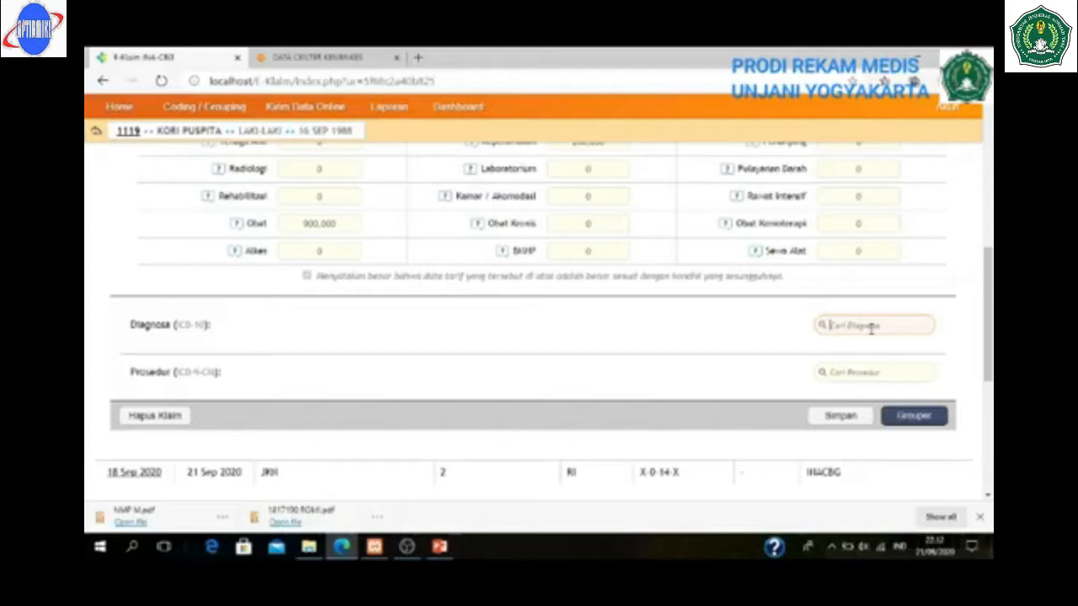
# - Add O15.9 Eclampsia, unspecified as to time period, as primary diagnosis and run Grouper
pyautogui.write('d')
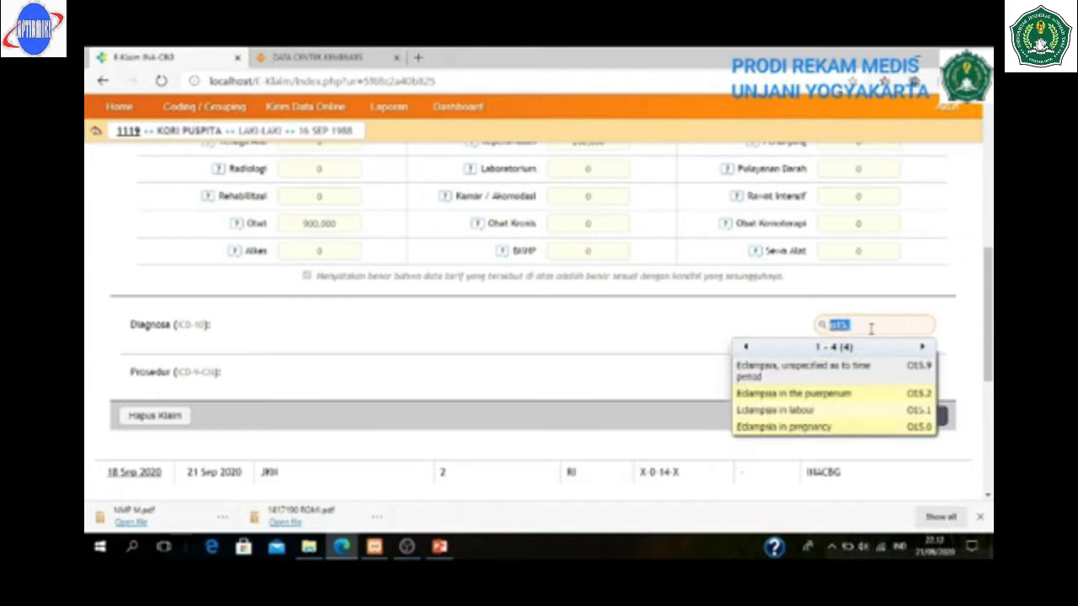
pyautogui.click(769, 375)
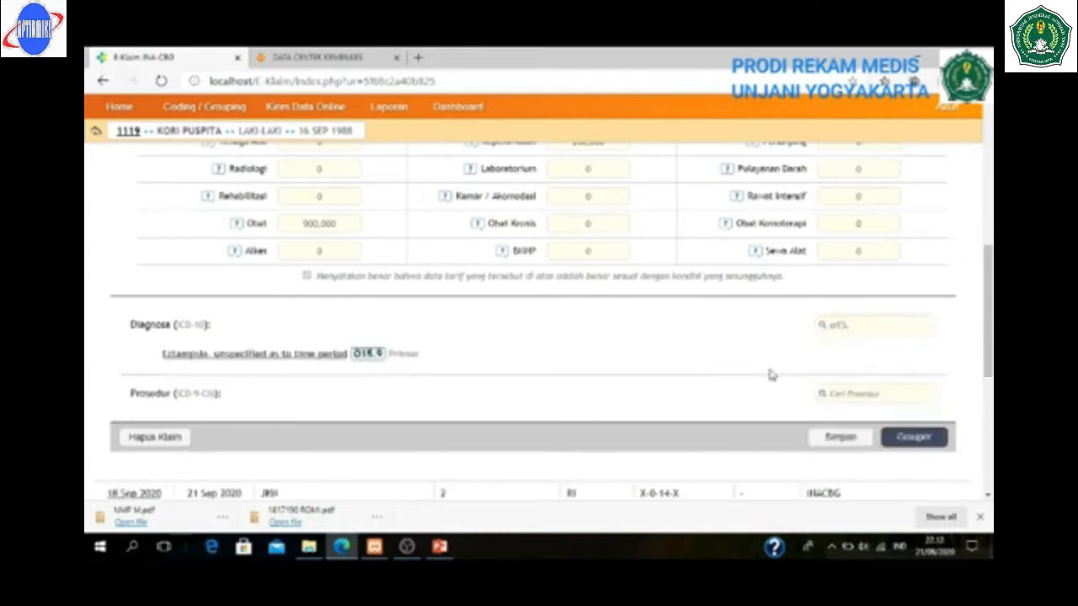
pyautogui.click(911, 437)
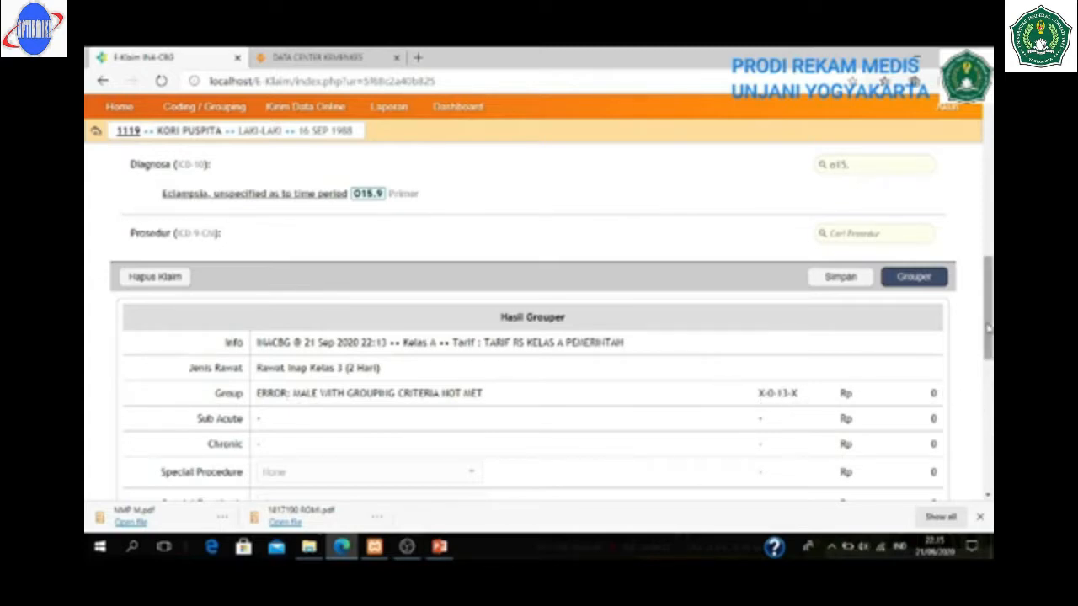
# - Review the X-0-13-X 'male grouping criteria not met' error and scroll back to the top
pyautogui.moveTo(989, 328); pyautogui.dragTo(990, 190)
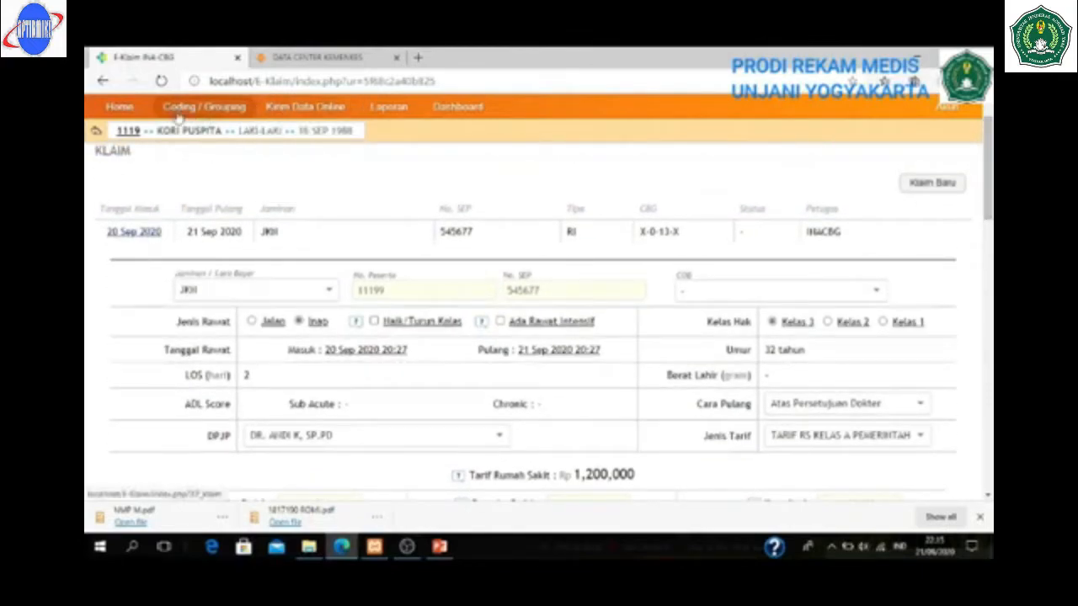
# - Change the patient's sex to Perempuan and save the patient details
pyautogui.click(128, 133)
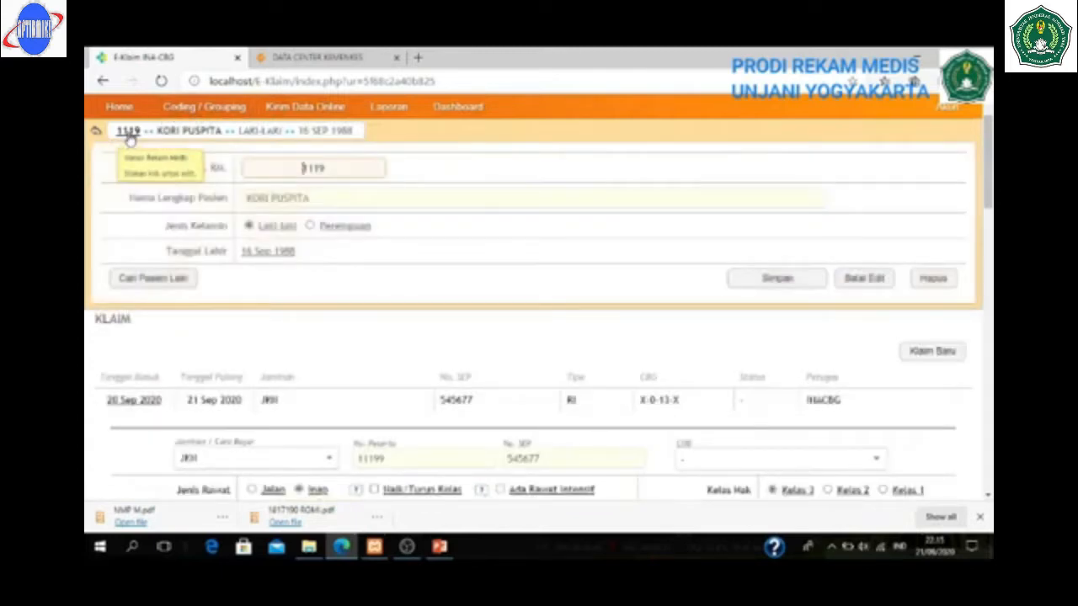
pyautogui.click(311, 226)
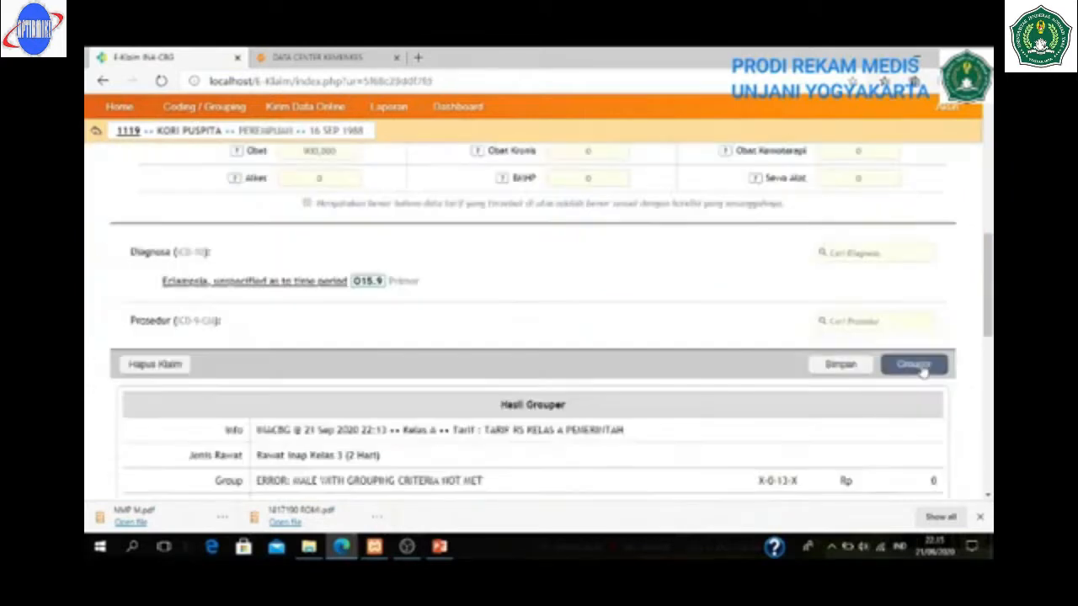
pyautogui.click(922, 369)
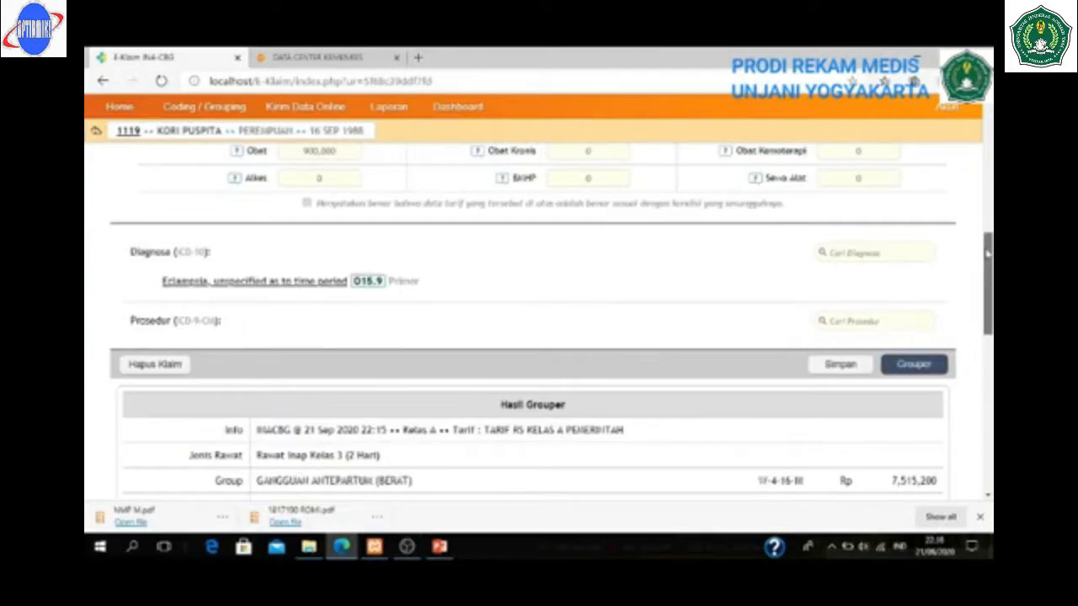
pyautogui.moveTo(987, 253); pyautogui.dragTo(987, 269)
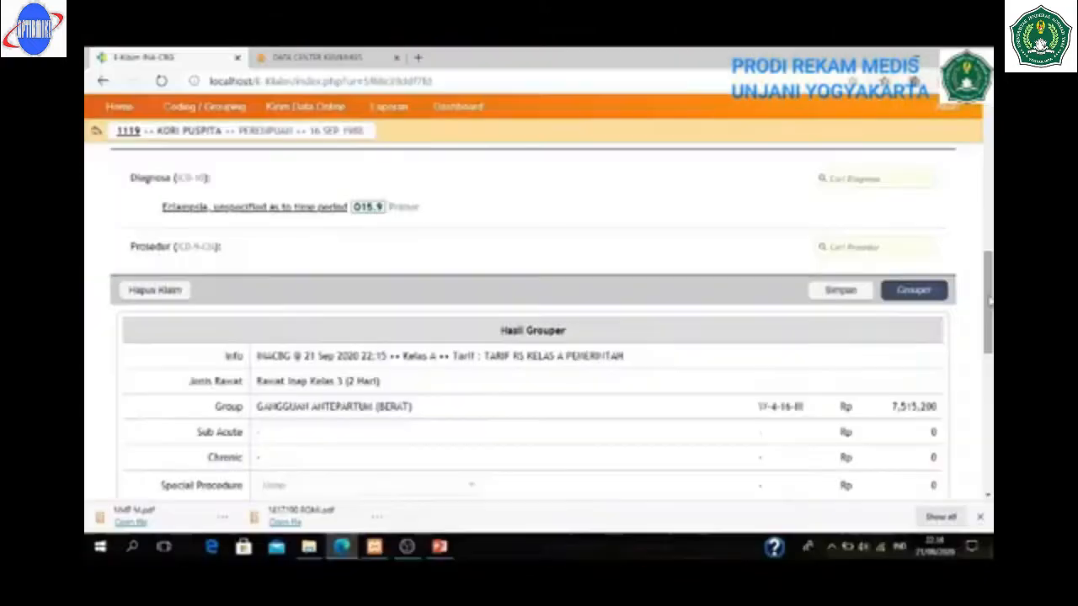
pyautogui.click(440, 548)
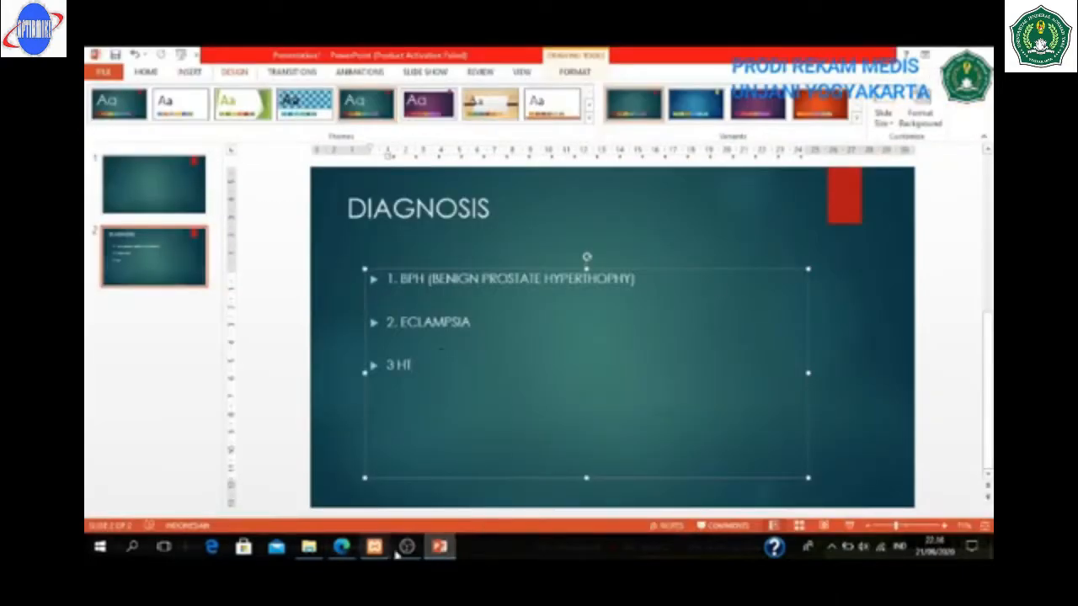
pyautogui.click(340, 548)
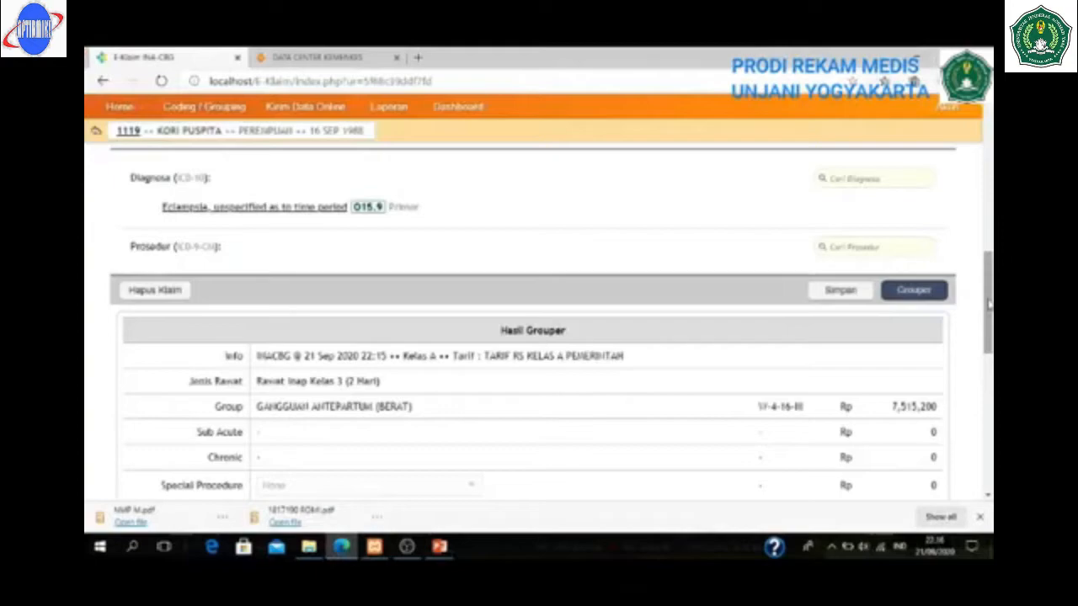
# - Register a new male patient with a medical record number and full name, and save
pyautogui.moveTo(989, 304); pyautogui.dragTo(990, 155)
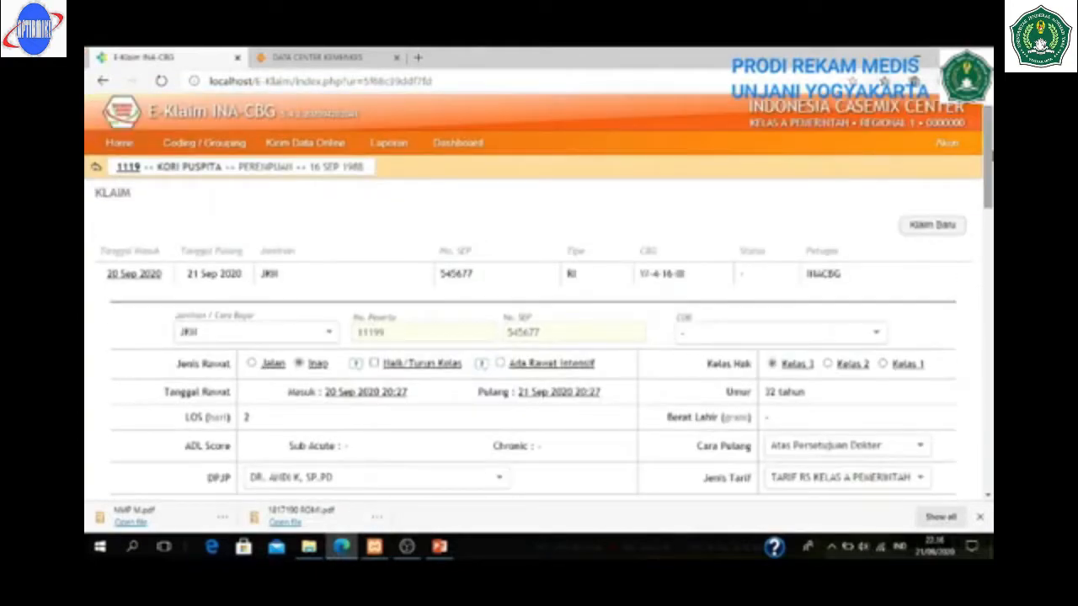
pyautogui.click(96, 167)
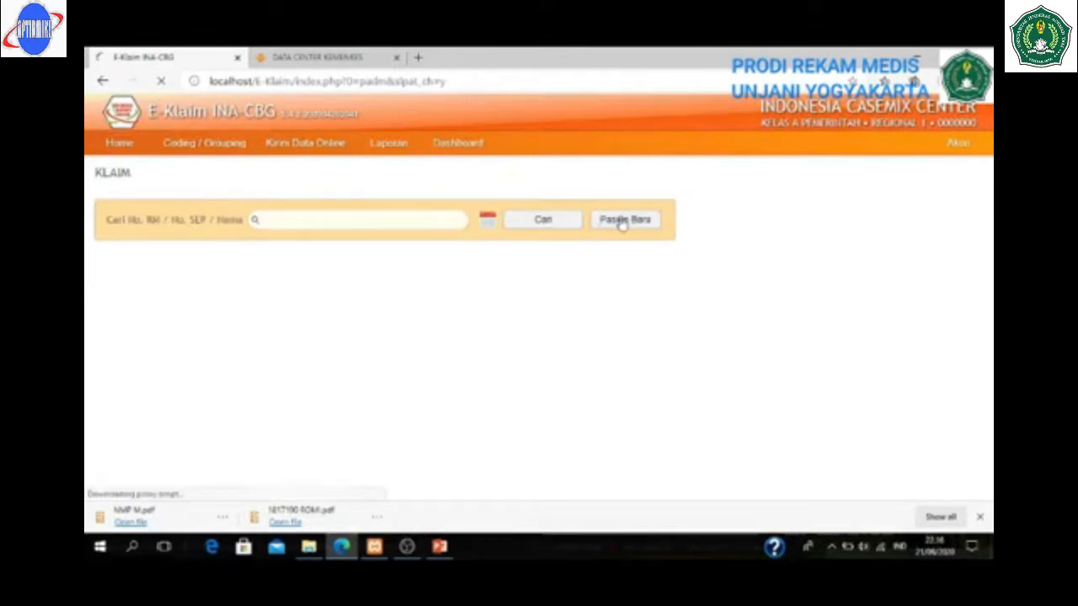
pyautogui.click(621, 220)
pyautogui.click(568, 239)
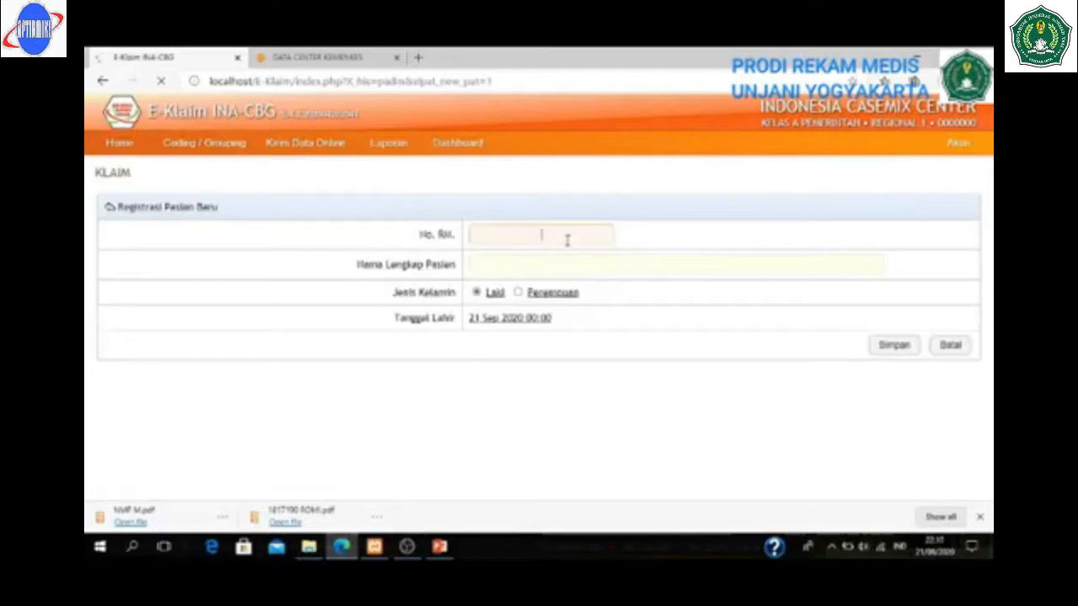
pyautogui.write('131313')
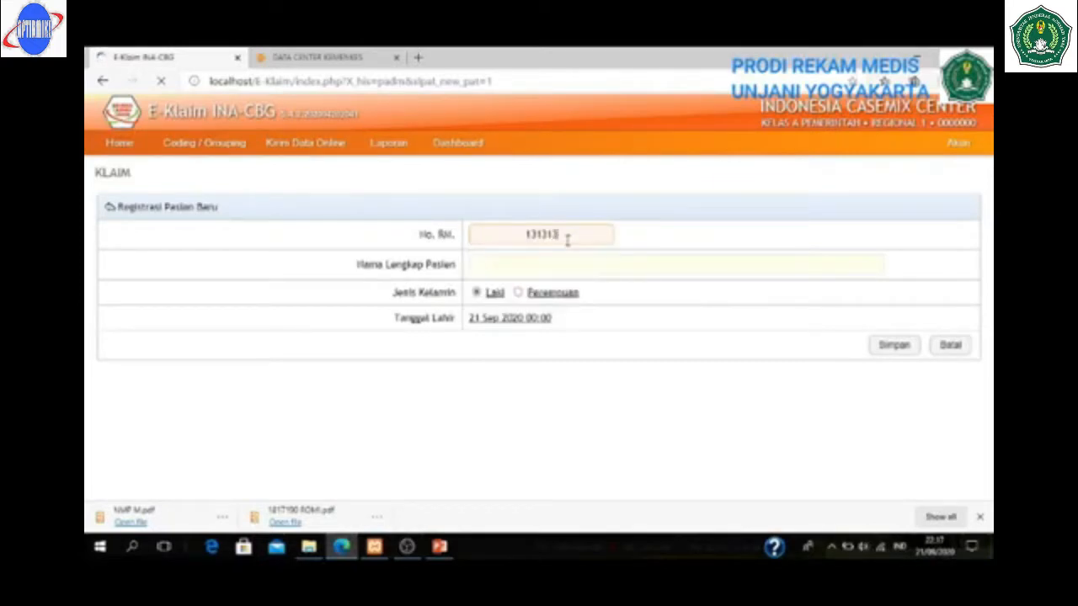
pyautogui.doubleClick(557, 235)
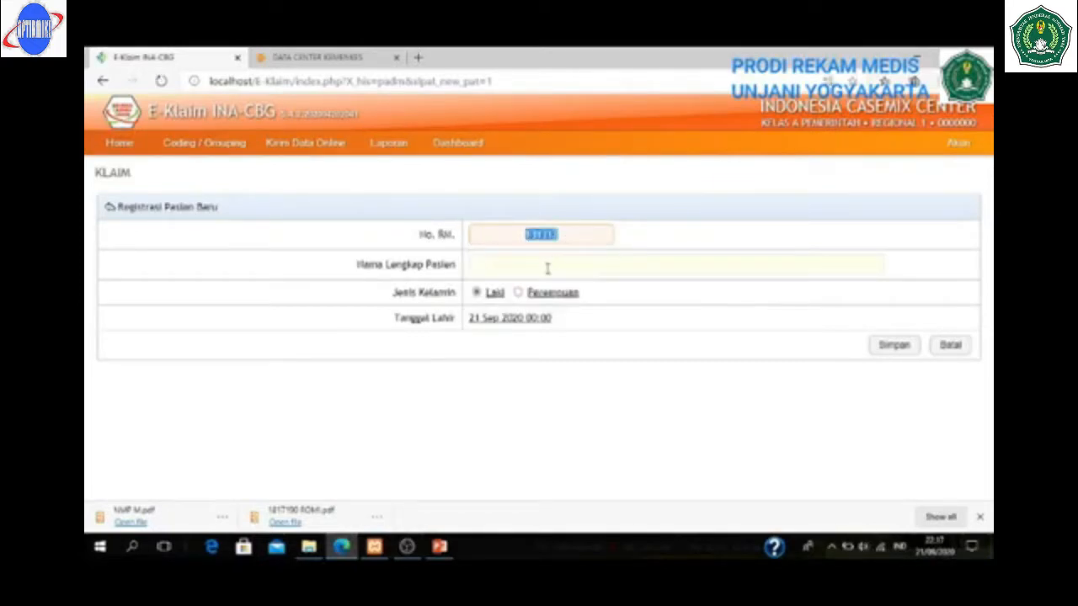
pyautogui.click(547, 268)
pyautogui.write('akarias')
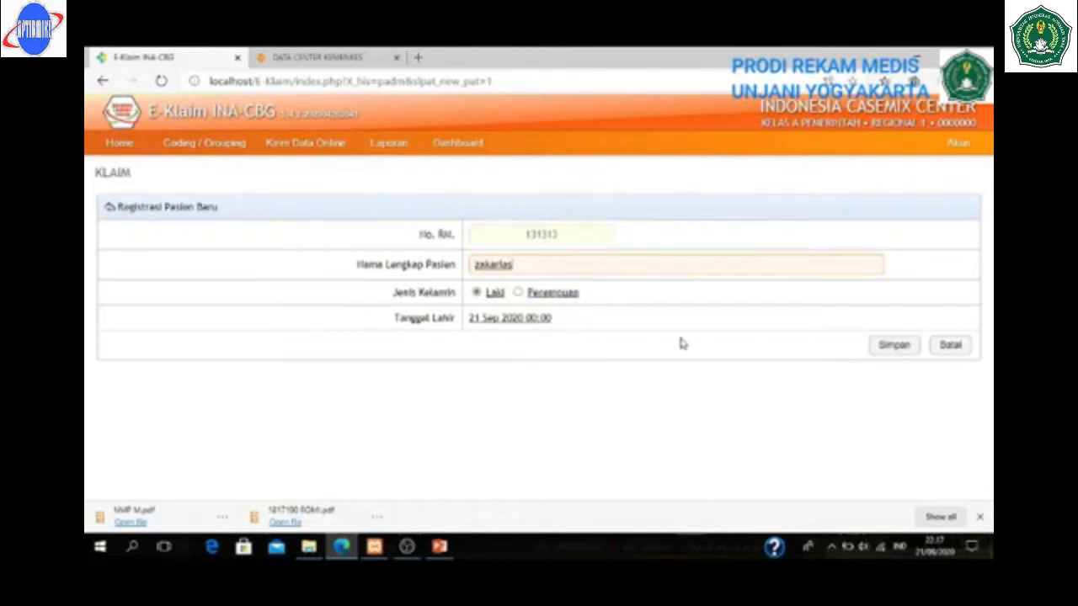
pyautogui.click(892, 346)
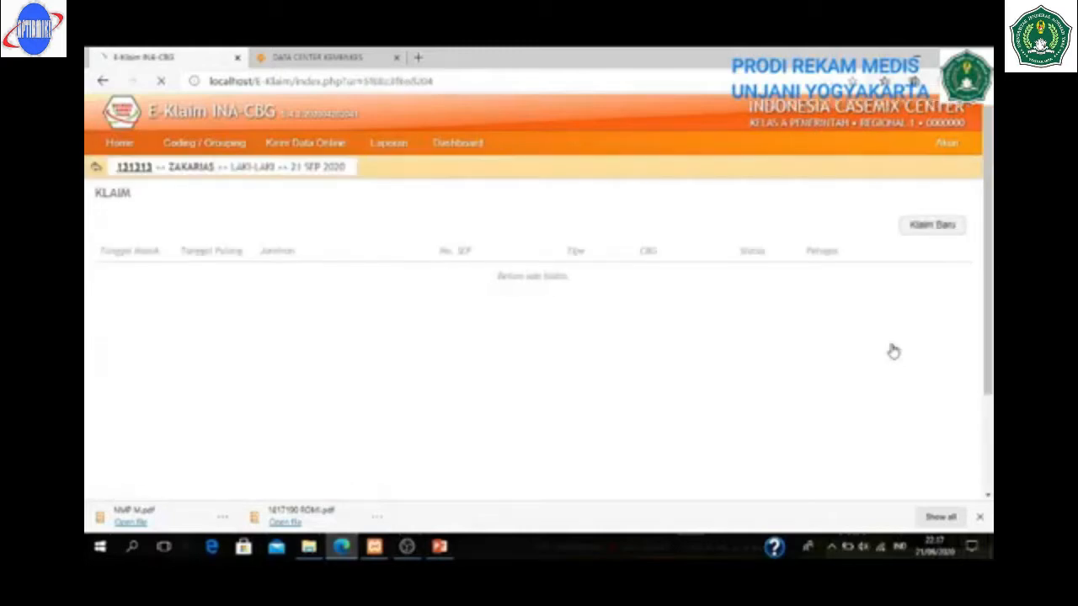
# - Create a new JKN claim with the participant and SEP numbers, set as inpatient (Inap)
pyautogui.click(945, 231)
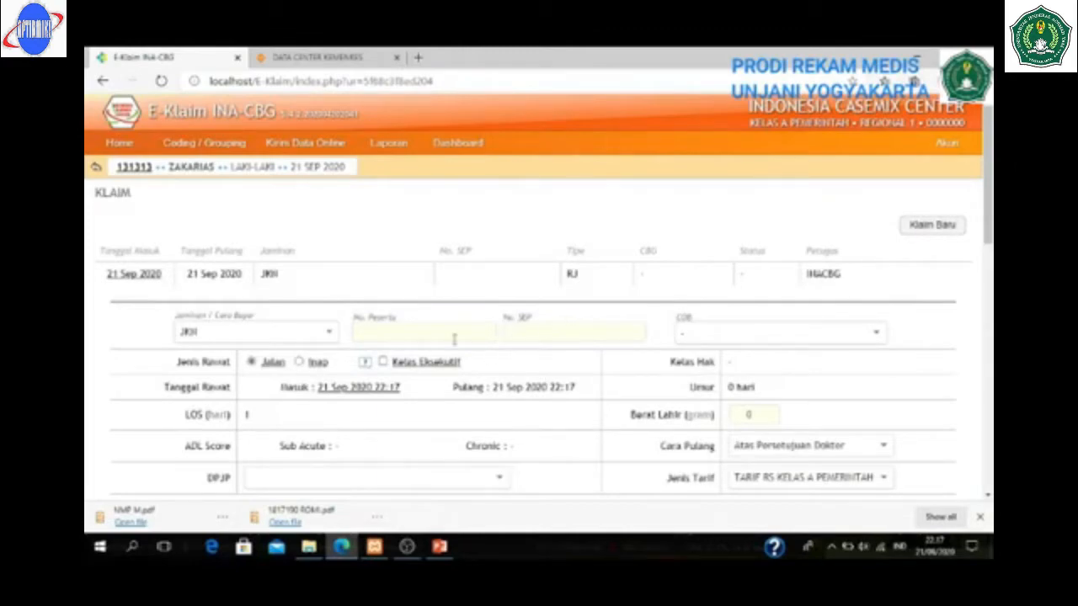
pyautogui.click(417, 335)
pyautogui.write('1313')
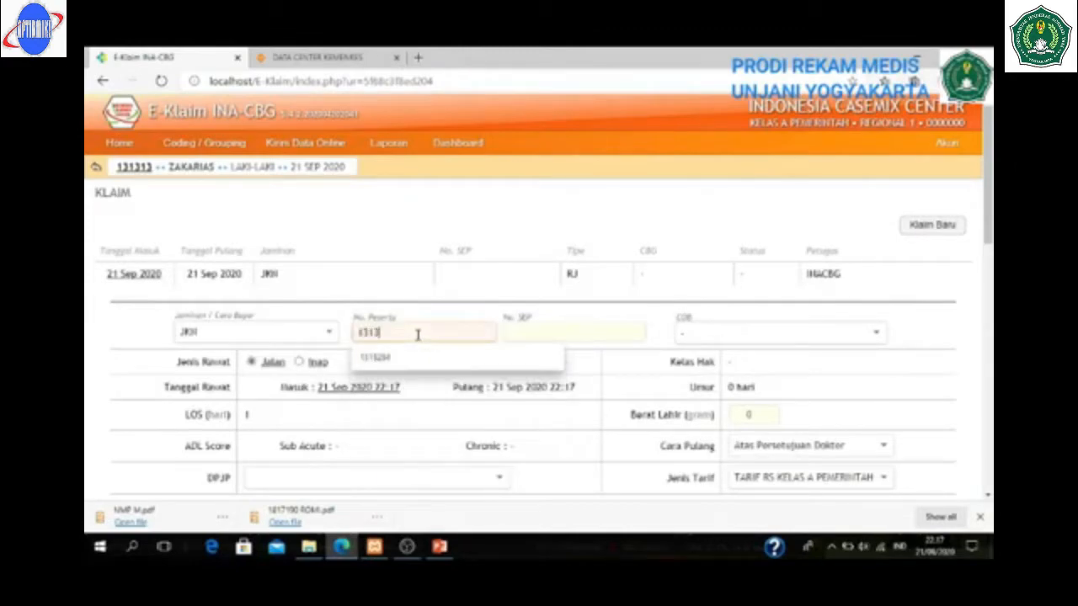
pyautogui.click(583, 337)
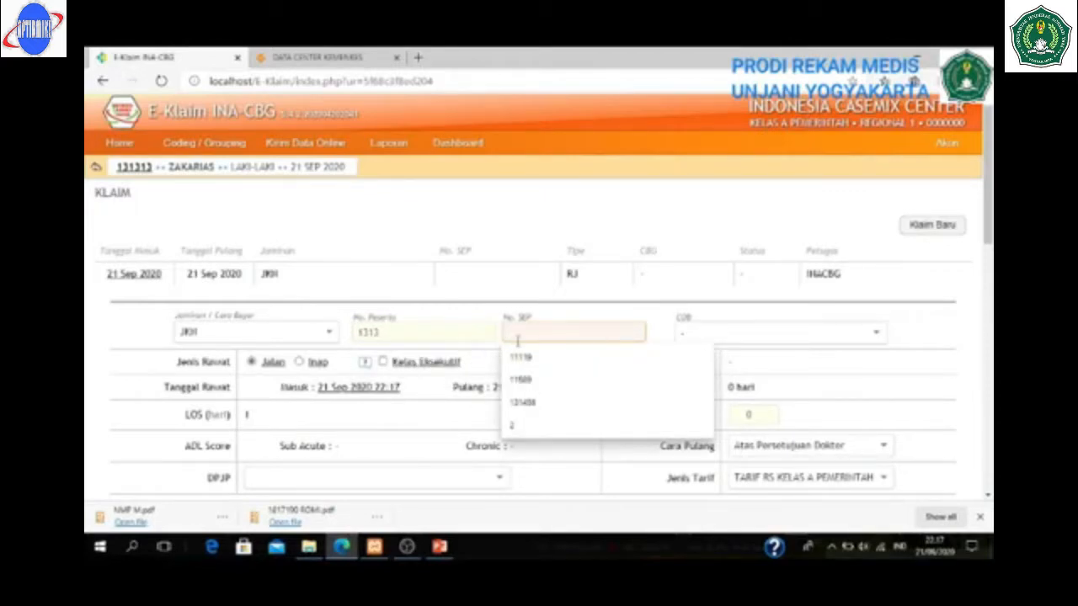
pyautogui.write('121314')
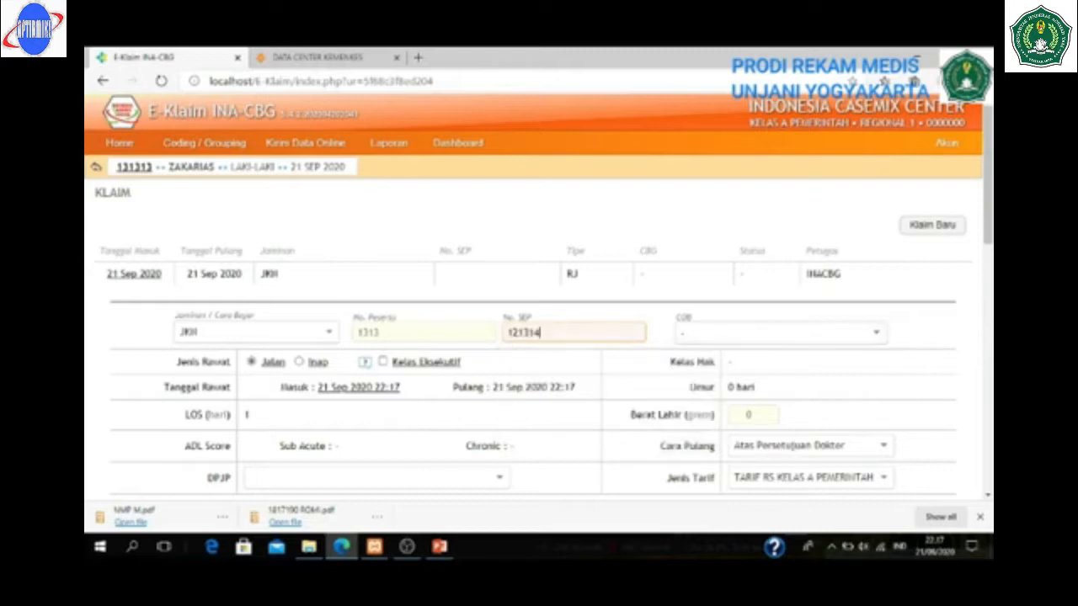
pyautogui.moveTo(988, 153); pyautogui.dragTo(988, 209)
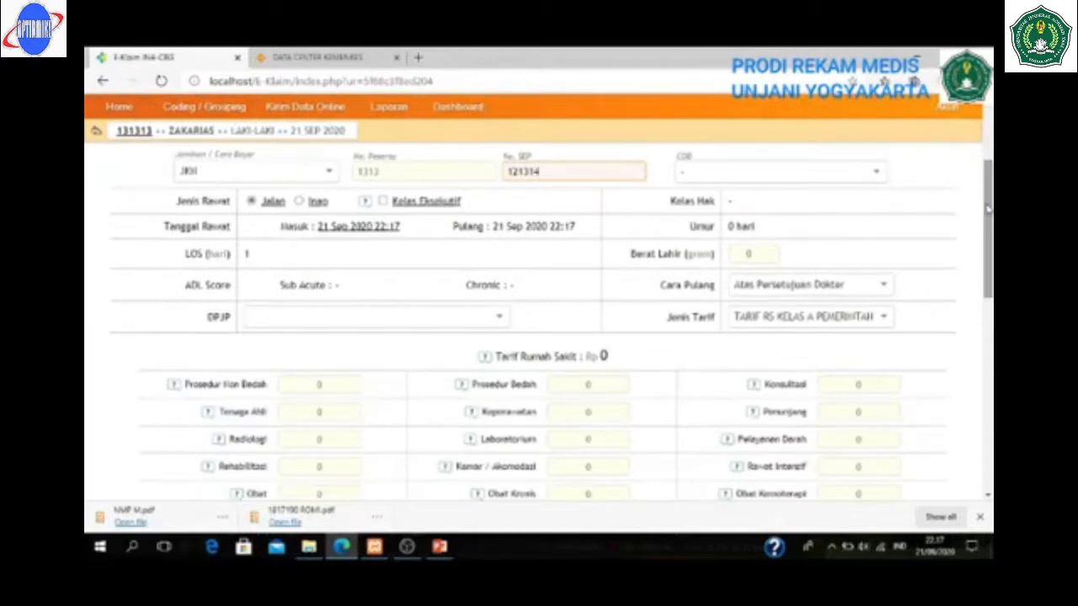
pyautogui.click(296, 201)
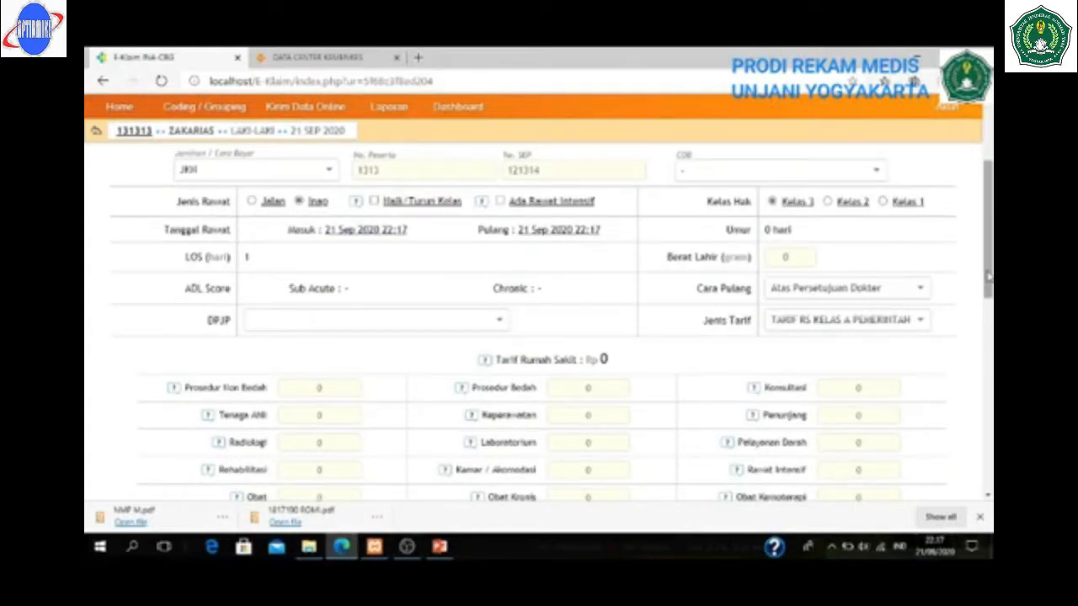
# - Pick the second listed doctor as DPJP; enter Konsultasi 1,000,000 and Kamar/Akomodasi 150,000
pyautogui.click(427, 319)
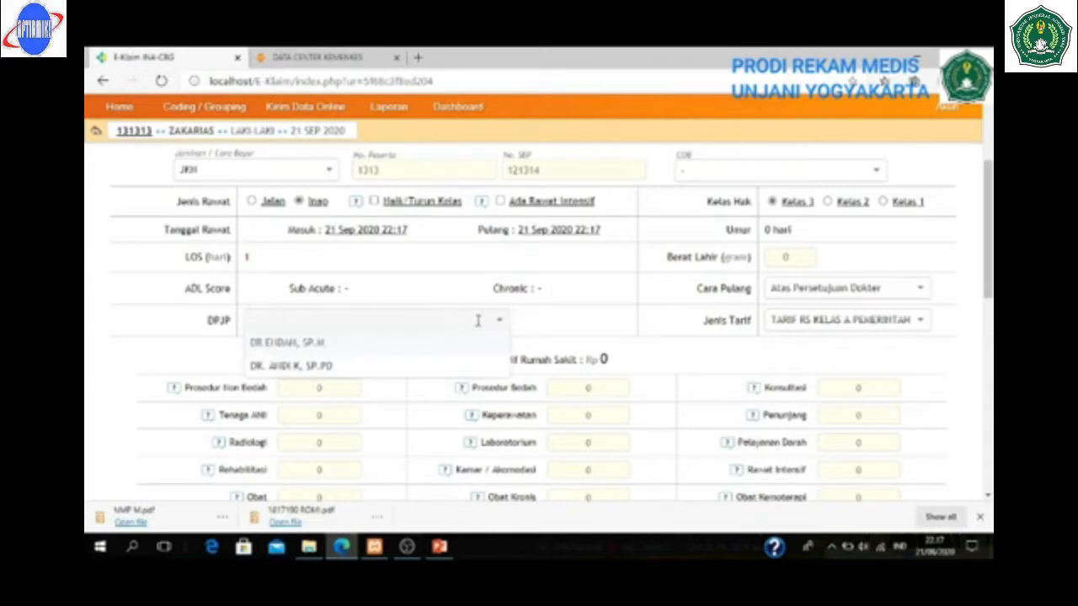
pyautogui.click(324, 367)
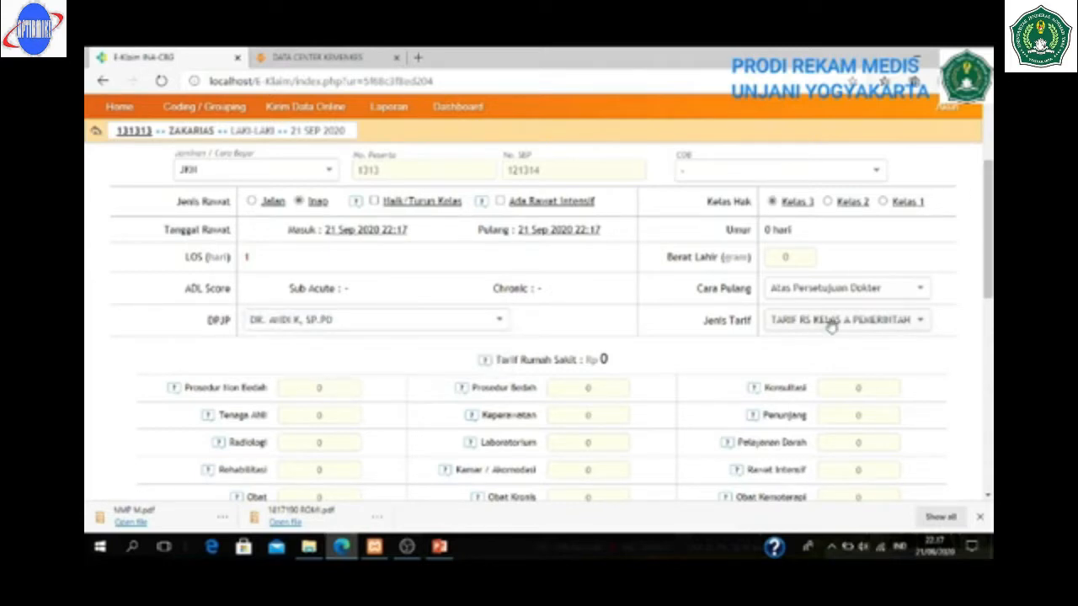
pyautogui.click(845, 391)
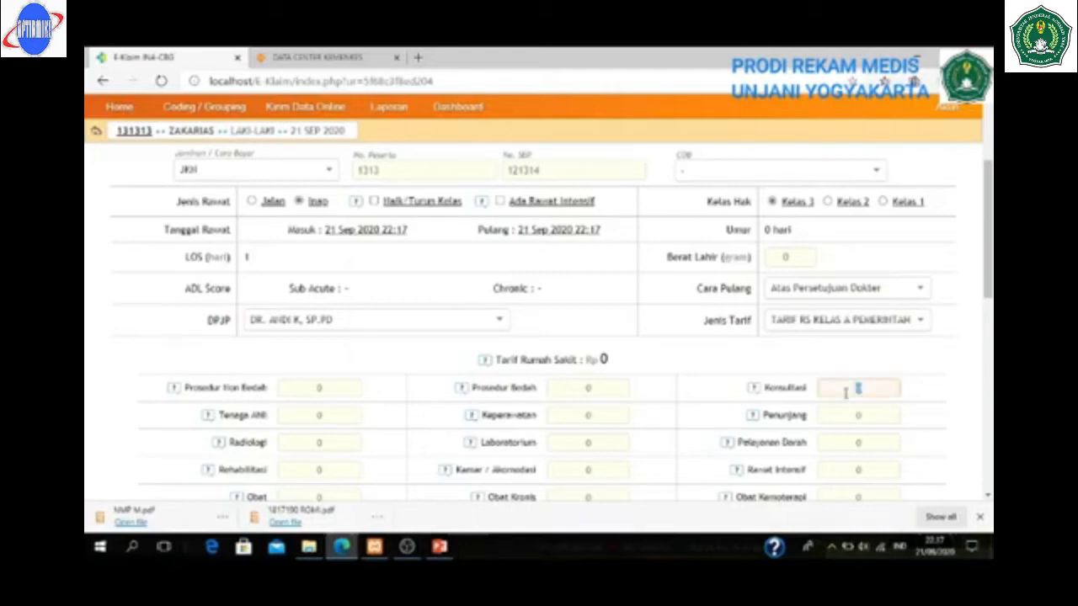
pyautogui.write('1000000')
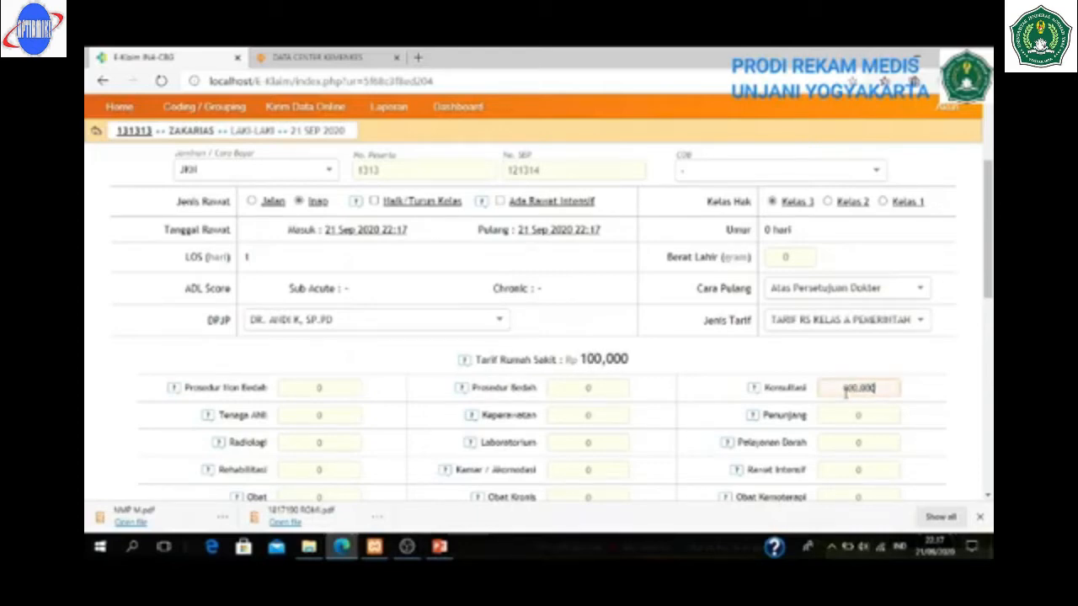
pyautogui.click(577, 471)
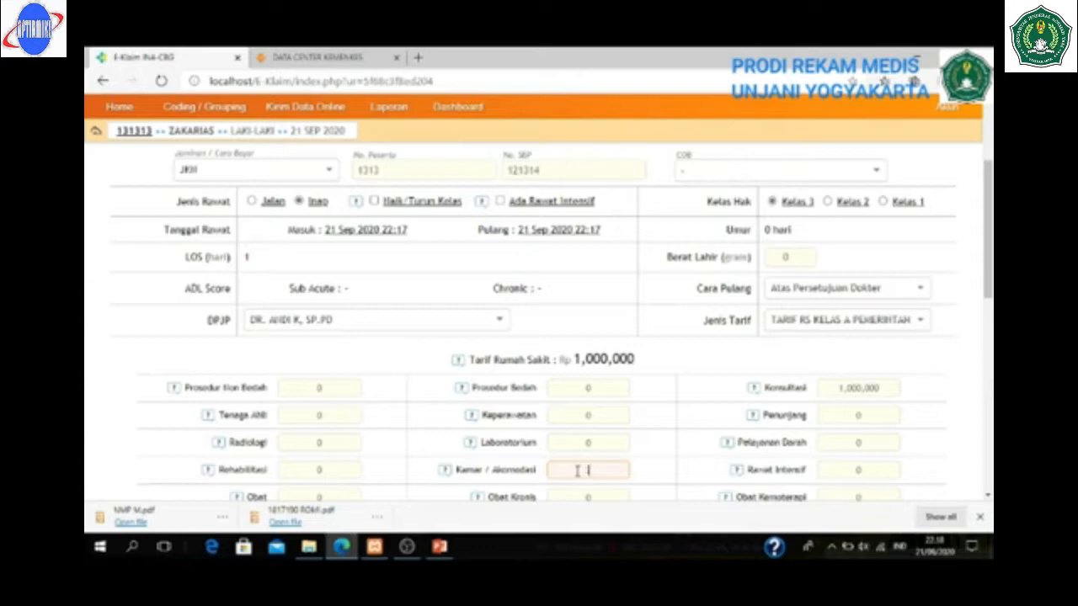
pyautogui.write('150,000')
pyautogui.moveTo(988, 274); pyautogui.dragTo(985, 353)
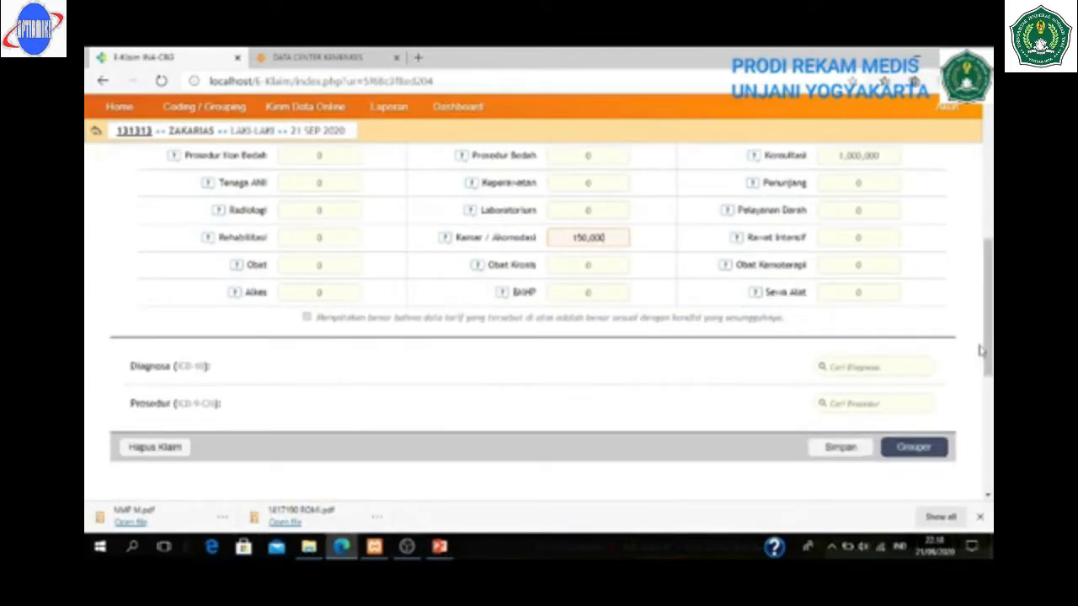
# - Add primary diagnosis I10 Essential hypertension and run the grouper, yielding X-0-07-X INVALID BIRTH WEIGHT
pyautogui.click(851, 372)
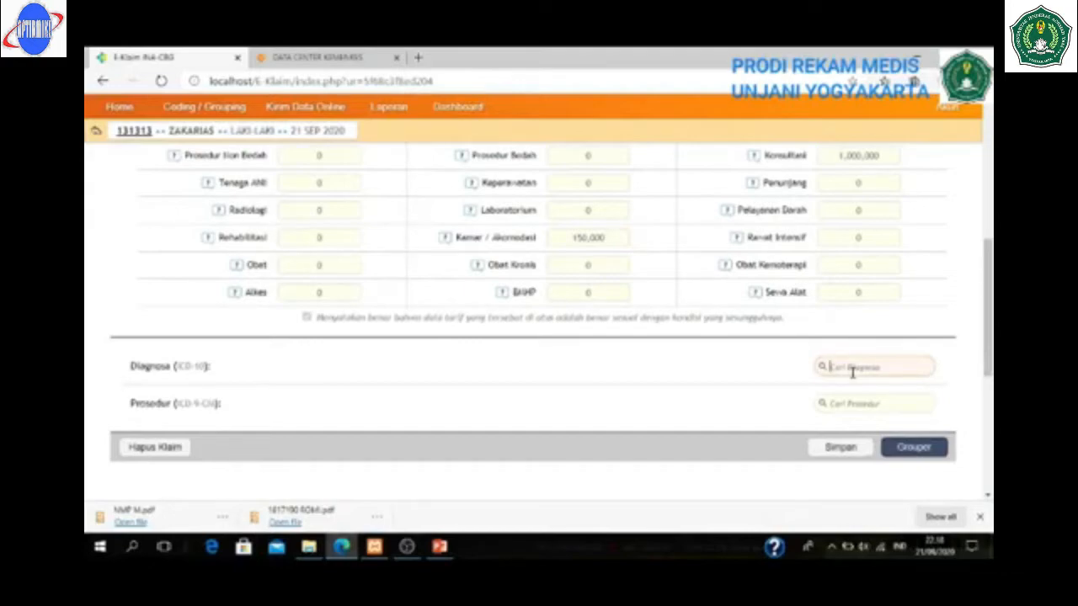
pyautogui.write('I10')
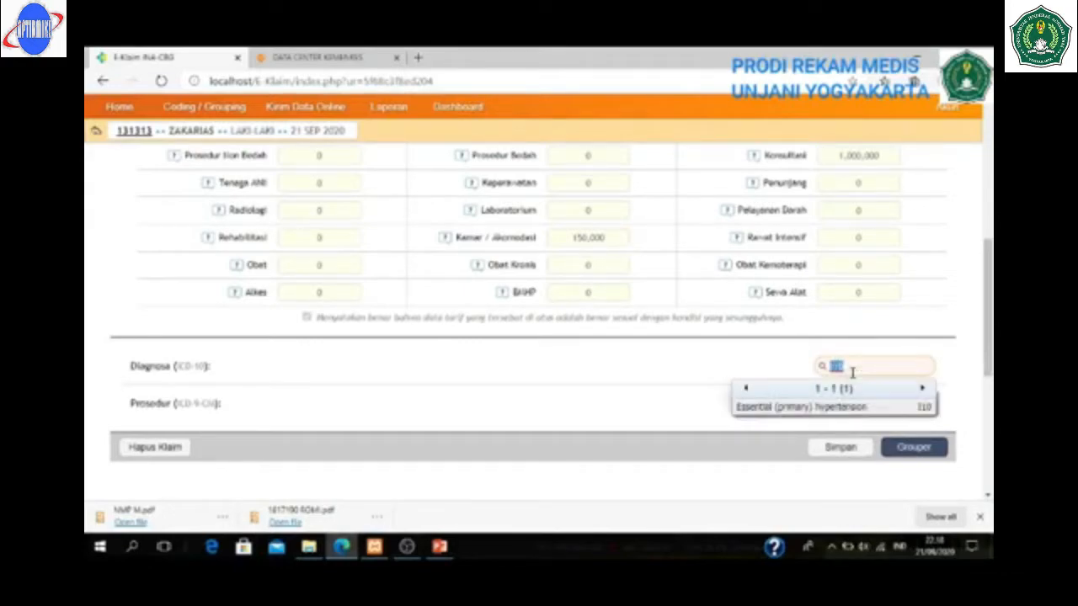
pyautogui.click(836, 409)
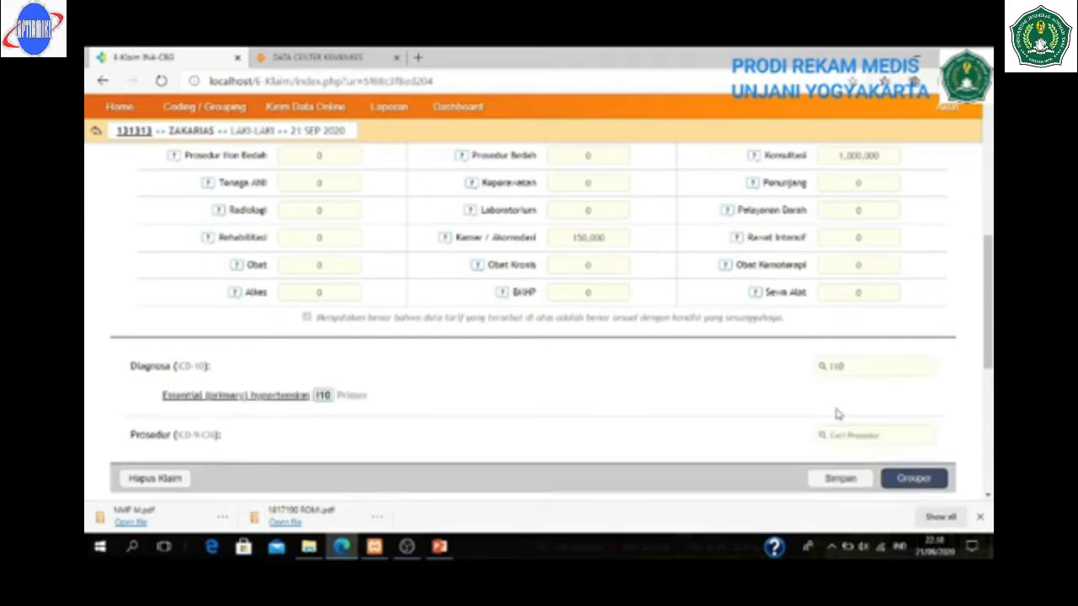
pyautogui.click(921, 481)
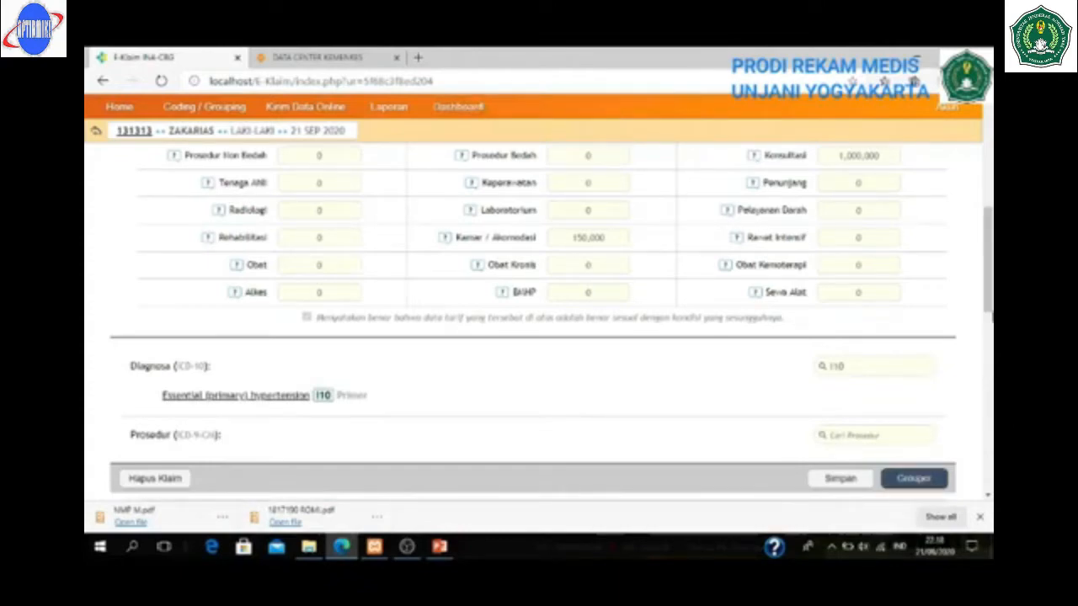
pyautogui.moveTo(987, 265); pyautogui.dragTo(988, 353)
pyautogui.rightClick(988, 354)
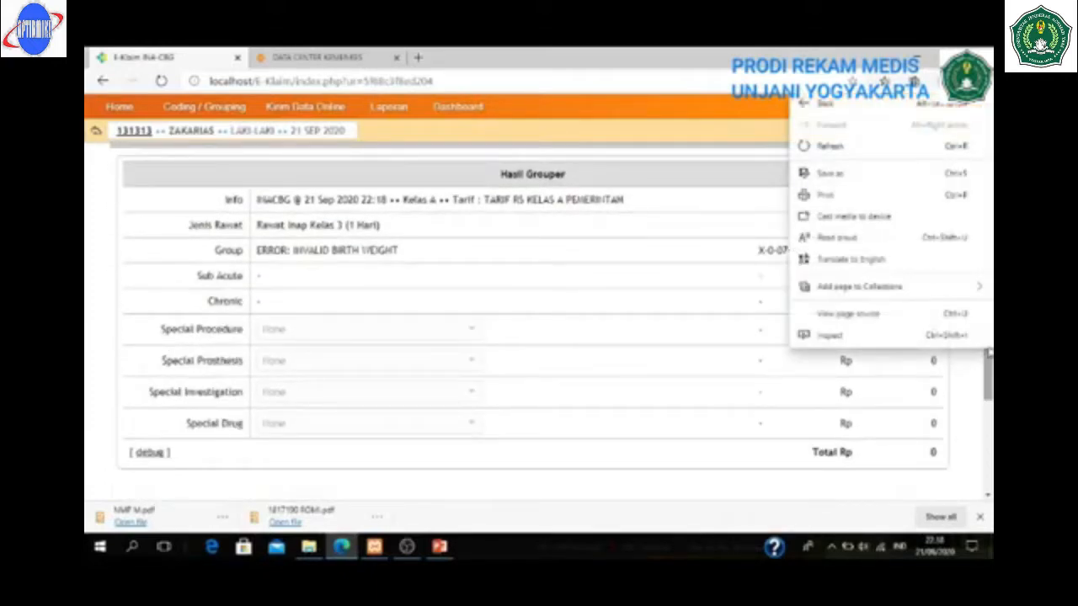
pyautogui.scroll(-2, 972, 388)
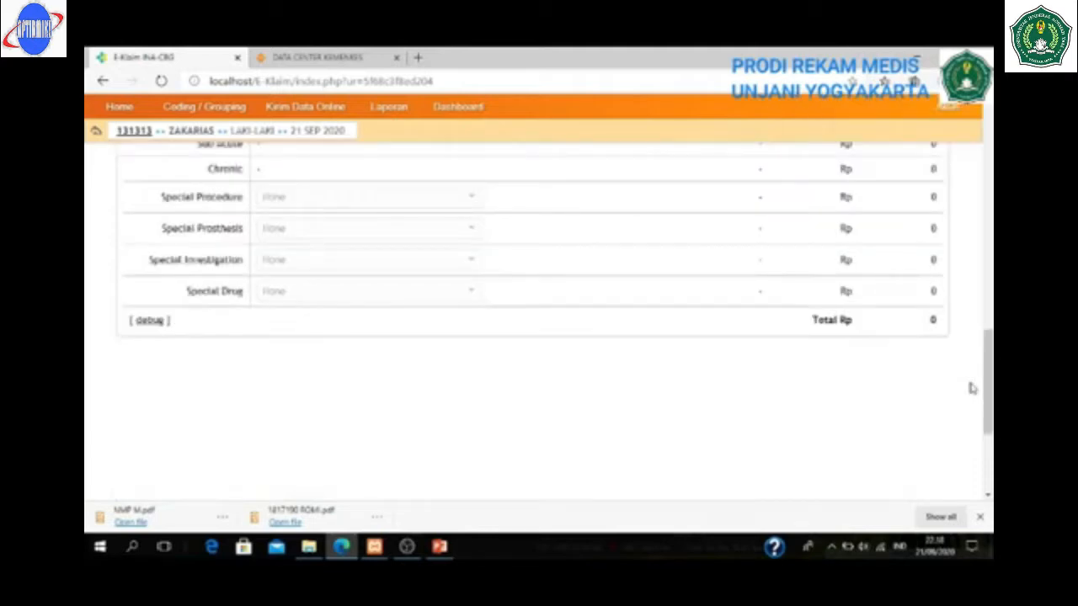
pyautogui.moveTo(988, 383); pyautogui.dragTo(988, 362)
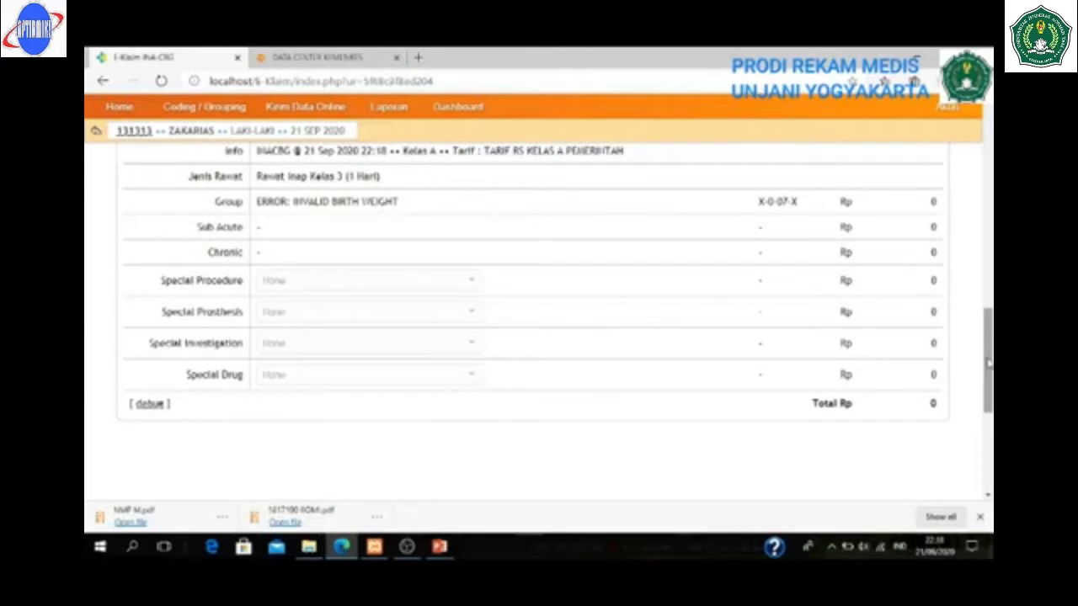
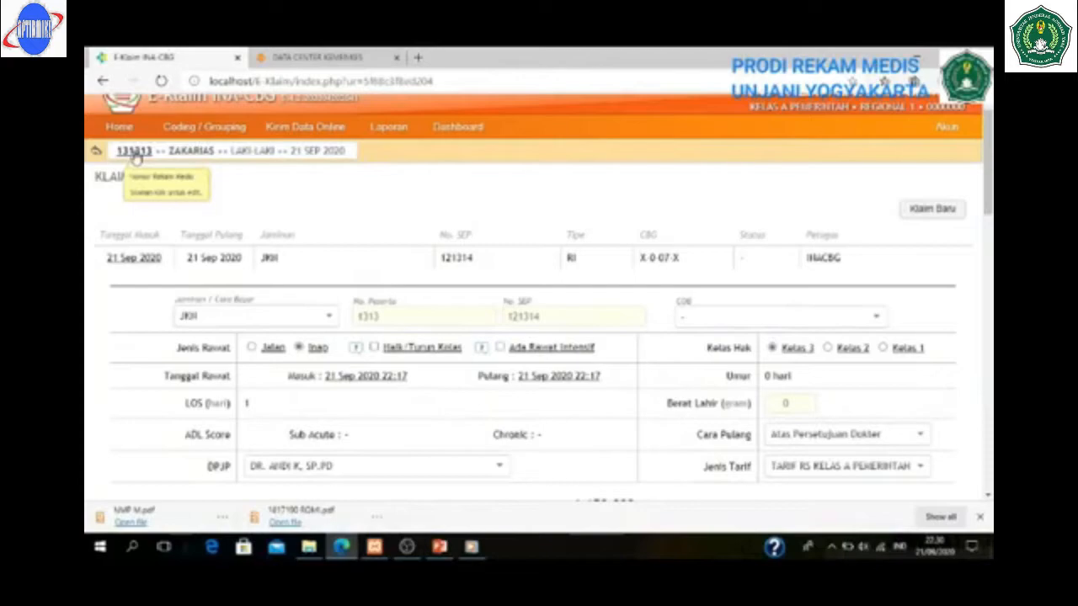
# - Correct the patient's birth year from 2020 to 1975 and save the patient record
pyautogui.click(135, 153)
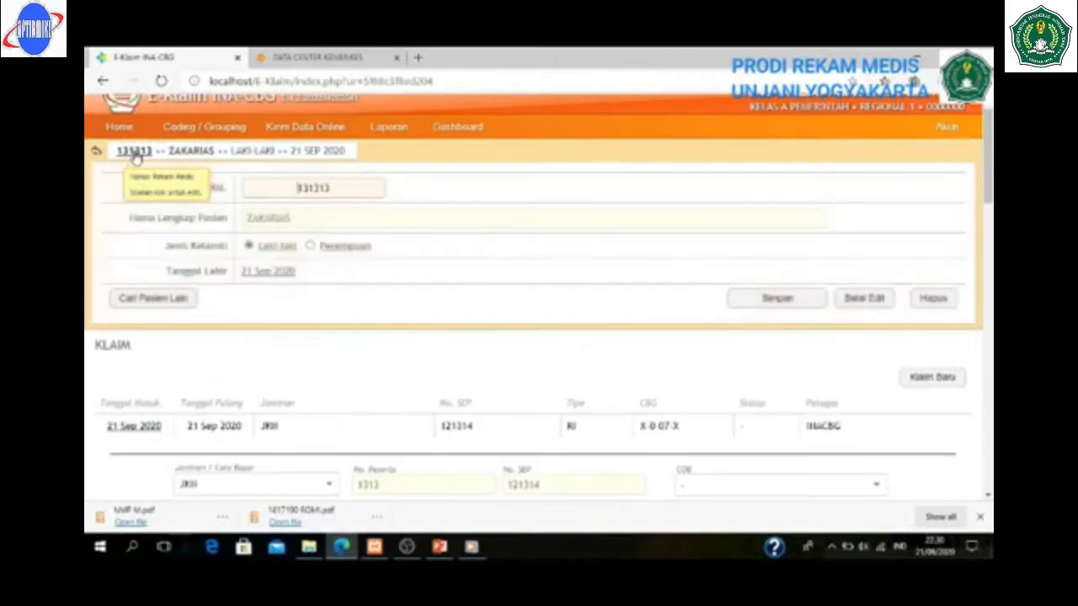
pyautogui.click(261, 275)
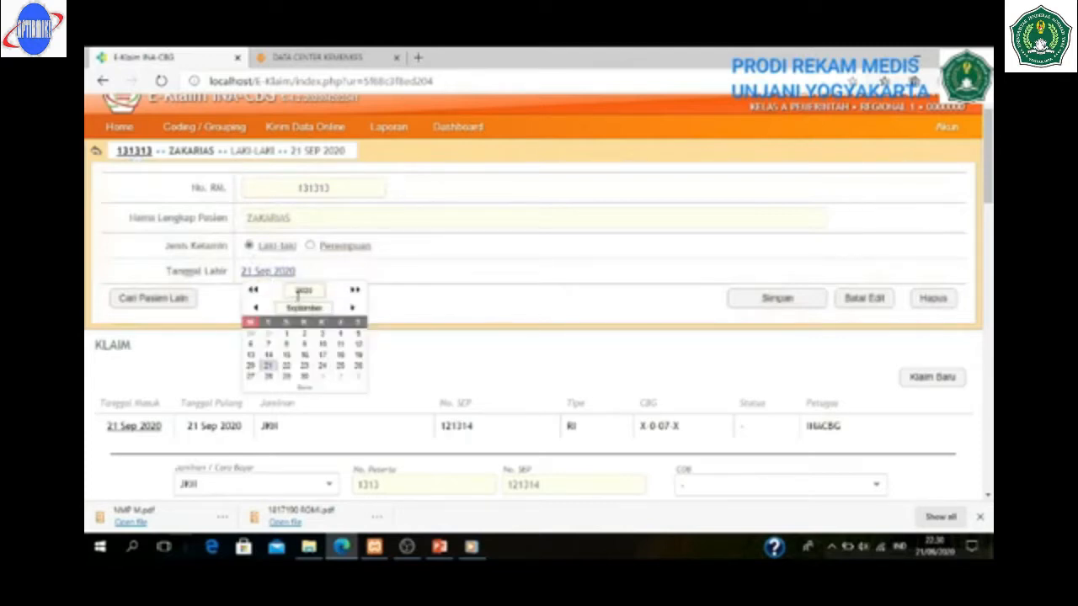
pyautogui.click(299, 291)
pyautogui.write('1')
pyautogui.write('987')
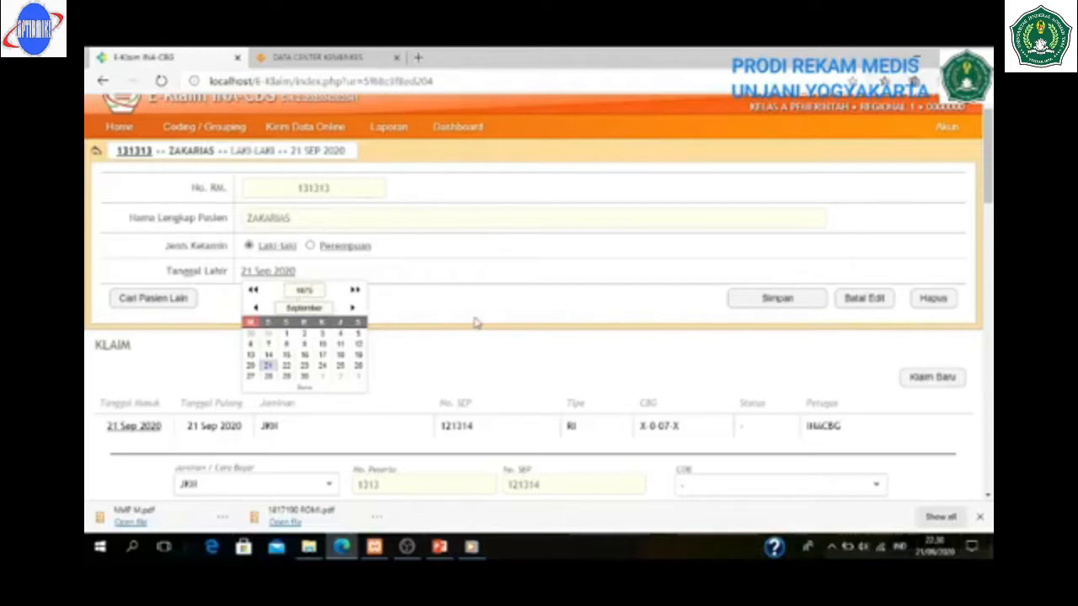
pyautogui.press('Return')
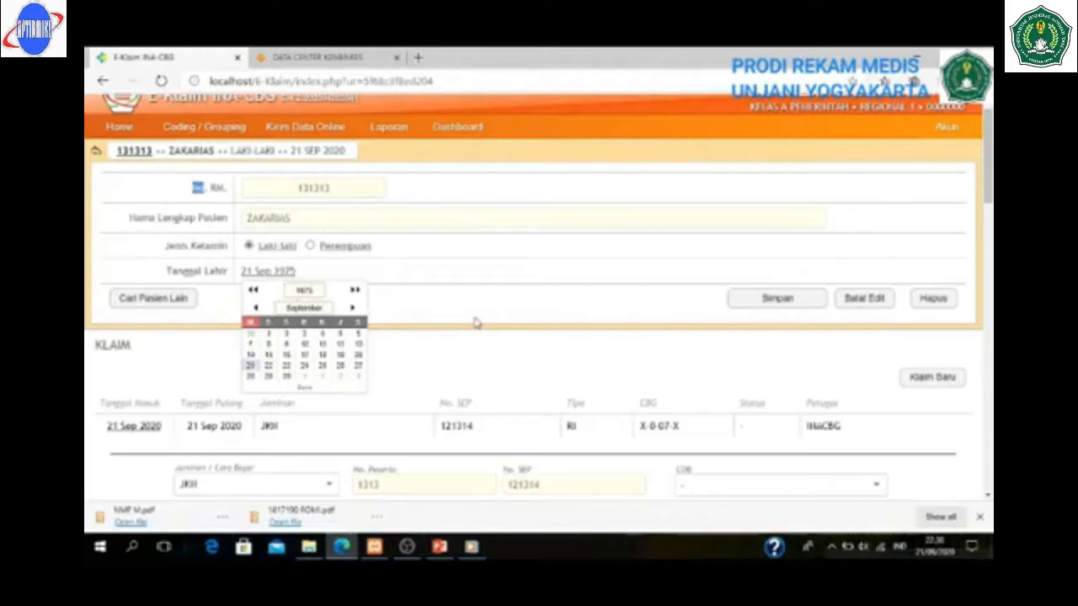
pyautogui.click(319, 291)
pyautogui.click(423, 296)
pyautogui.click(773, 301)
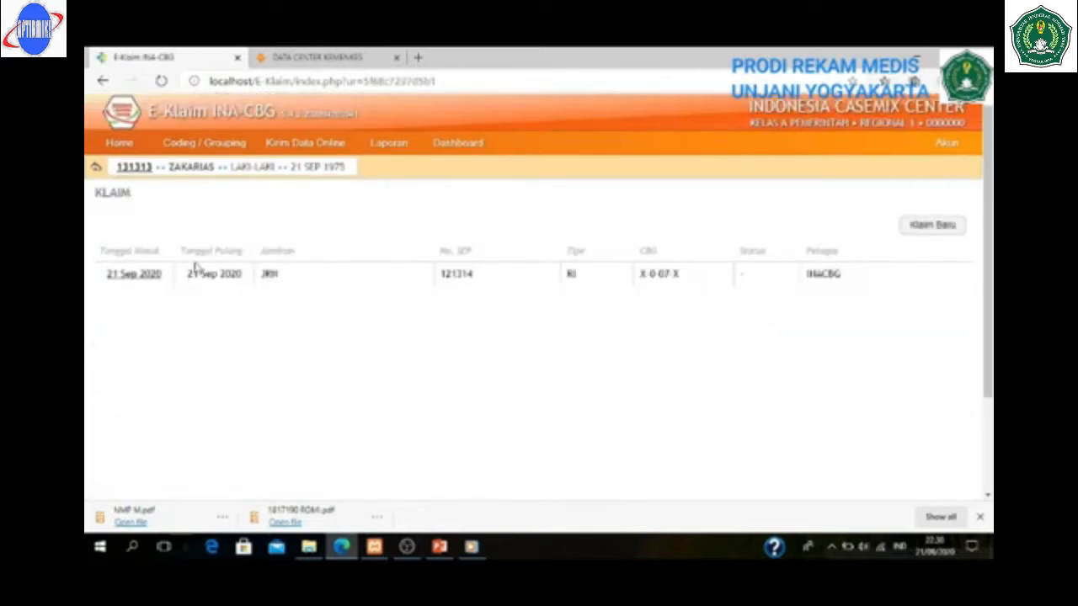
# - Run the grouper on the claim, yielding HIPERTENSI (RINGAN) I-4-17-I totalling Rp 1,948,600
pyautogui.click(135, 276)
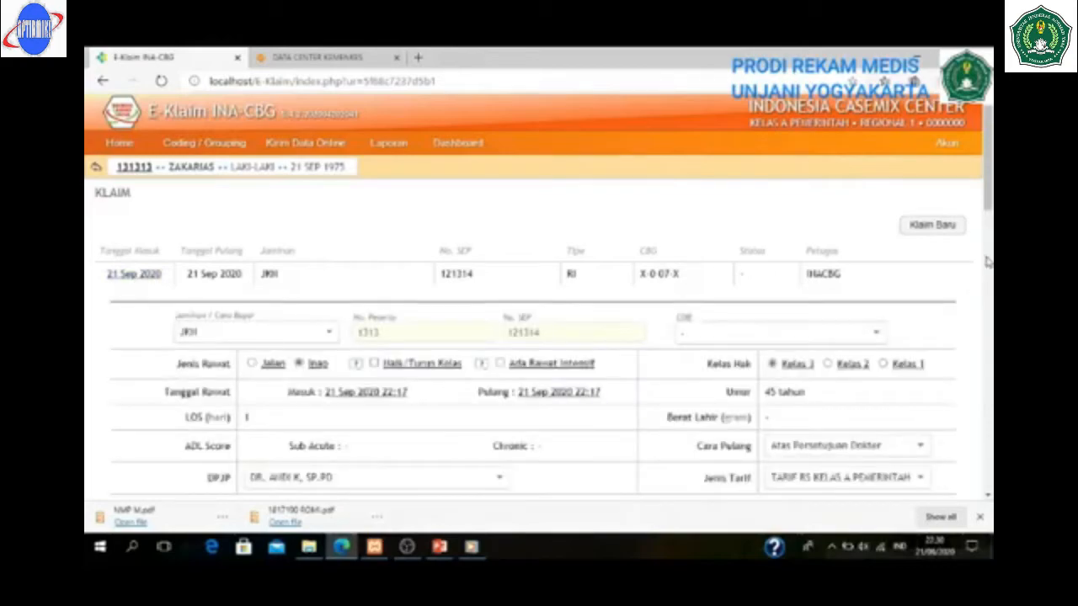
pyautogui.moveTo(990, 185); pyautogui.dragTo(989, 355)
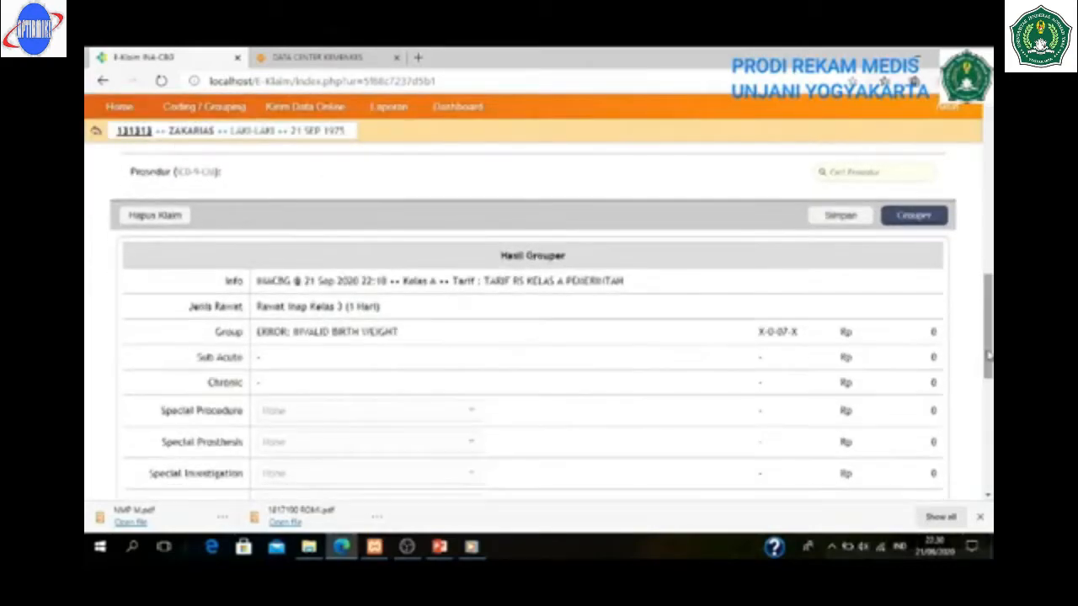
pyautogui.click(914, 216)
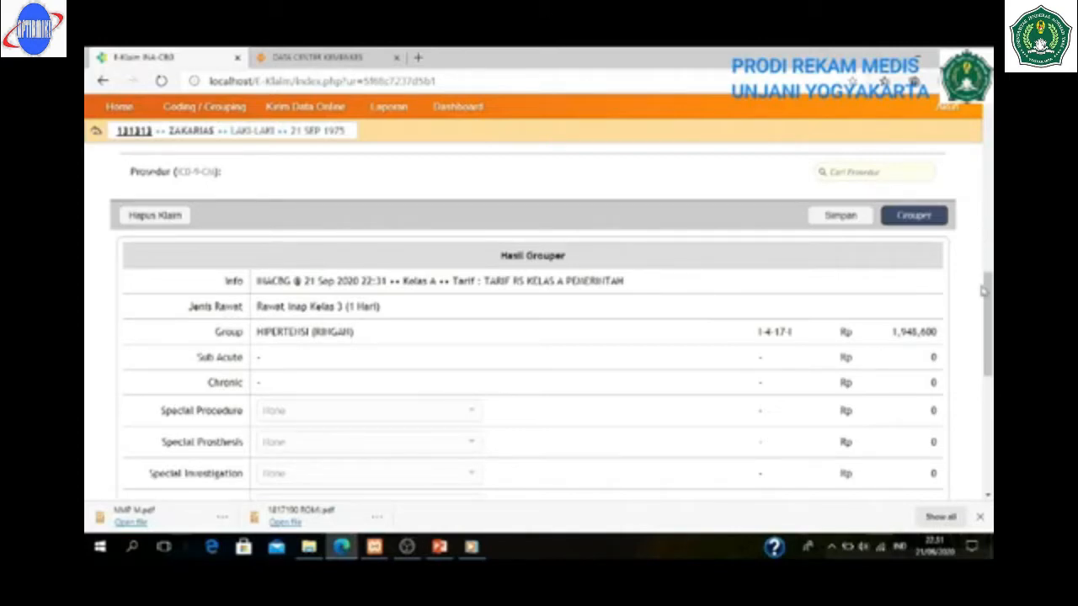
# - Finalize the grouped claim and print the individual claim report
pyautogui.moveTo(989, 291); pyautogui.dragTo(989, 369)
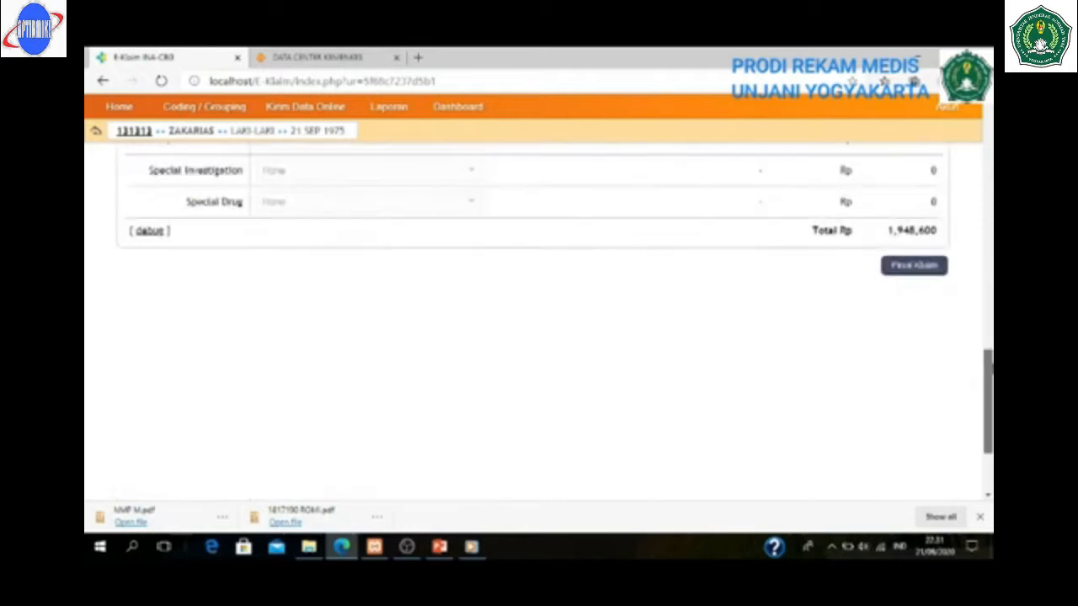
pyautogui.click(916, 266)
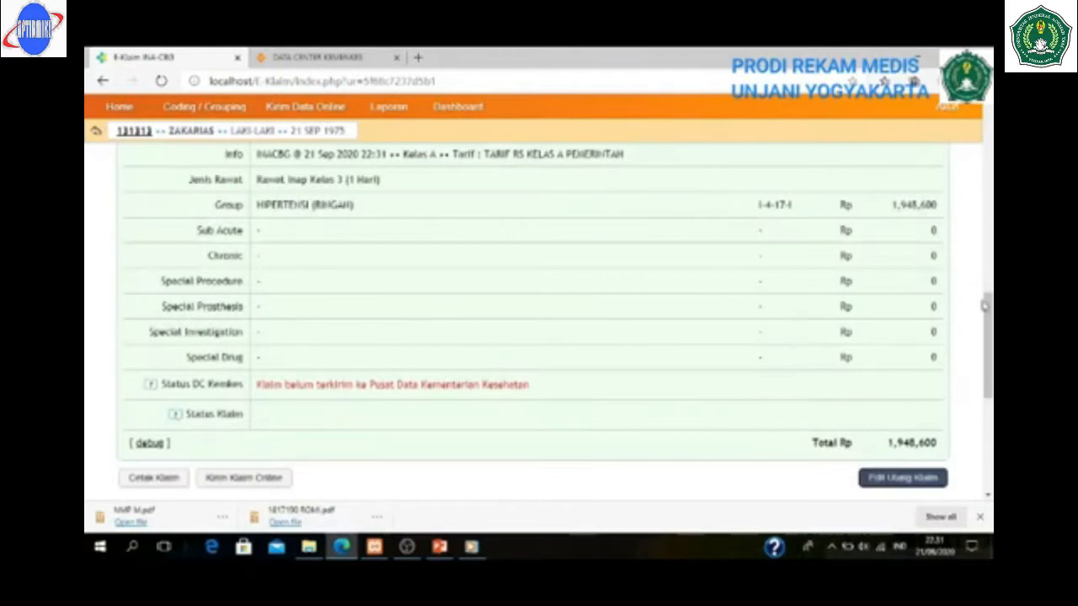
pyautogui.moveTo(989, 314); pyautogui.dragTo(989, 346)
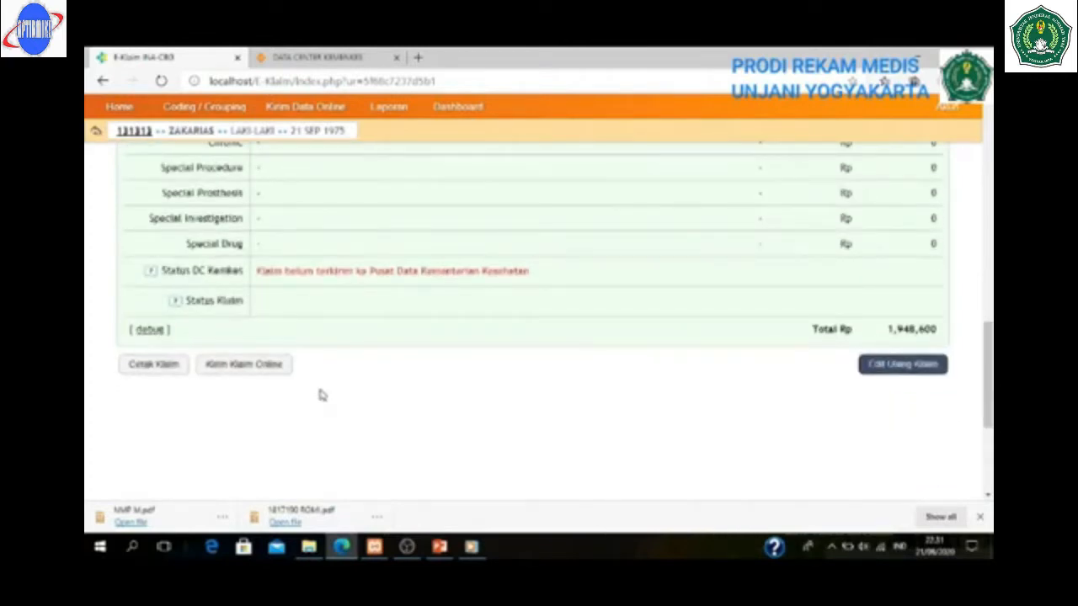
pyautogui.click(155, 364)
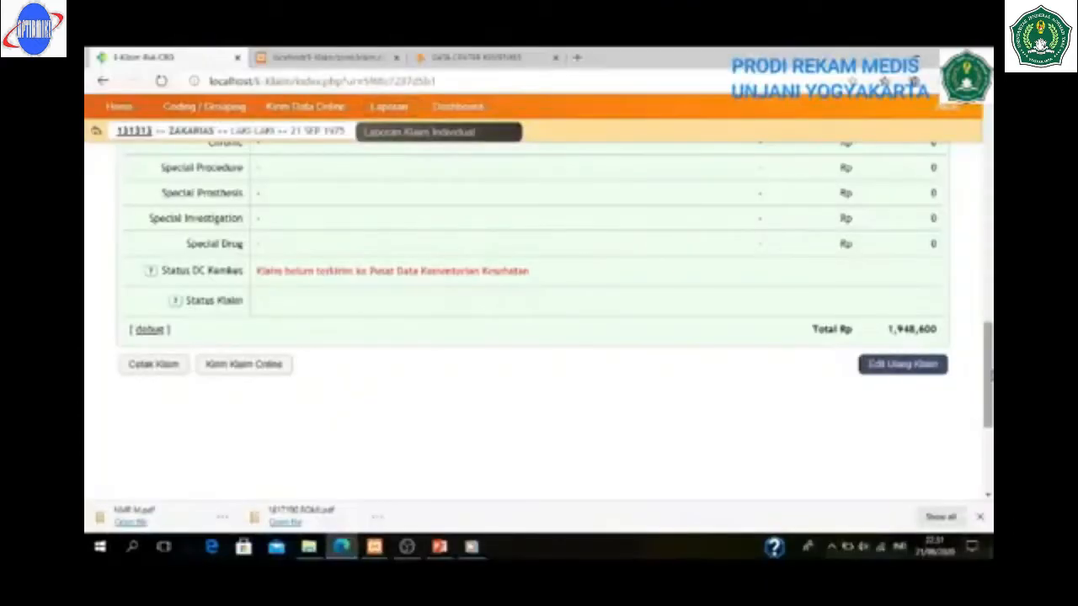
# - Scroll back to the top of the claim page, where the claim shows Final with CBG I-4-17-I
pyautogui.moveTo(989, 376); pyautogui.dragTo(991, 168)
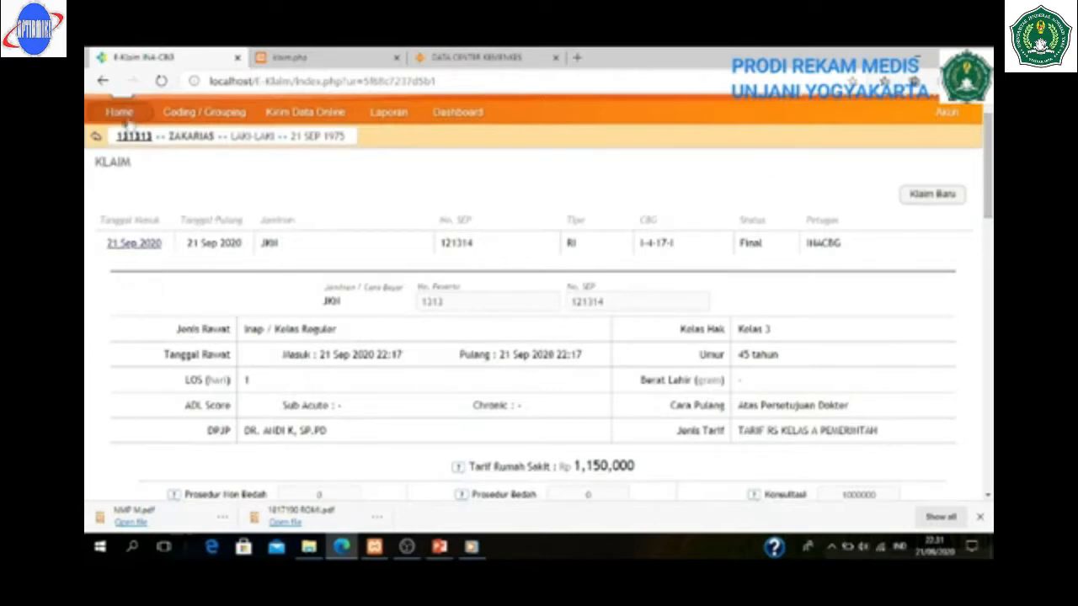
# - Register a new female patient, entering her medical record number and full name
pyautogui.click(96, 138)
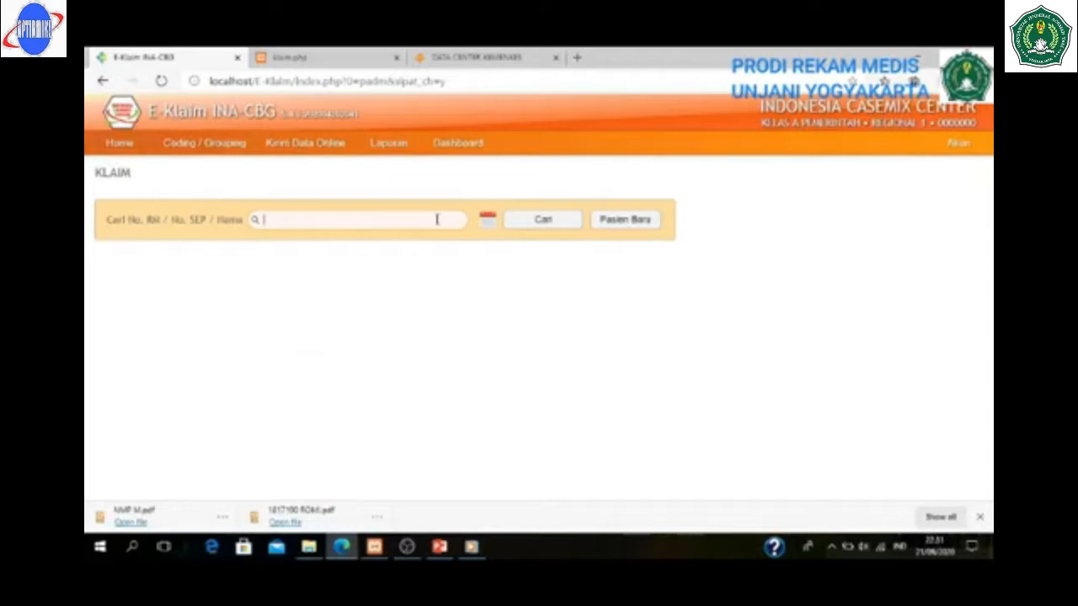
pyautogui.click(629, 224)
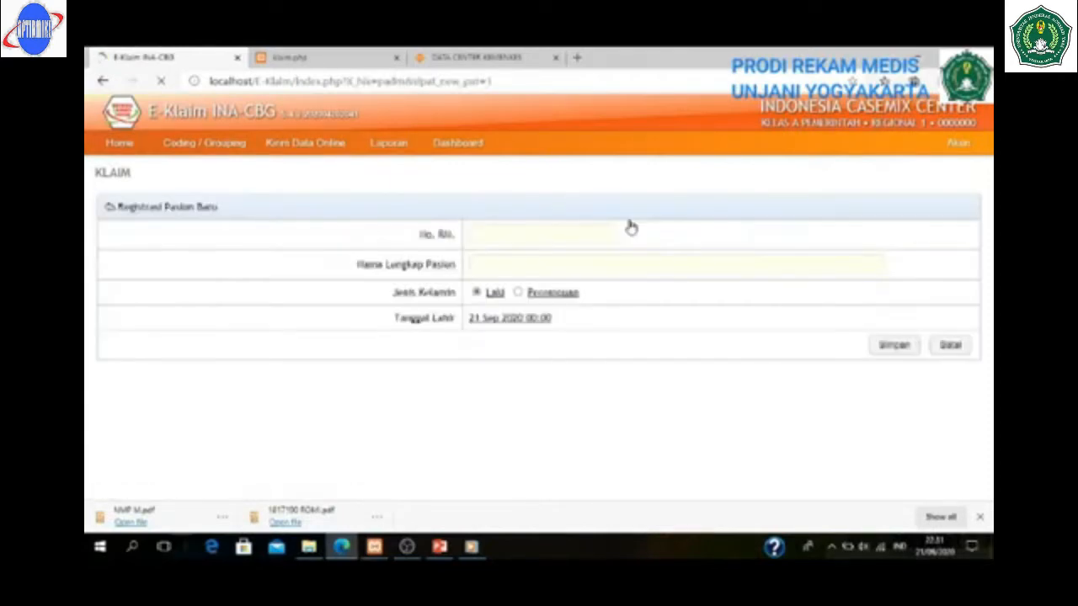
pyautogui.click(556, 233)
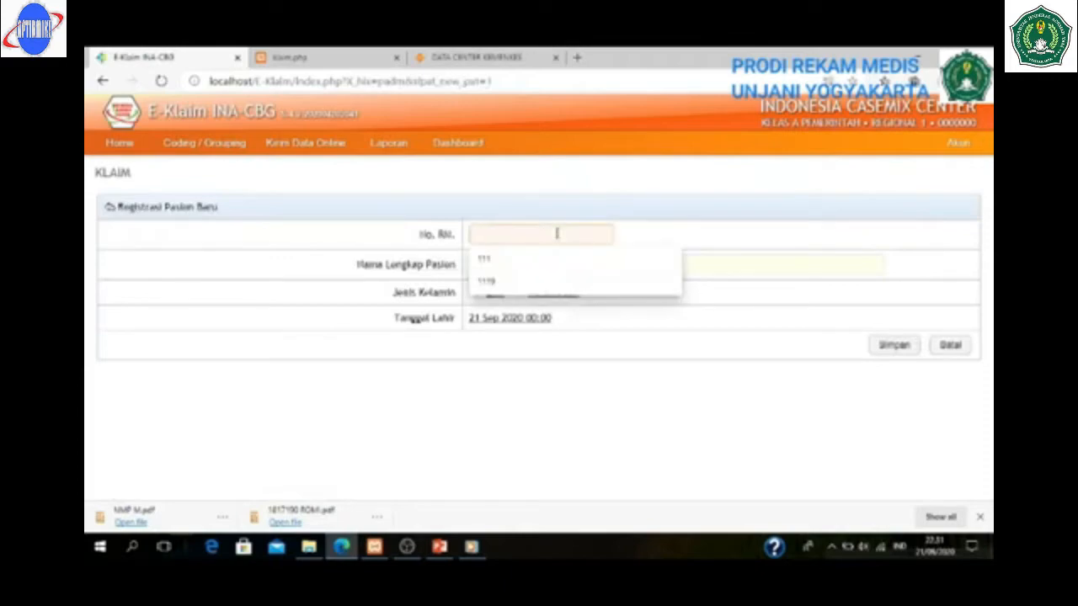
pyautogui.write('90909')
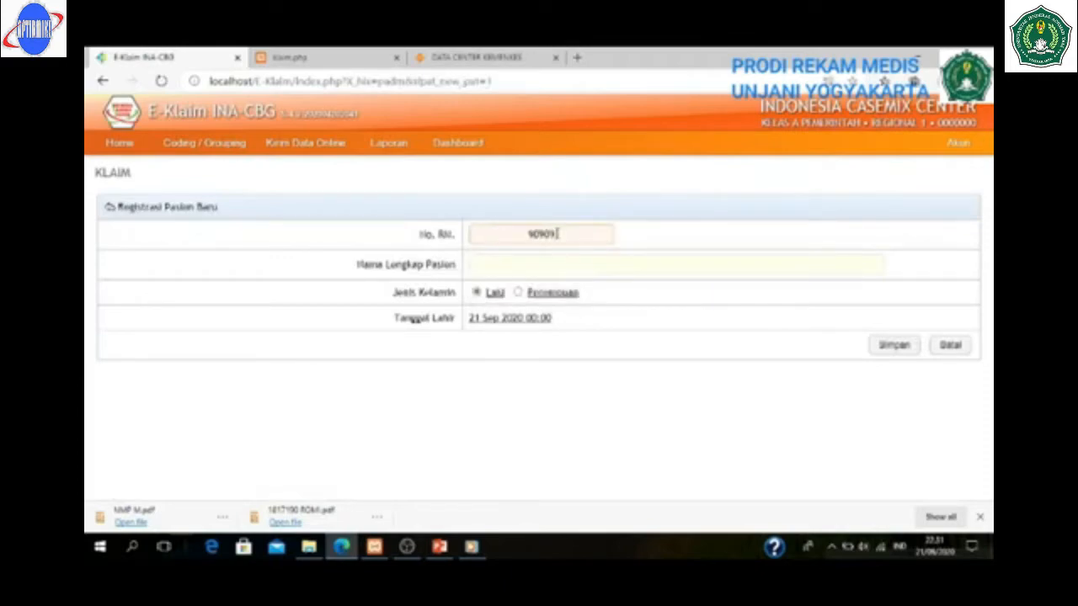
pyautogui.write('0')
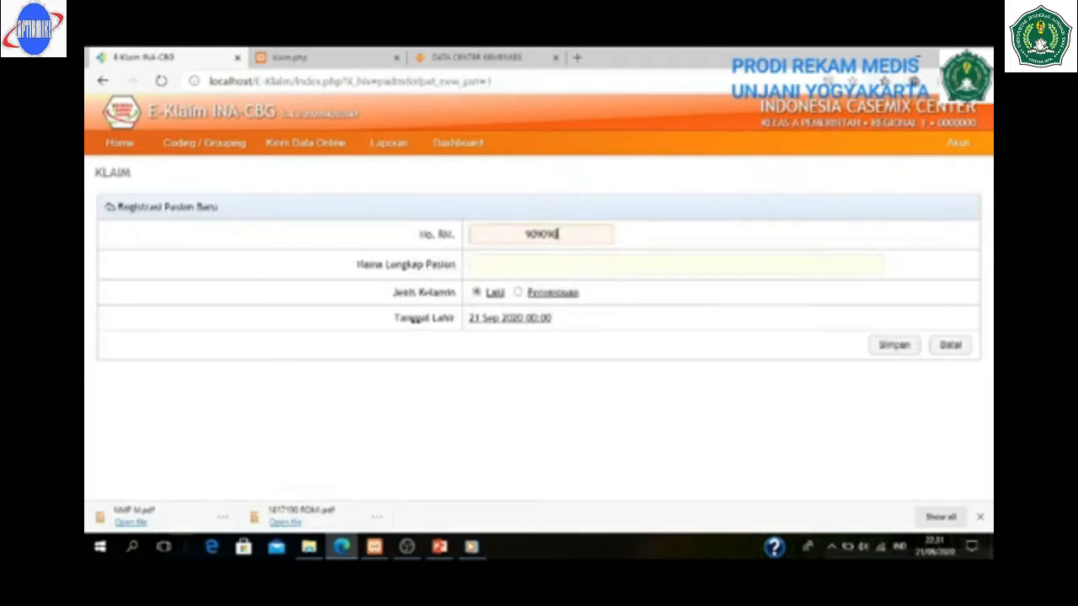
pyautogui.click(500, 265)
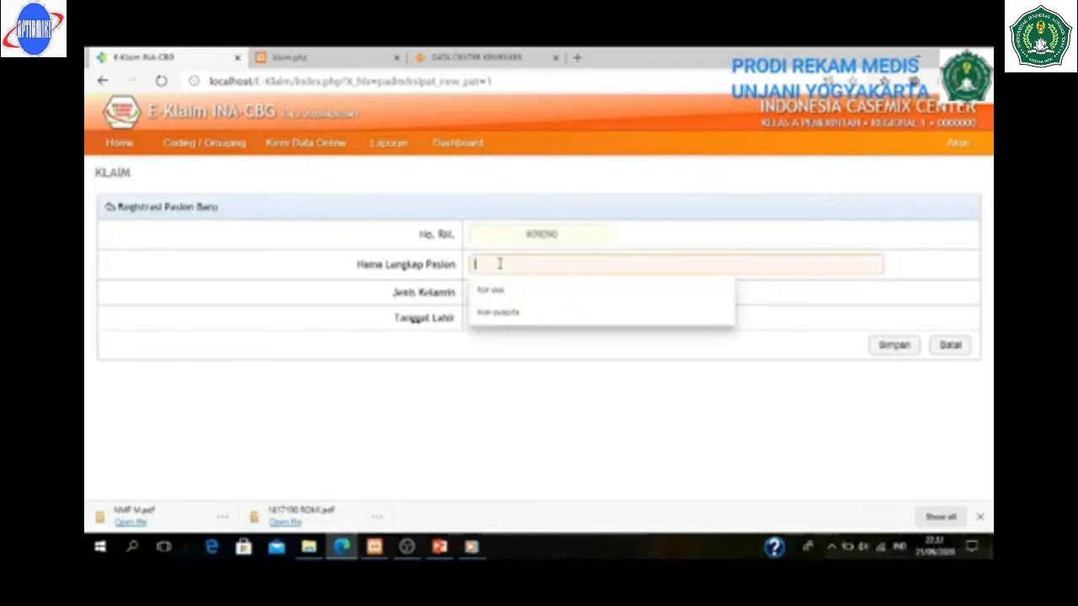
pyautogui.write('laili')
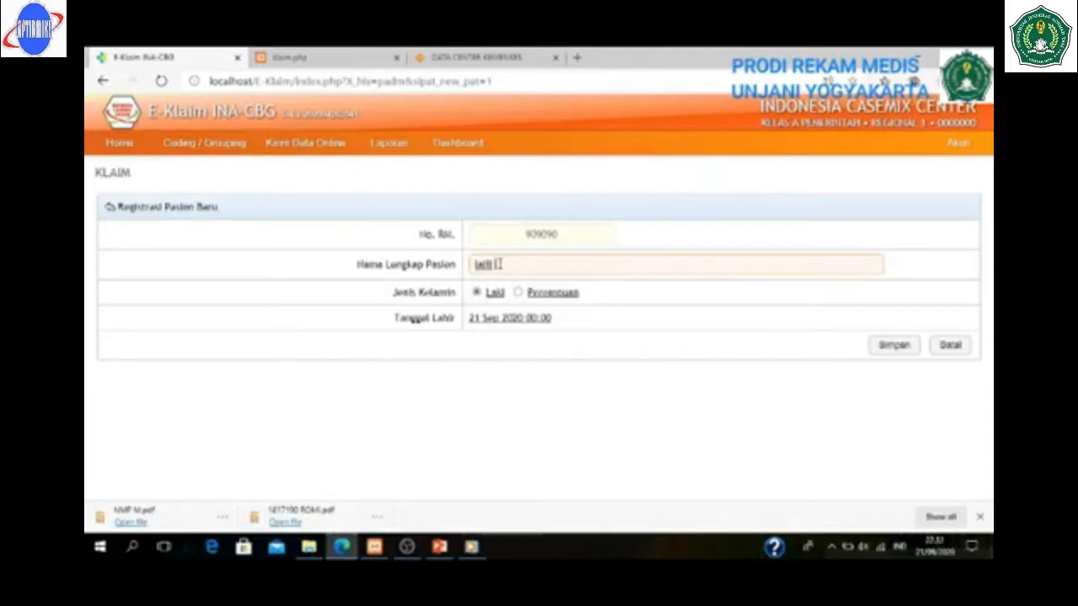
pyautogui.click(518, 292)
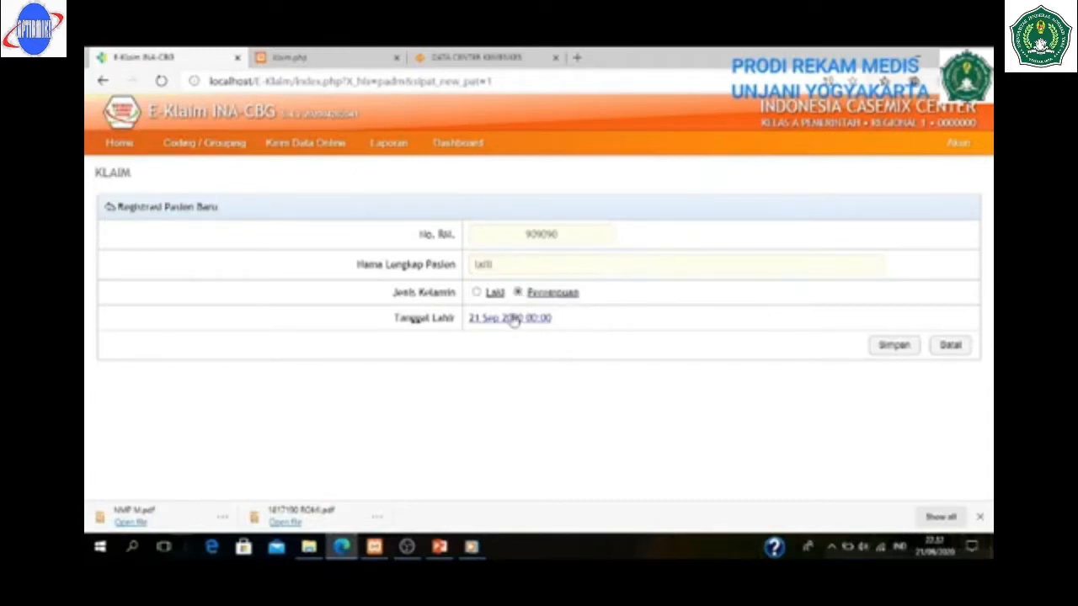
pyautogui.click(514, 320)
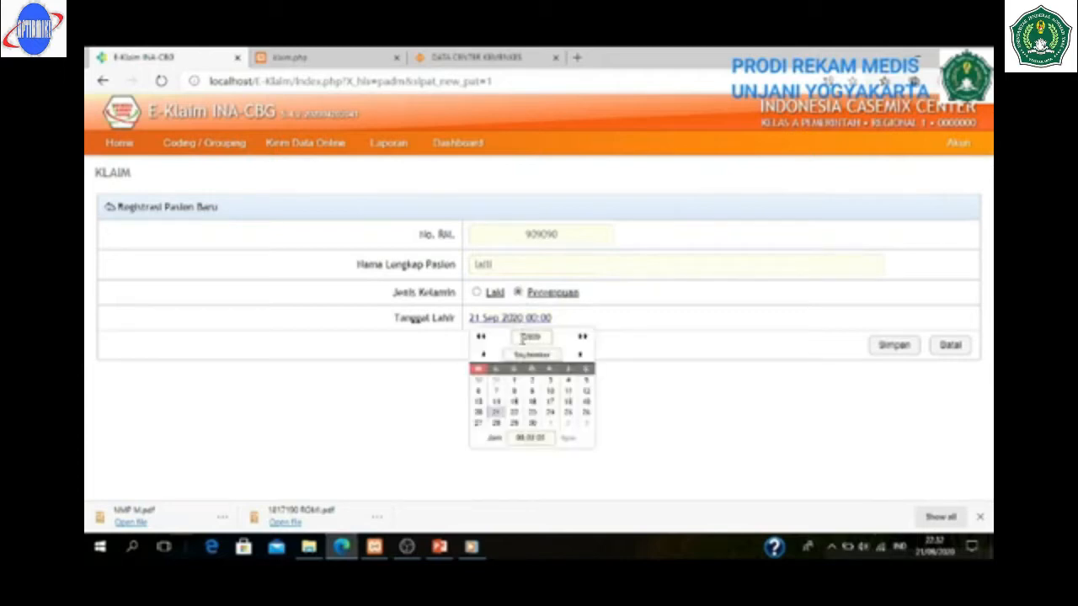
pyautogui.doubleClick(533, 337)
pyautogui.write('1987')
pyautogui.click(894, 347)
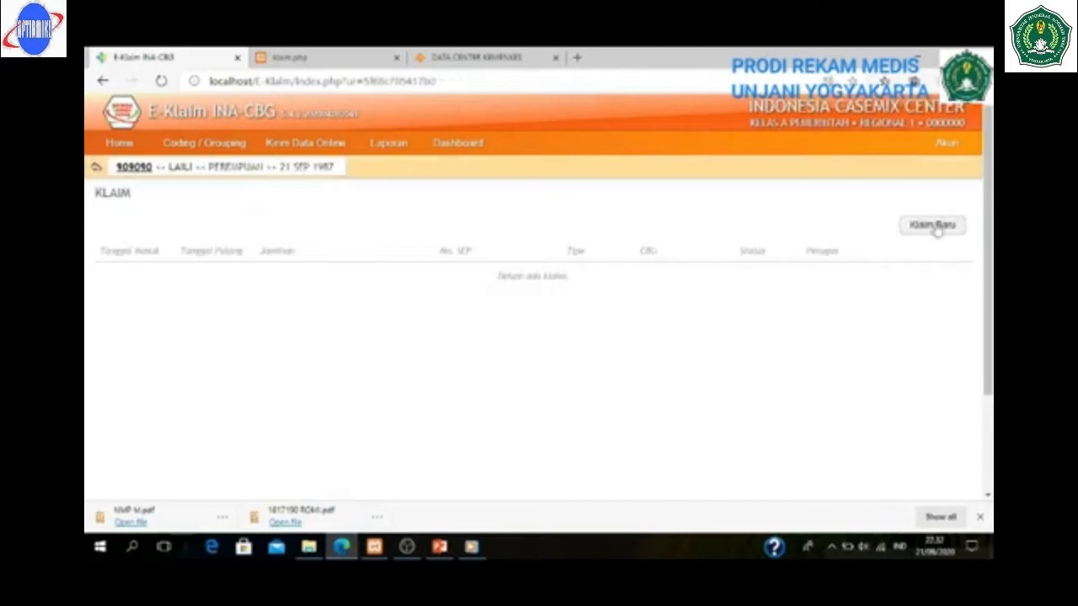
# - Create a new outpatient JKN claim and enter the participant and SEP numbers
pyautogui.click(933, 225)
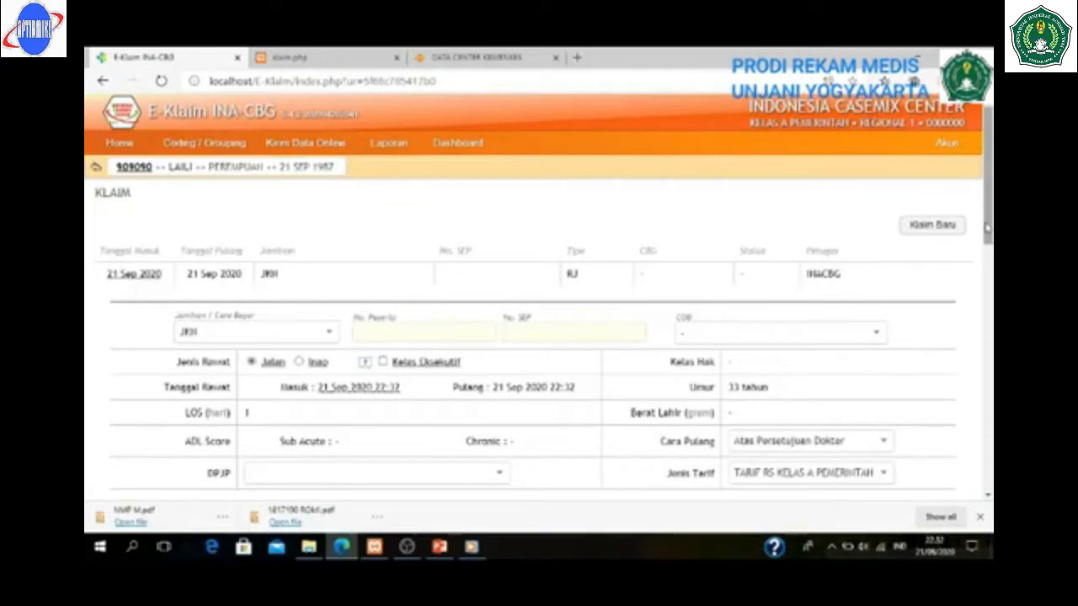
pyautogui.moveTo(987, 227); pyautogui.dragTo(987, 252)
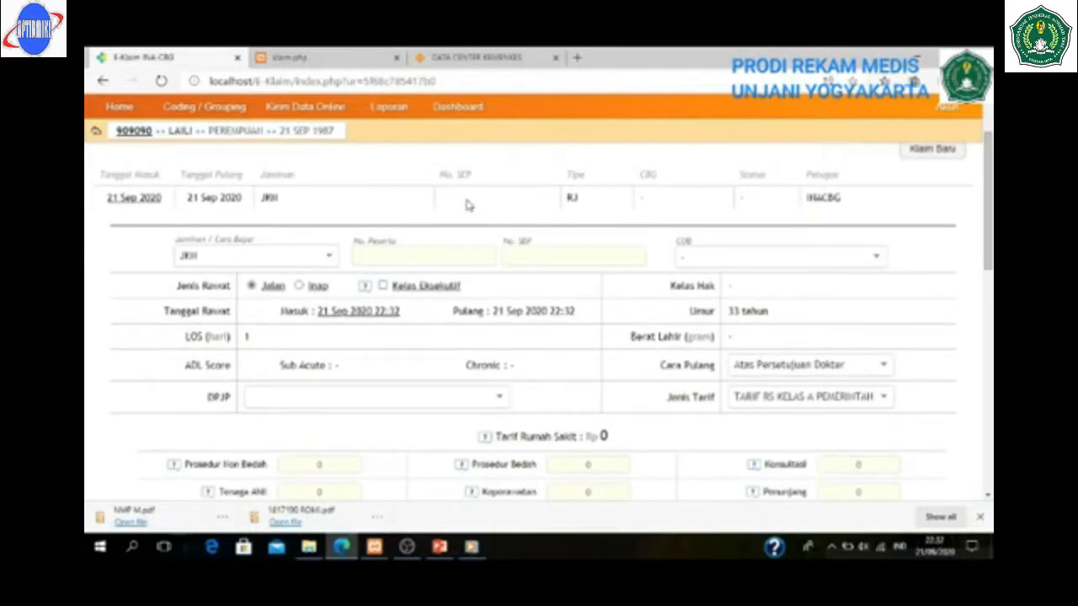
pyautogui.click(431, 257)
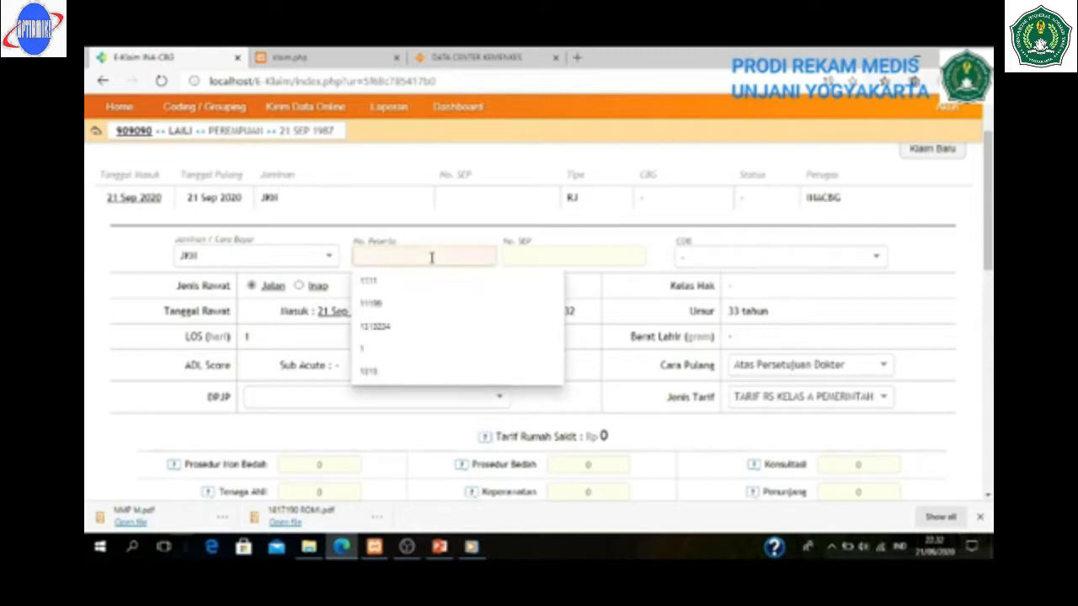
pyautogui.write('1234')
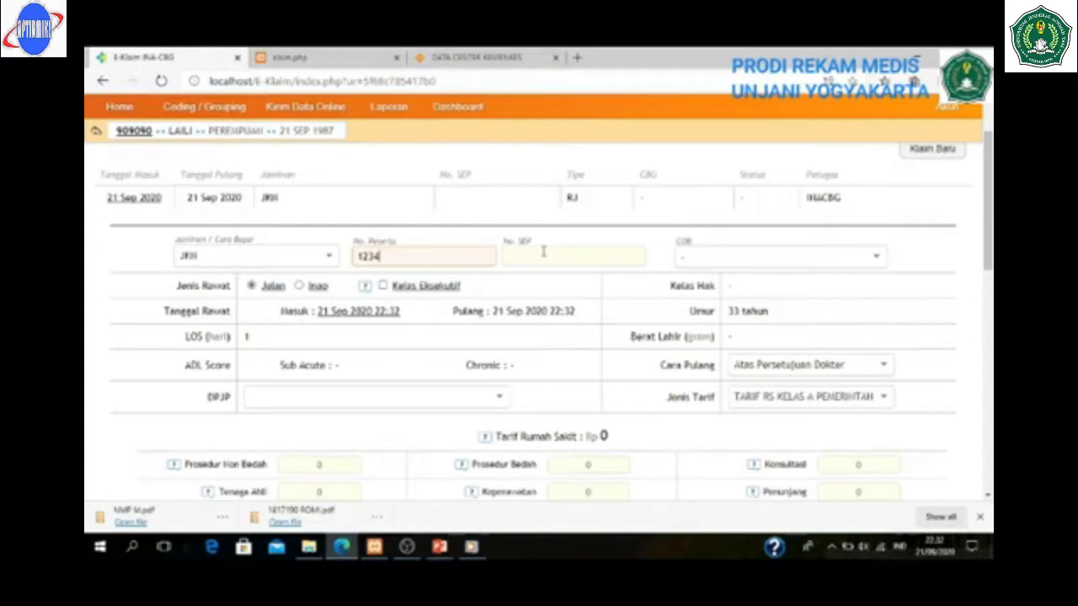
pyautogui.click(543, 251)
pyautogui.write('12345')
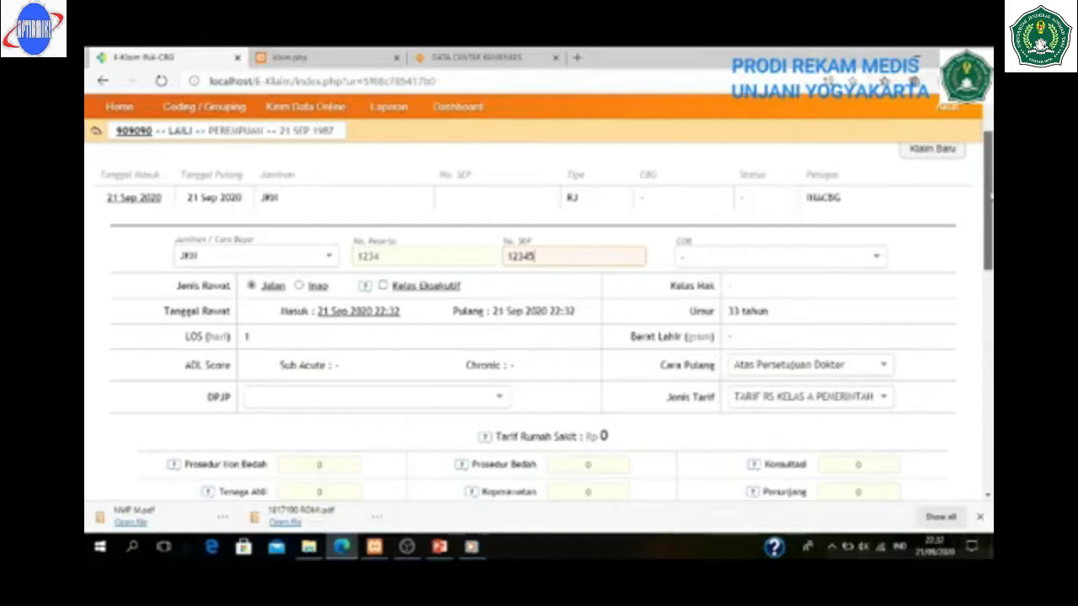
pyautogui.moveTo(991, 196); pyautogui.dragTo(985, 264)
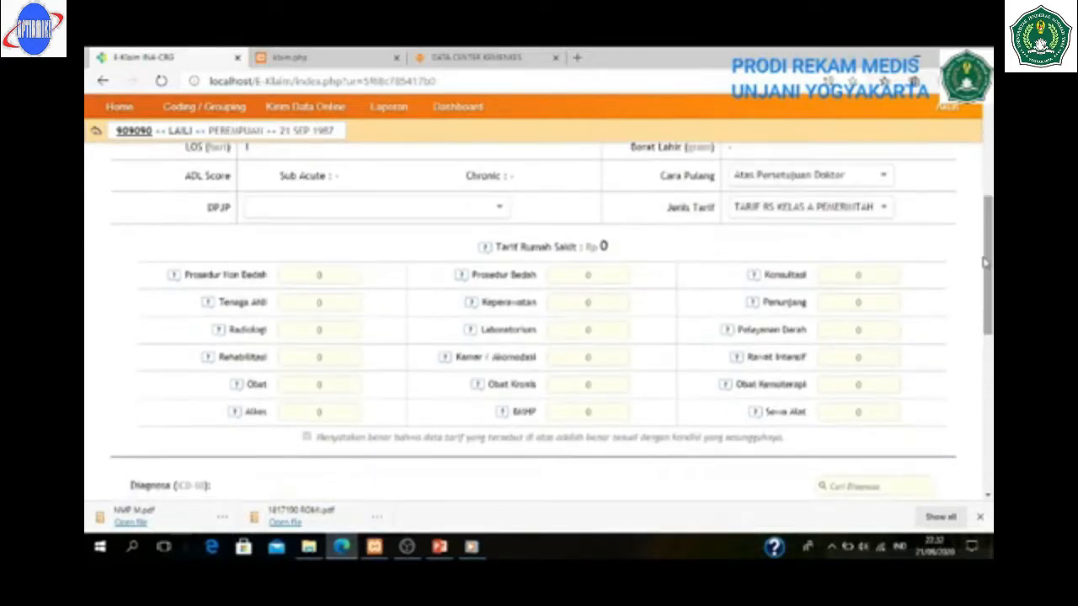
# - Enter tariffs of Konsultasi 300,000 and Obat 50,000
pyautogui.click(844, 276)
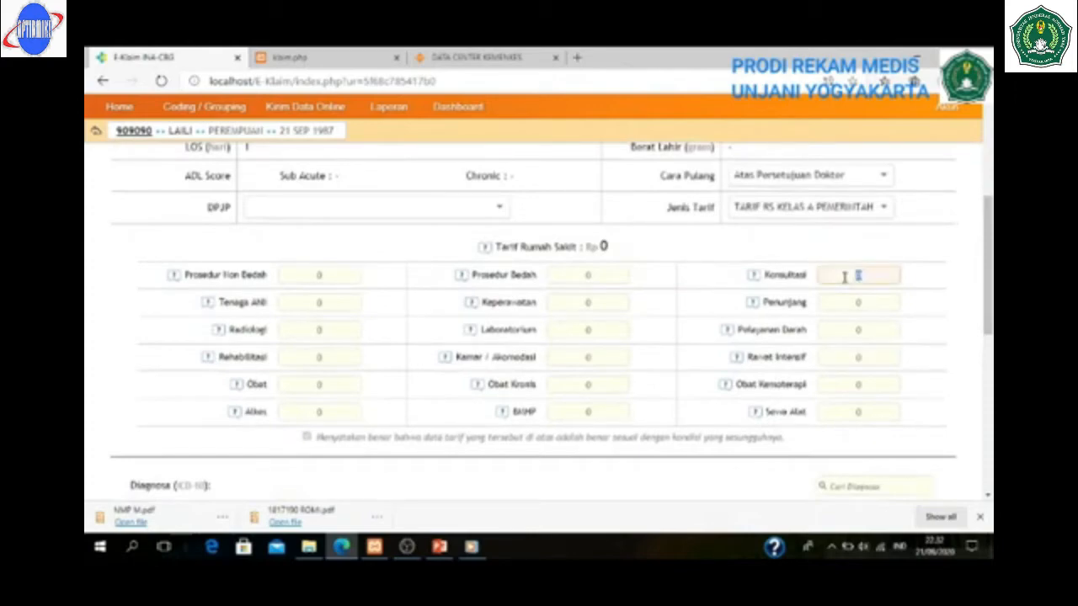
pyautogui.write('1')
pyautogui.press('BackSpace')
pyautogui.write('300,')
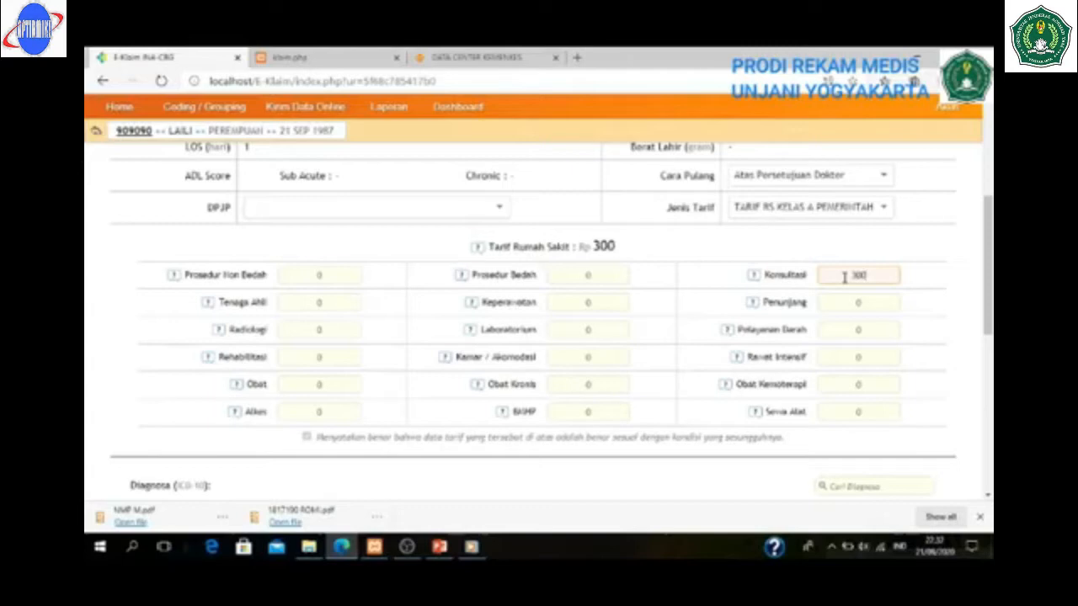
pyautogui.write('000')
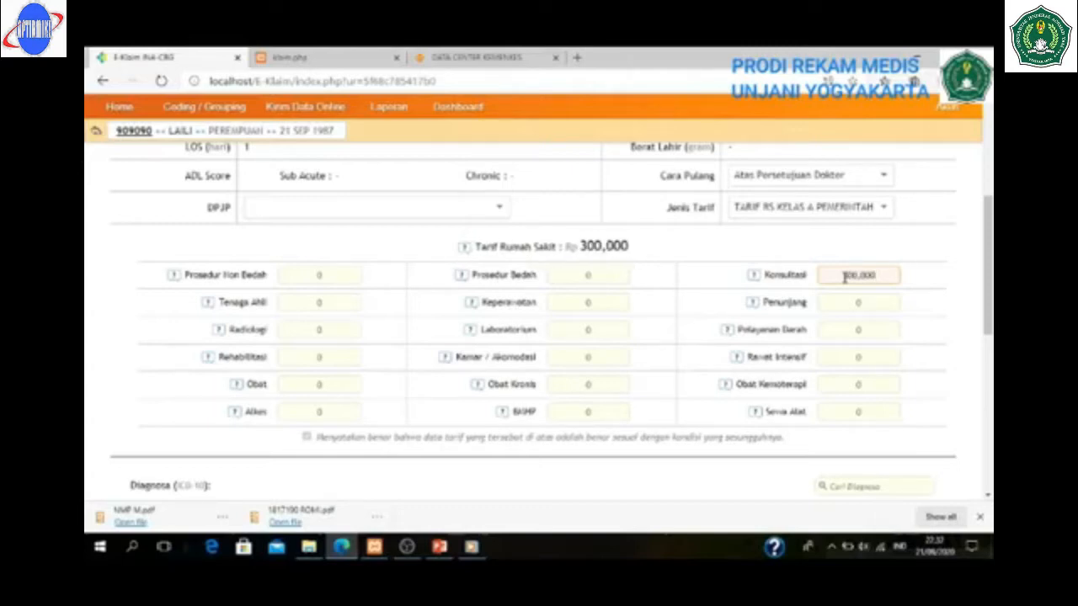
pyautogui.click(309, 386)
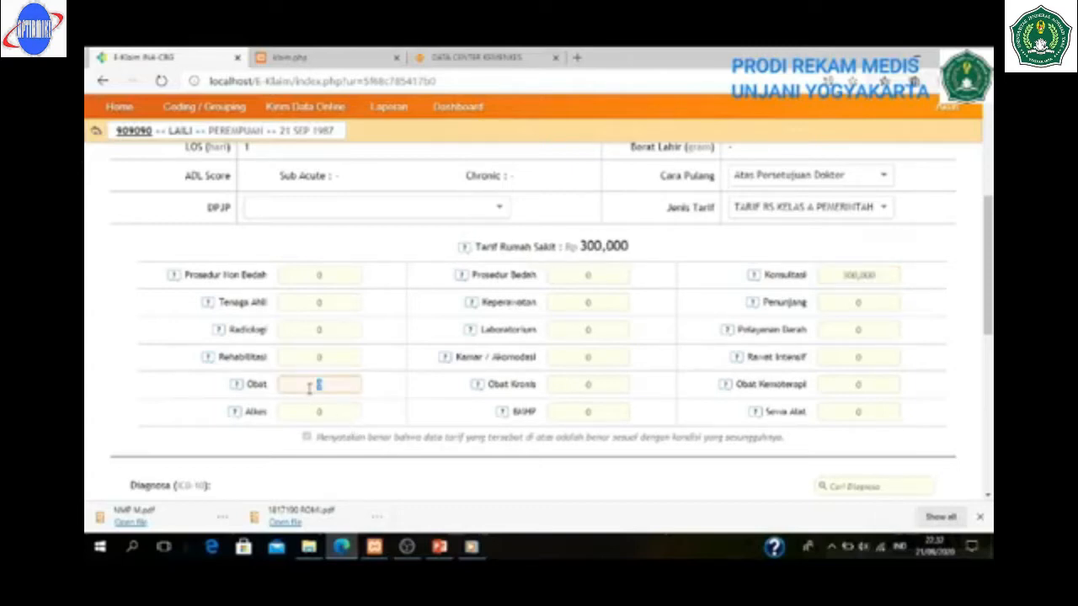
pyautogui.write('50,000')
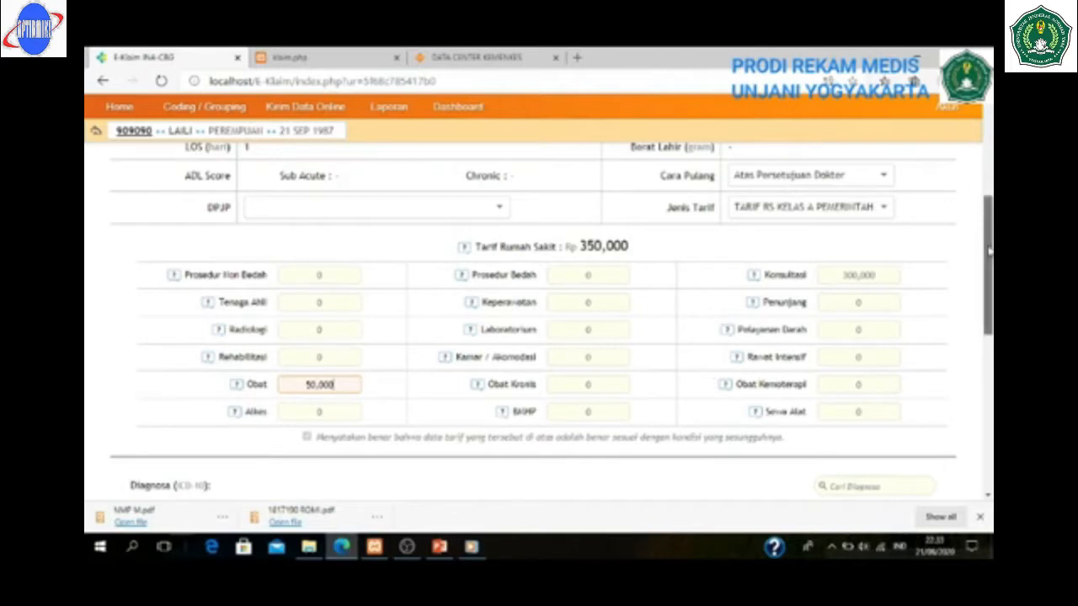
pyautogui.moveTo(990, 250); pyautogui.dragTo(987, 303)
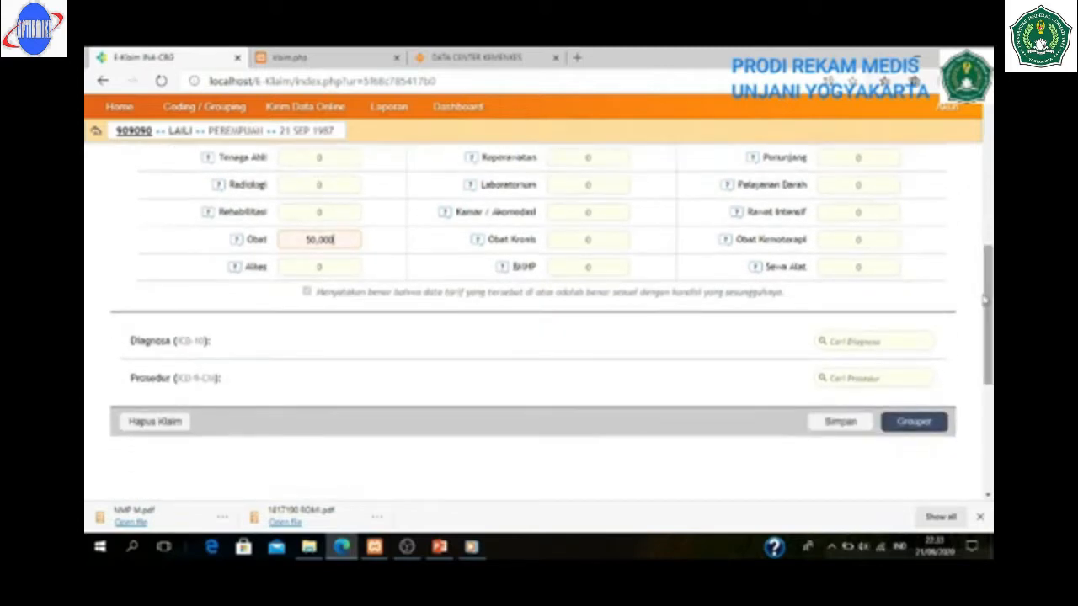
# - Add primary diagnosis H10.9 Conjunctivitis, unspecified, run the grouper, and acknowledge the DPJP alert
pyautogui.click(847, 341)
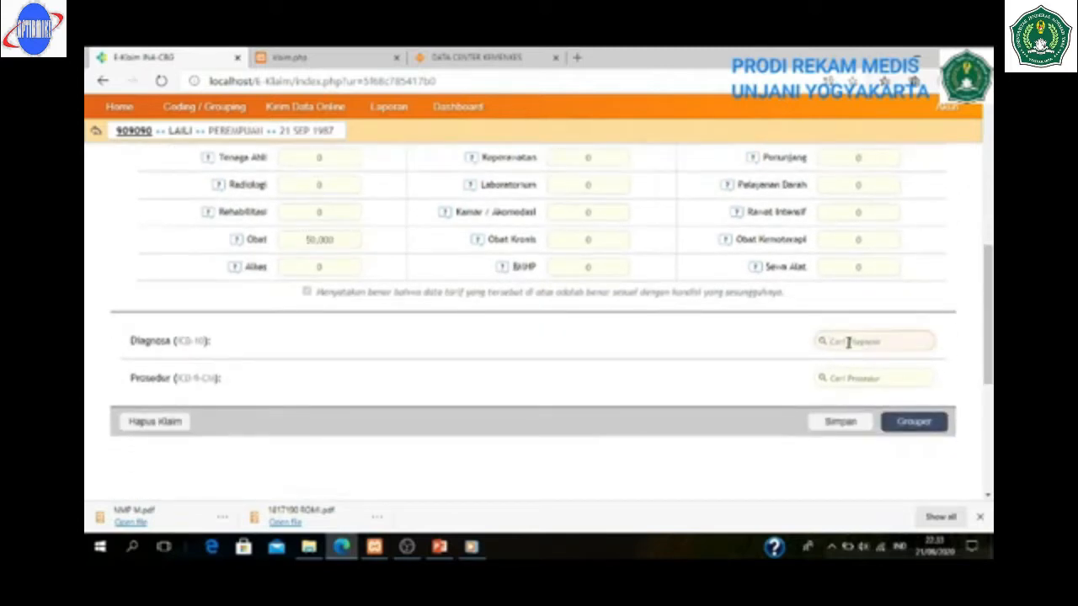
pyautogui.write('hip')
pyautogui.press('Return')
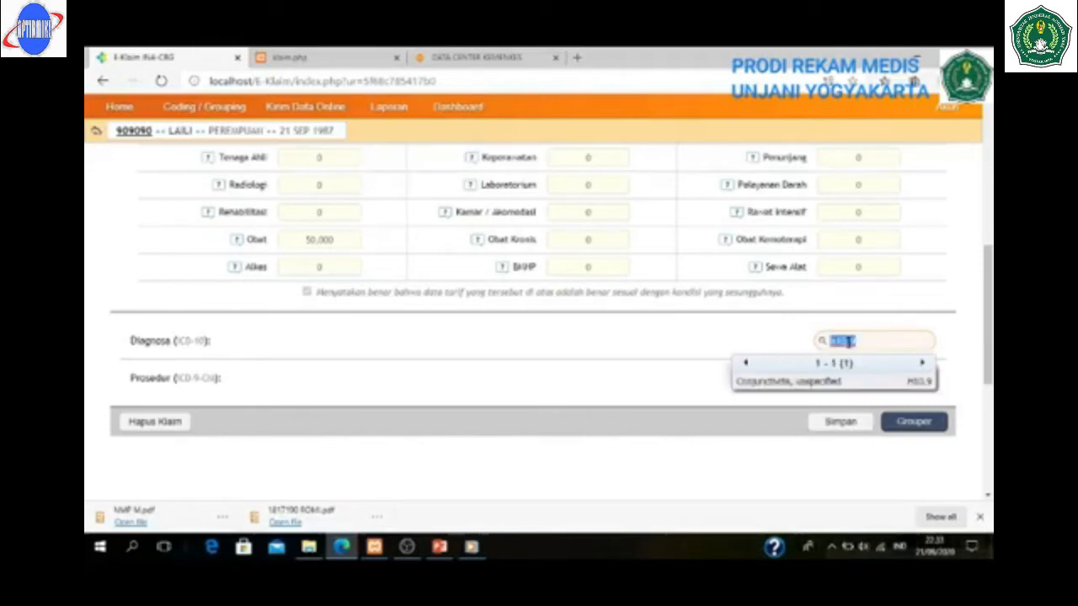
pyautogui.click(878, 389)
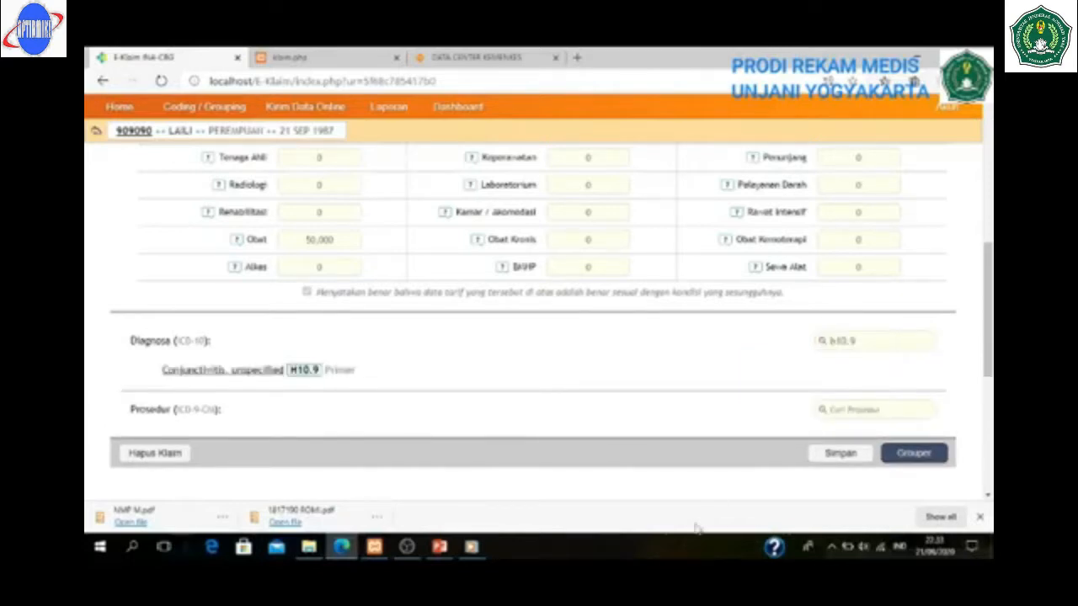
pyautogui.click(918, 456)
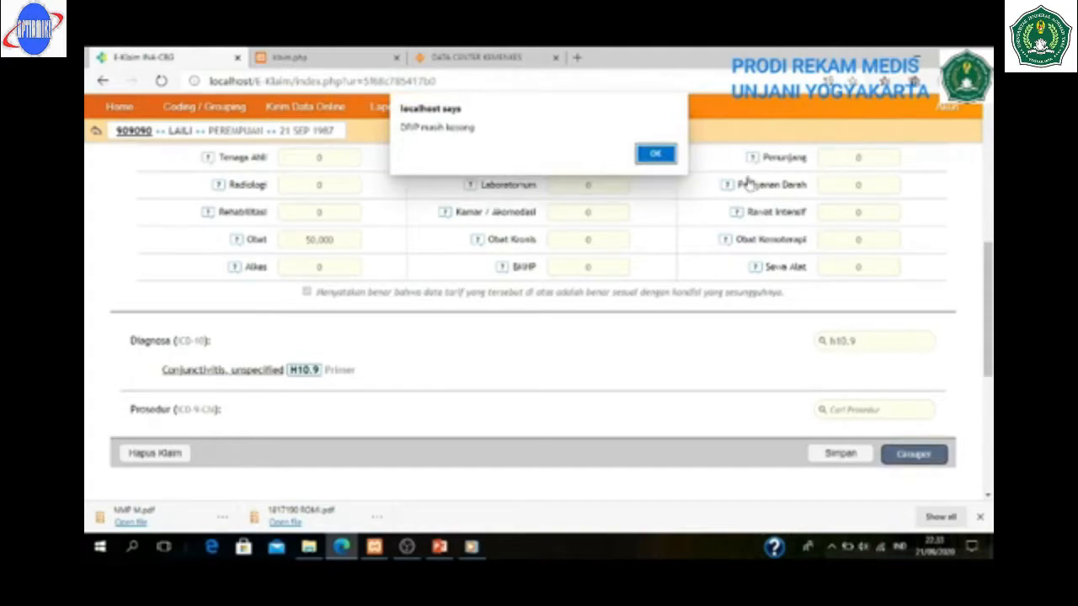
pyautogui.click(662, 153)
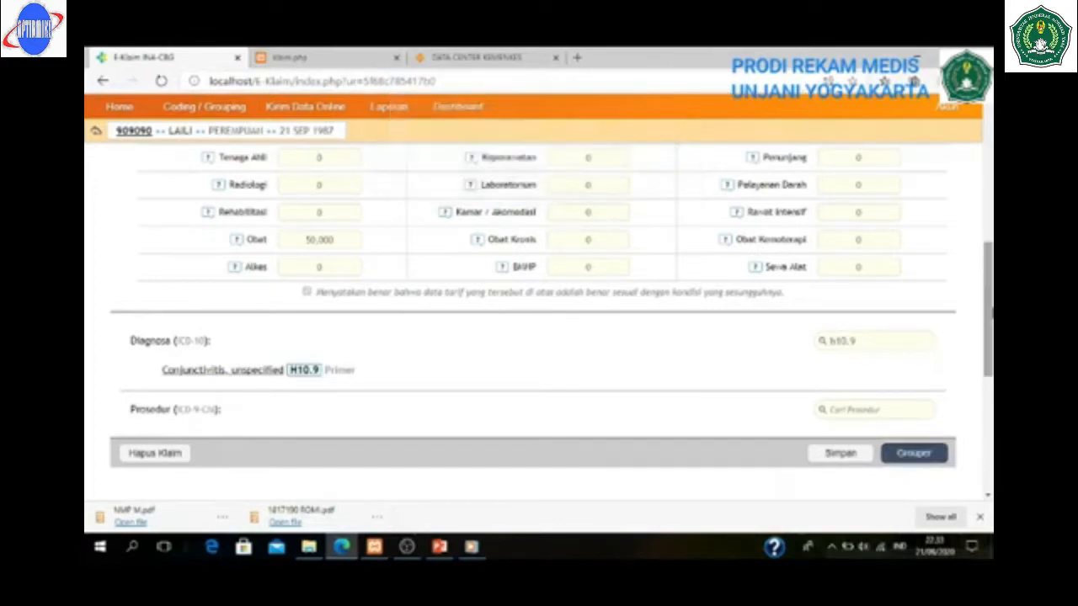
# - Assign an attending doctor from the DPJP list and scroll down to regroup the claim
pyautogui.moveTo(989, 330); pyautogui.dragTo(989, 238)
pyautogui.scroll(1, 990, 238)
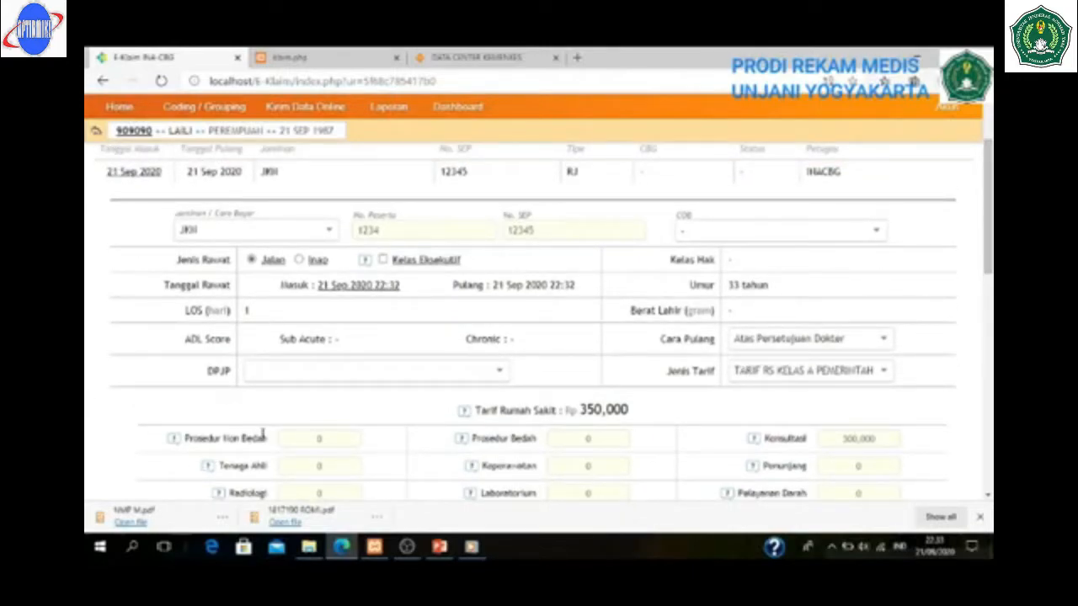
pyautogui.click(279, 373)
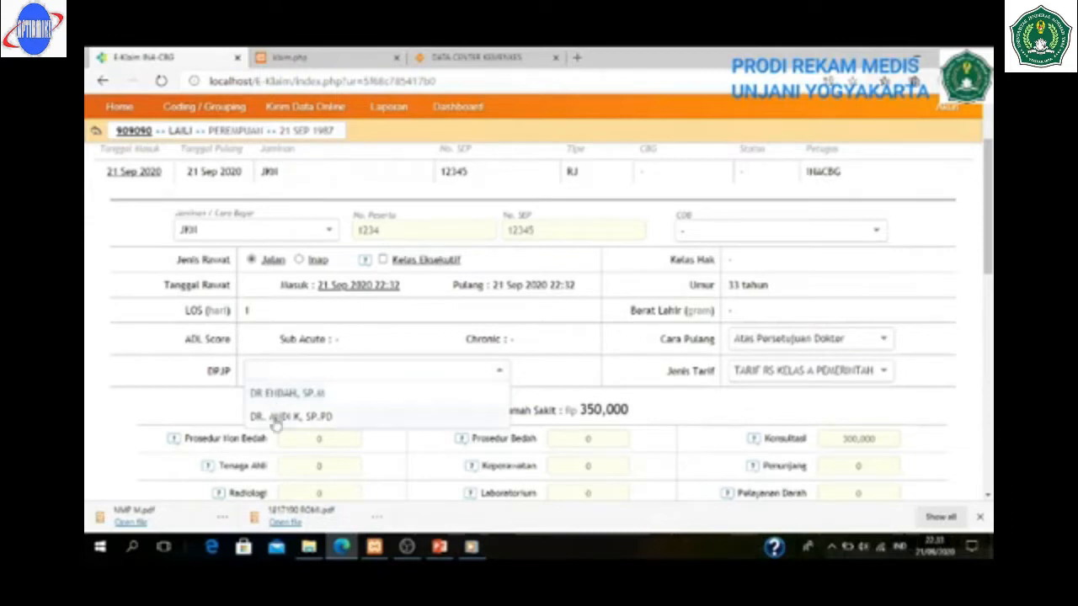
pyautogui.click(286, 394)
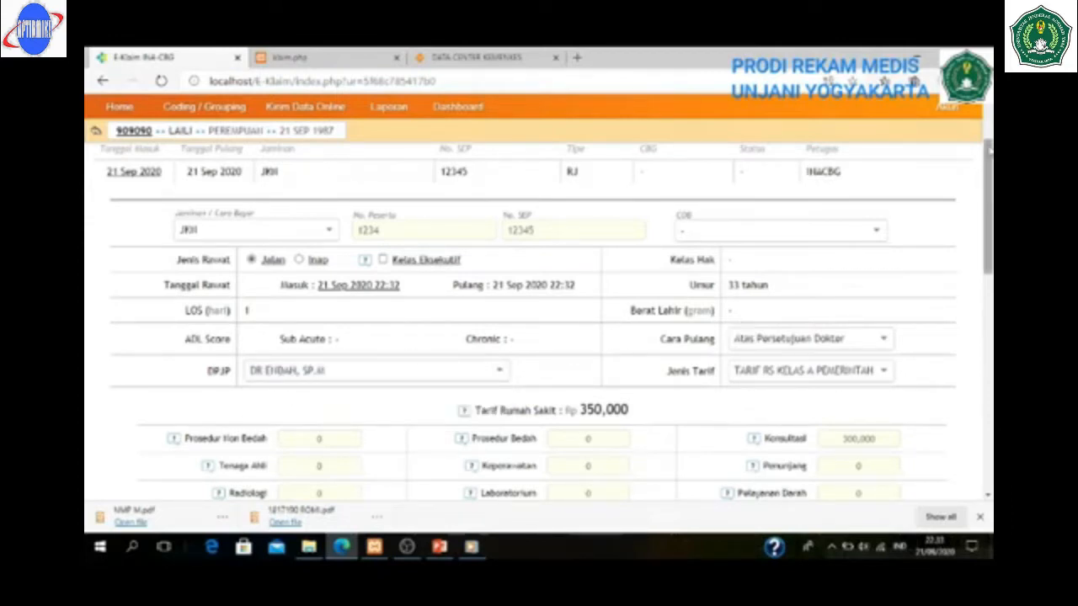
pyautogui.moveTo(990, 161); pyautogui.dragTo(990, 315)
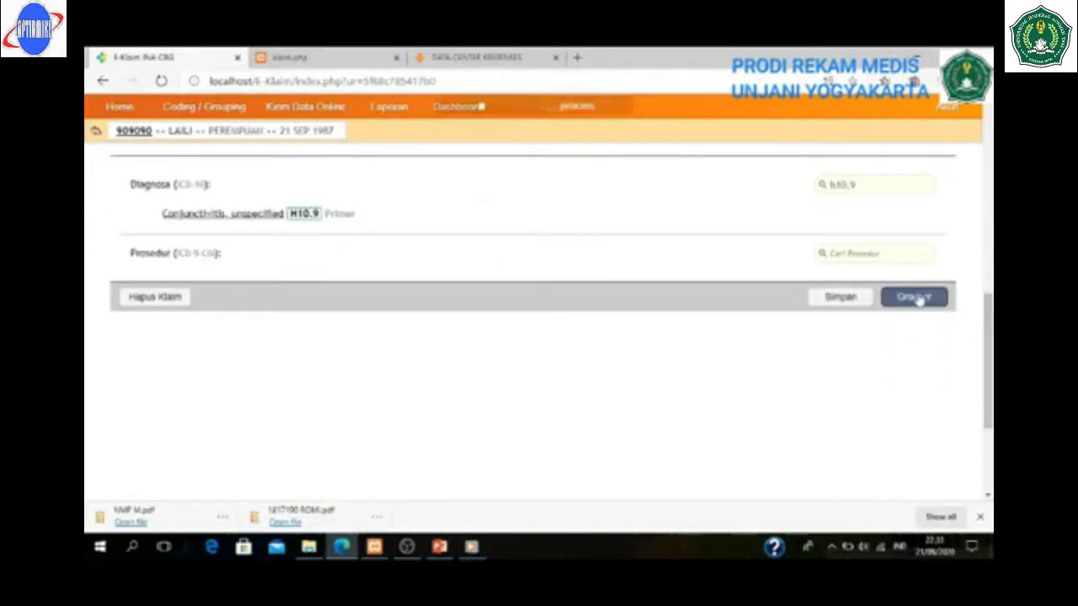
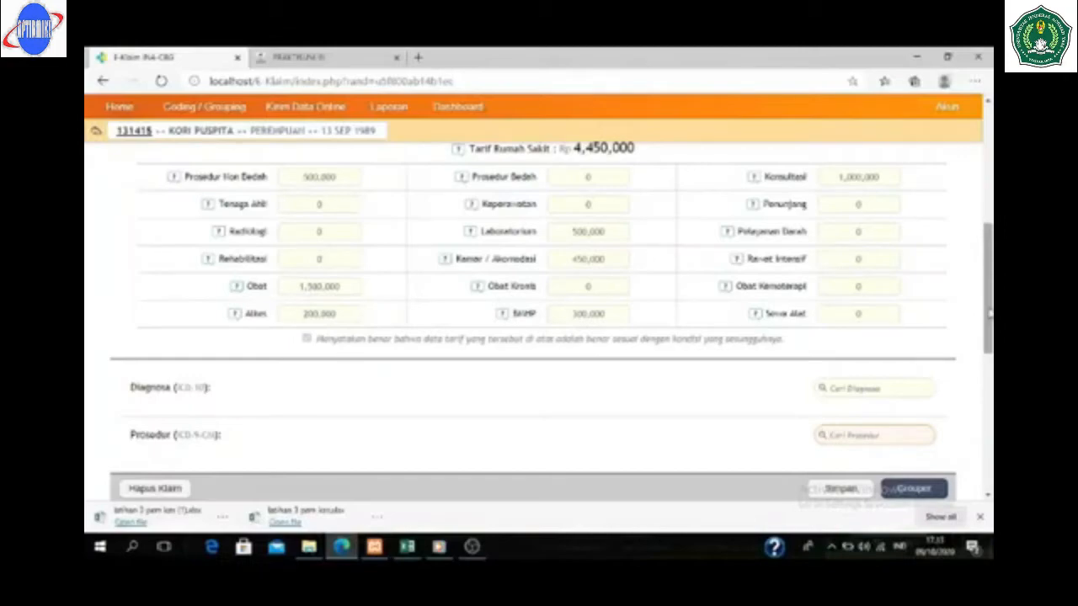
# - Scroll the claim form back up to review the Rp 4,450,000 tariff entries
pyautogui.moveTo(990, 316); pyautogui.dragTo(991, 213)
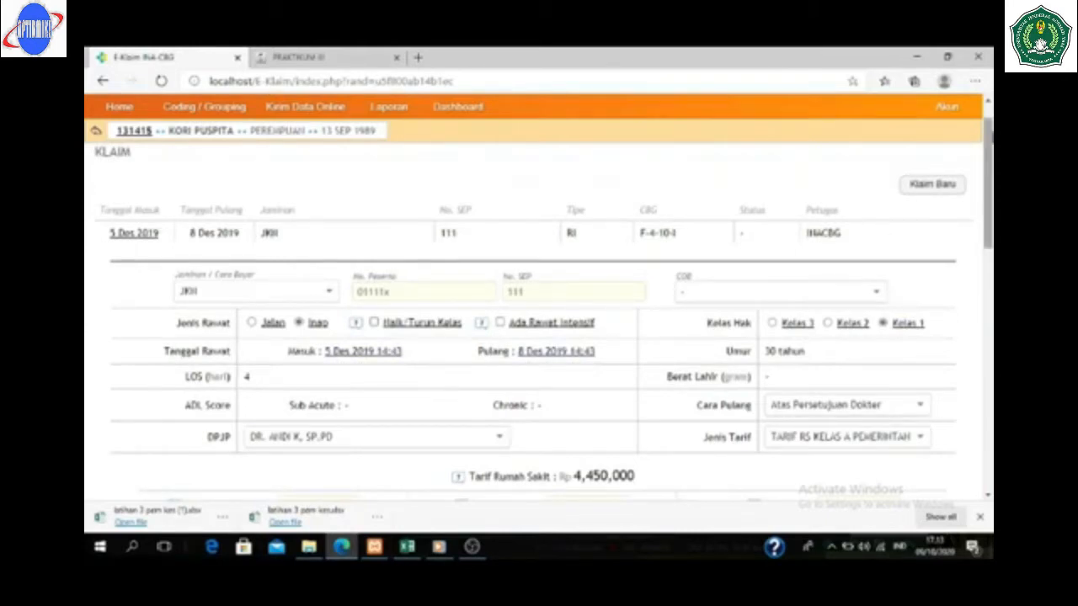
pyautogui.scroll(-3, 990, 154)
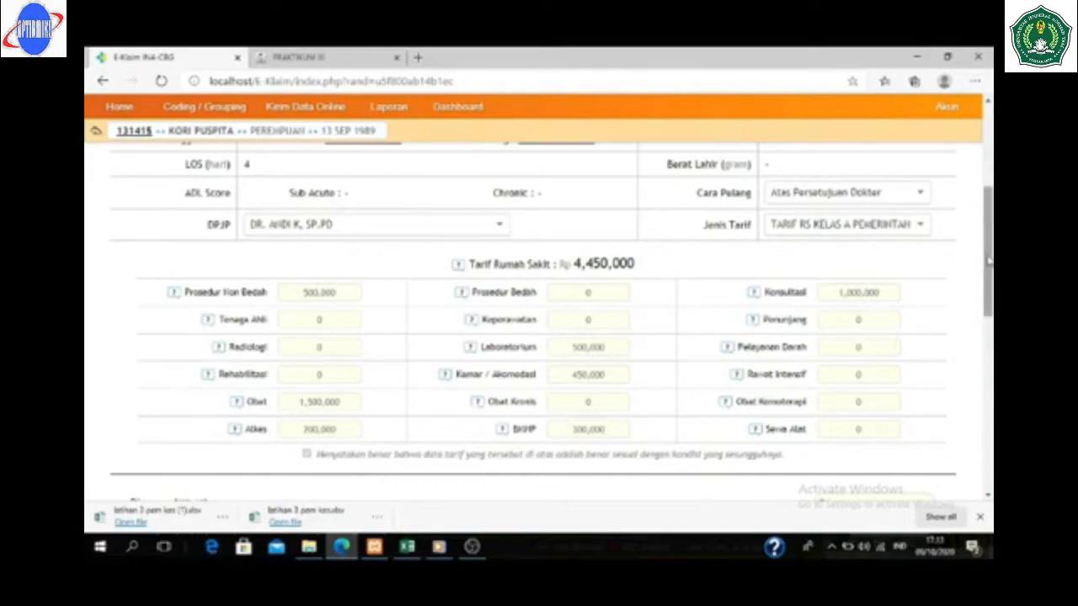
pyautogui.moveTo(989, 263); pyautogui.dragTo(990, 318)
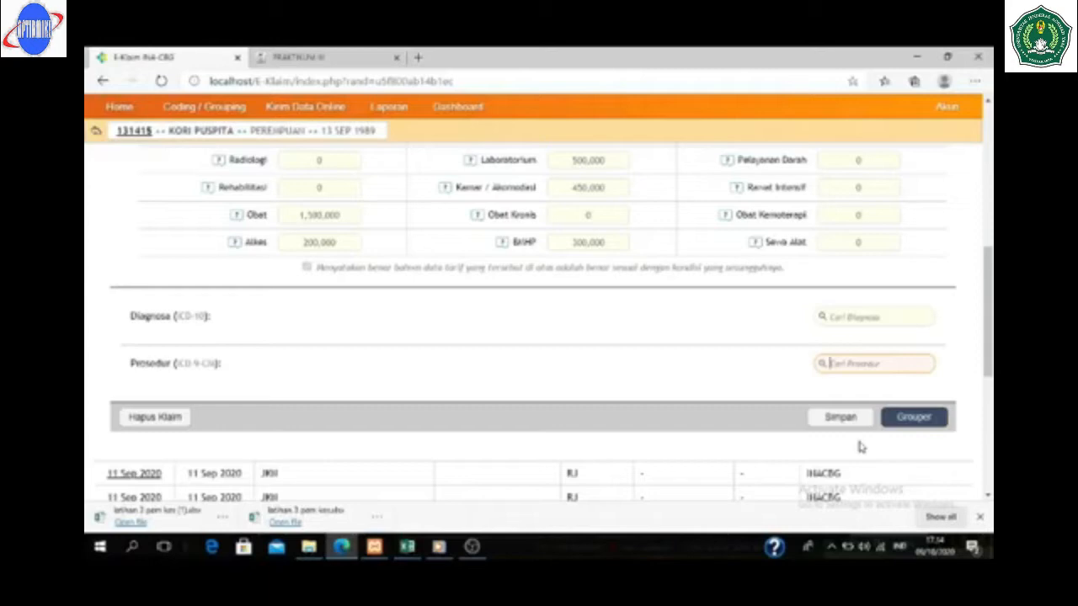
# - Add N18.9 chronic renal failure as primary diagnosis and E14.9 unspecified diabetes as secondary
pyautogui.click(858, 316)
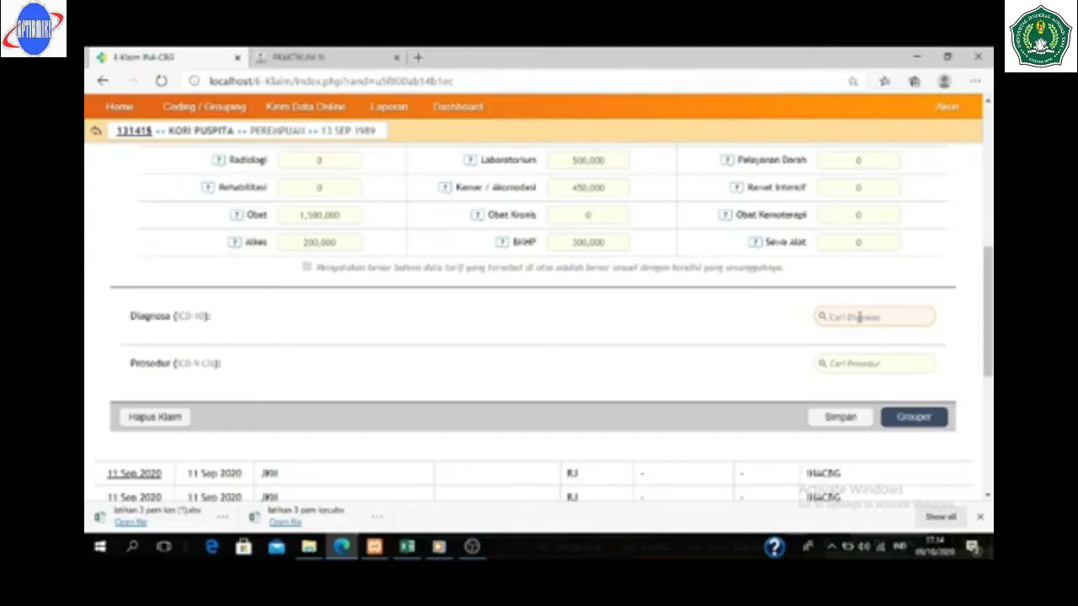
pyautogui.write('n18.9')
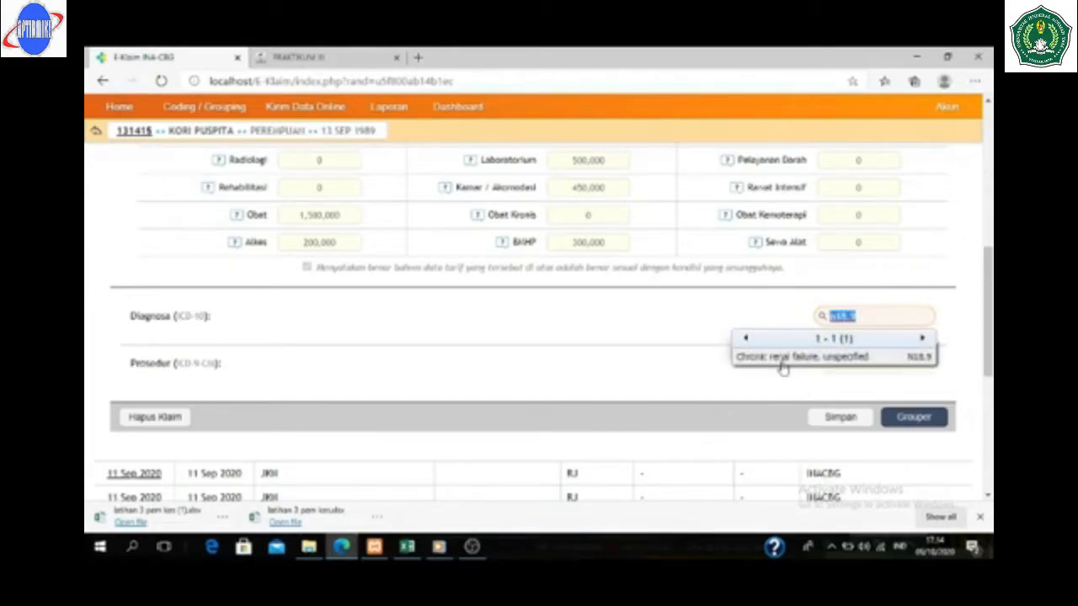
pyautogui.click(782, 362)
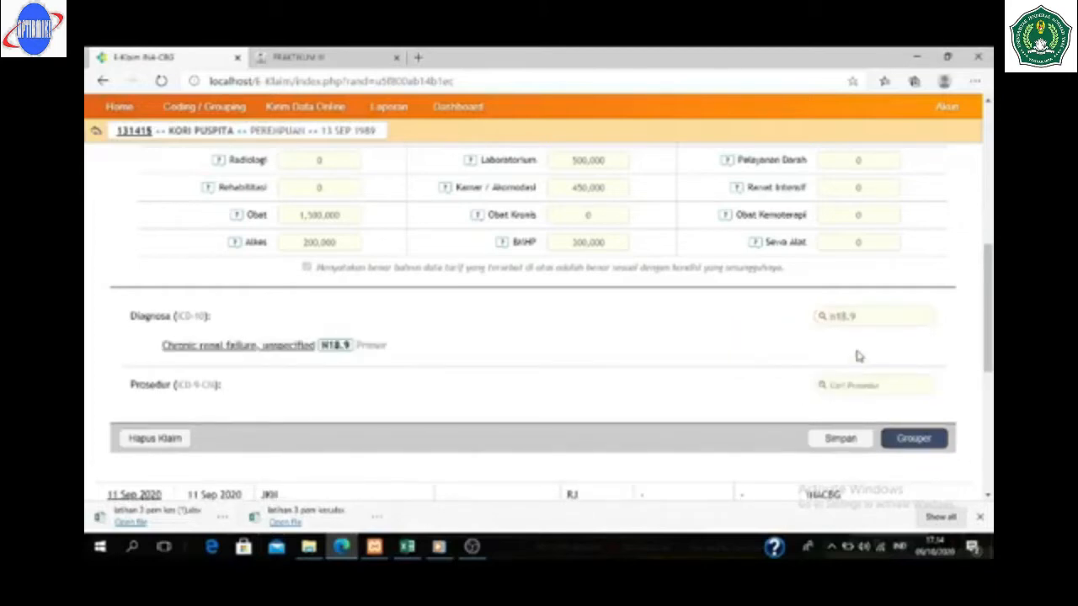
pyautogui.click(866, 317)
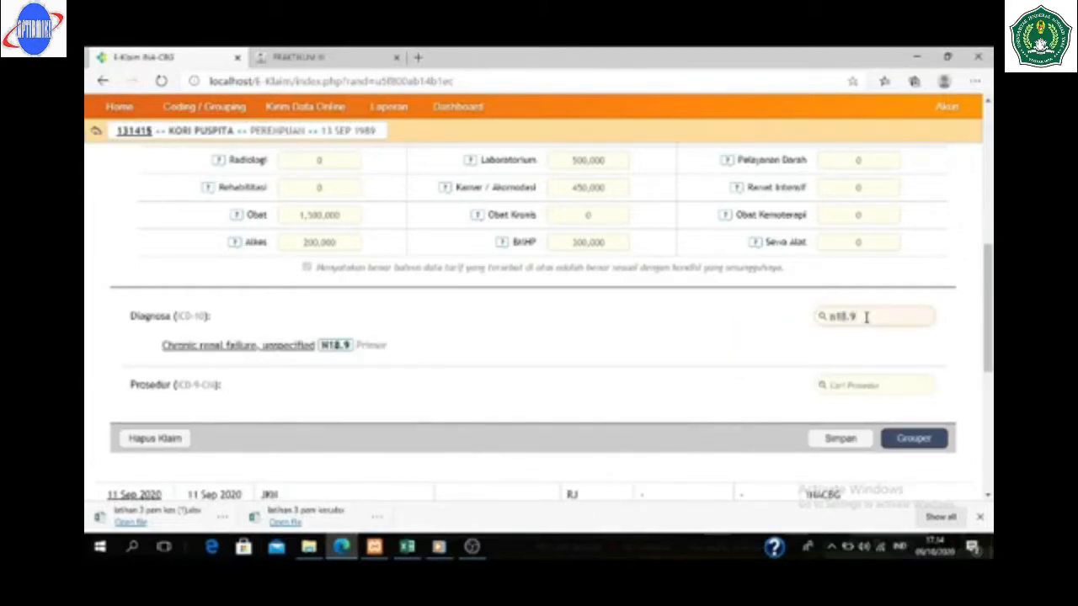
pyautogui.press('BackSpace')
pyautogui.press('BackSpace')
pyautogui.press('BackSpace')
pyautogui.press('BackSpace')
pyautogui.press('BackSpace')
pyautogui.write('e14.9')
pyautogui.press('Return')
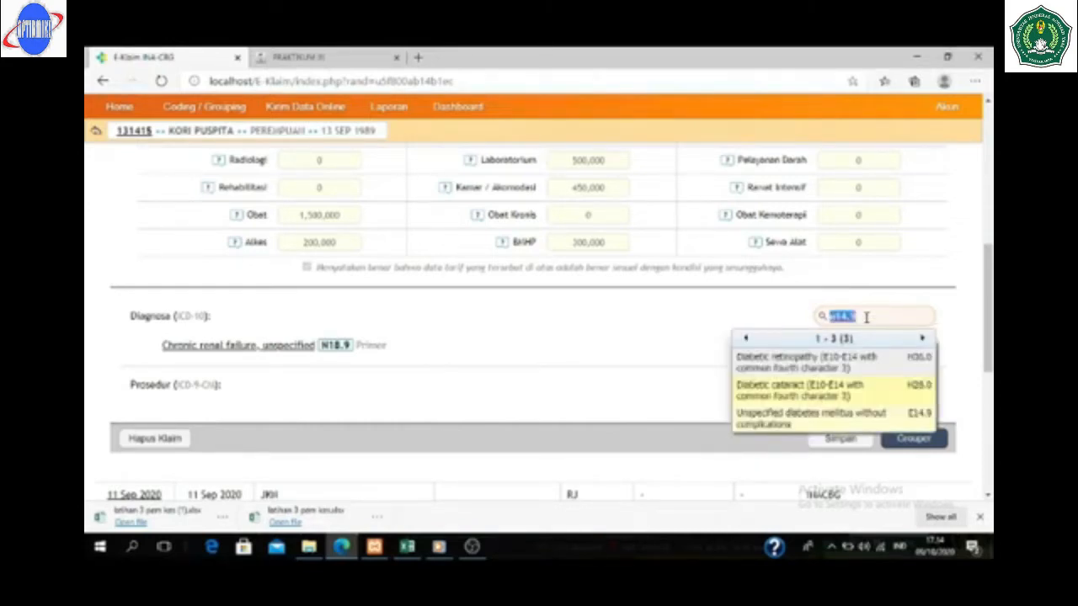
pyautogui.click(813, 418)
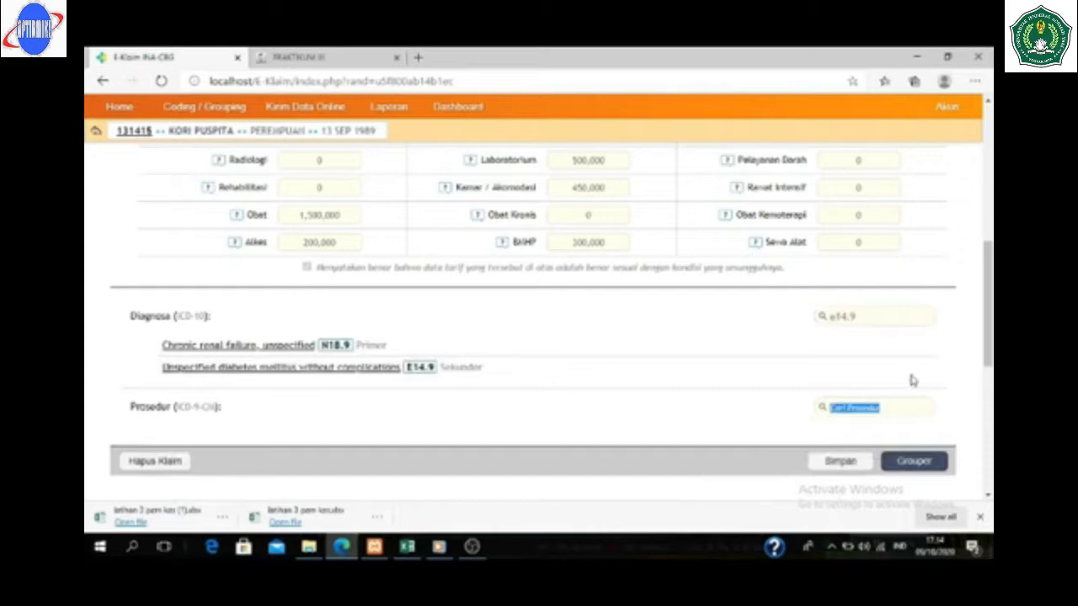
# - Add I10 essential hypertension and Z49.1 extracorporeal dialysis as further secondary diagnoses
pyautogui.click(864, 318)
pyautogui.press('BackSpace')
pyautogui.press('BackSpace')
pyautogui.press('BackSpace')
pyautogui.press('BackSpace')
pyautogui.press('BackSpace')
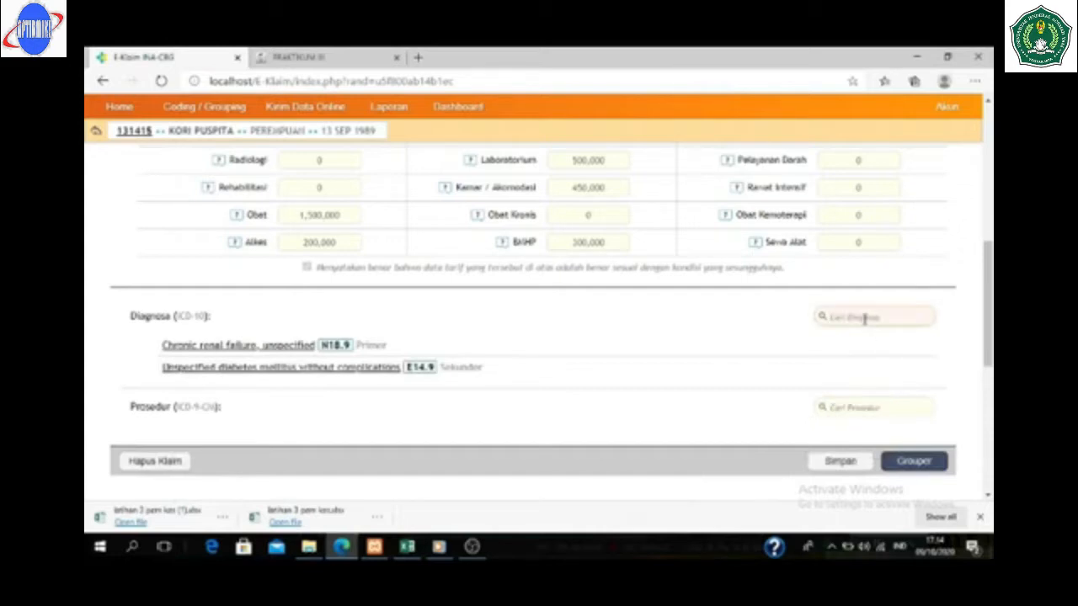
pyautogui.write('i10')
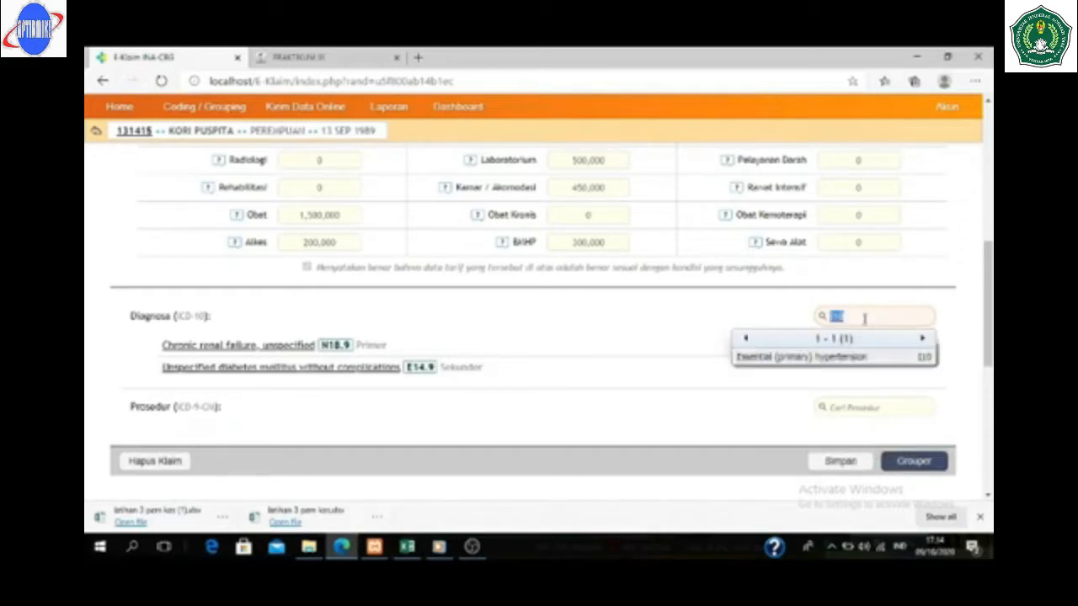
pyautogui.click(797, 362)
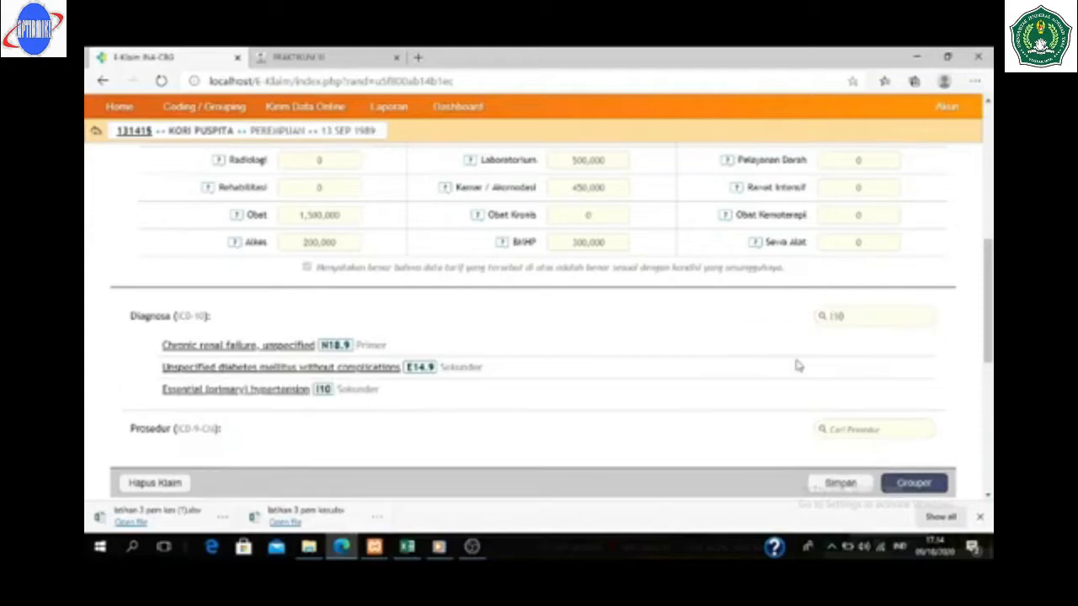
pyautogui.doubleClick(865, 316)
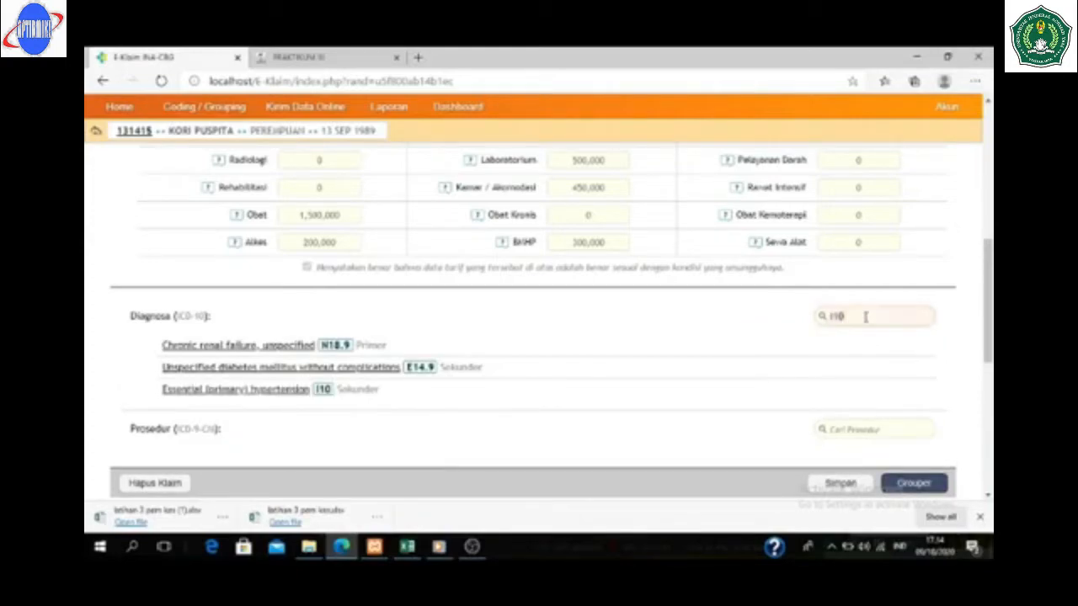
pyautogui.press('BackSpace')
pyautogui.write('e')
pyautogui.write('49.1')
pyautogui.press('Return')
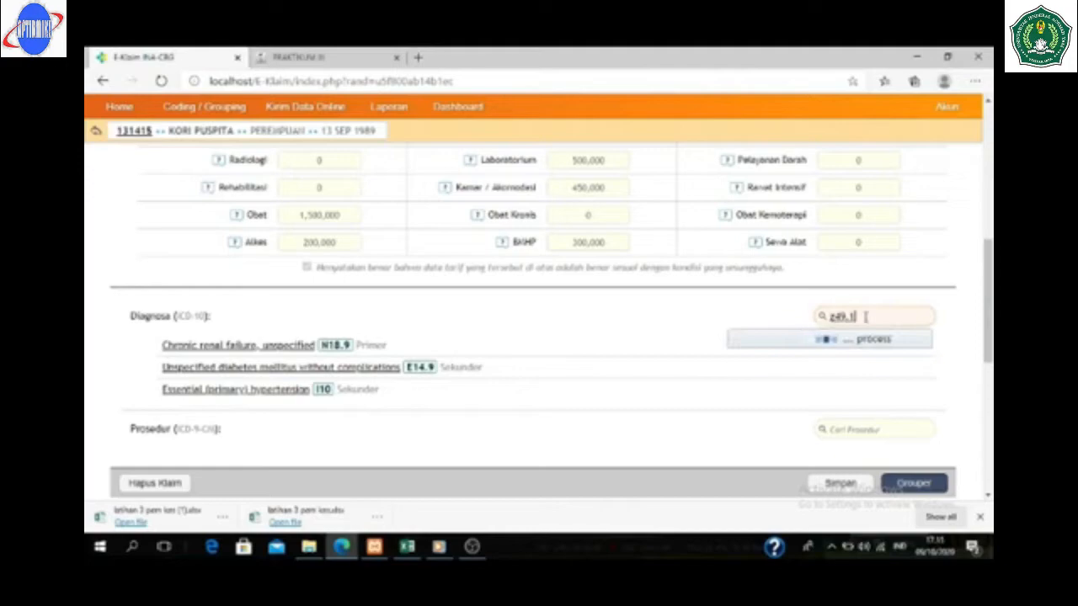
pyautogui.click(805, 359)
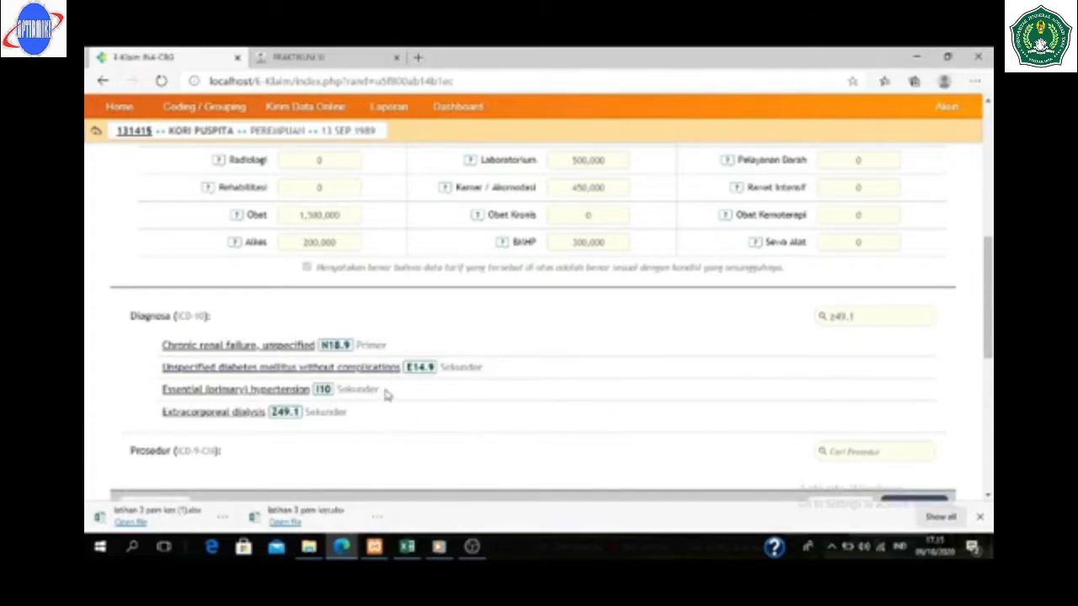
pyautogui.click(841, 451)
# - Code hemodialysis 39.95 as the claim's procedure
pyautogui.scroll(-2, 852, 284)
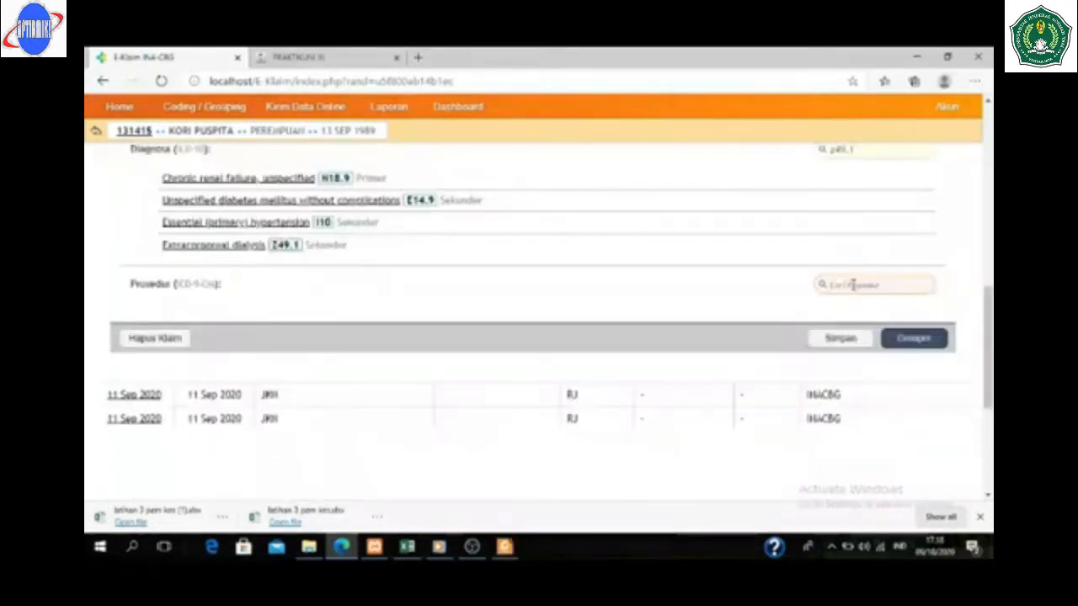
pyautogui.write('39.9')
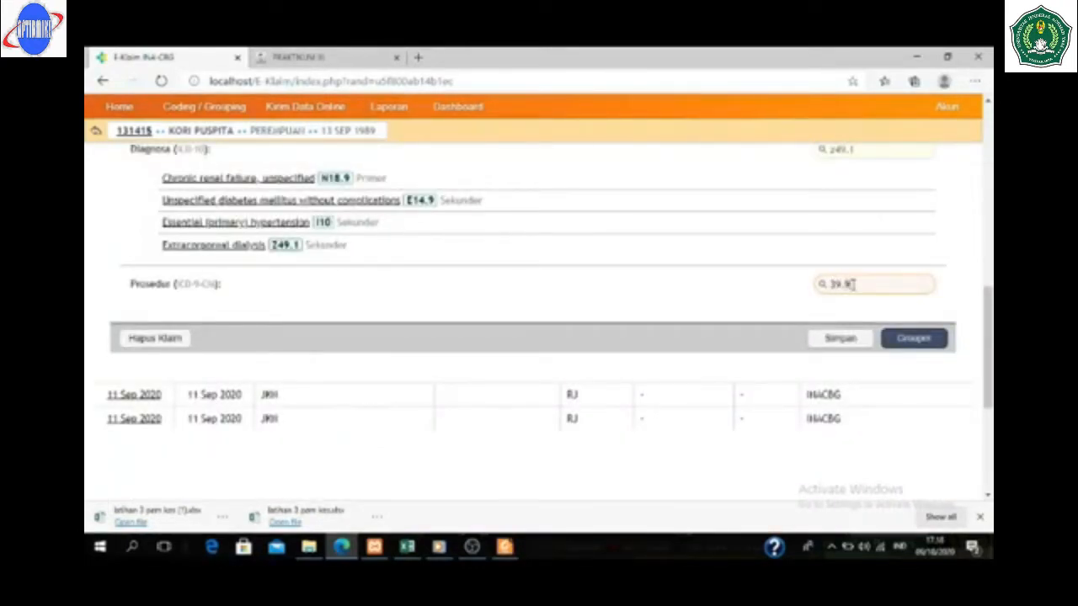
pyautogui.write('5')
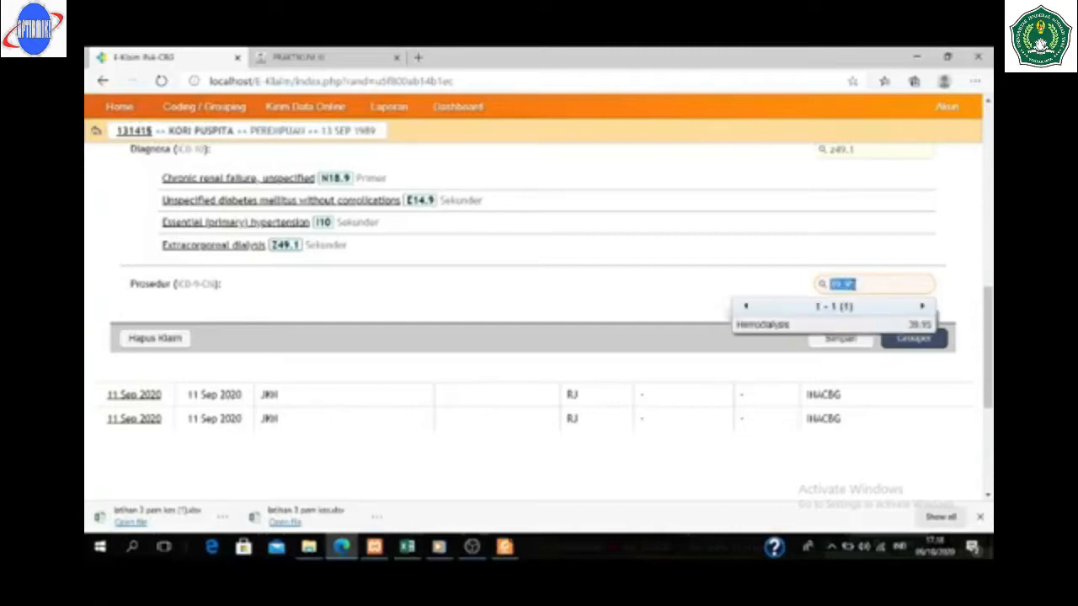
pyautogui.click(758, 326)
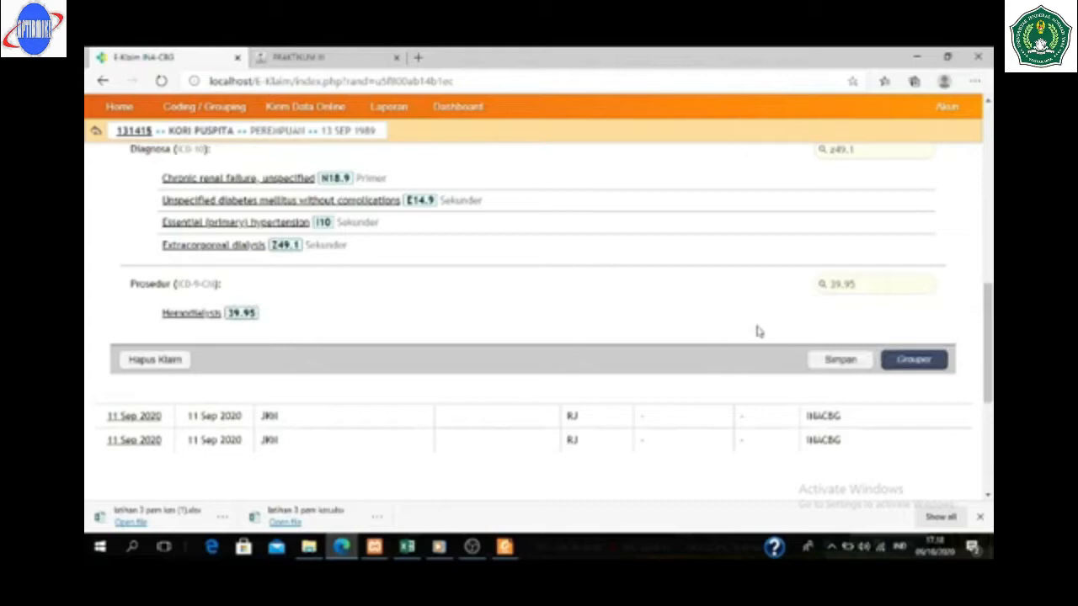
# - Group the claim for Rawat Inap Kelas 1 at Rp 6,436,400, then check the Excel case workbook
pyautogui.click(918, 362)
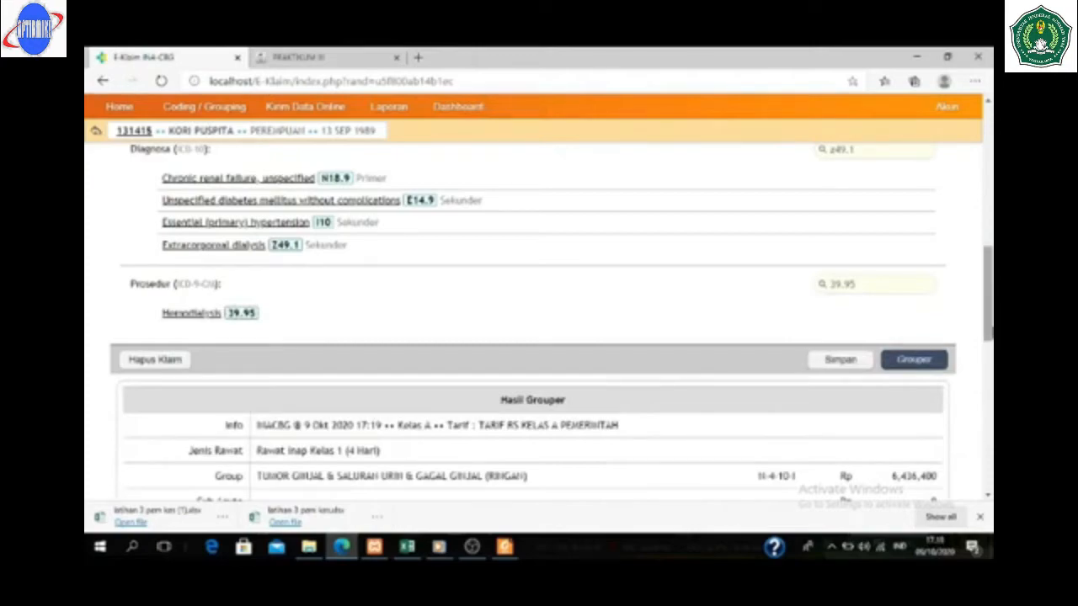
pyautogui.moveTo(987, 332); pyautogui.dragTo(979, 413)
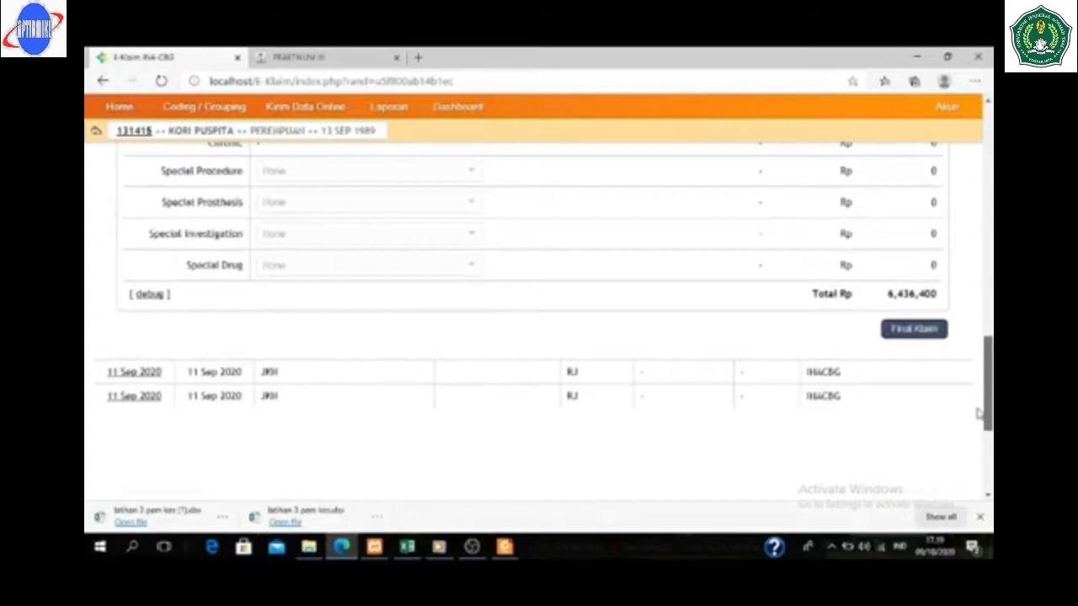
pyautogui.moveTo(979, 413); pyautogui.dragTo(985, 379)
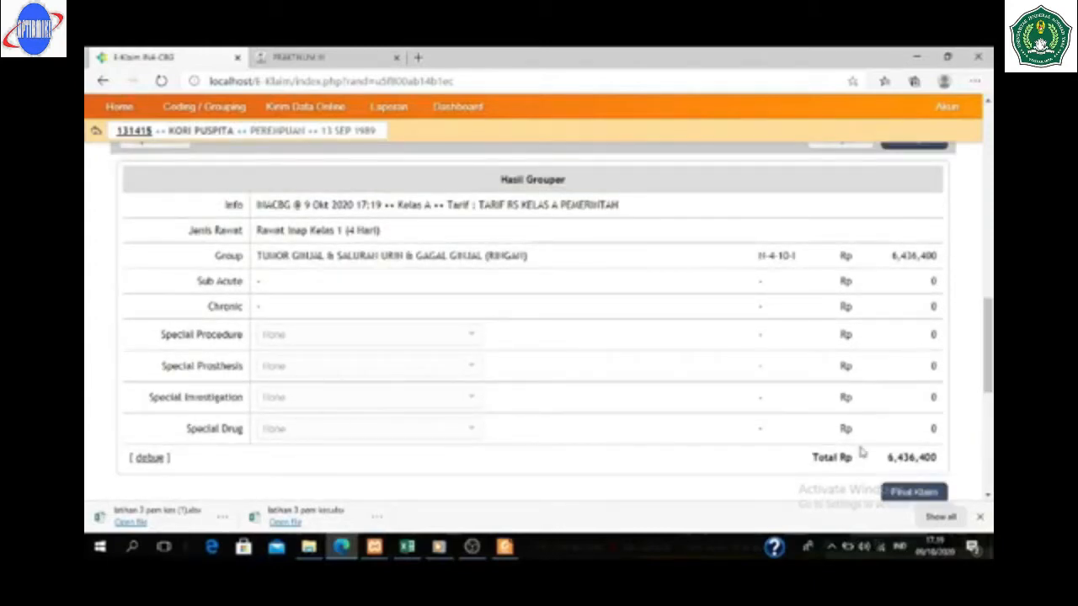
pyautogui.click(408, 547)
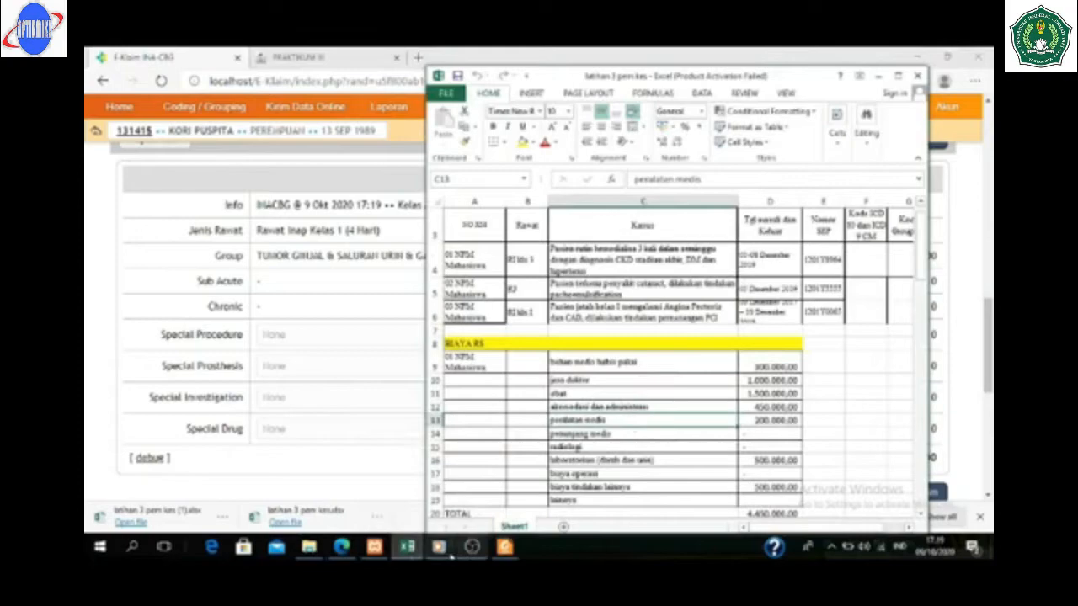
pyautogui.moveTo(410, 552)
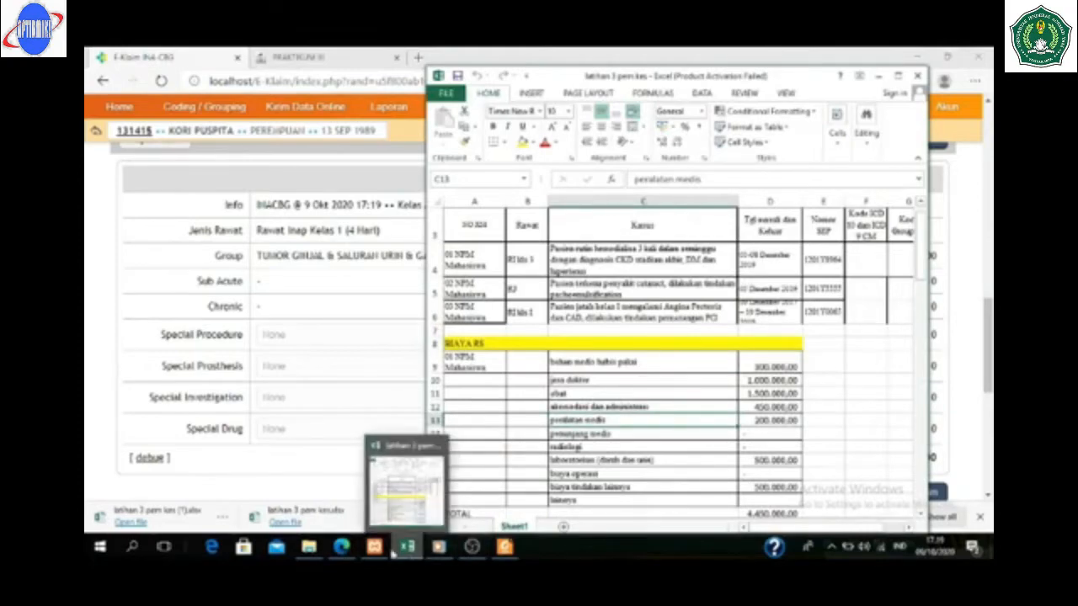
# - Switch the entitled class to Kelas 3 and regroup, yielding Rp 4,597,400
pyautogui.click(341, 548)
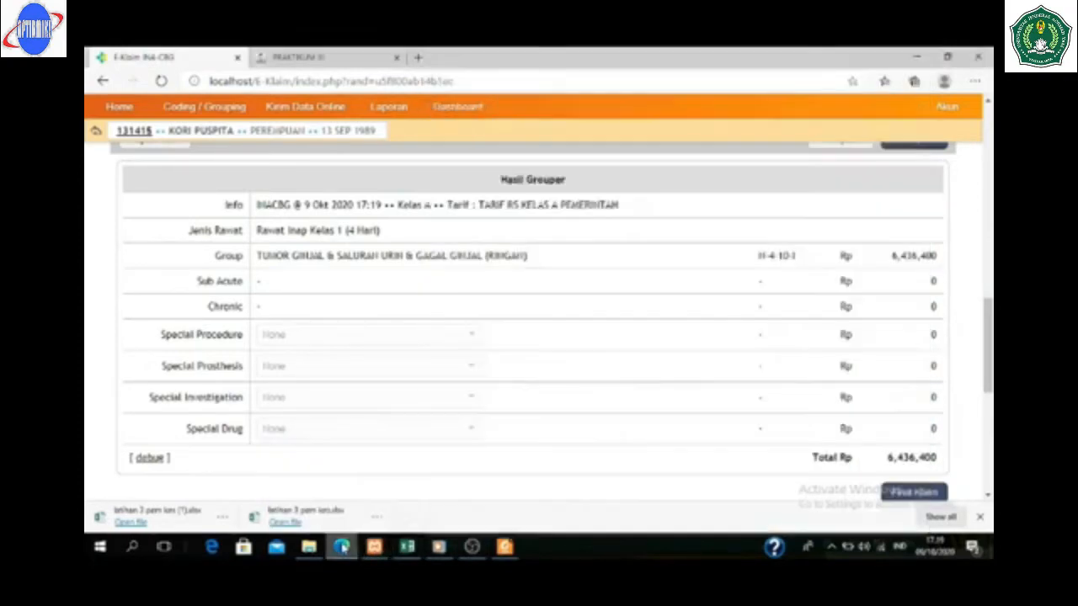
pyautogui.moveTo(990, 354); pyautogui.dragTo(992, 160)
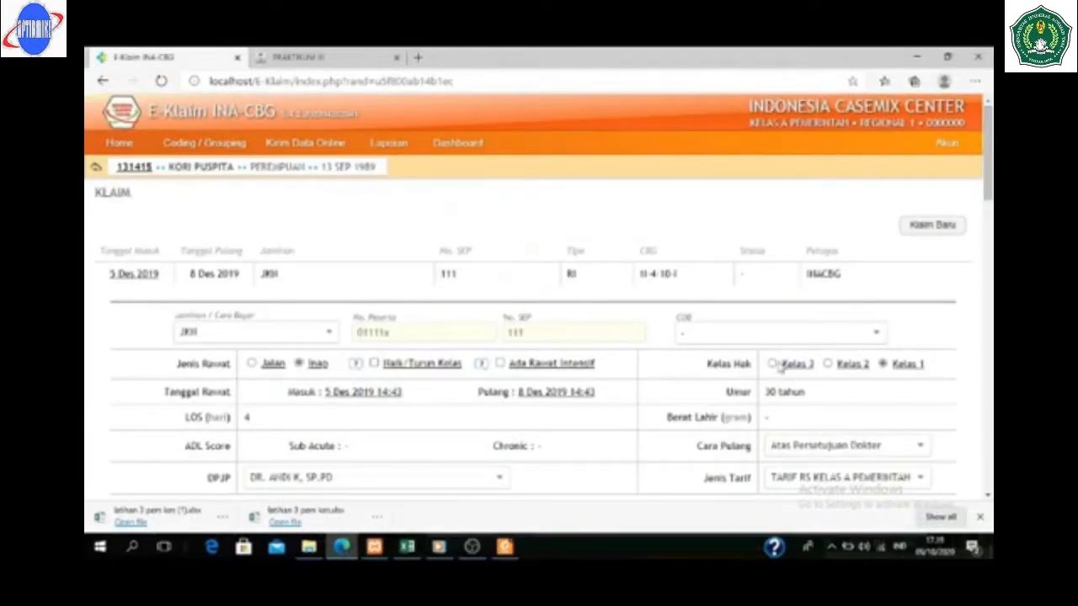
pyautogui.click(771, 365)
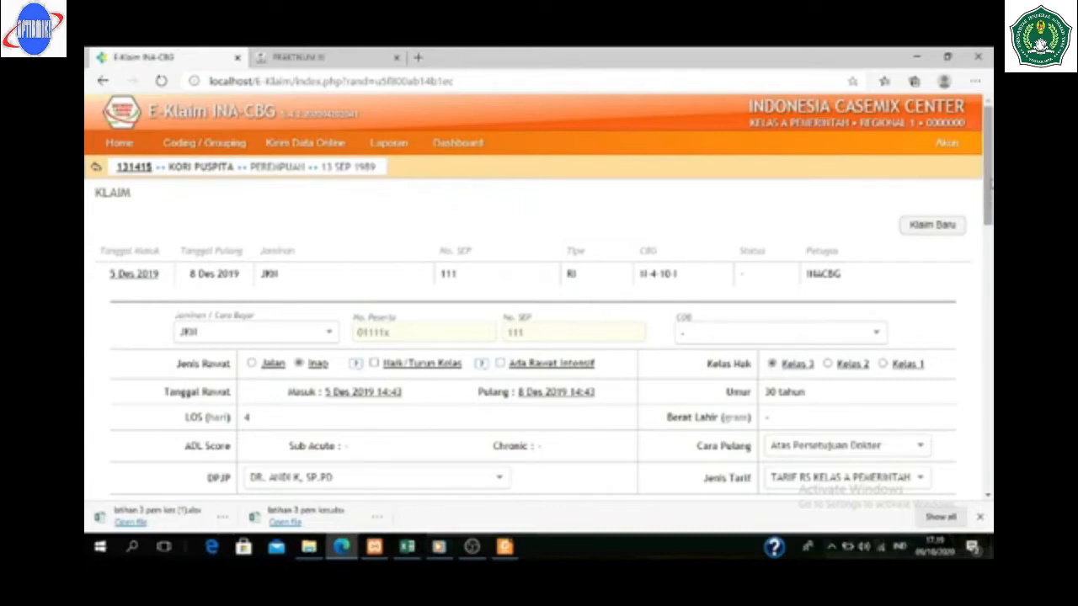
pyautogui.moveTo(988, 181); pyautogui.dragTo(963, 361)
pyautogui.click(916, 356)
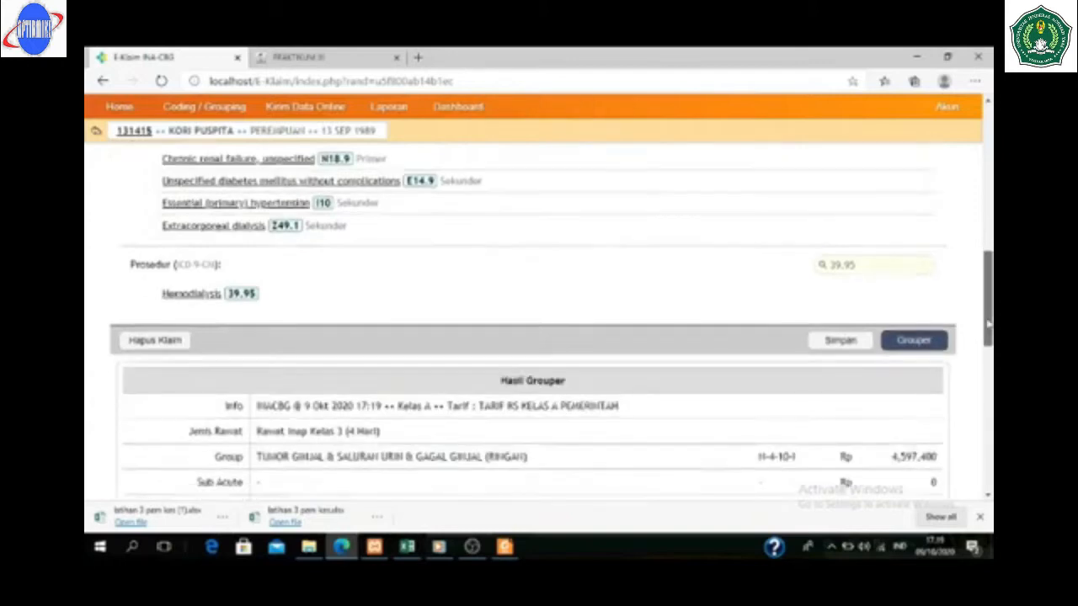
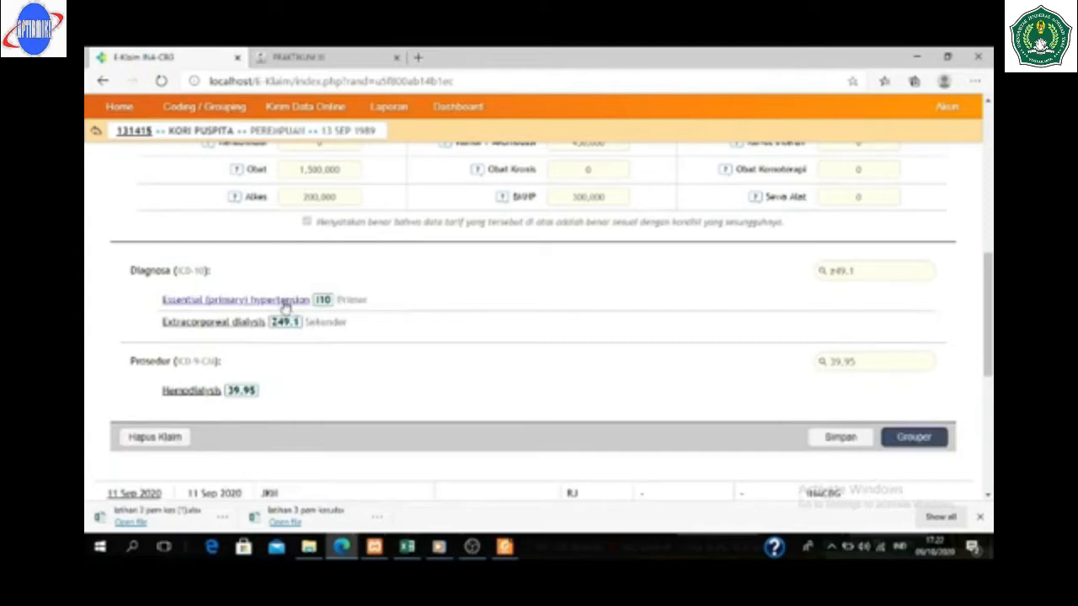
# - Delete the I10 and Z49.1 diagnoses, leaving only the 39.95 hemodialysis procedure
pyautogui.click(281, 301)
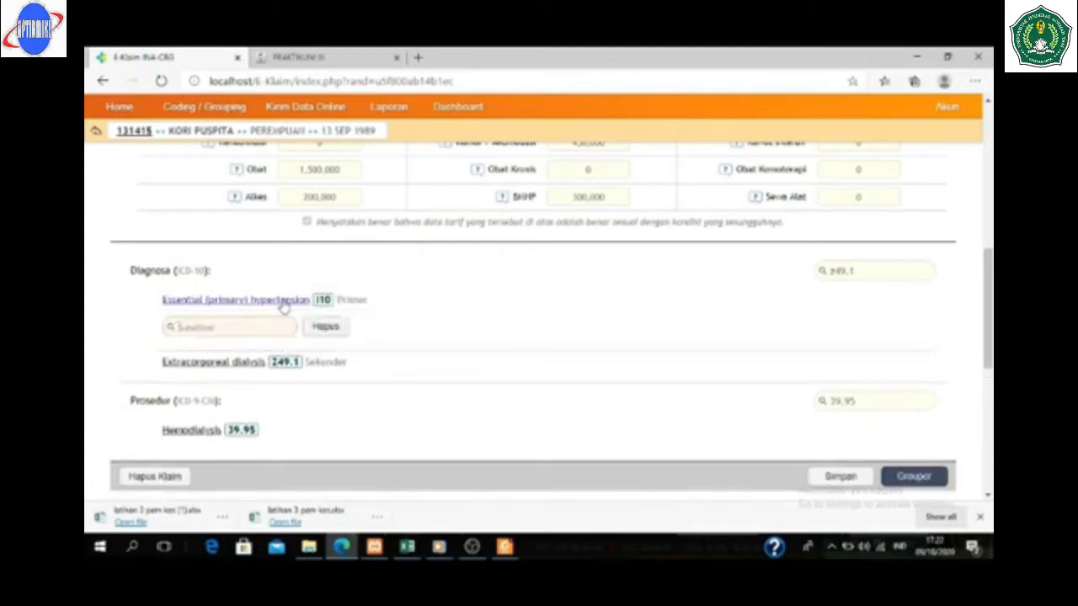
pyautogui.click(325, 328)
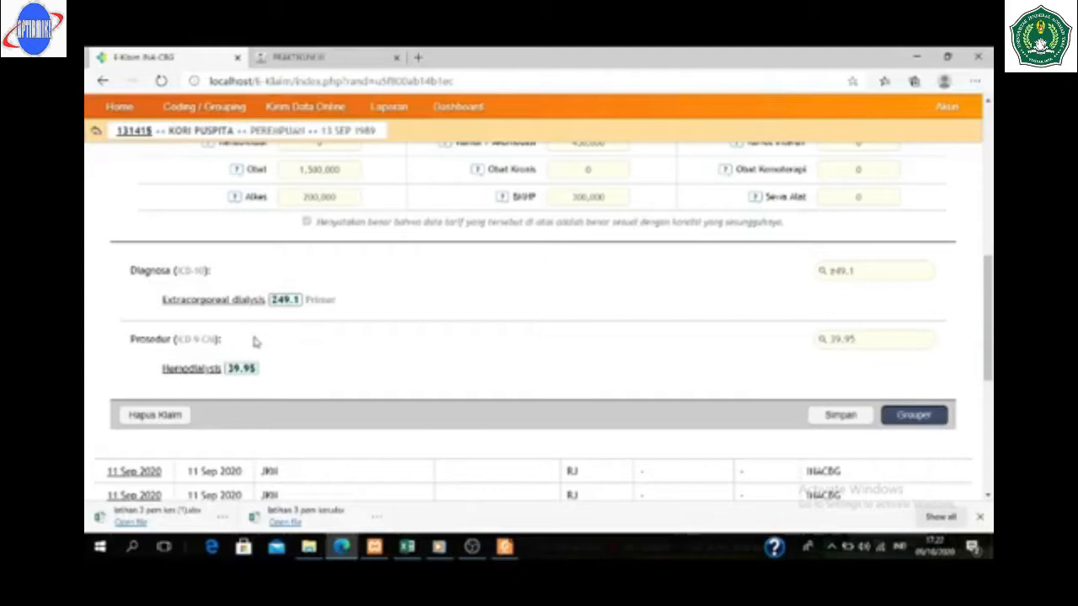
pyautogui.click(230, 305)
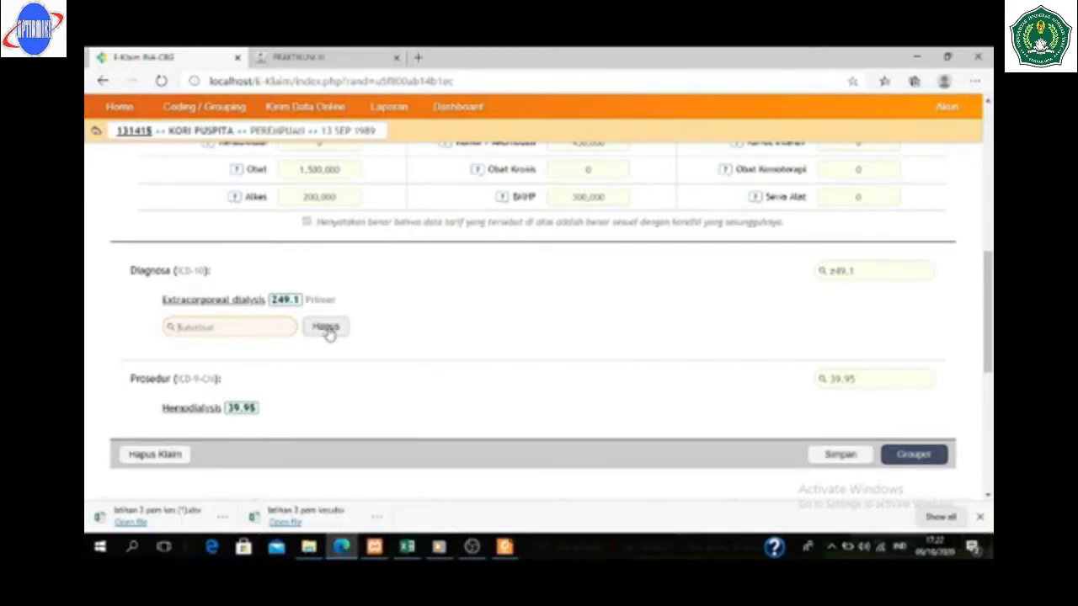
pyautogui.click(326, 327)
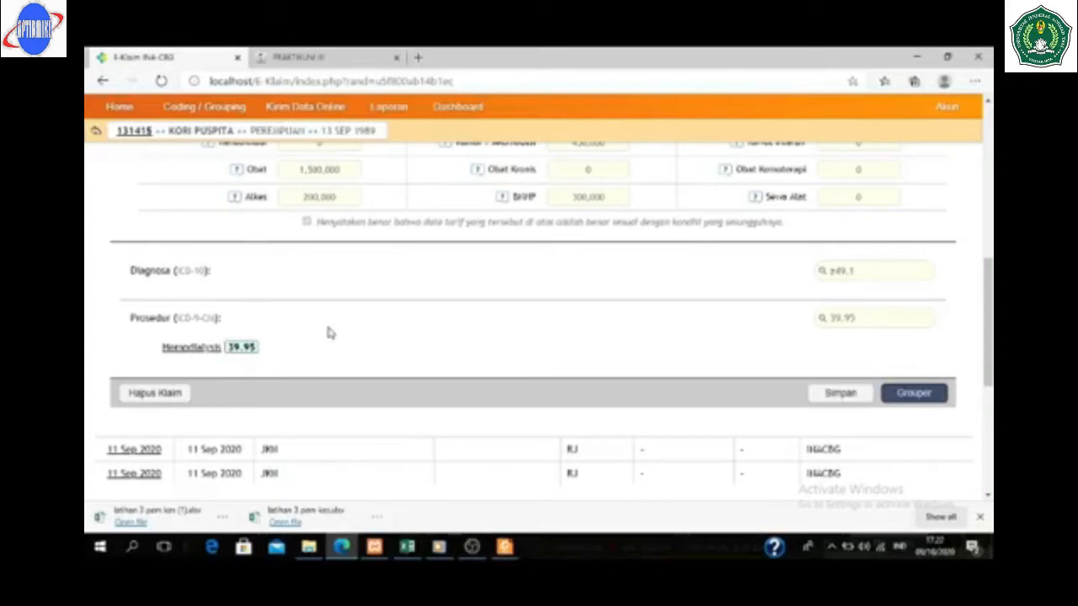
# - Enter I12.0 hypertensive renal disease with renal failure as the primary diagnosis
pyautogui.click(896, 277)
pyautogui.press('BackSpace')
pyautogui.press('BackSpace')
pyautogui.press('BackSpace')
pyautogui.press('BackSpace')
pyautogui.press('BackSpace')
pyautogui.write('I12.0')
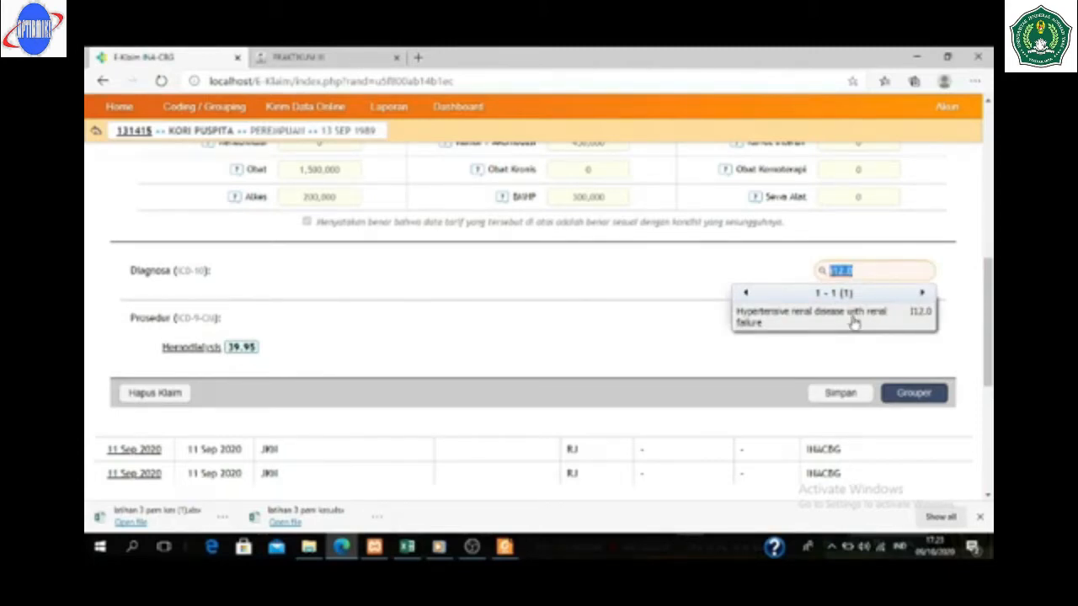
pyautogui.click(852, 320)
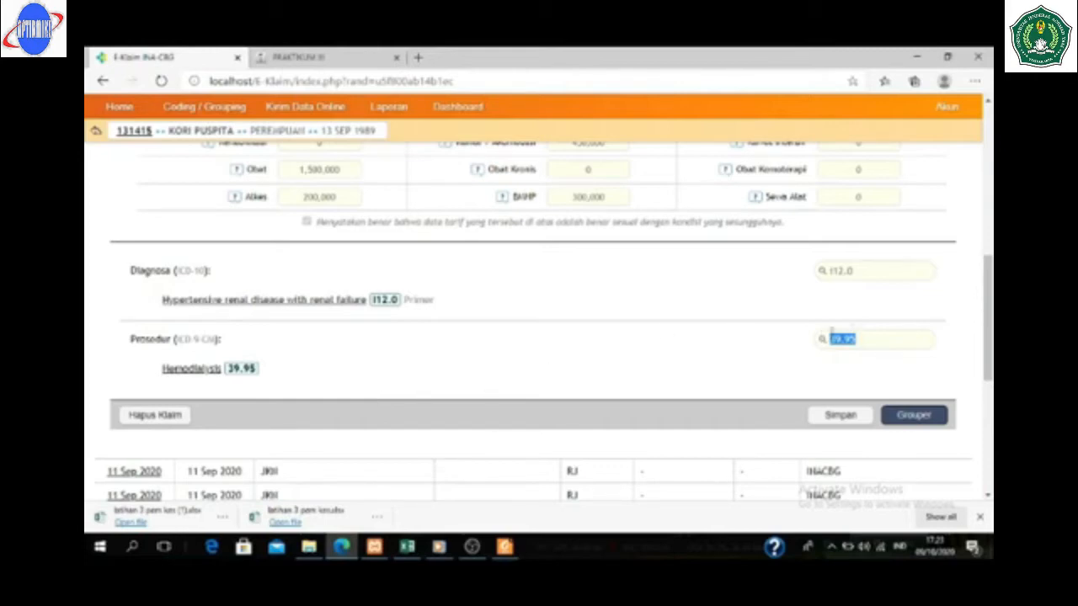
# - Add E14.9 unspecified diabetes mellitus as a secondary diagnosis
pyautogui.click(873, 272)
pyautogui.press('BackSpace')
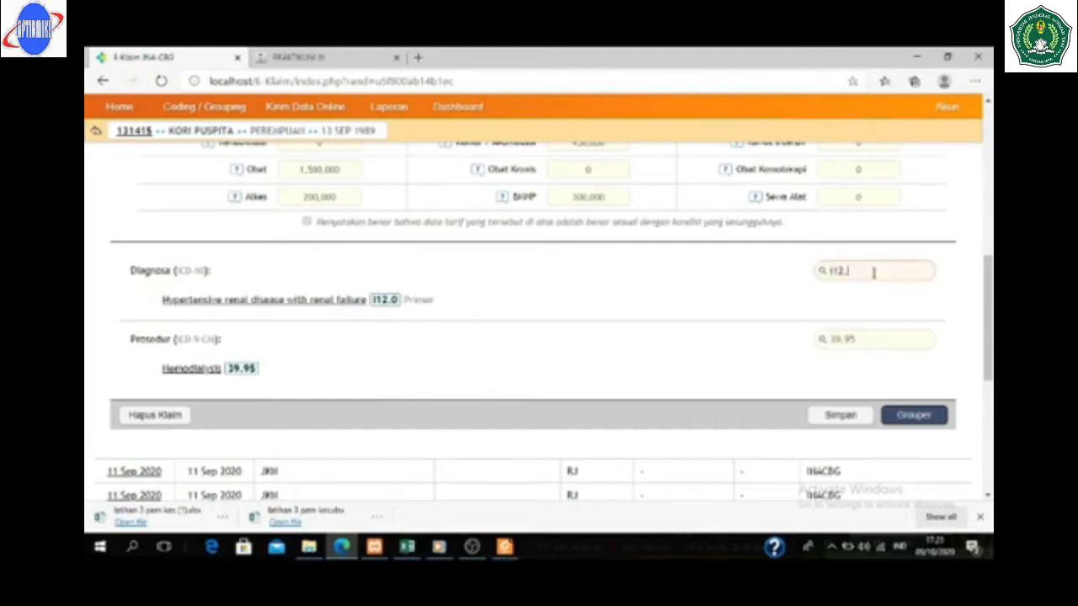
pyautogui.press('BackSpace')
pyautogui.press('BackSpace')
pyautogui.press('BackSpace')
pyautogui.write('e14.9')
pyautogui.press('Return')
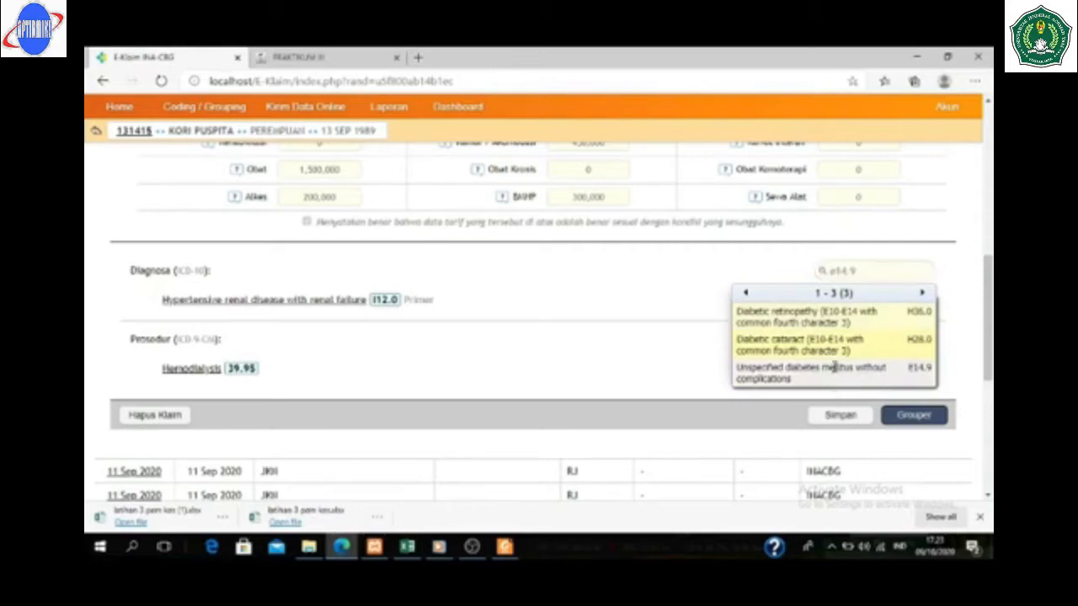
pyautogui.click(833, 373)
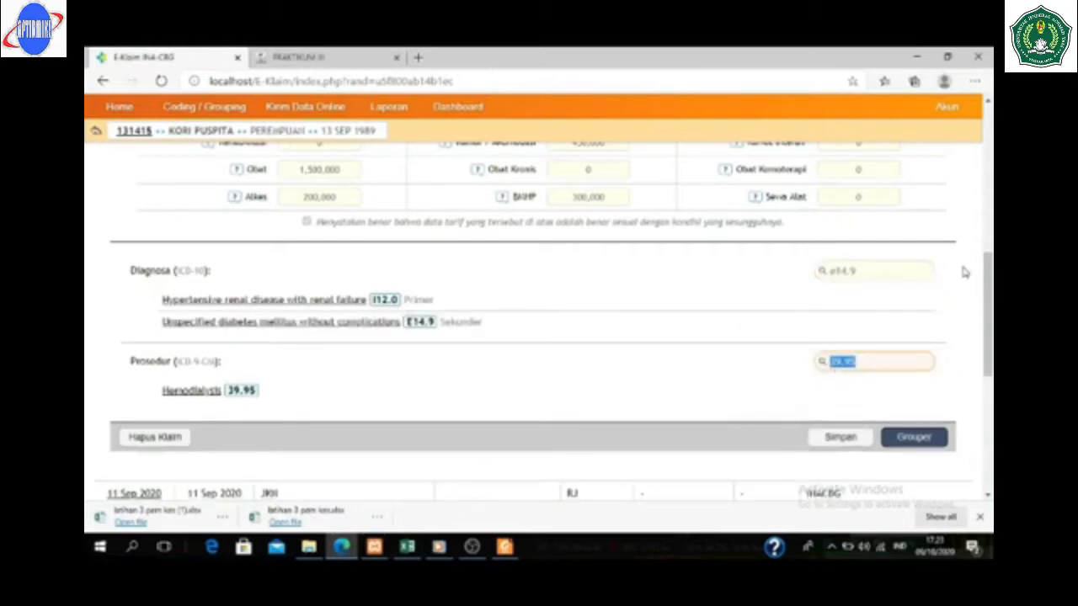
# - Add Z49.1 extracorporeal dialysis as a secondary diagnosis and run the grouper
pyautogui.click(895, 272)
pyautogui.press('BackSpace')
pyautogui.press('BackSpace')
pyautogui.press('BackSpace')
pyautogui.press('BackSpace')
pyautogui.press('BackSpace')
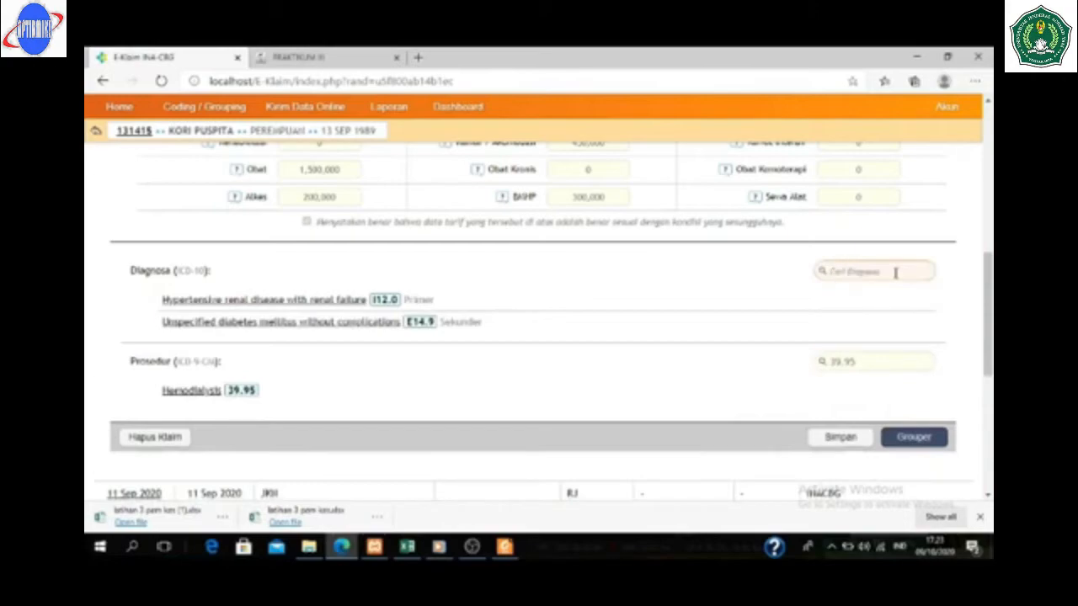
pyautogui.write('z49.1')
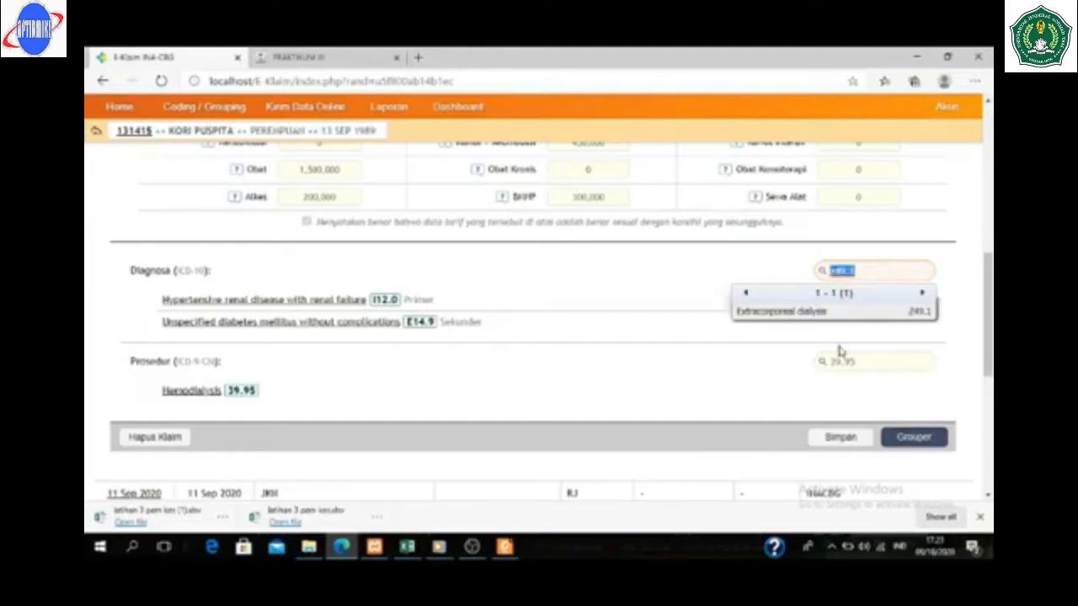
pyautogui.click(782, 312)
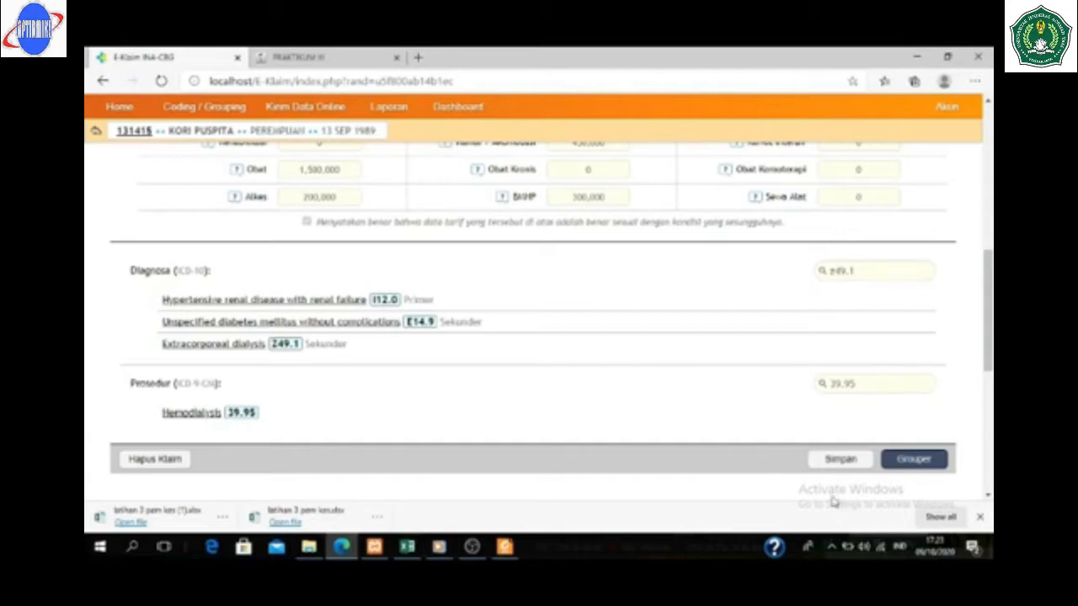
pyautogui.click(920, 464)
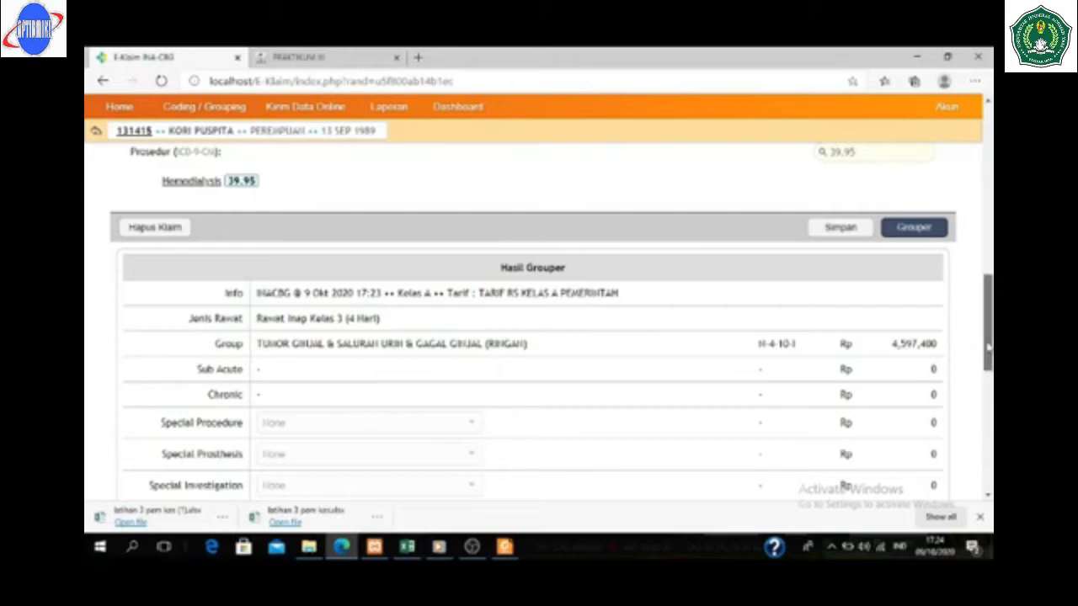
# - Review the Hasil Grouper result N-4-10-I at Rp 4,597,400 and the Diagnosa list
pyautogui.scroll(2, 987, 337)
pyautogui.scroll(-2, 539, 320)
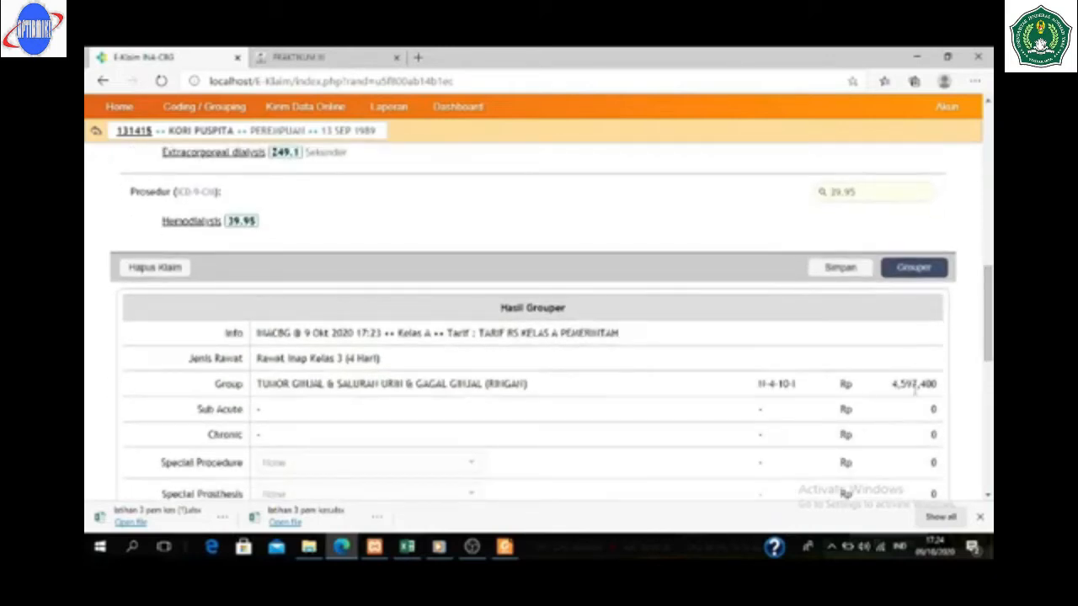
pyautogui.scroll(4, 987, 329)
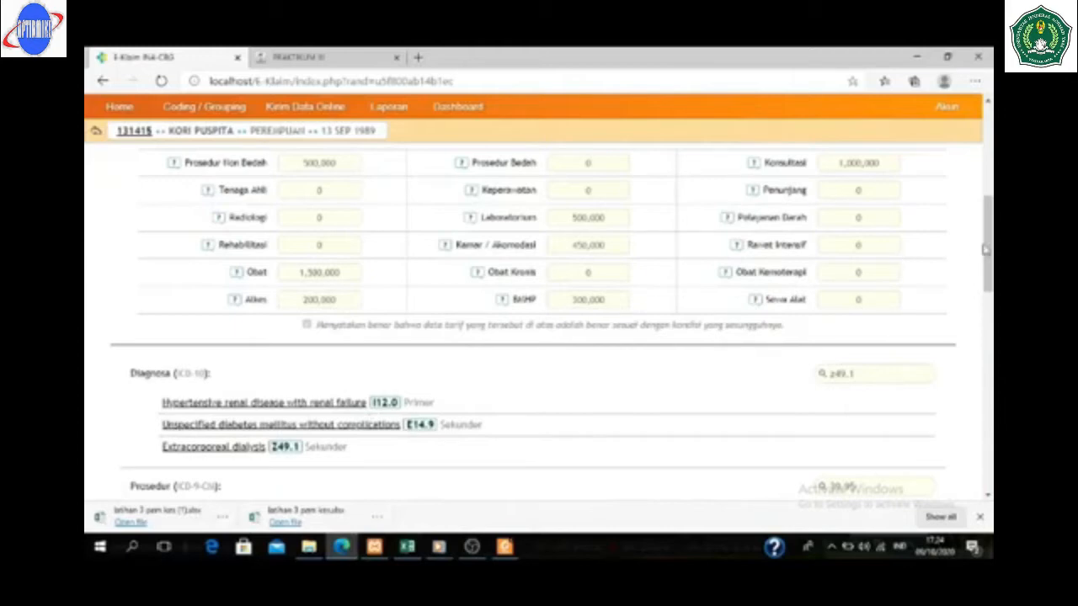
pyautogui.moveTo(987, 249); pyautogui.dragTo(987, 267)
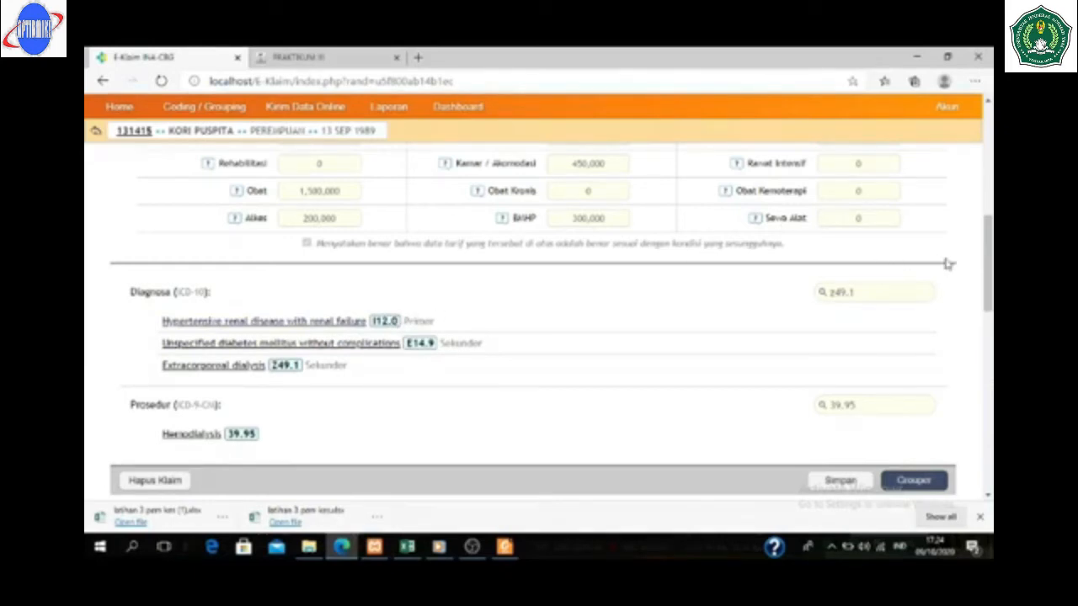
pyautogui.moveTo(988, 246); pyautogui.dragTo(987, 264)
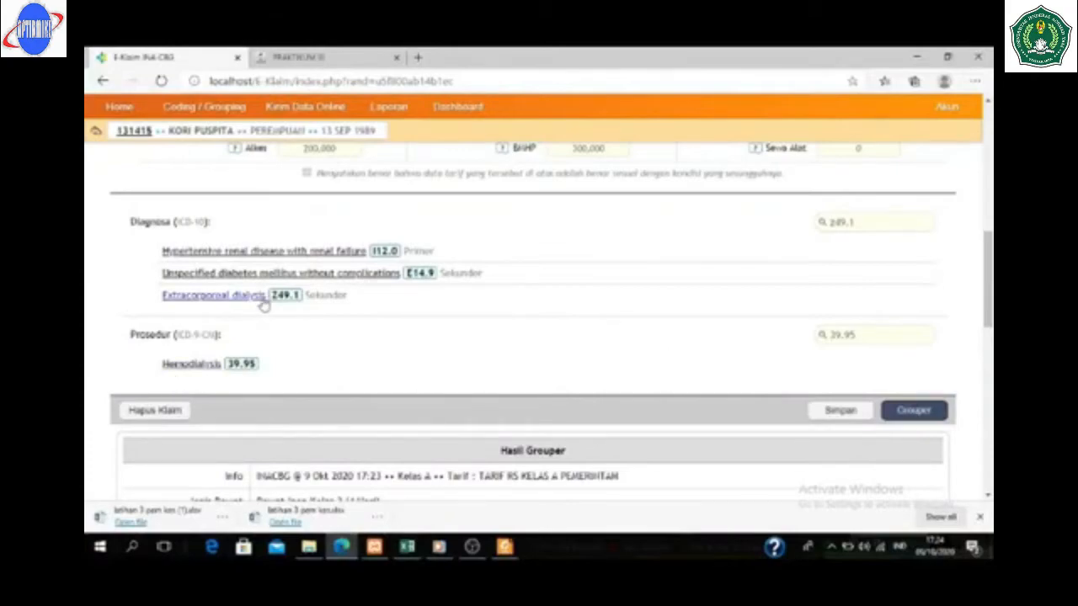
# - Delete the E14.9 and I12.0 diagnoses so Z49.1 becomes primary
pyautogui.click(301, 278)
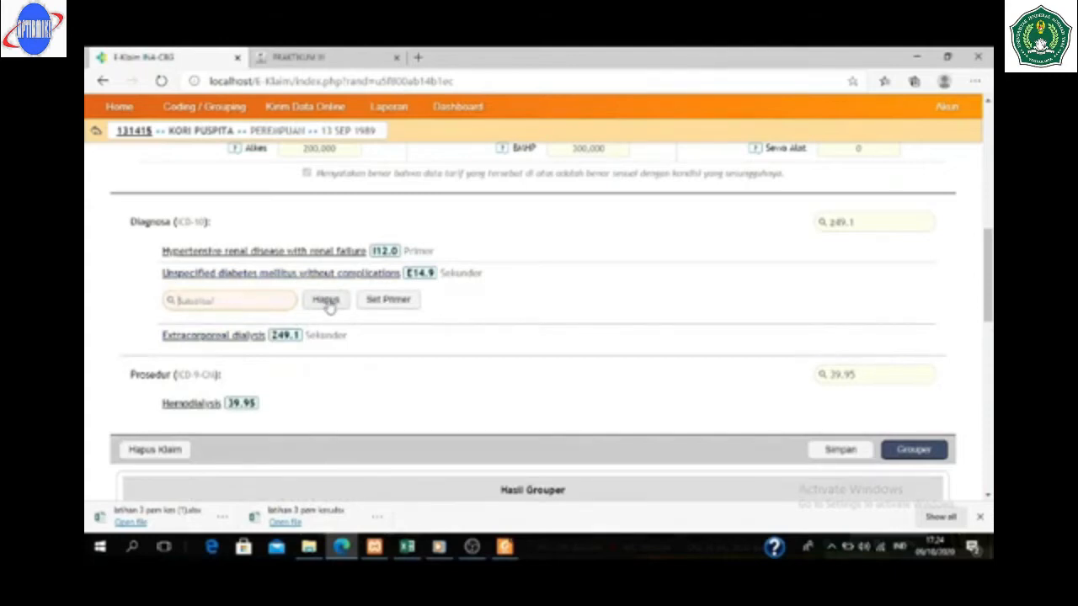
pyautogui.click(326, 302)
pyautogui.click(315, 257)
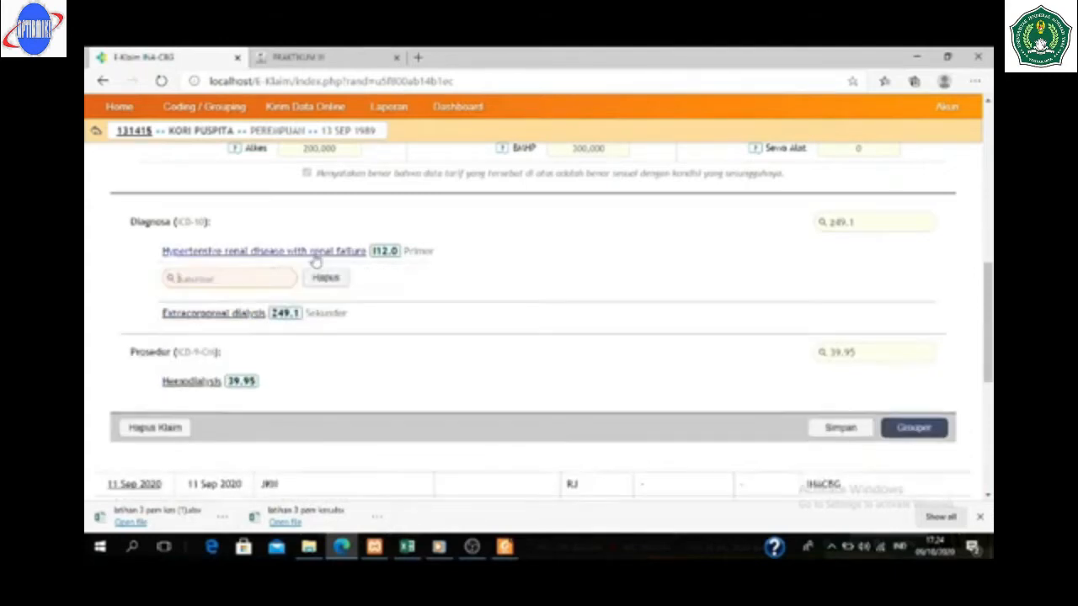
pyautogui.click(325, 278)
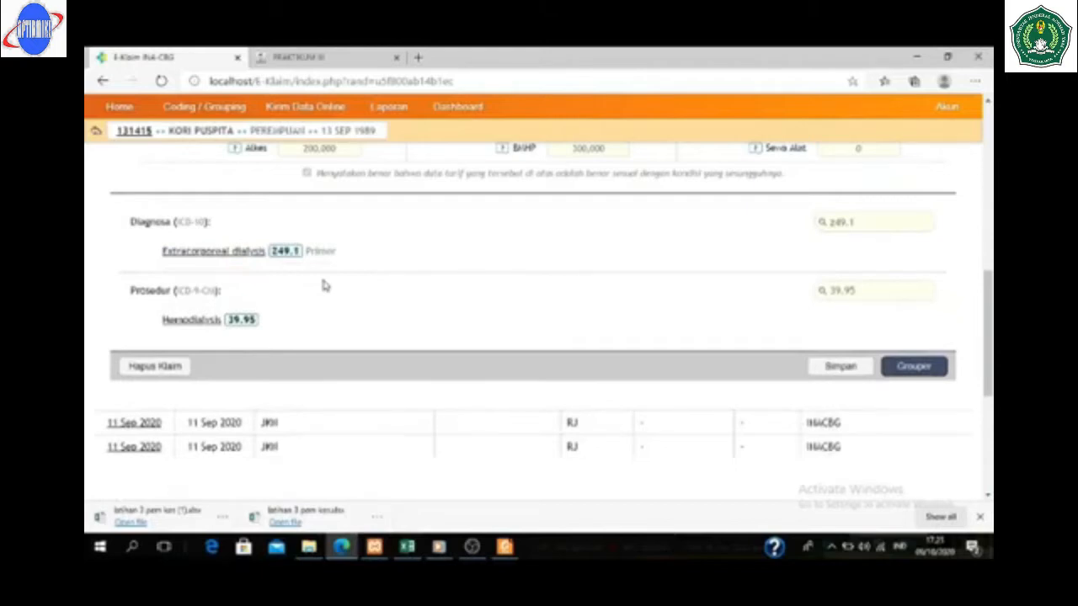
# - Re-add I12.0 and E14.9 as secondary diagnoses and regroup the claim
pyautogui.click(871, 230)
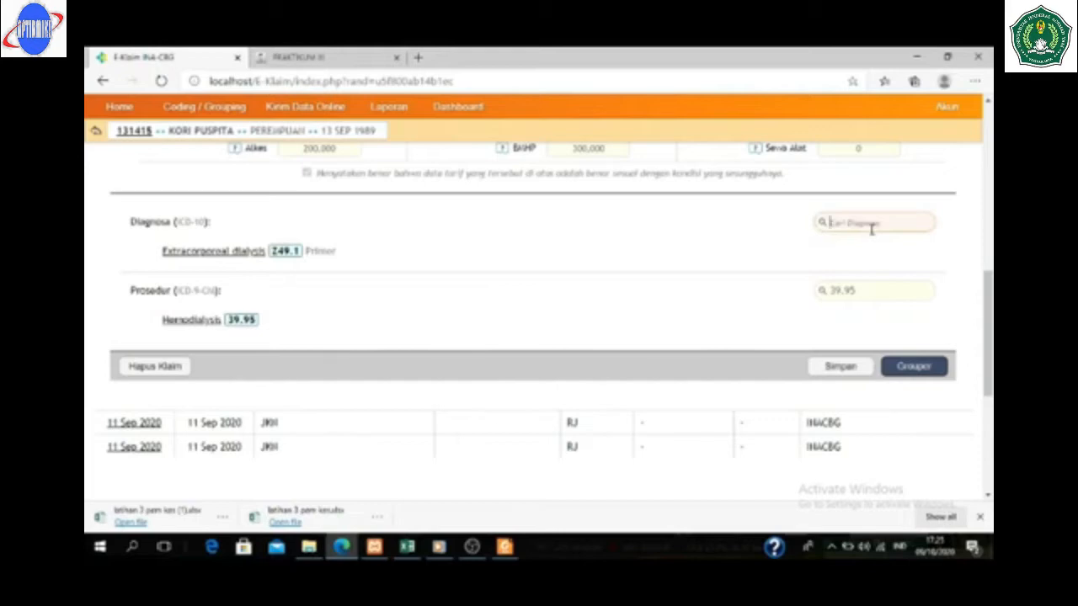
pyautogui.write('e')
pyautogui.press('BackSpace')
pyautogui.write('I12.0')
pyautogui.click(840, 268)
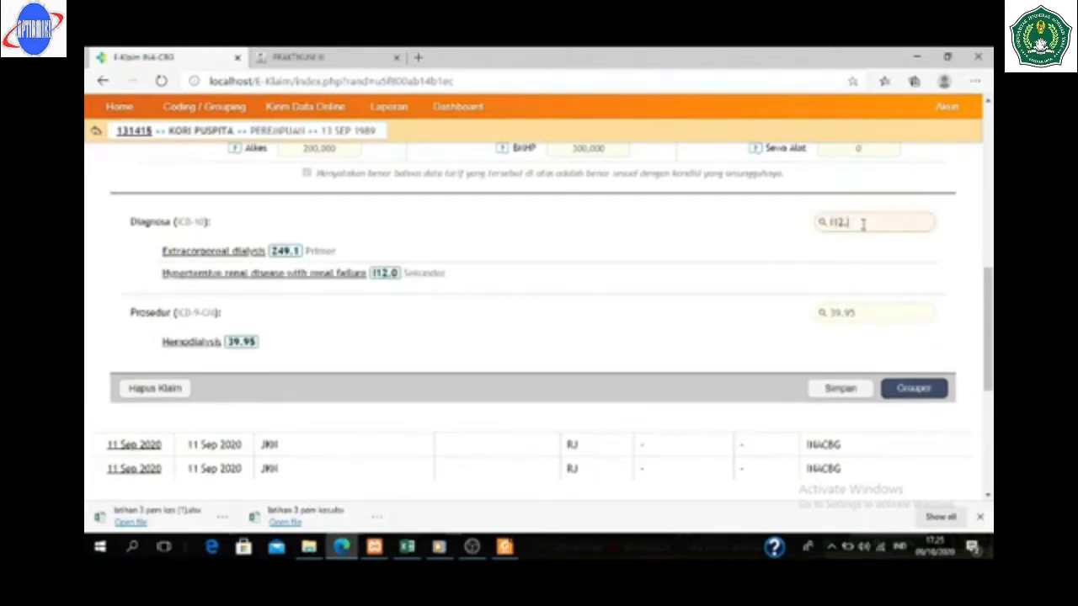
pyautogui.write('e14.9')
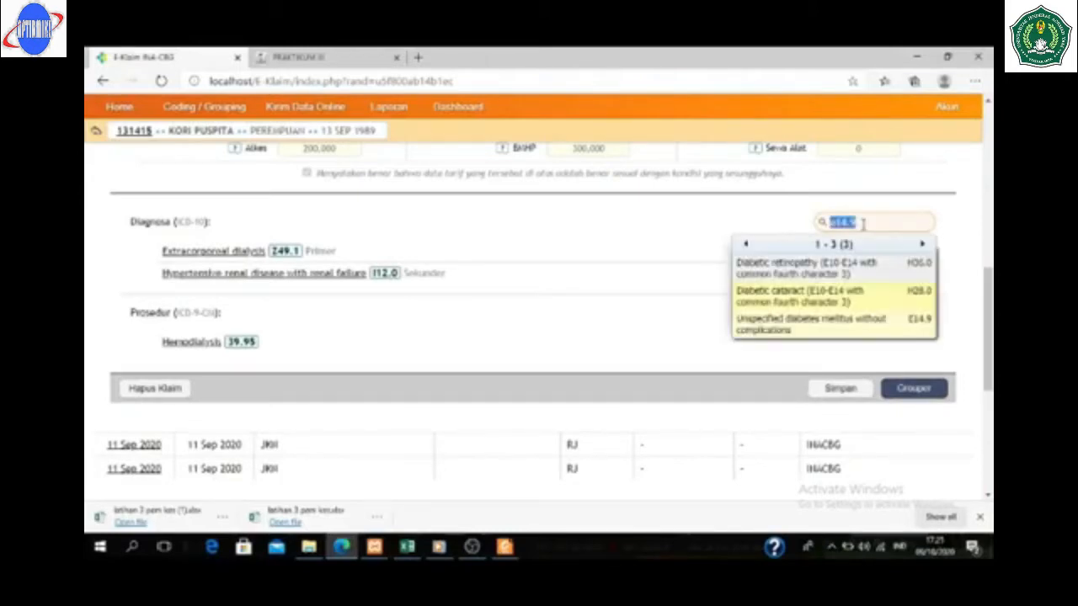
pyautogui.click(810, 324)
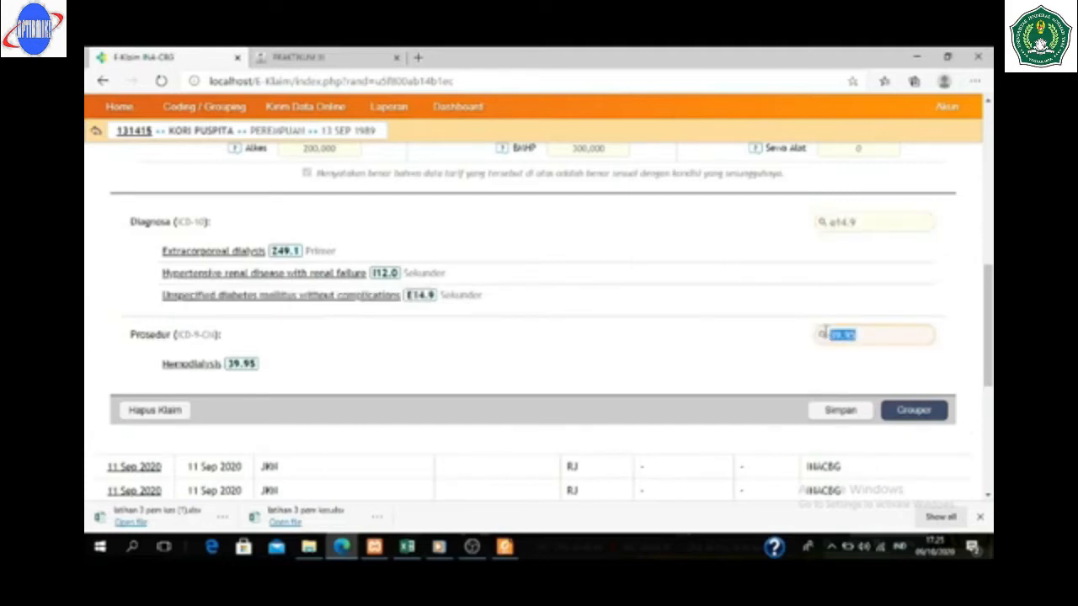
pyautogui.click(913, 410)
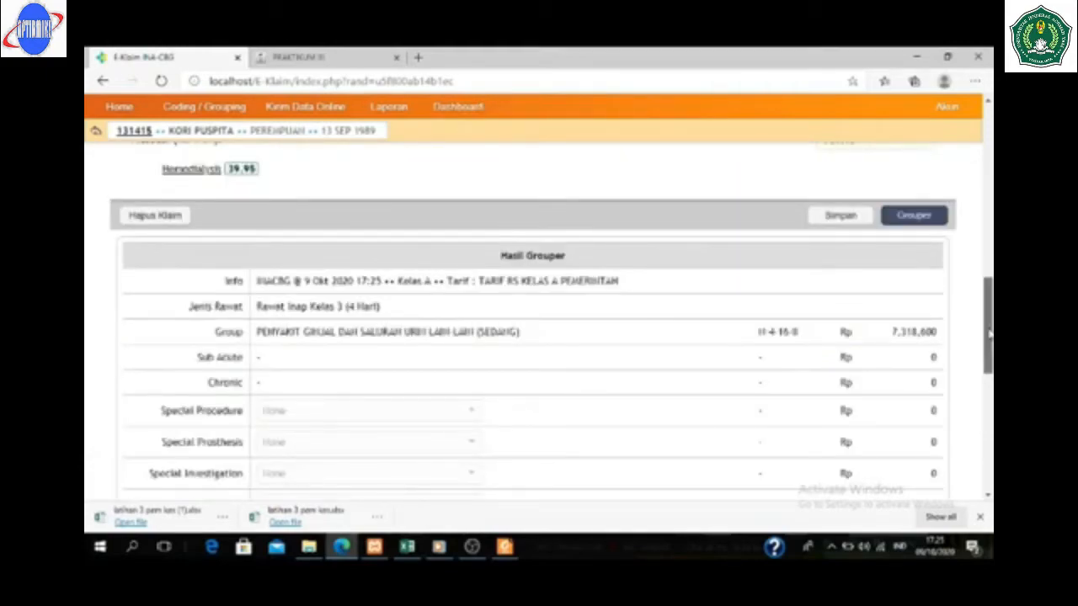
# - Scroll the Hasil Grouper table to the N-4-16-II total of Rp 7,318,600
pyautogui.moveTo(990, 333); pyautogui.dragTo(979, 300)
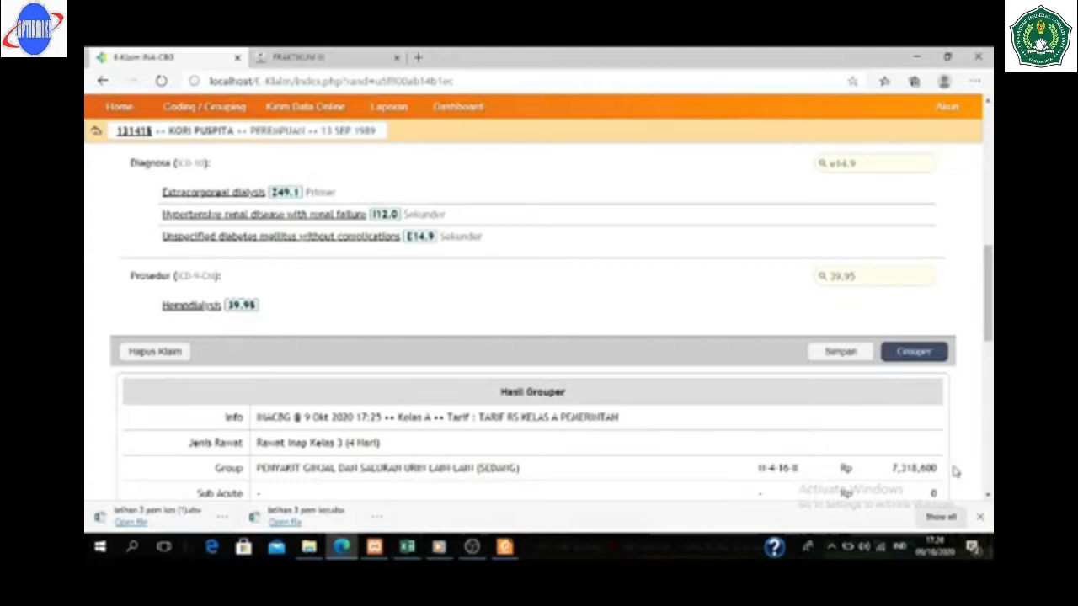
pyautogui.scroll(-2, 986, 363)
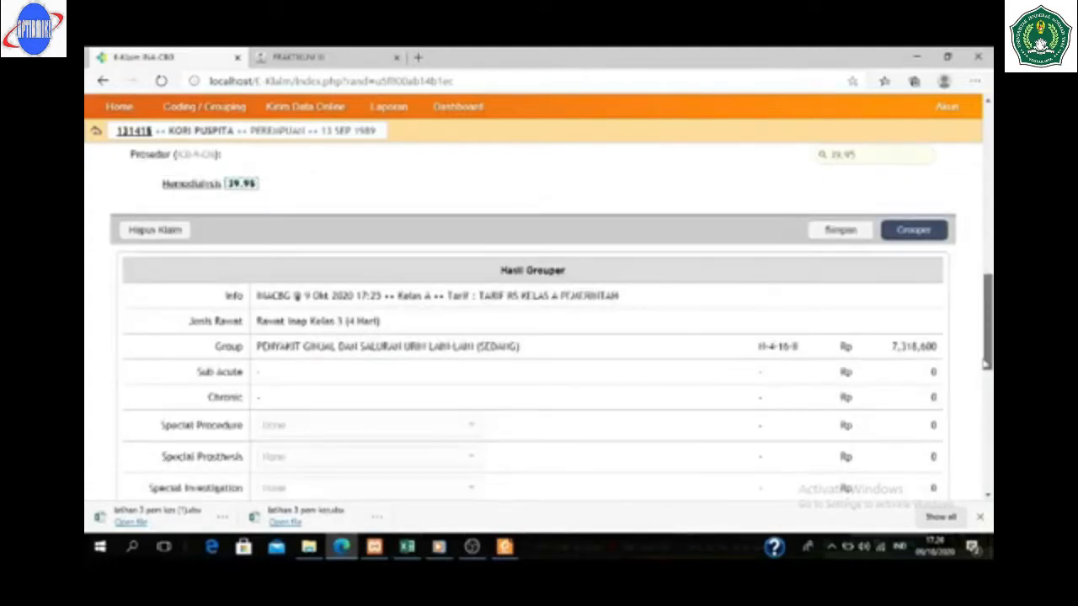
pyautogui.moveTo(986, 364); pyautogui.dragTo(979, 402)
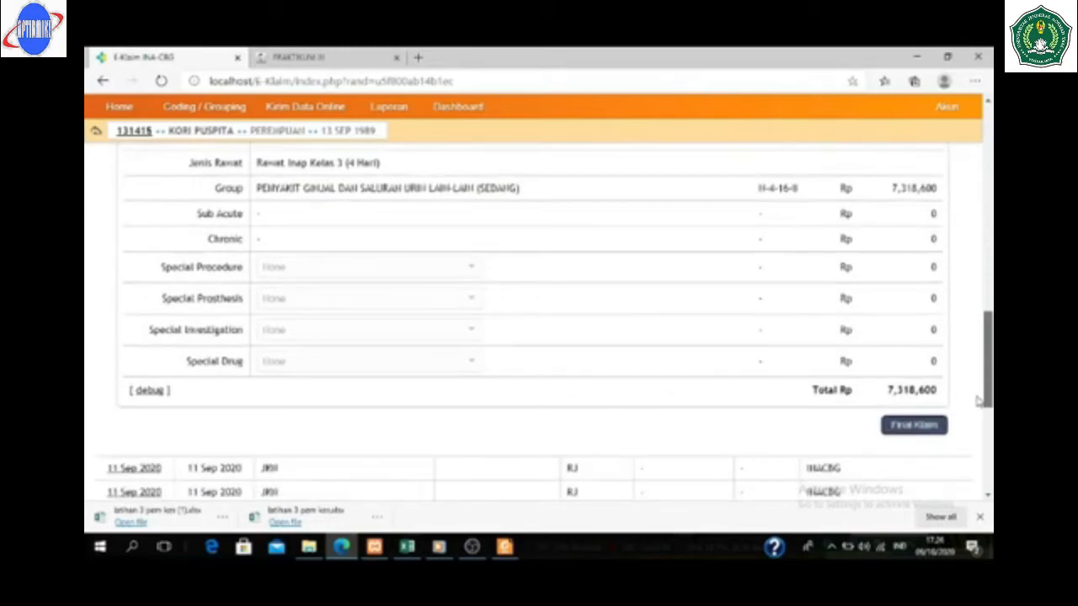
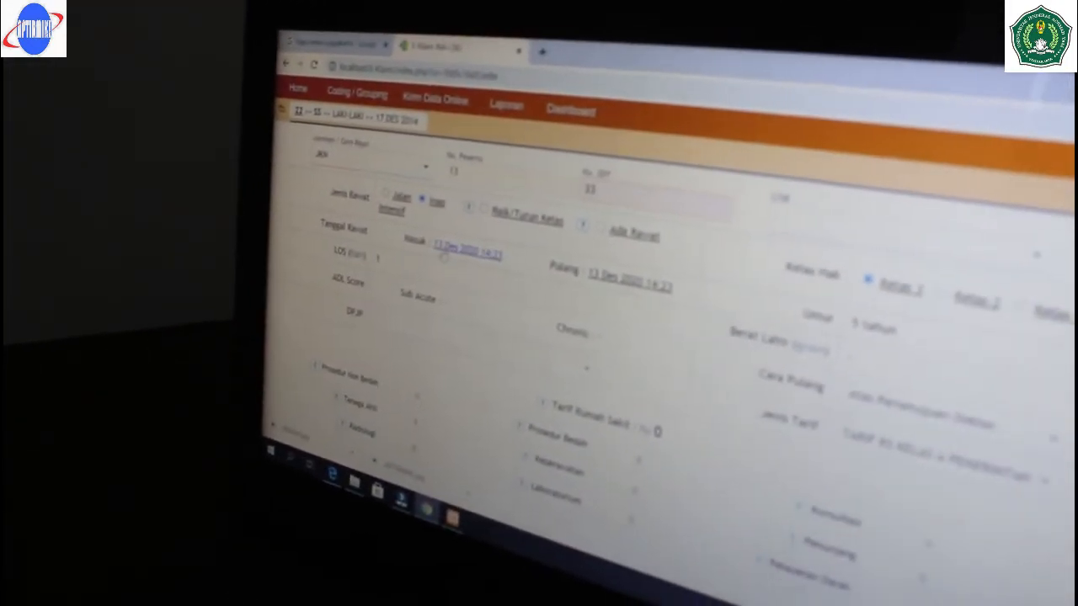
# - Set the admission date to 11 Des 2020 14:23 so the stay lasts 3 days
pyautogui.click(477, 254)
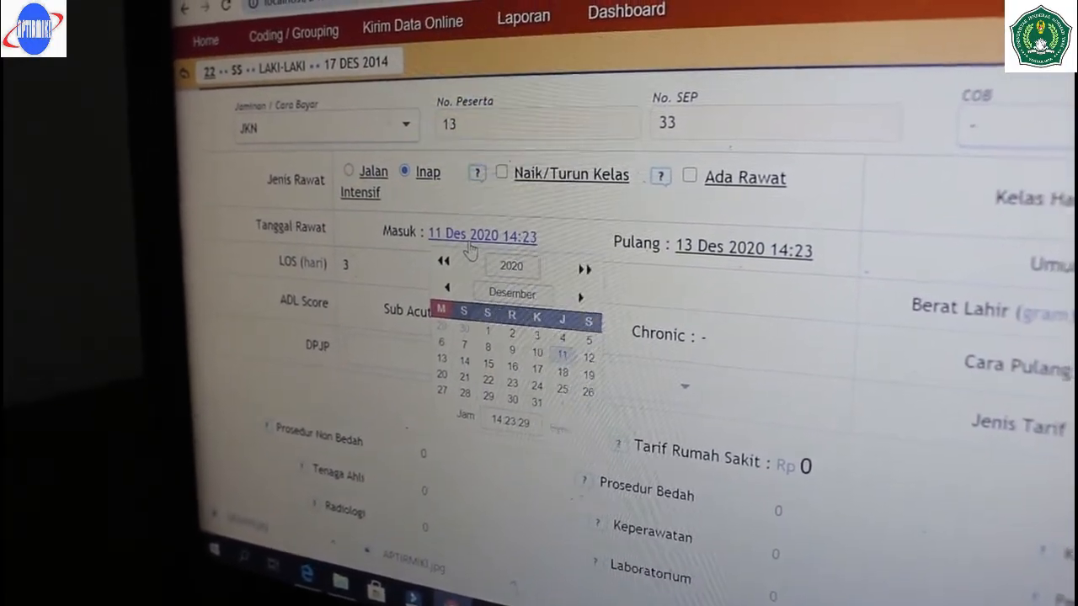
pyautogui.click(477, 240)
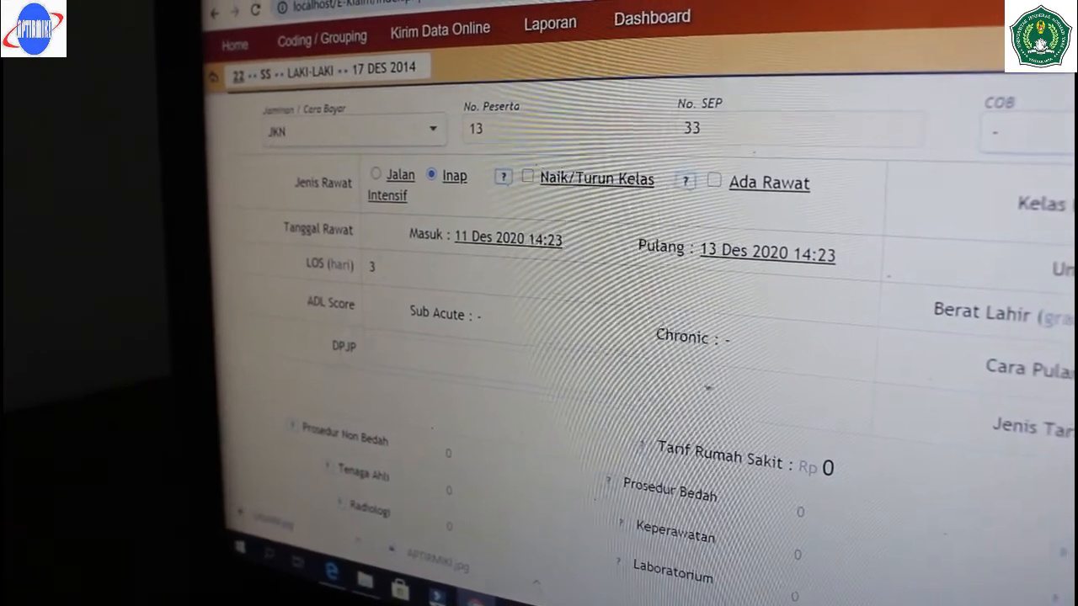
pyautogui.scroll(-1, 813, 477)
pyautogui.scroll(-1, 800, 353)
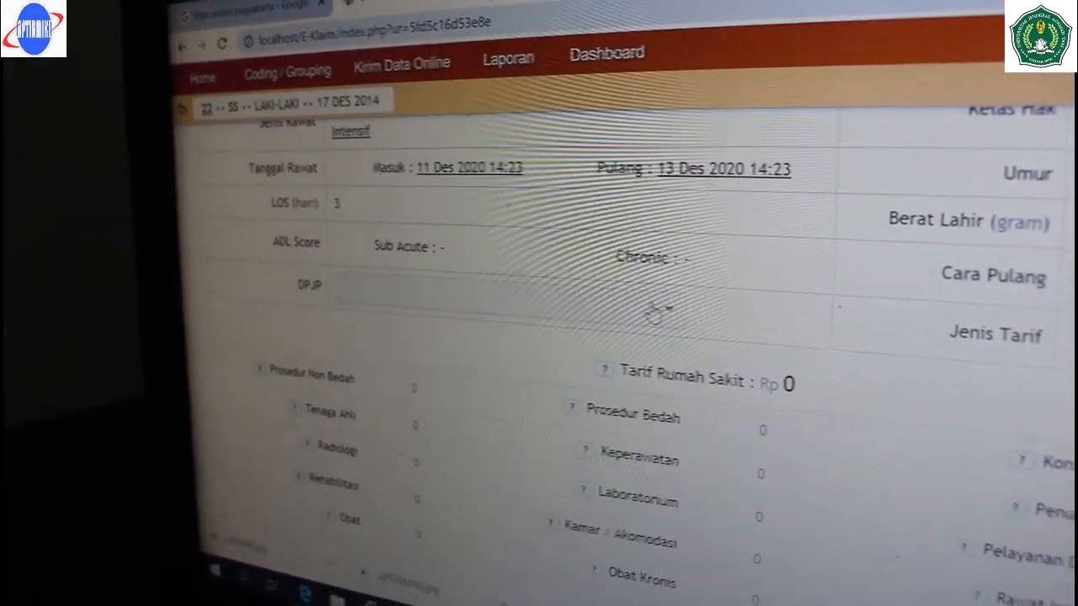
# - Assign the attending doctor (DPJP) from the doctor dropdown
pyautogui.click(661, 309)
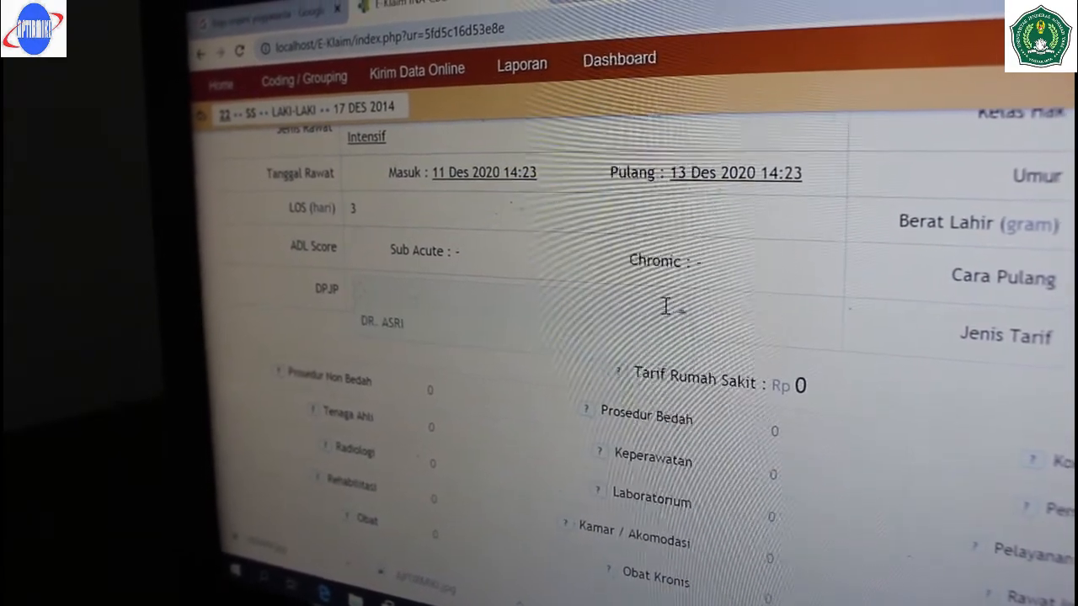
pyautogui.click(467, 331)
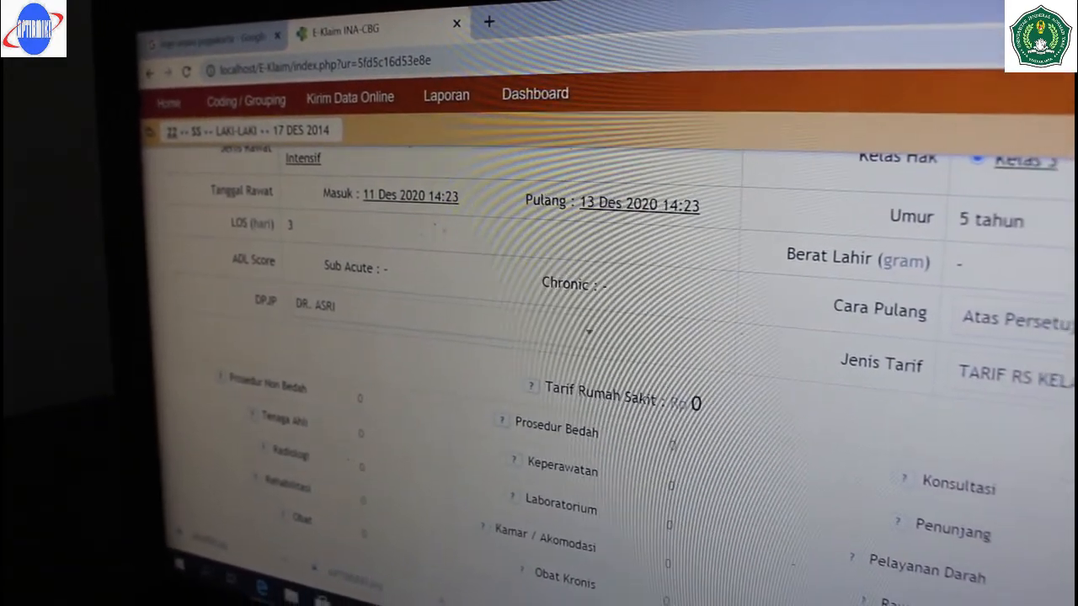
pyautogui.scroll(-3, 539, 379)
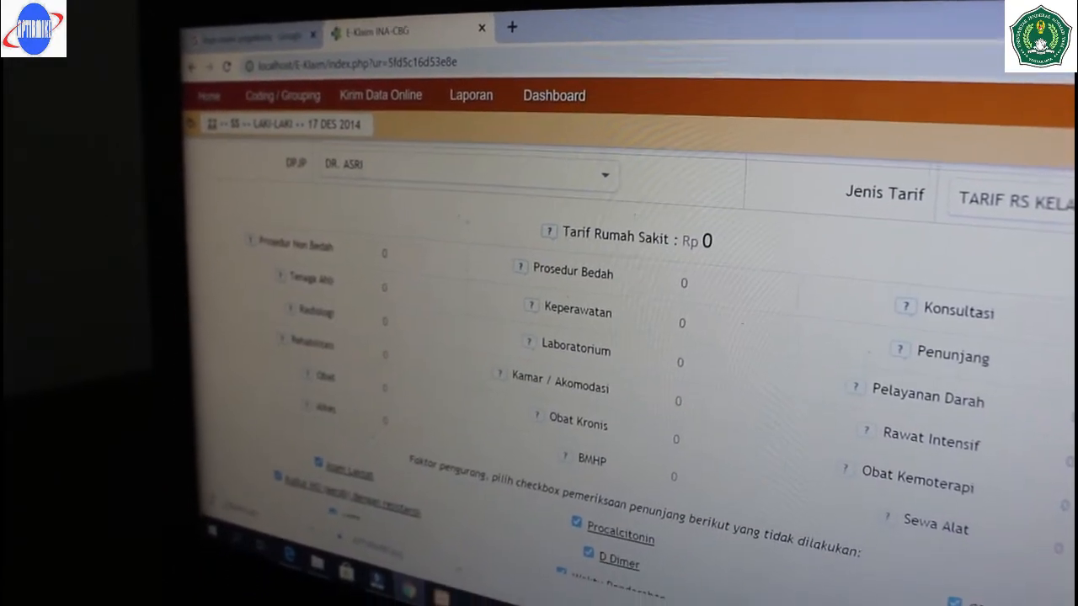
pyautogui.scroll(-5, 538, 337)
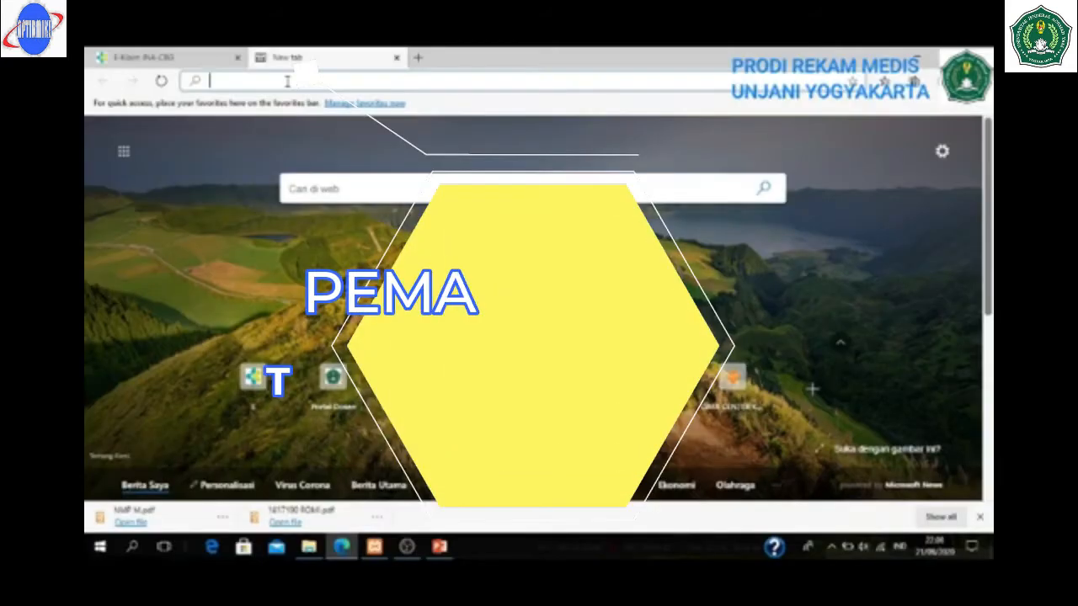
# - Go to inacbg.kemkes.go.id/dc/ to reach the Data Center Klaim JKN login page
pyautogui.click(287, 81)
pyautogui.write('i')
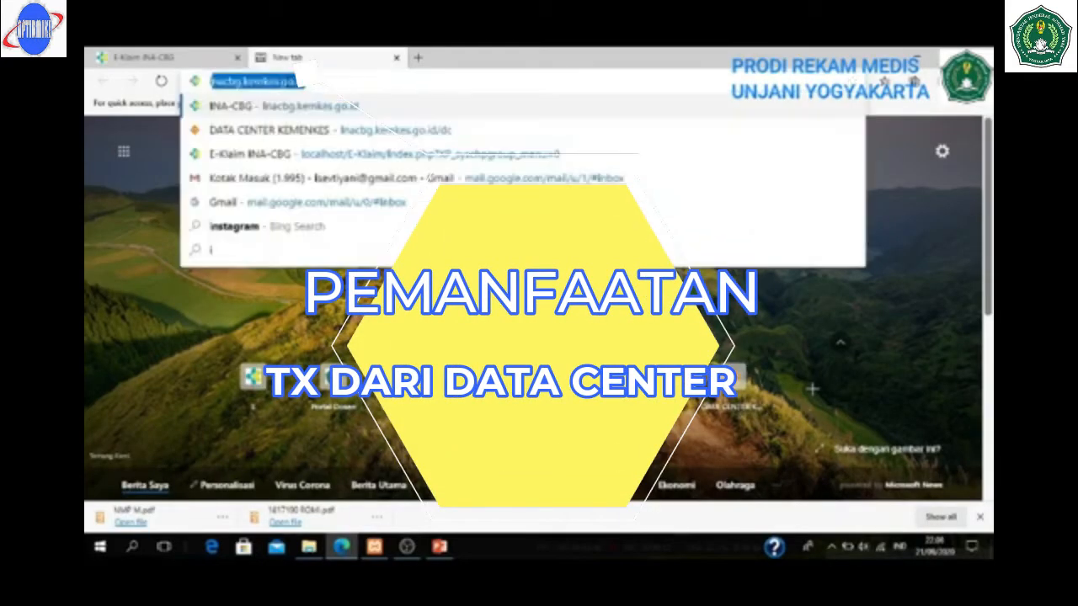
pyautogui.write('na')
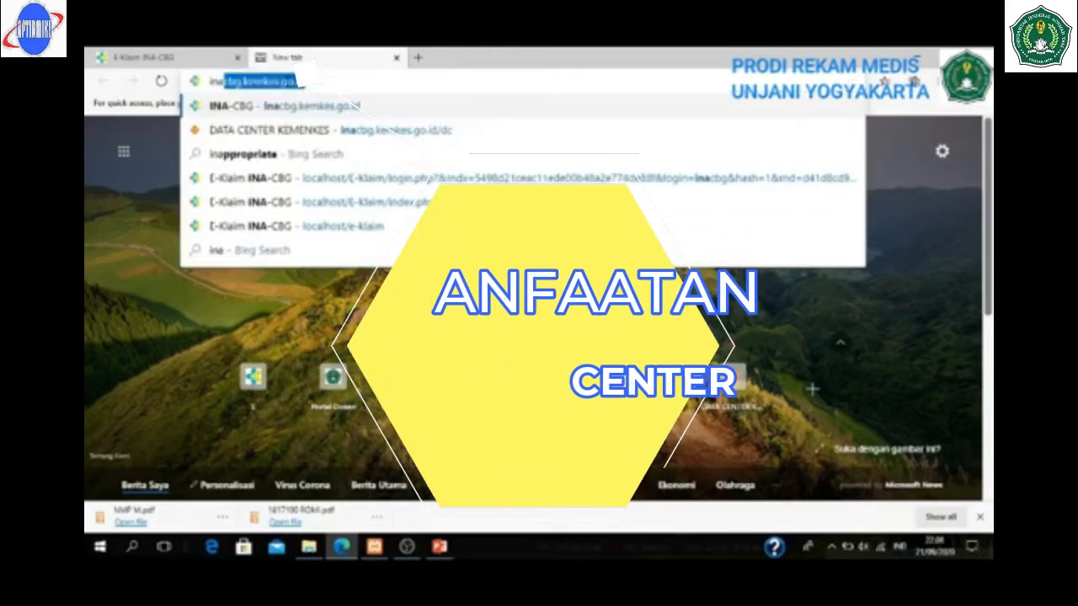
pyautogui.write('cbg')
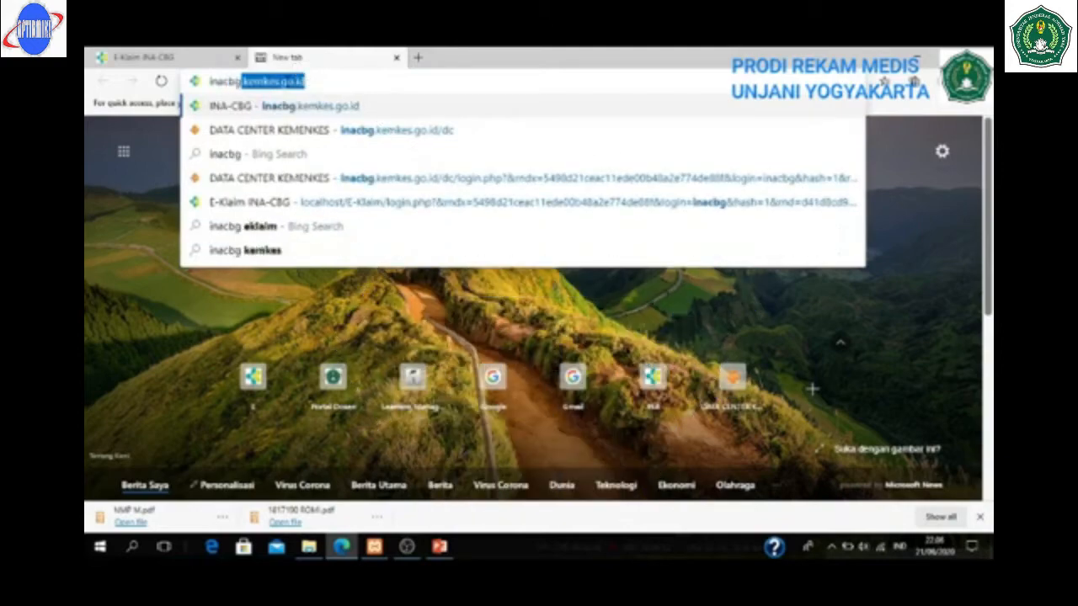
pyautogui.write('.kemkes')
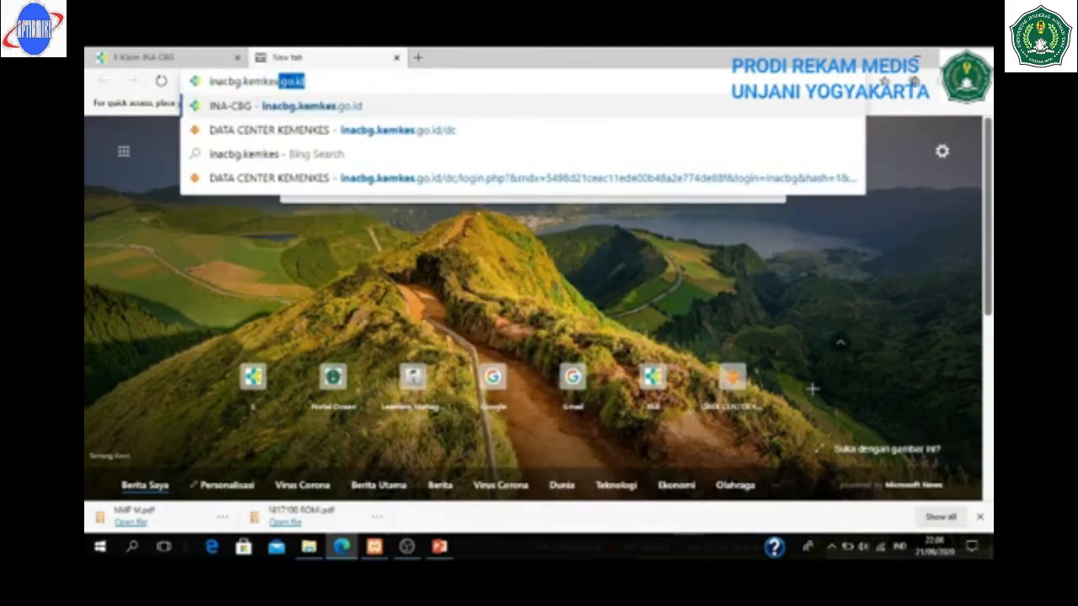
pyautogui.write('.go.i')
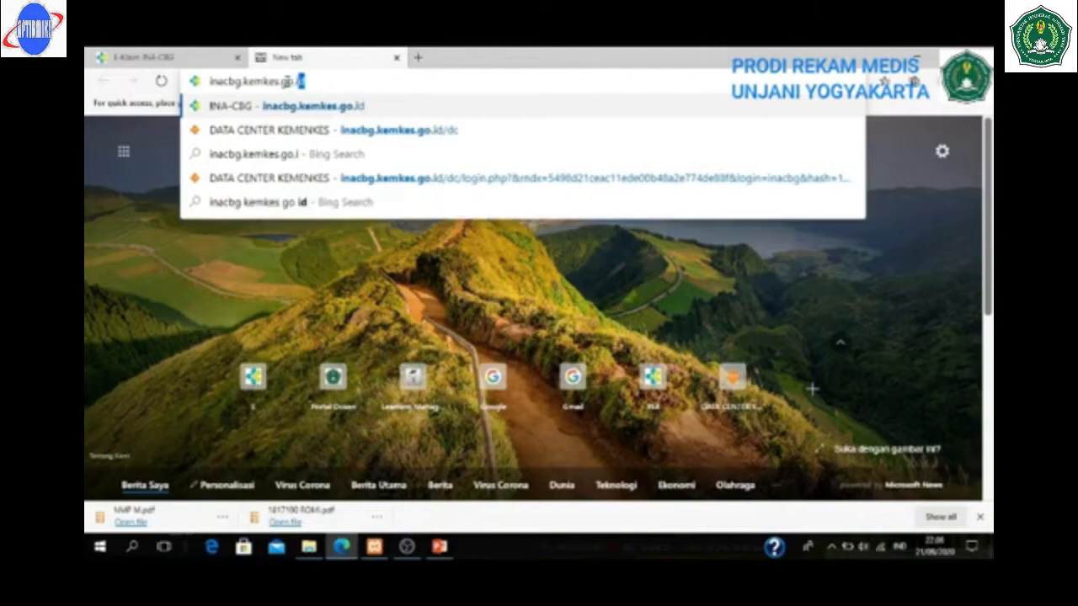
pyautogui.write('d/')
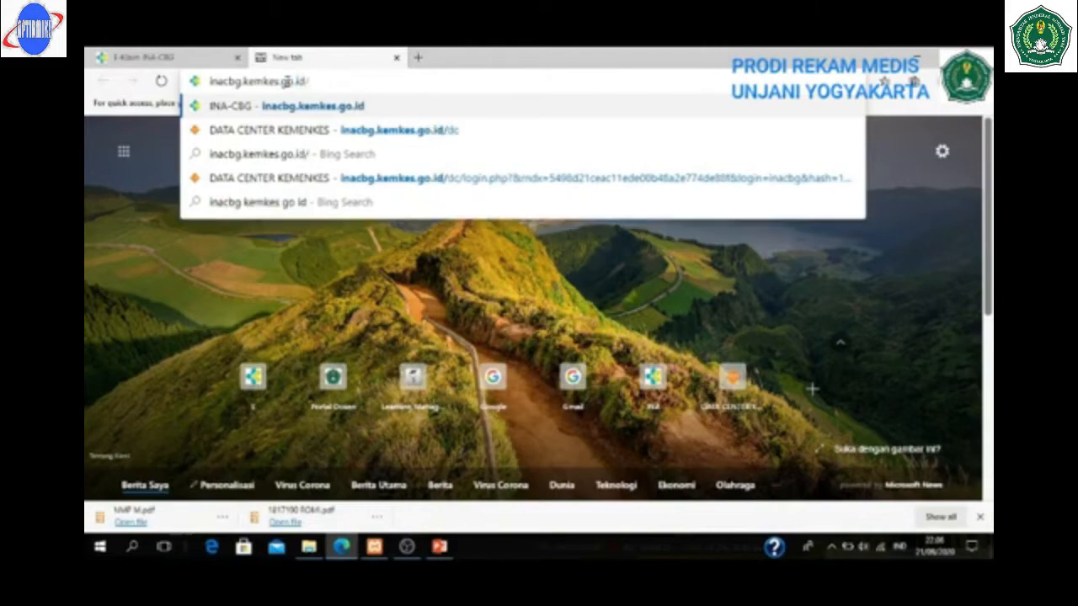
pyautogui.write('dc')
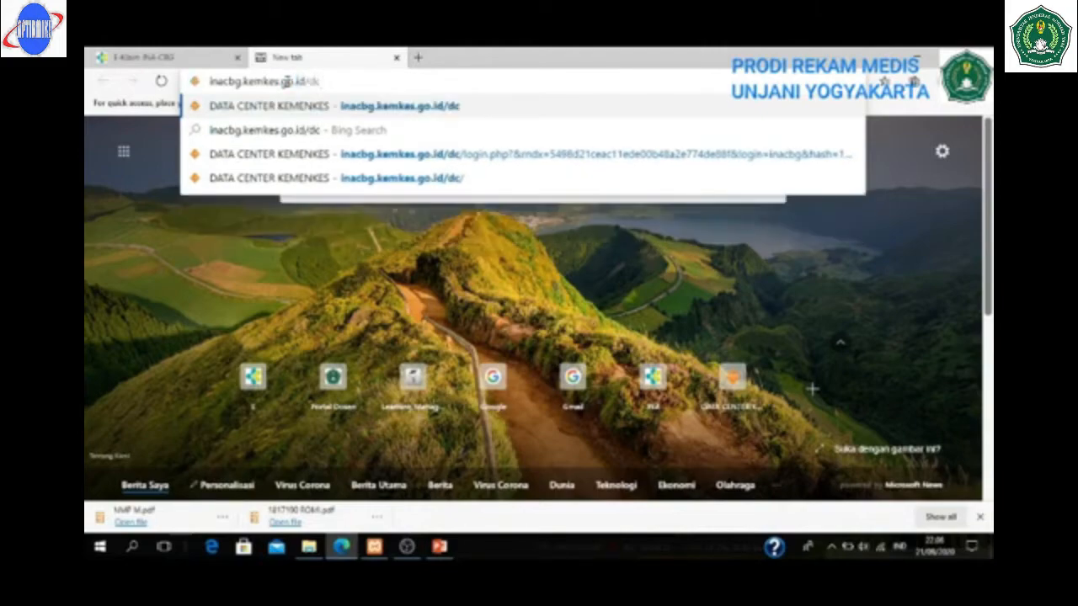
pyautogui.write('/')
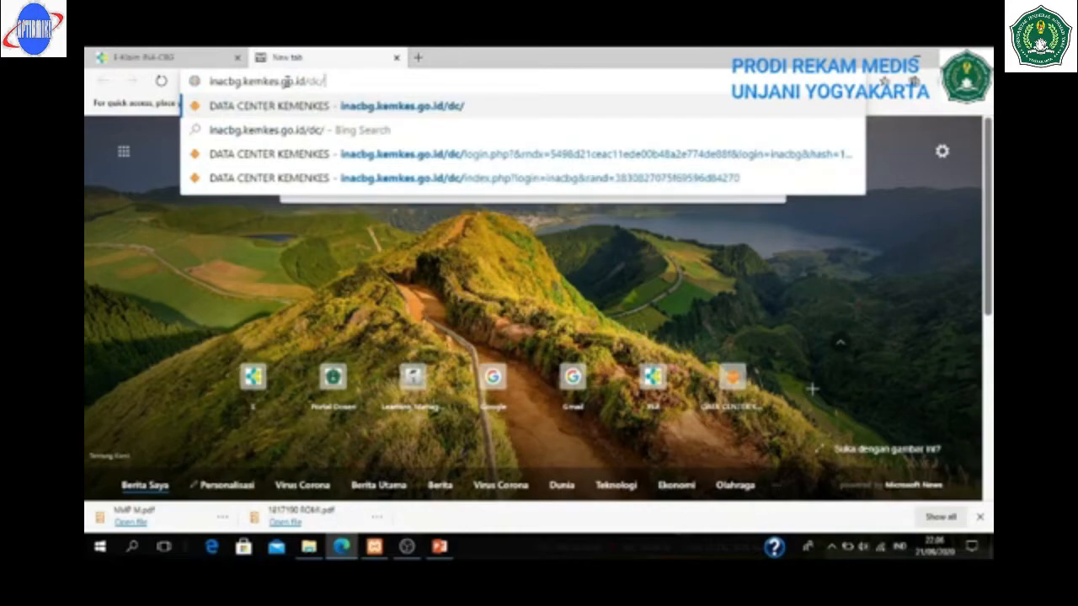
pyautogui.press('Return')
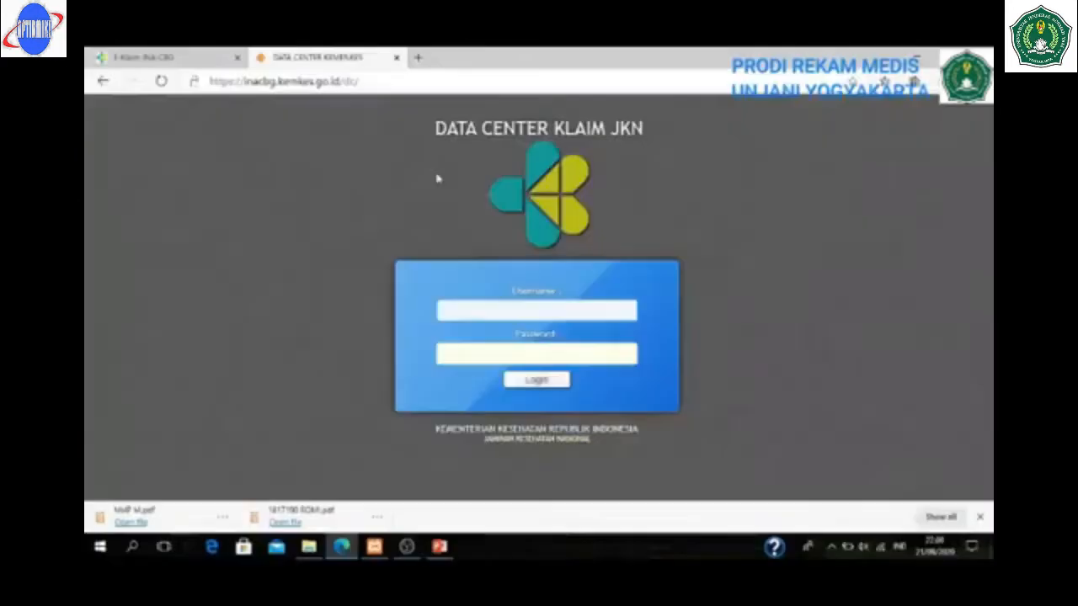
# - Begin signing in by filling in the login username field
pyautogui.click(571, 312)
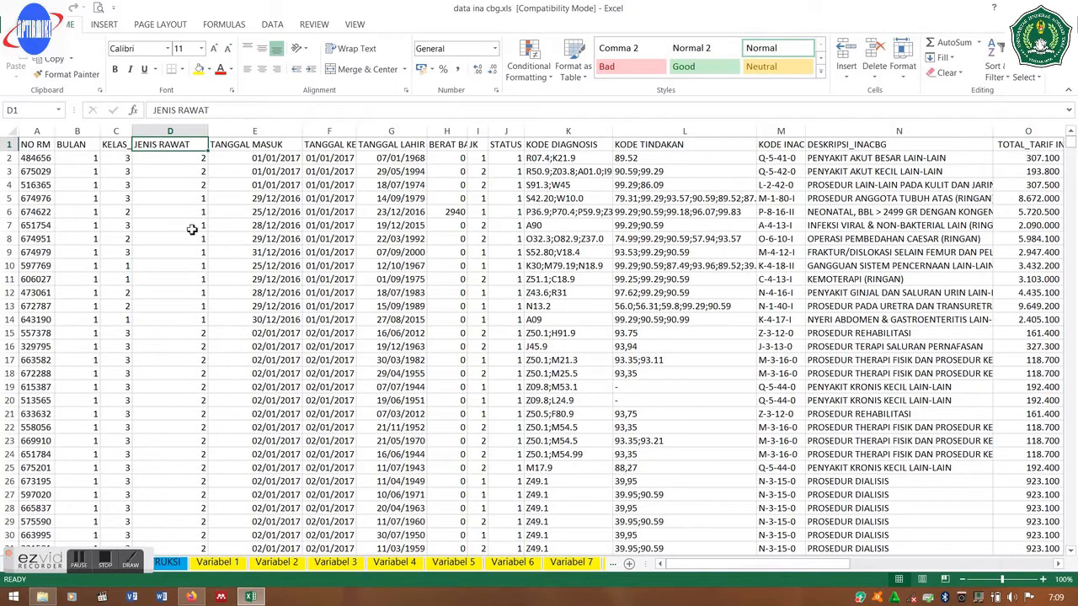
# - Go to the ALL JAN-JUN sheet and select the full claims data range with Ctrl+Shift+End
pyautogui.click(167, 562)
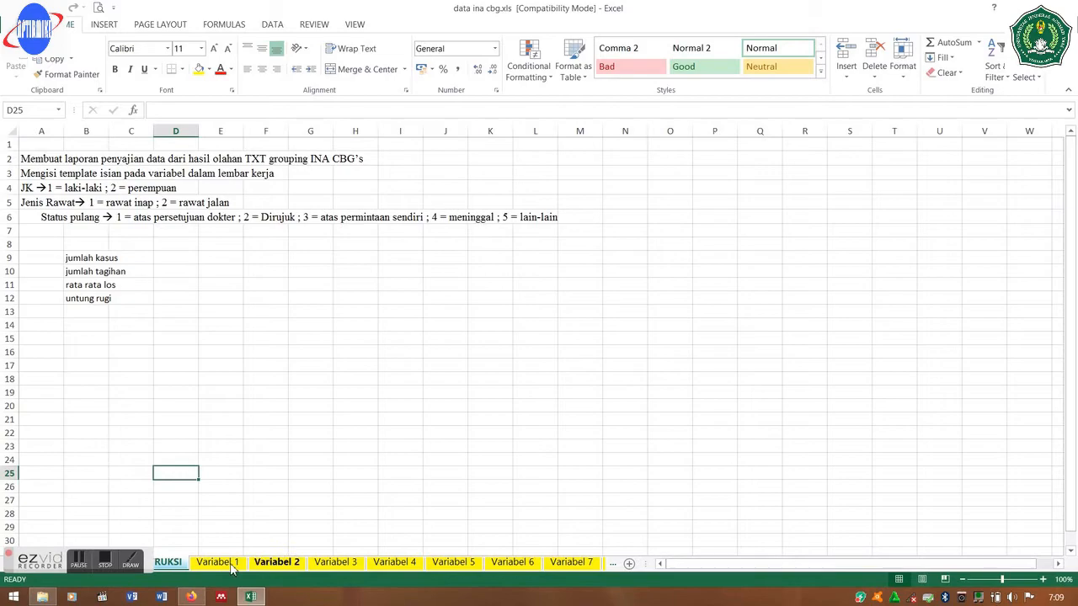
pyautogui.click(164, 538)
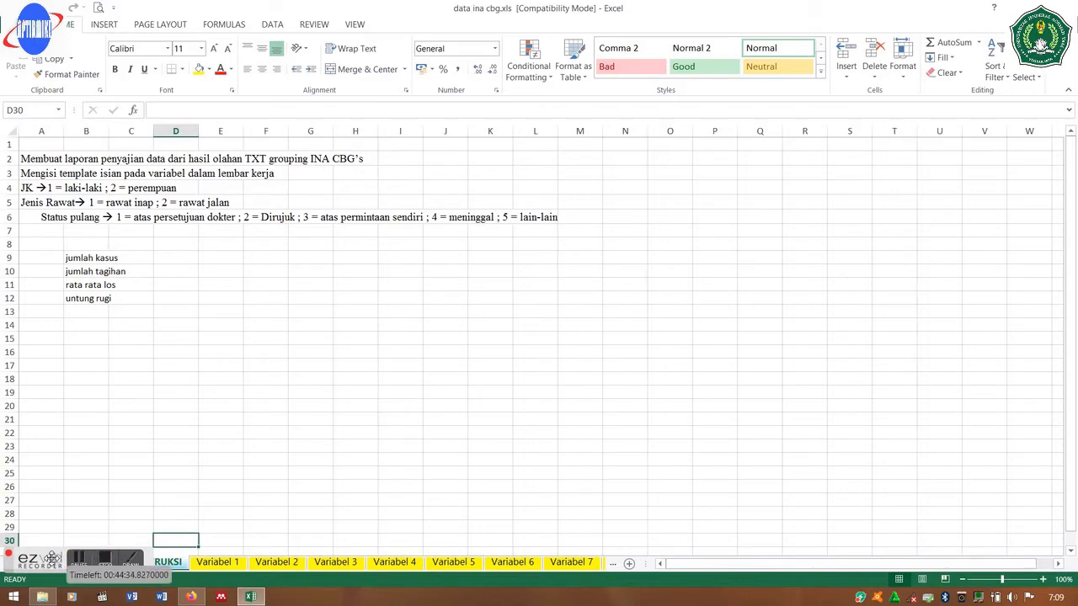
pyautogui.moveTo(51, 559); pyautogui.dragTo(24, 451)
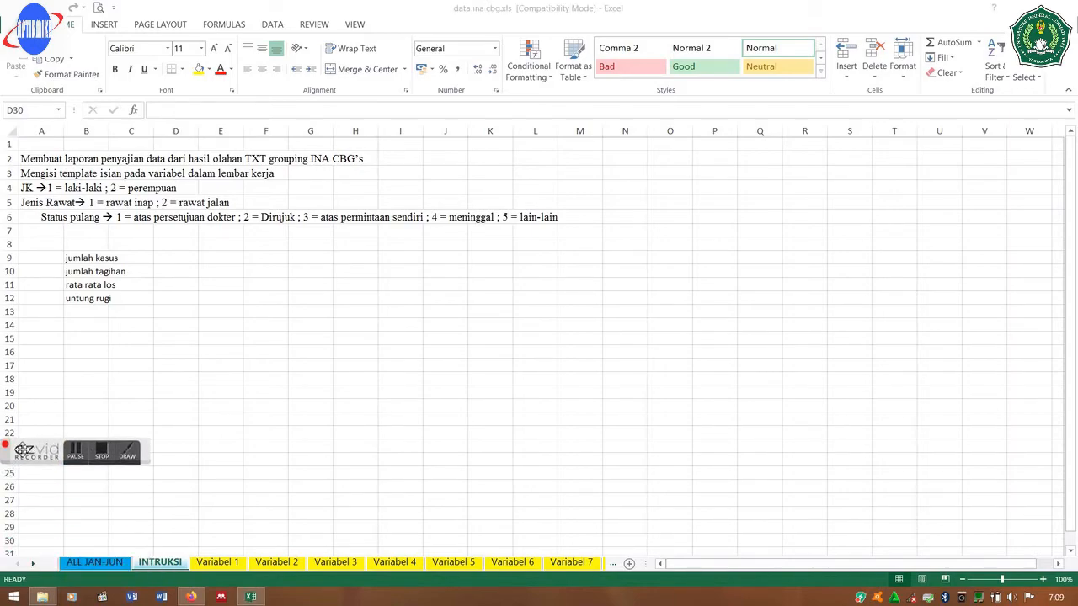
pyautogui.click(105, 568)
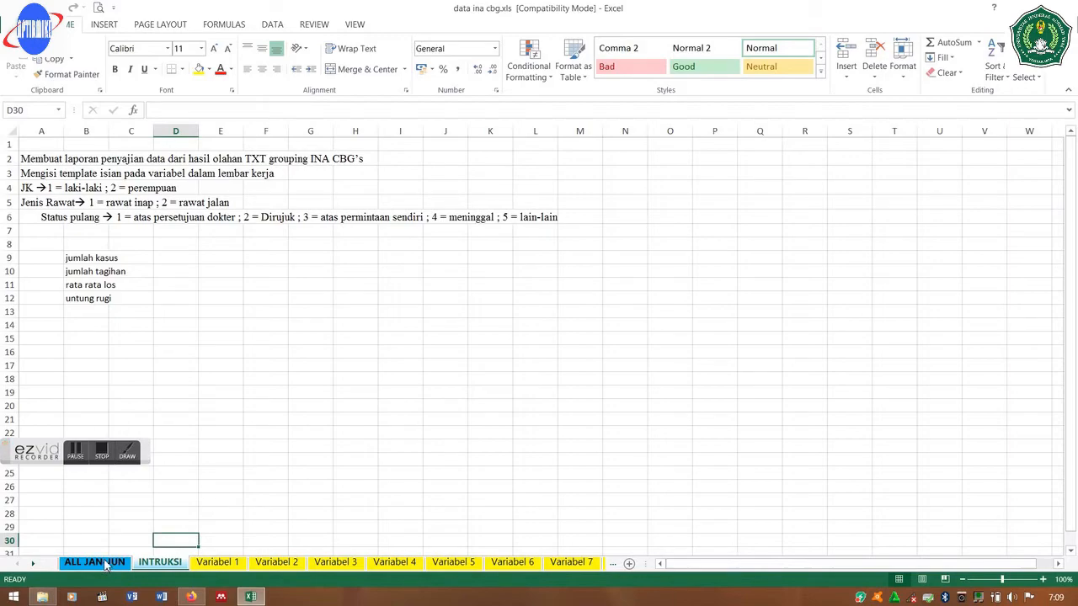
pyautogui.click(94, 563)
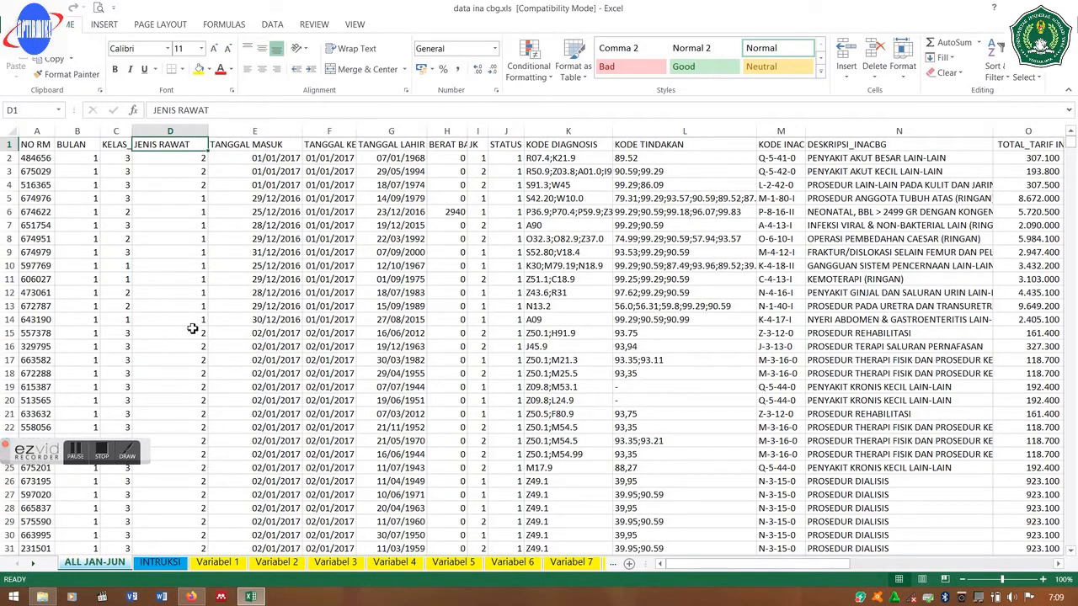
pyautogui.hotkey('ctrl', 'shift', 'End')
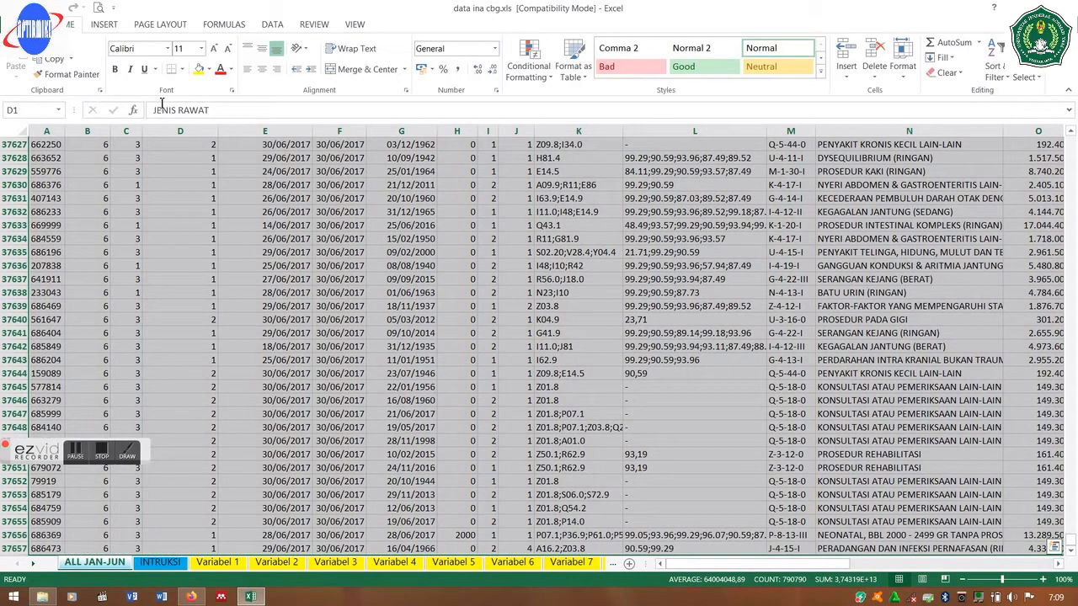
# - Insert a pivot on a new sheet counting TANGGAL KELUAR, checking its Value Field Settings unchanged
pyautogui.click(105, 26)
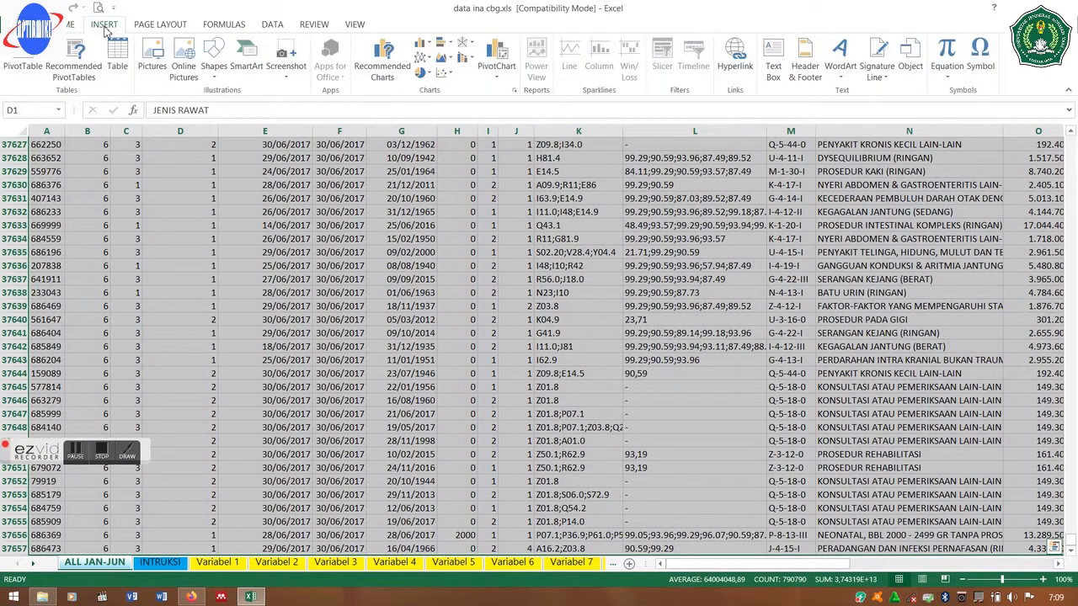
pyautogui.click(20, 64)
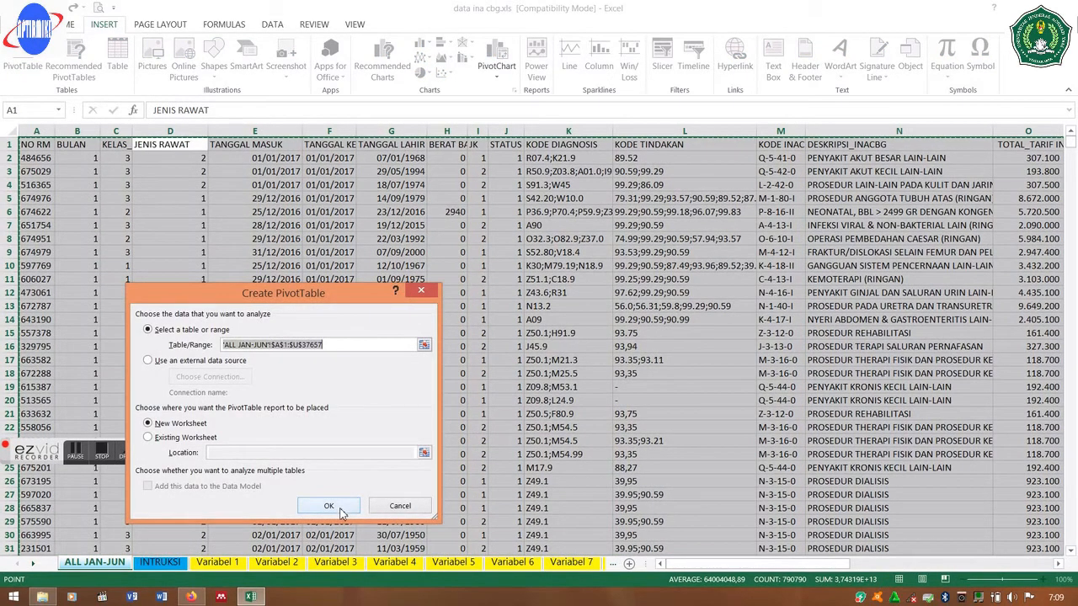
pyautogui.click(340, 508)
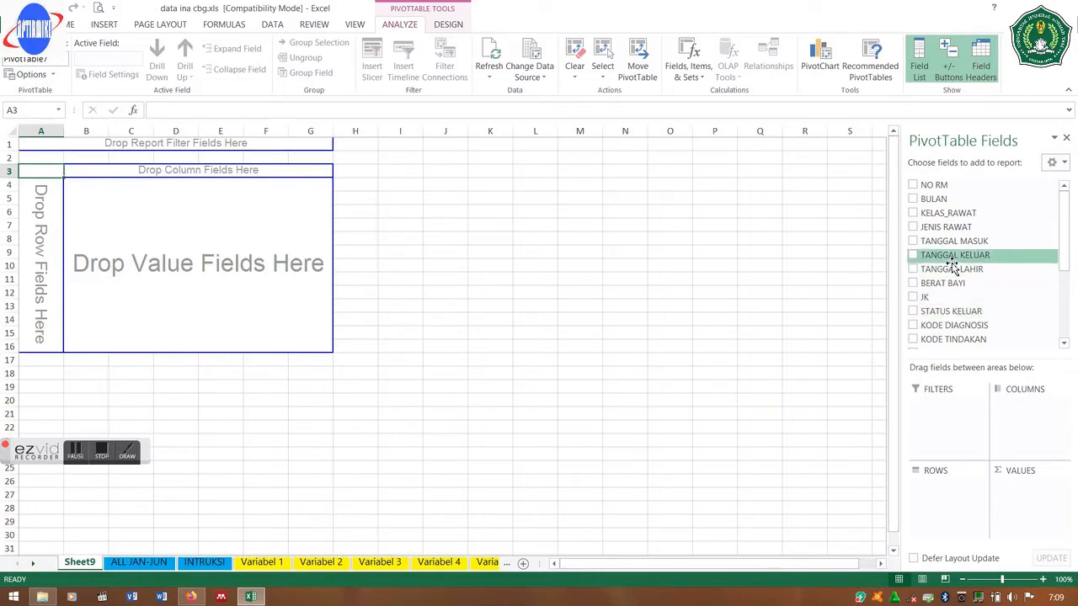
pyautogui.moveTo(952, 264); pyautogui.dragTo(1010, 495)
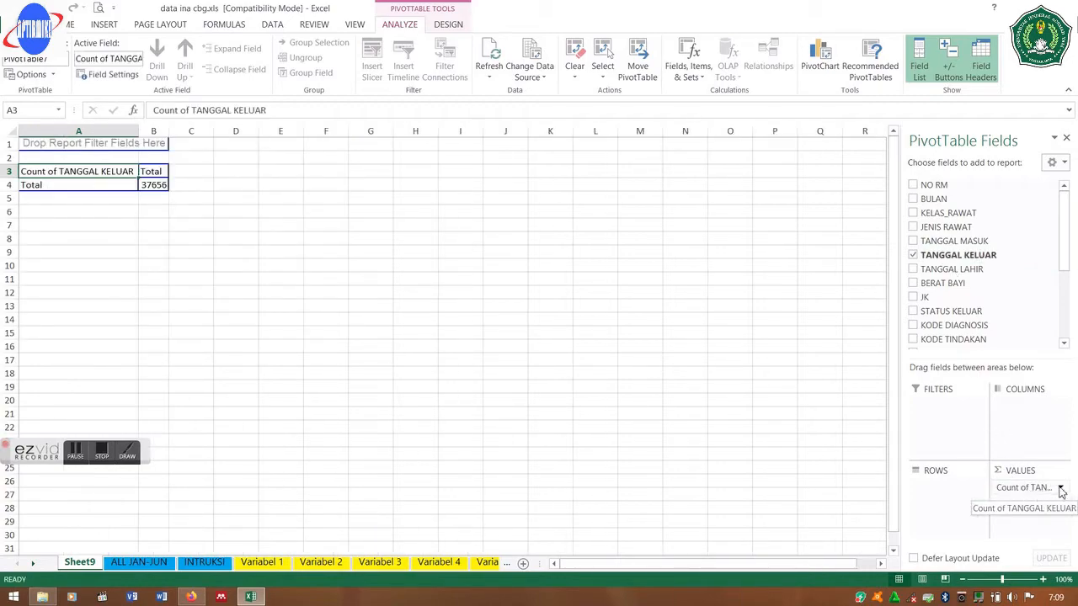
pyautogui.click(1061, 492)
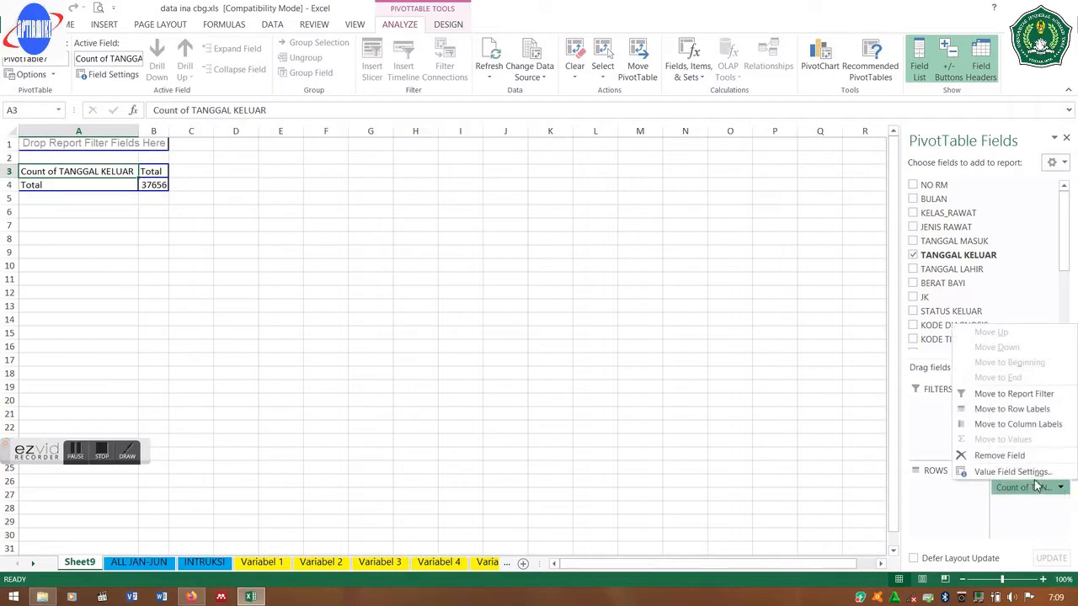
pyautogui.click(1027, 473)
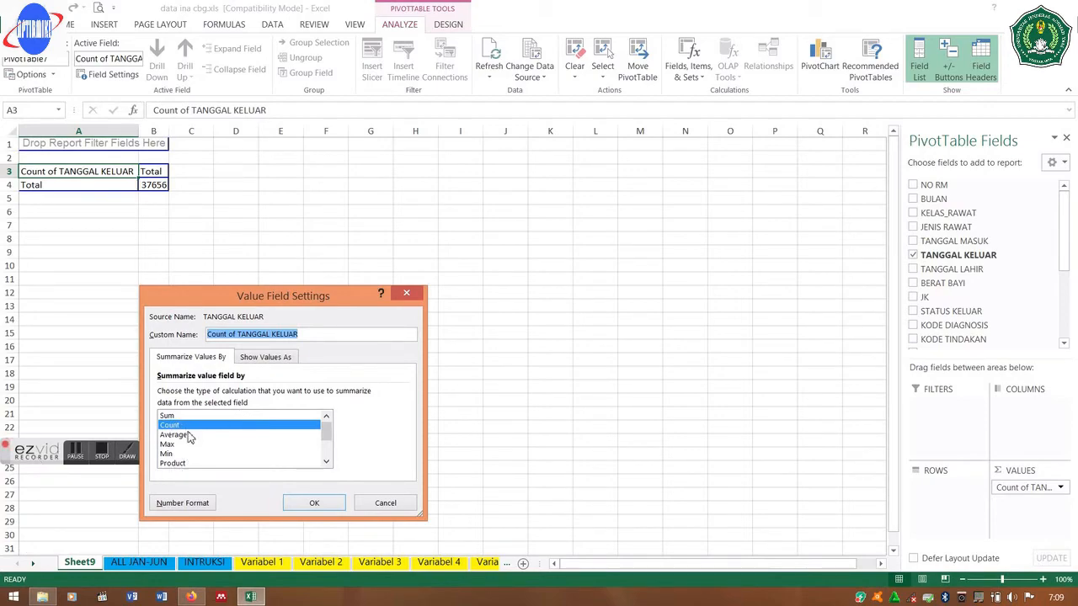
pyautogui.click(408, 297)
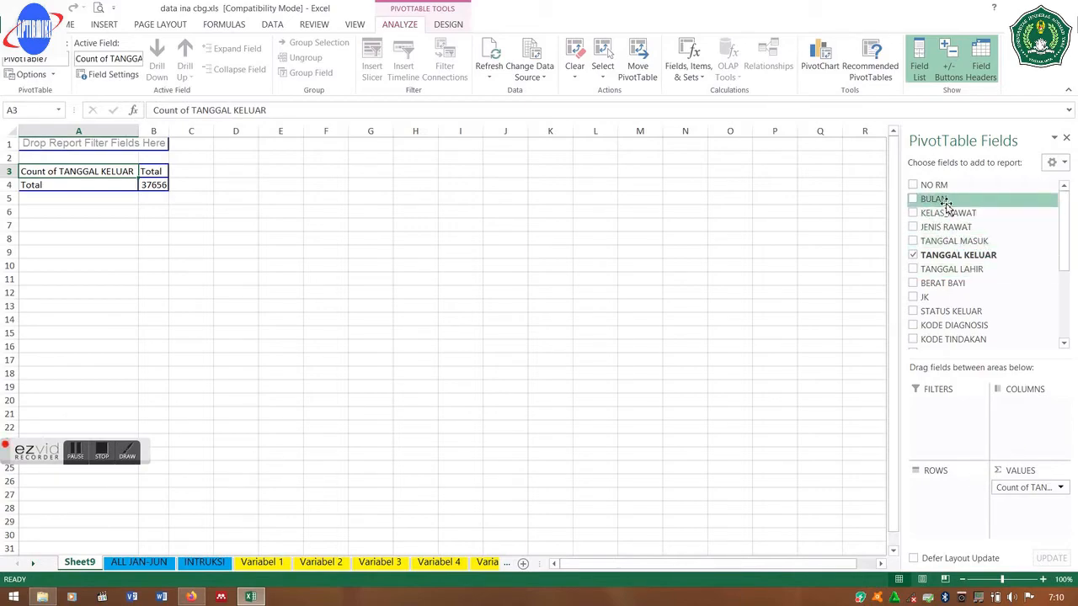
# - Break the count down with BULAN as rows and JENIS RAWAT as columns
pyautogui.moveTo(944, 202); pyautogui.dragTo(953, 503)
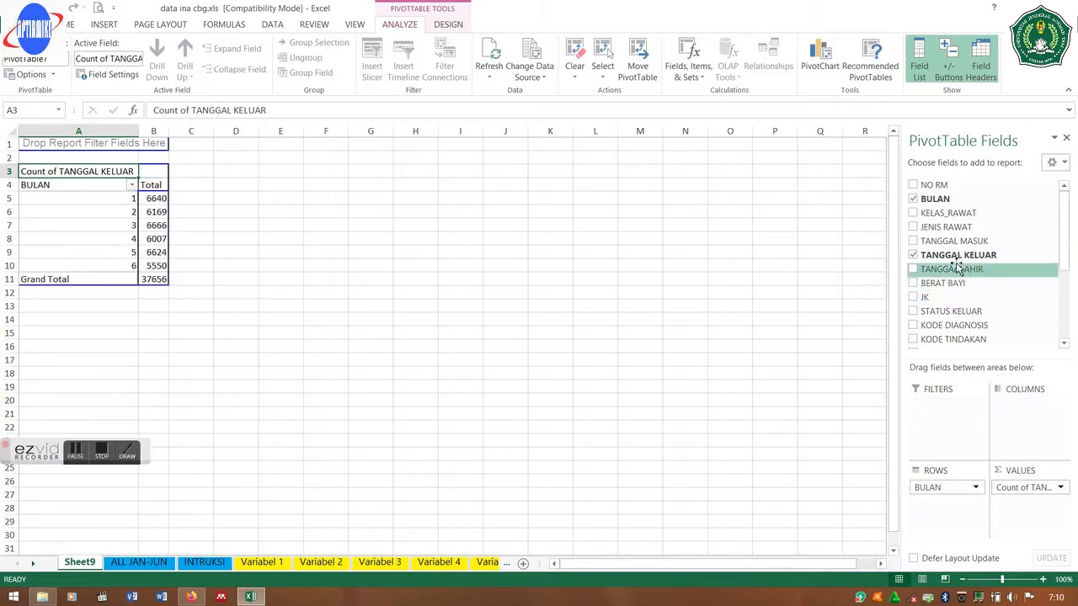
pyautogui.moveTo(950, 233); pyautogui.dragTo(1025, 415)
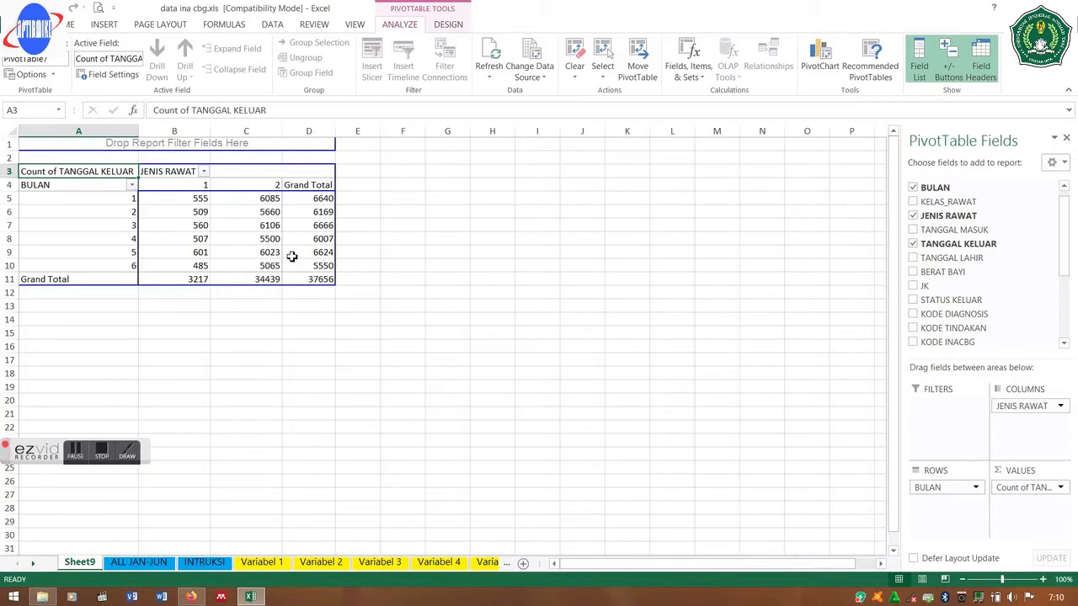
pyautogui.moveTo(291, 256)
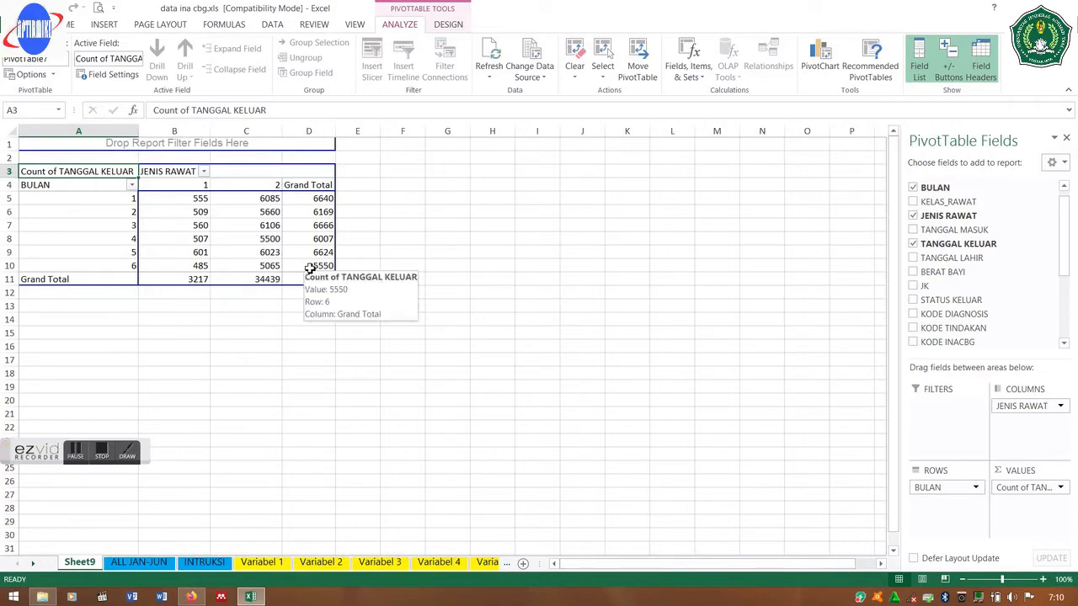
# - Review the INTRUKSI notes, then return to the ALL JAN-JUN claims sheet
pyautogui.click(209, 568)
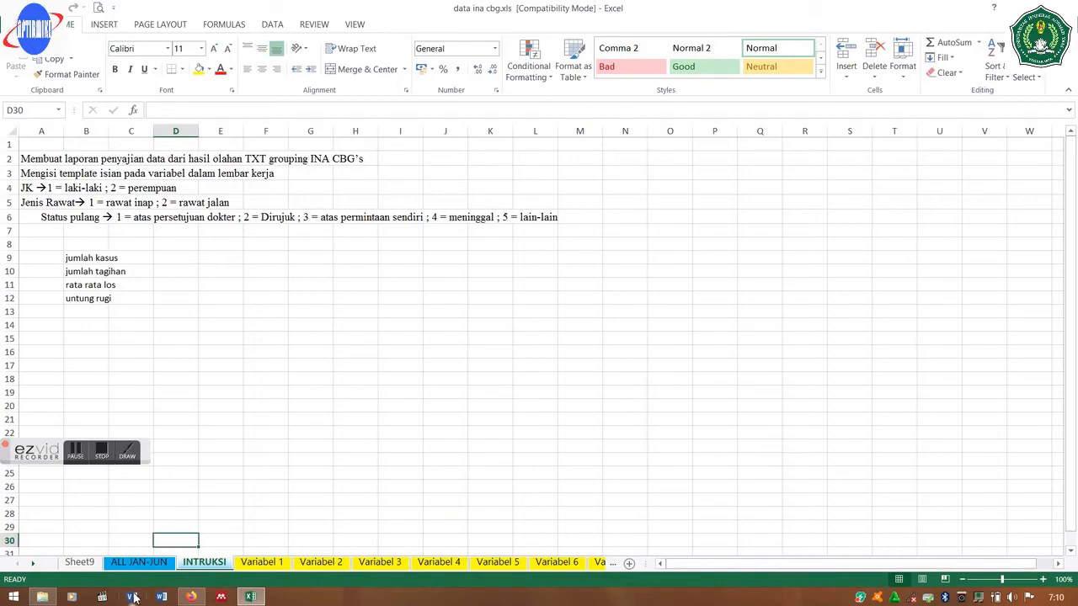
pyautogui.click(139, 565)
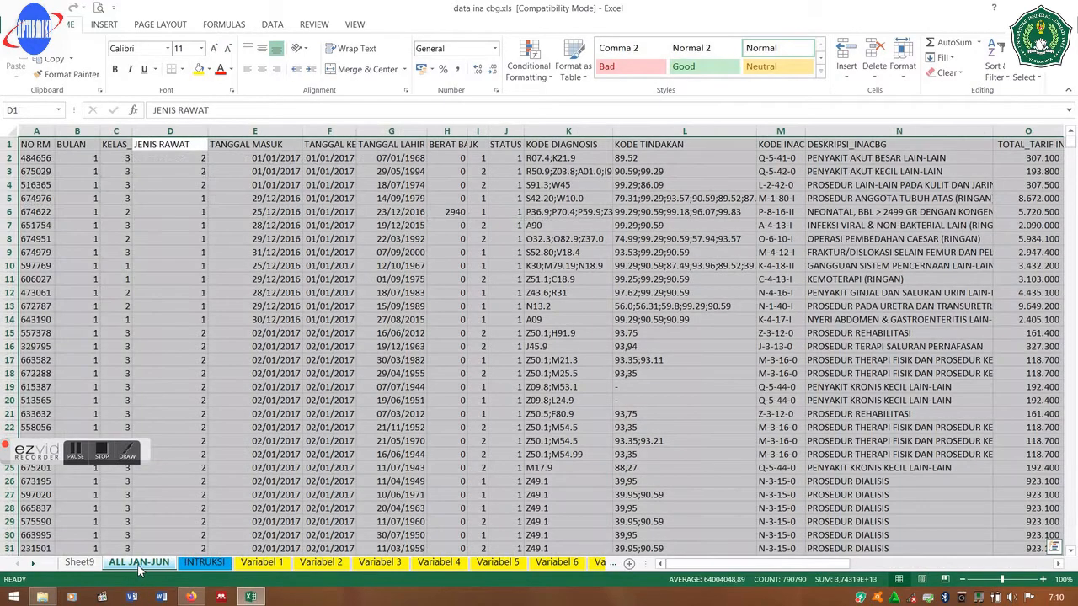
pyautogui.click(109, 25)
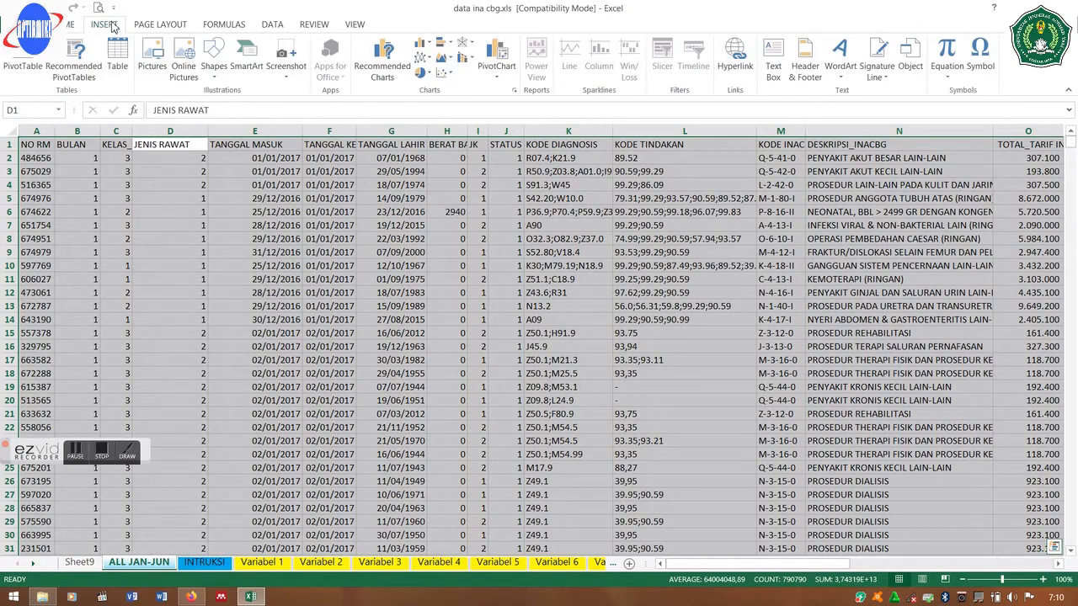
# - Insert a new pivot summing TOTAL_TARIF INACBG with JENIS RAWAT as columns
pyautogui.click(25, 56)
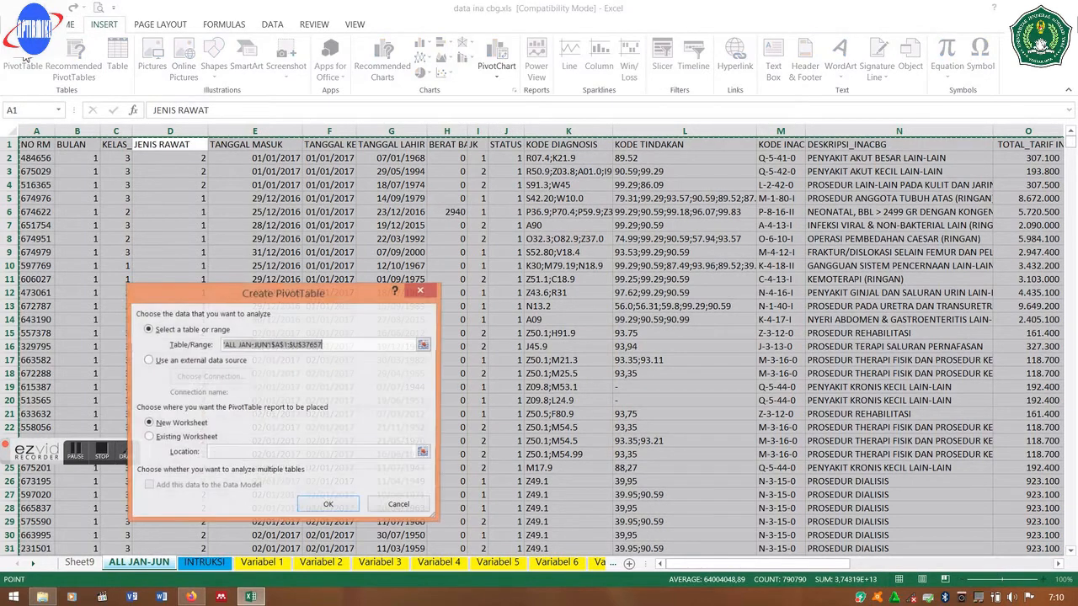
pyautogui.click(330, 506)
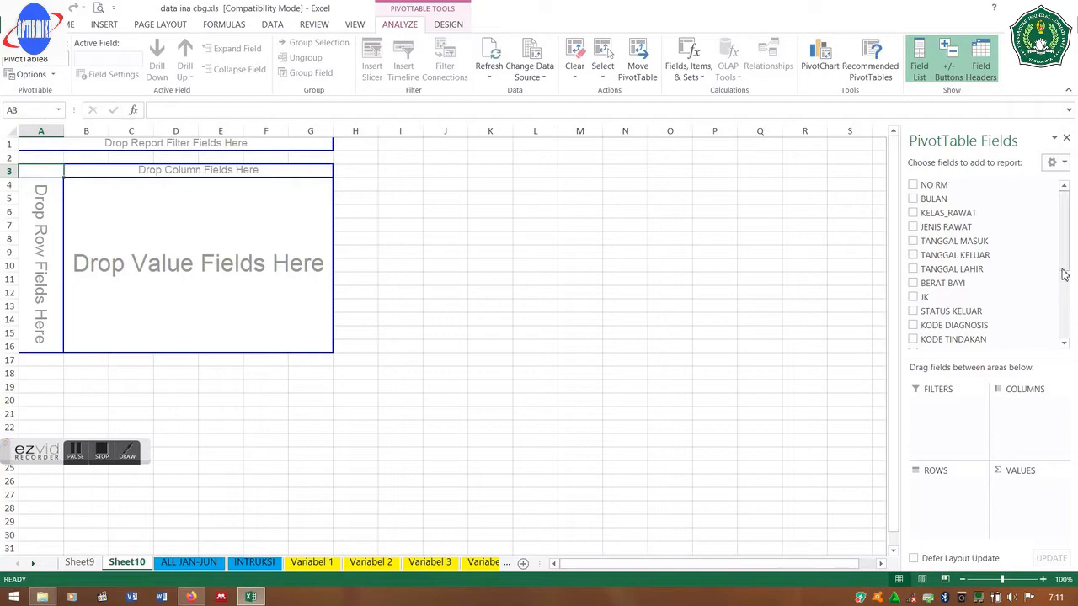
pyautogui.moveTo(1064, 274); pyautogui.dragTo(1064, 313)
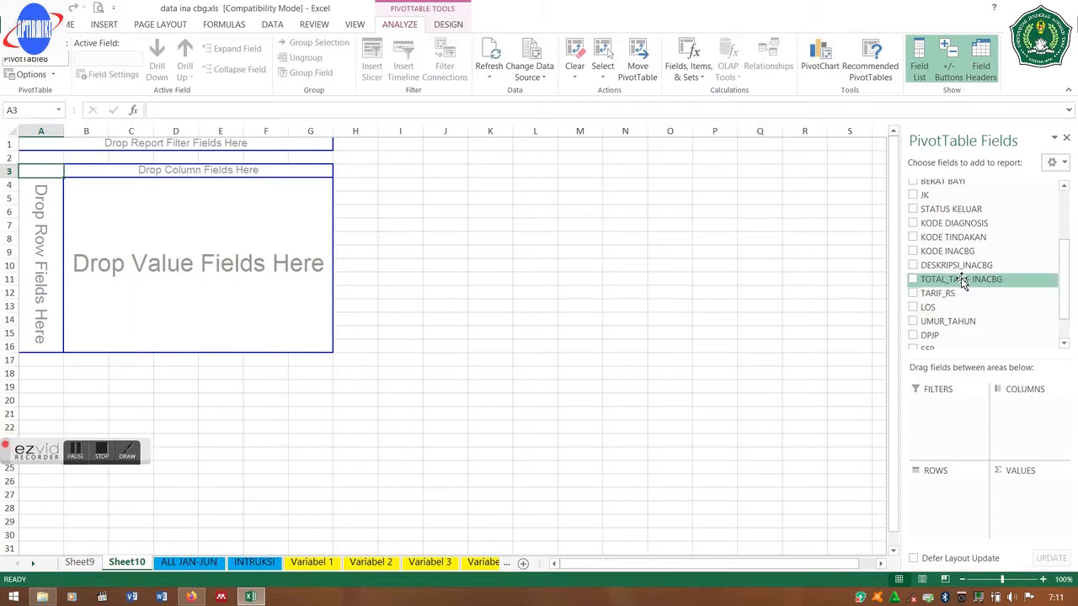
pyautogui.moveTo(962, 284); pyautogui.dragTo(1037, 498)
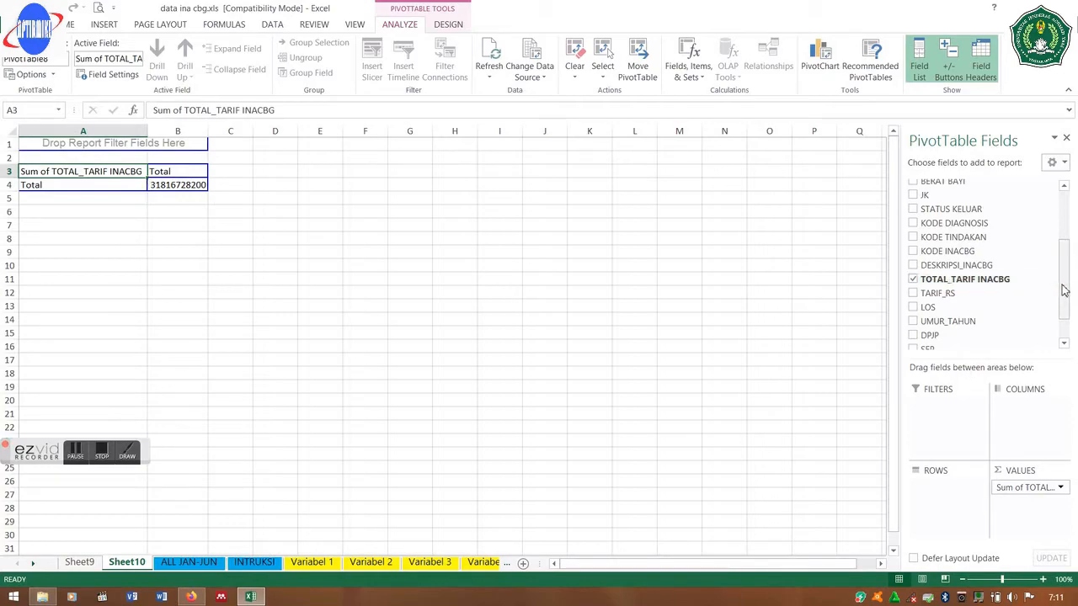
pyautogui.moveTo(1064, 290); pyautogui.dragTo(1063, 233)
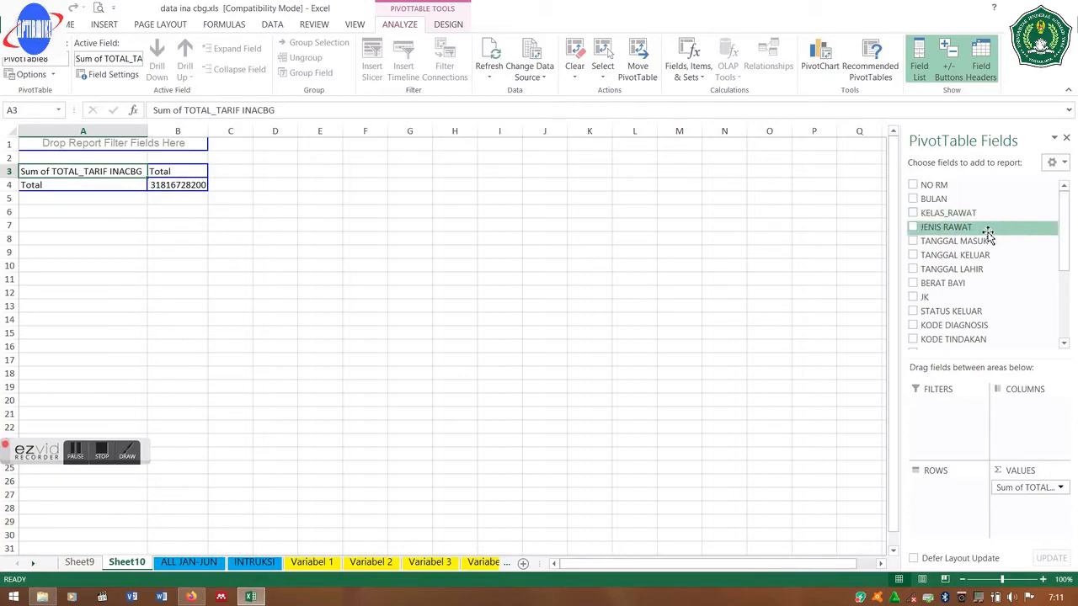
pyautogui.moveTo(987, 236); pyautogui.dragTo(1019, 415)
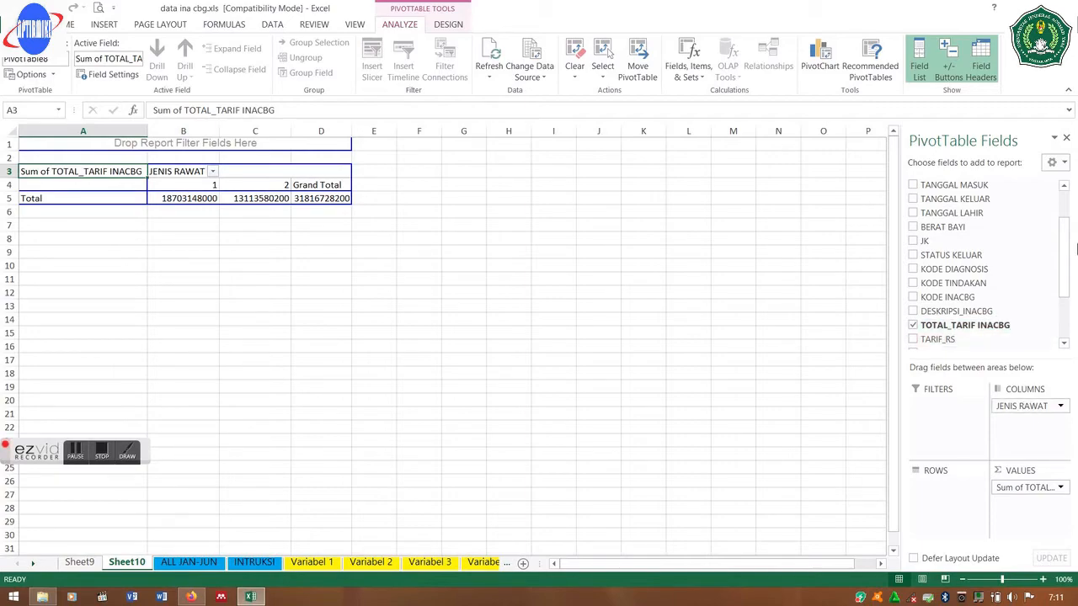
# - Add BULAN with KELAS_RAWAT nested under it as rows, then view INTRUKSI
pyautogui.moveTo(1066, 242); pyautogui.dragTo(1065, 216)
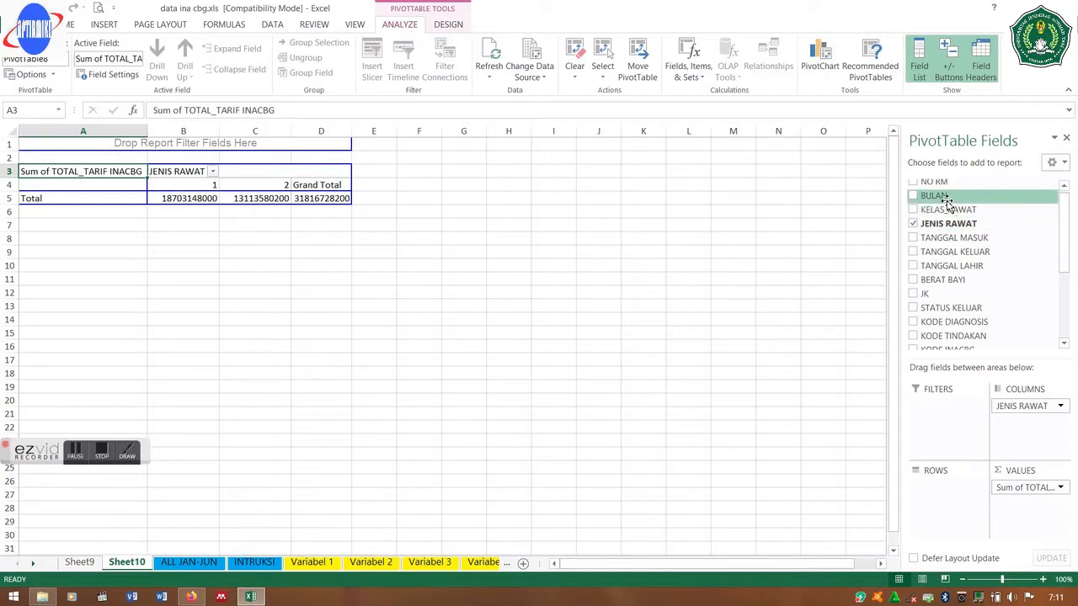
pyautogui.moveTo(946, 202); pyautogui.dragTo(931, 526)
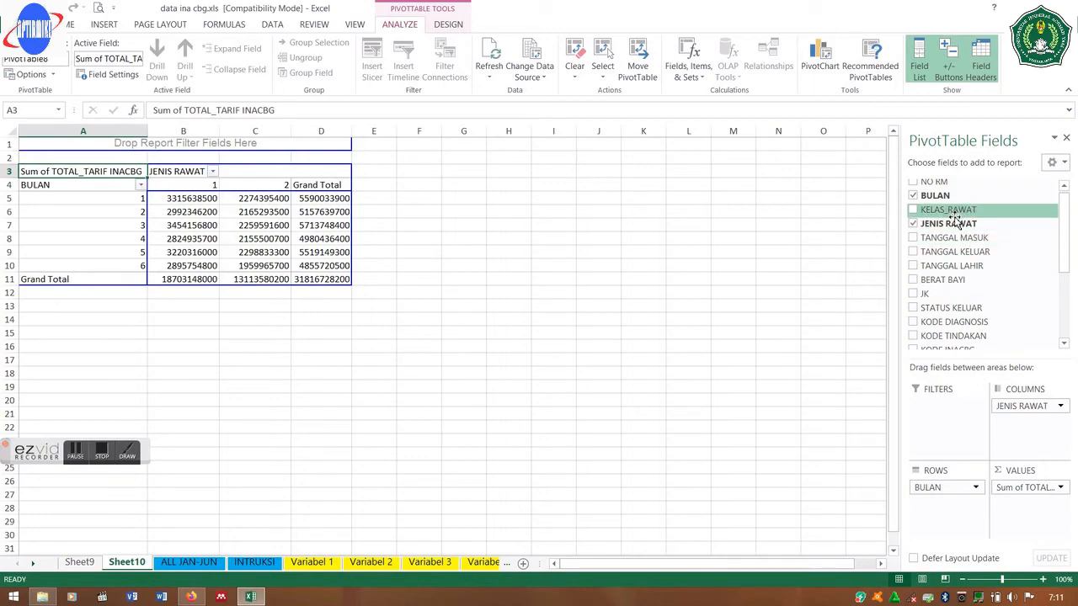
pyautogui.moveTo(954, 217); pyautogui.dragTo(926, 530)
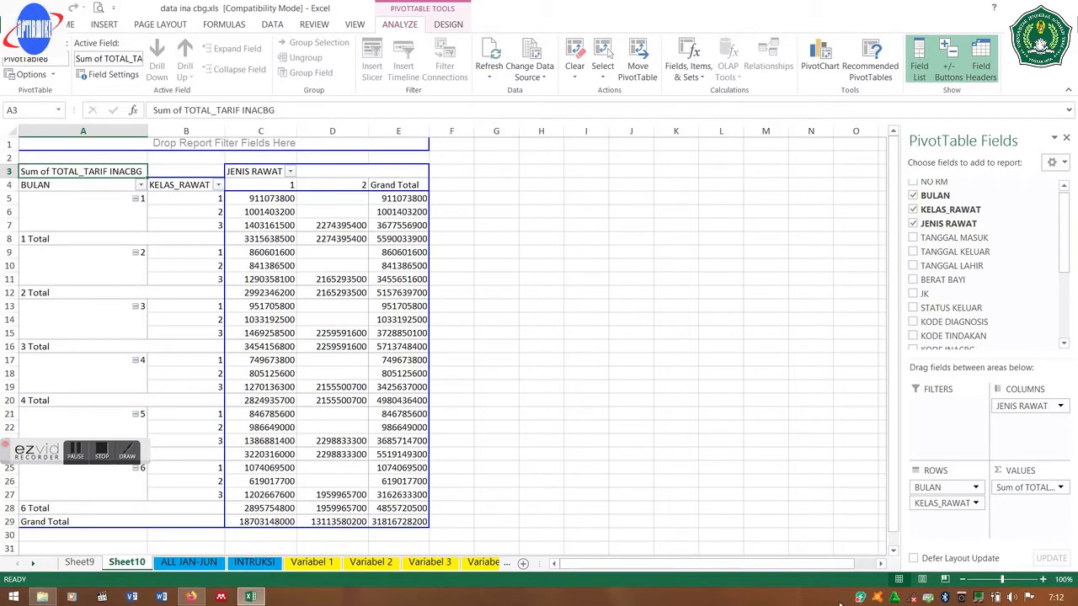
pyautogui.click(255, 564)
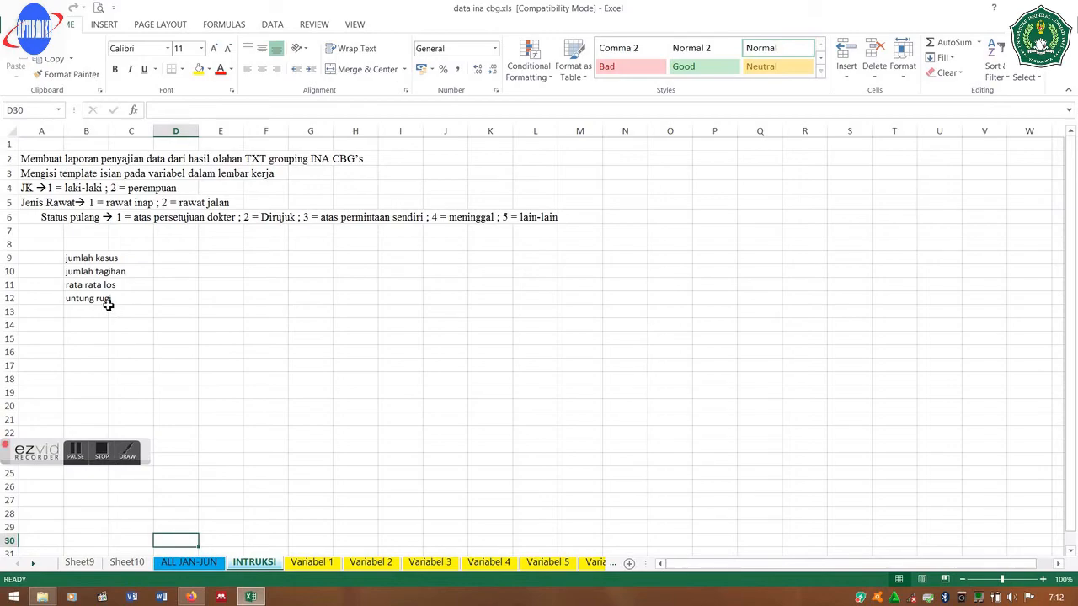
# - From the ALL JAN-JUN data, insert an empty PivotTable on a new Sheet11
pyautogui.click(172, 569)
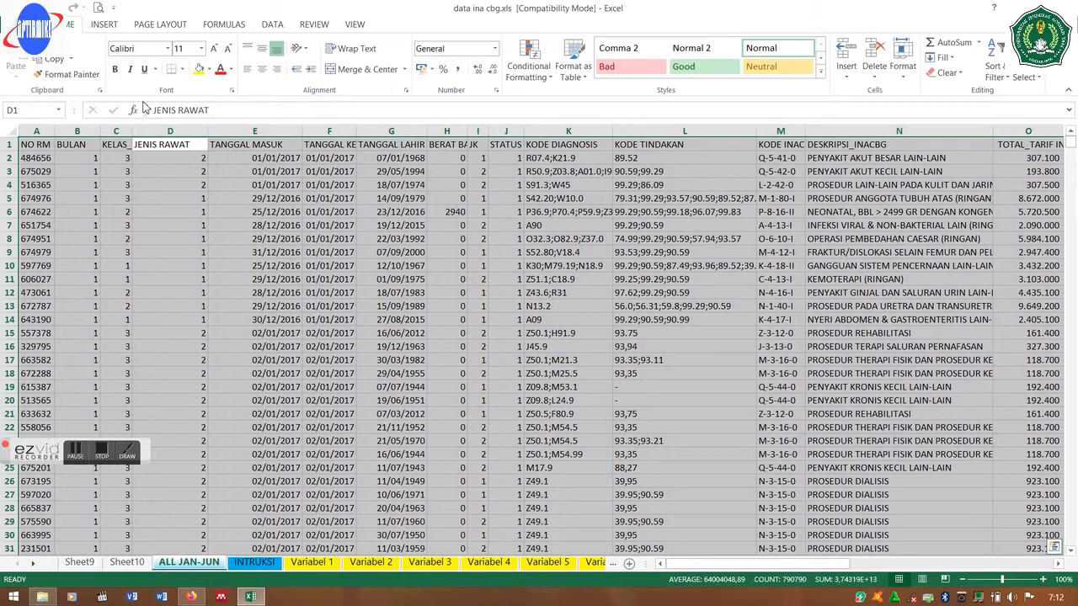
pyautogui.click(99, 25)
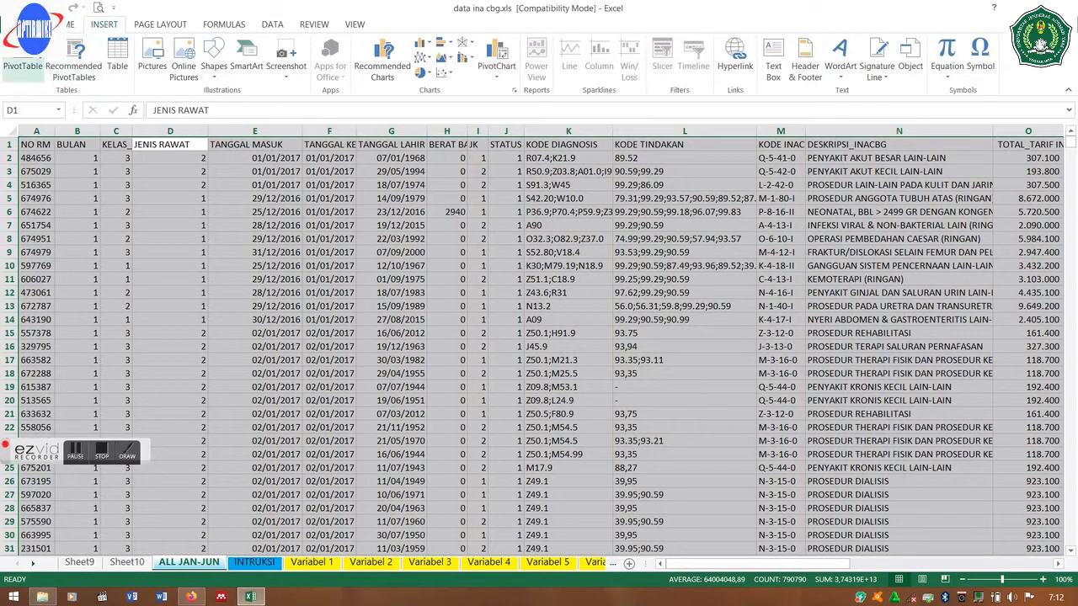
pyautogui.click(21, 55)
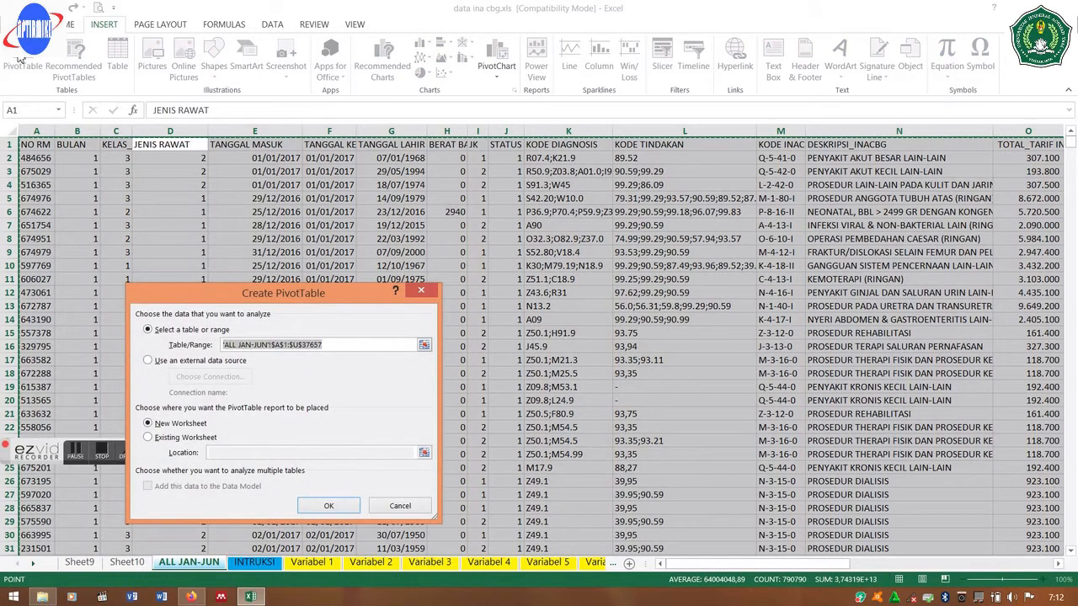
pyautogui.click(324, 506)
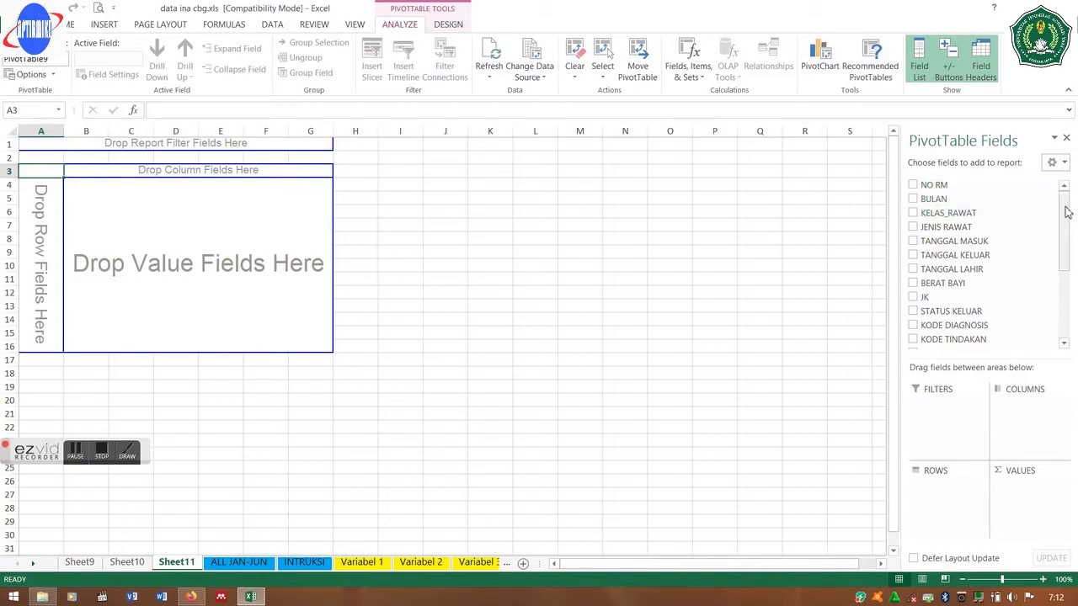
# - Sum LOS by BULAN across columns, with JENIS RAWAT as a report filter (total 51638)
pyautogui.moveTo(1066, 213); pyautogui.dragTo(1066, 285)
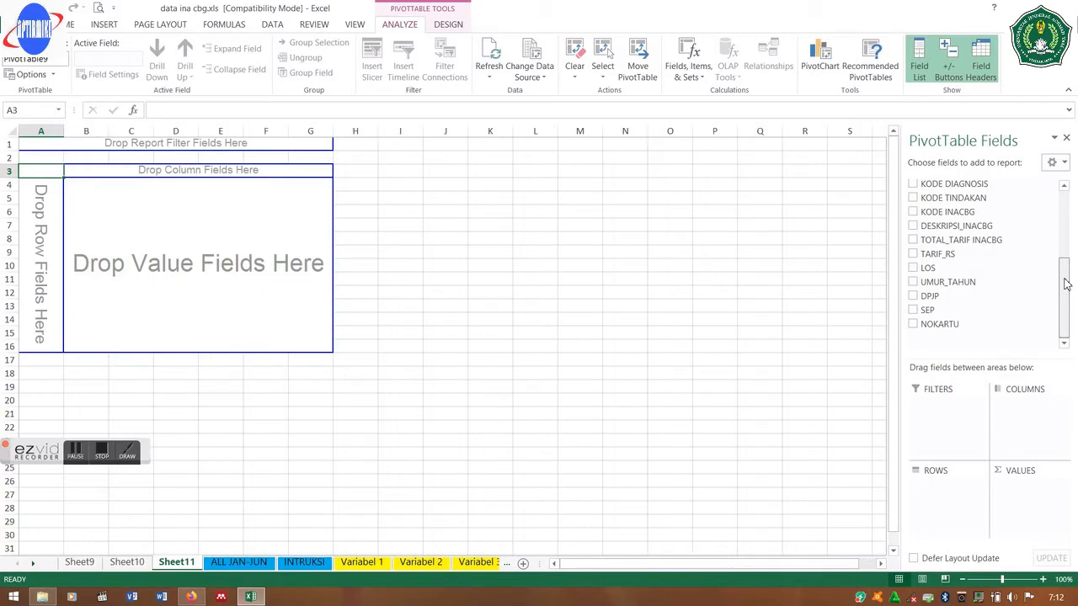
pyautogui.moveTo(1066, 284); pyautogui.dragTo(1063, 257)
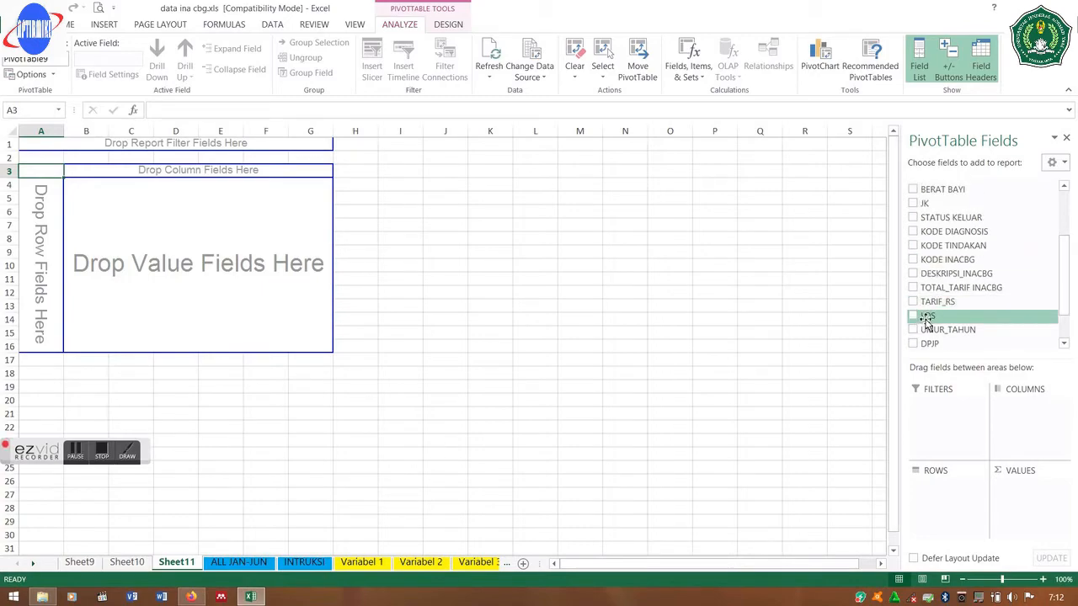
pyautogui.moveTo(926, 320); pyautogui.dragTo(1021, 483)
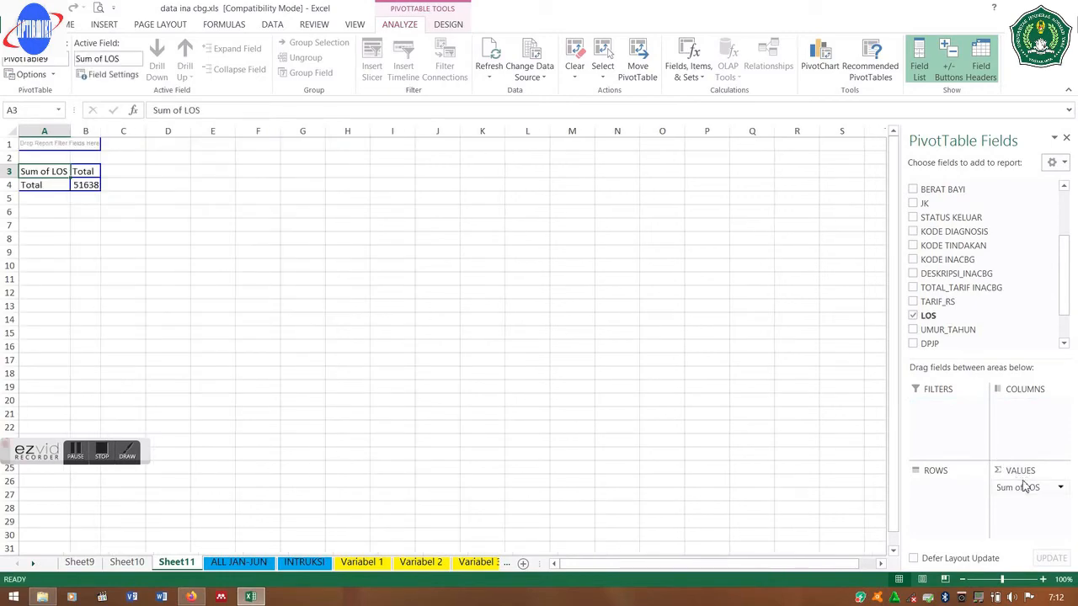
pyautogui.moveTo(1063, 295); pyautogui.dragTo(1062, 251)
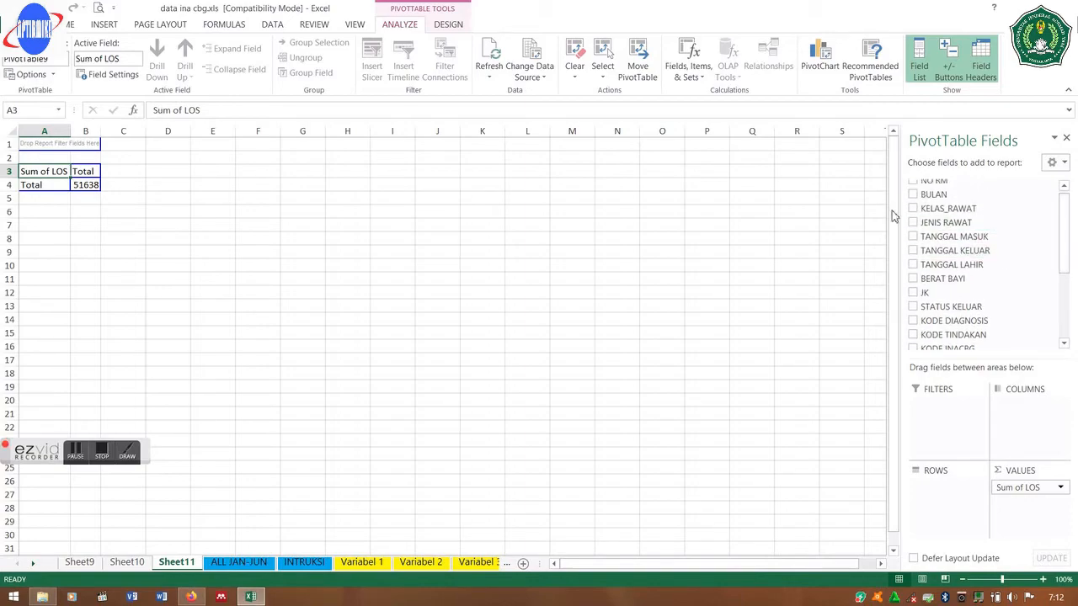
pyautogui.moveTo(934, 224); pyautogui.dragTo(942, 498)
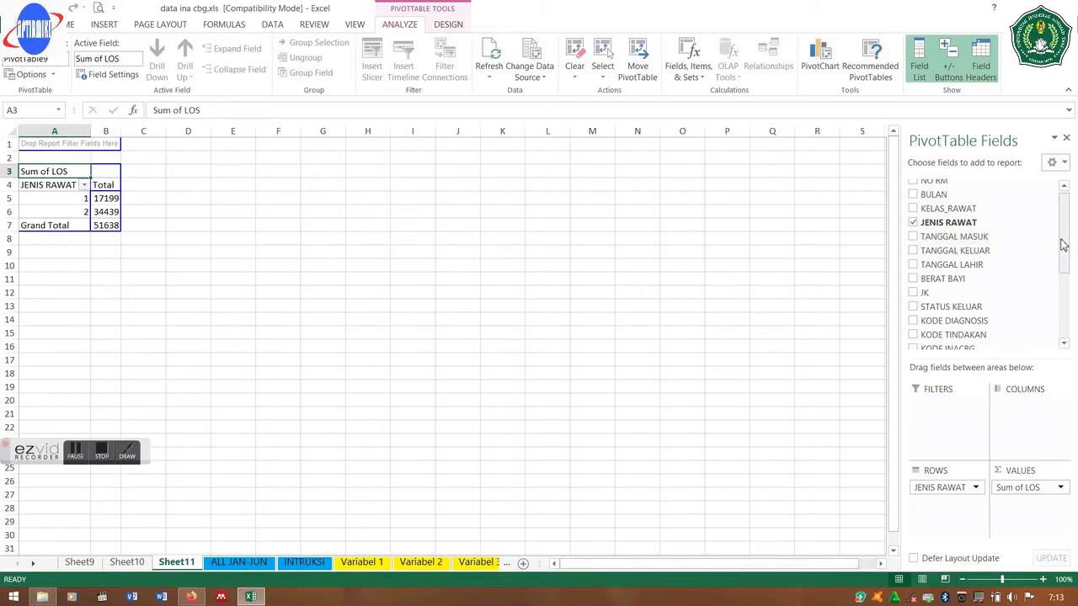
pyautogui.moveTo(1062, 240); pyautogui.dragTo(1064, 188)
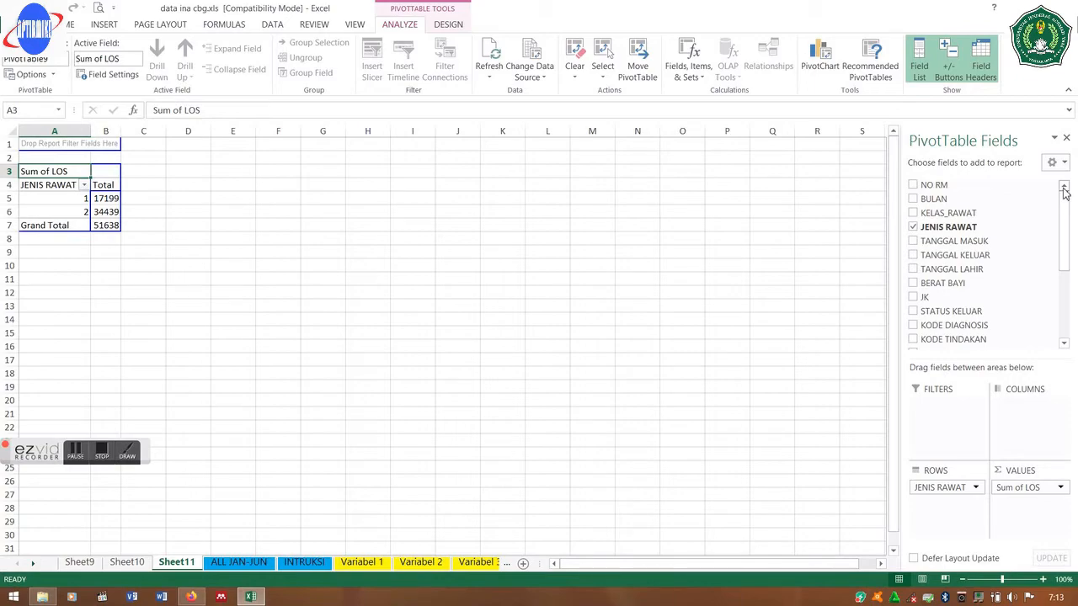
pyautogui.moveTo(977, 202); pyautogui.dragTo(1026, 419)
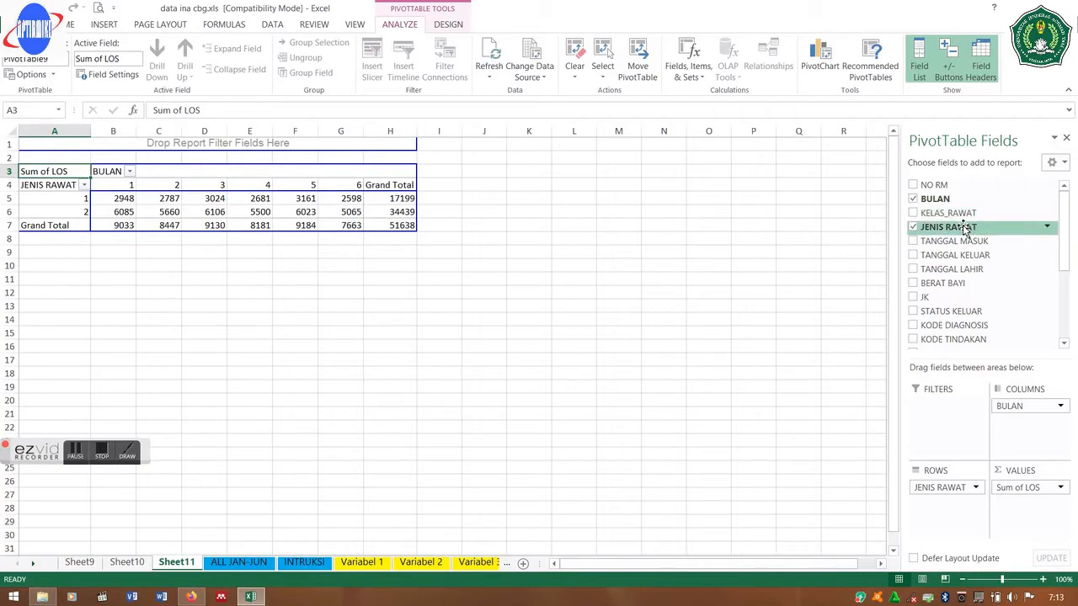
pyautogui.moveTo(965, 230); pyautogui.dragTo(931, 441)
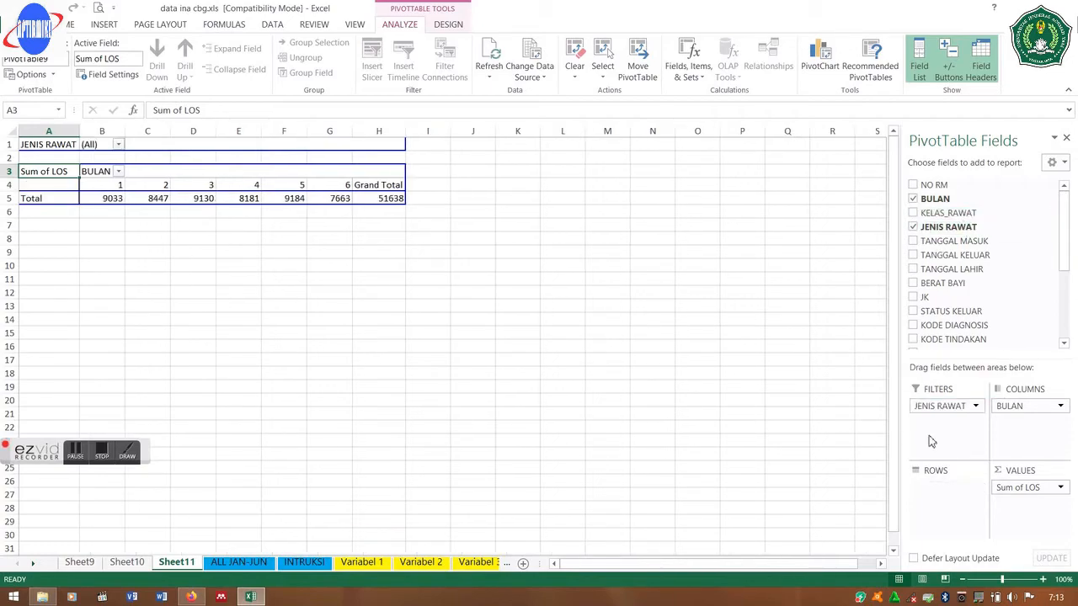
# - Filter the Sheet11 pivot to JENIS RAWAT 1
pyautogui.click(118, 146)
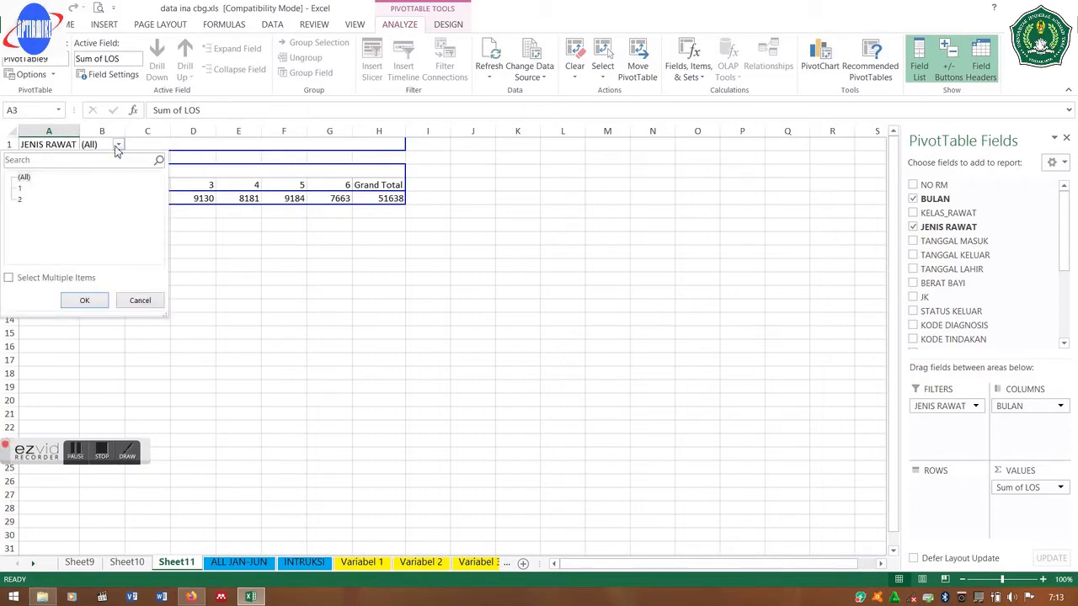
pyautogui.click(20, 189)
pyautogui.click(84, 299)
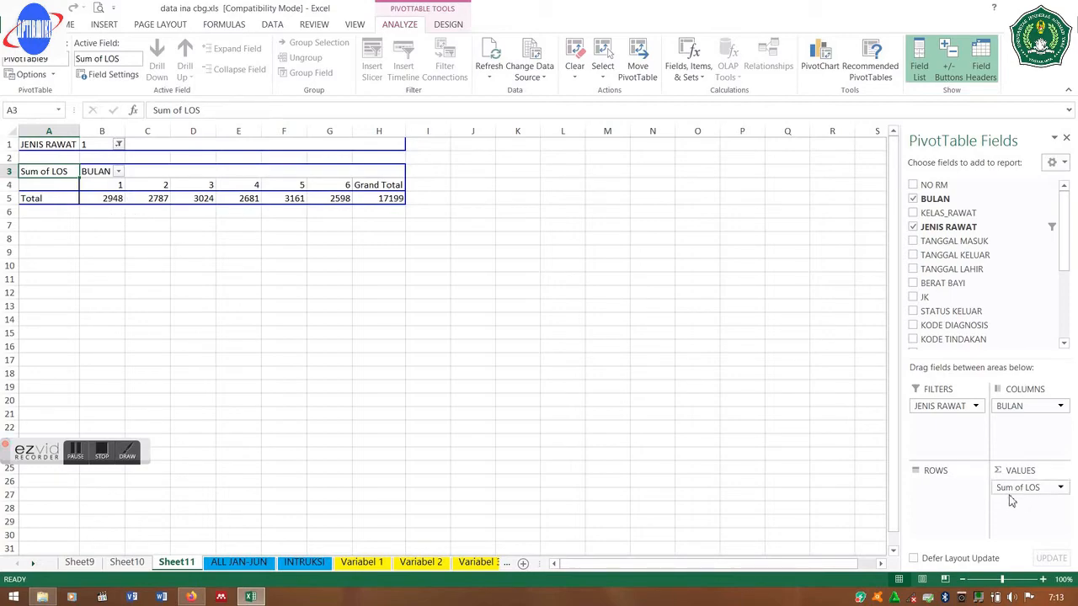
# - Change the LOS value field from Sum to Average
pyautogui.click(1060, 488)
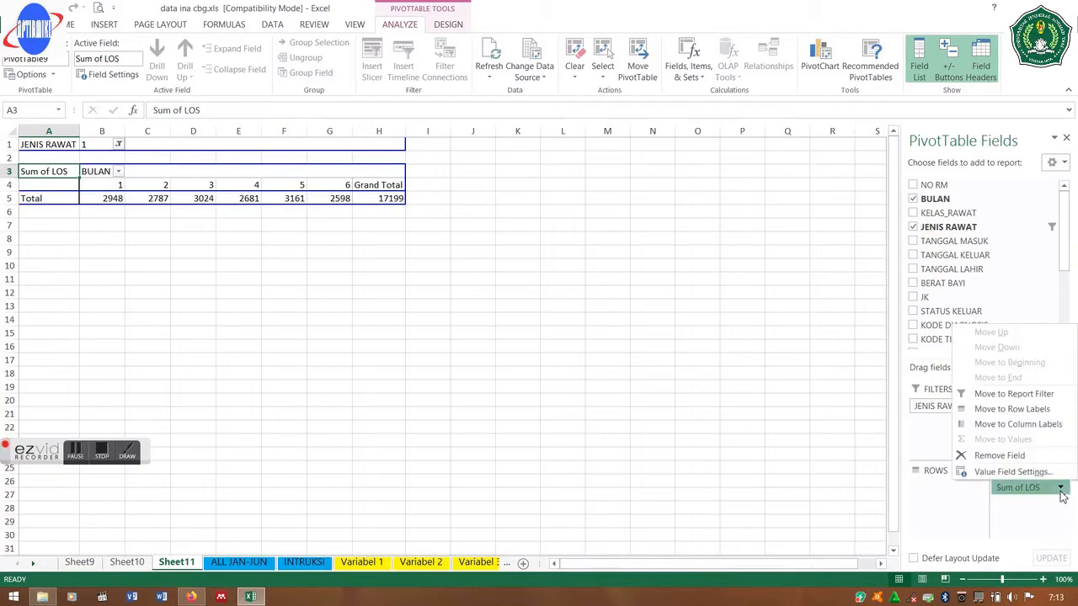
pyautogui.click(1027, 473)
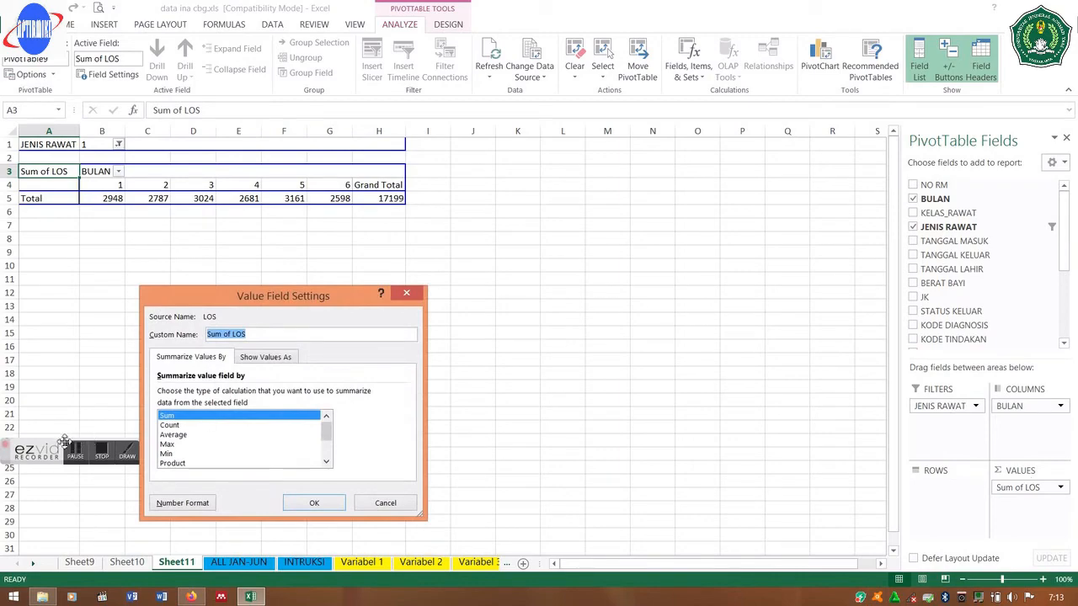
pyautogui.click(182, 436)
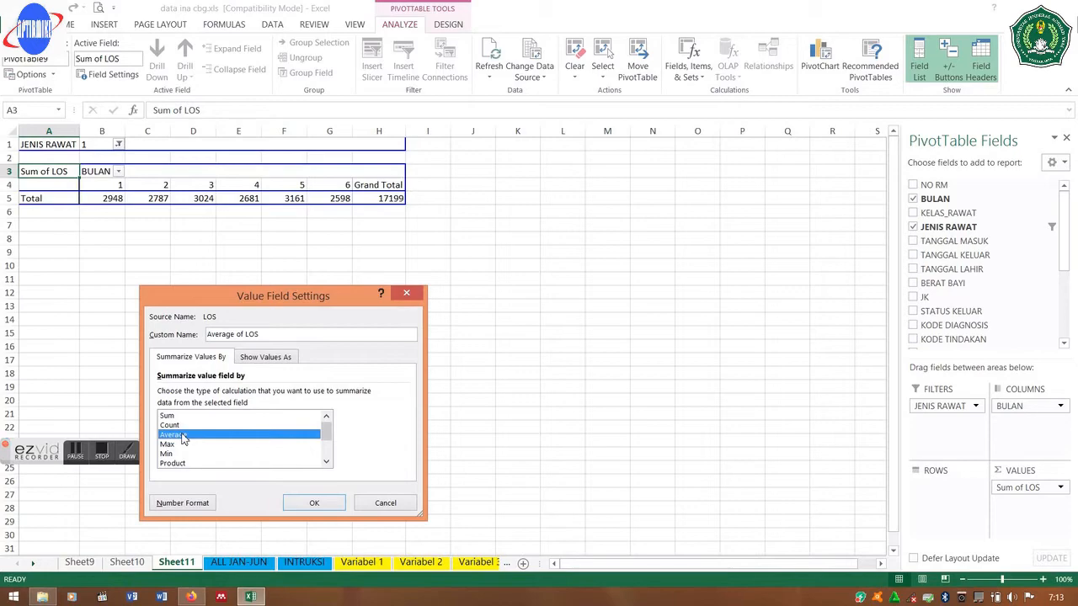
pyautogui.doubleClick(182, 436)
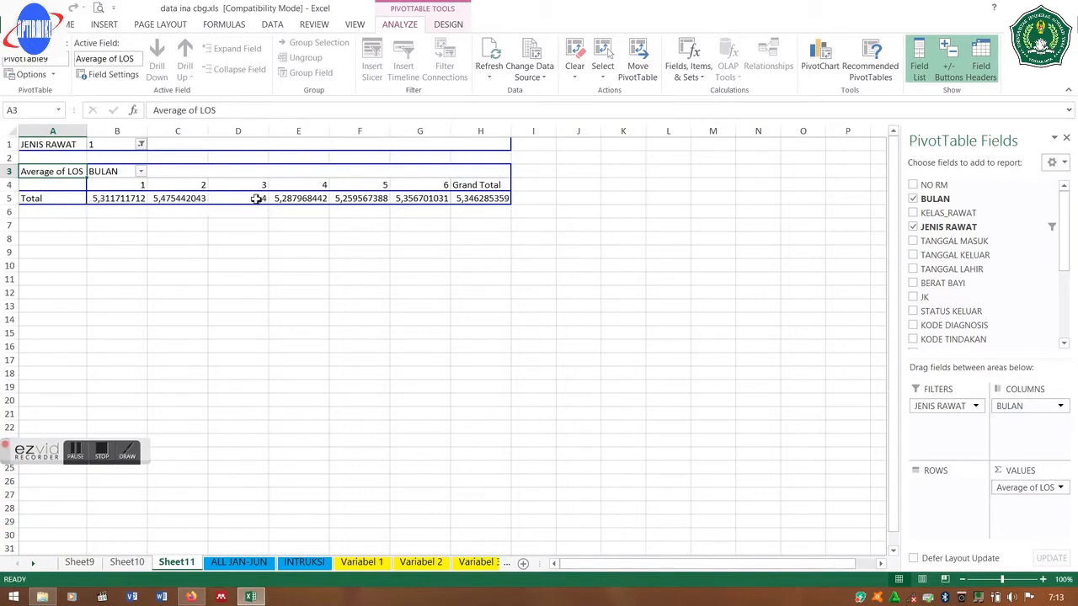
pyautogui.moveTo(425, 205)
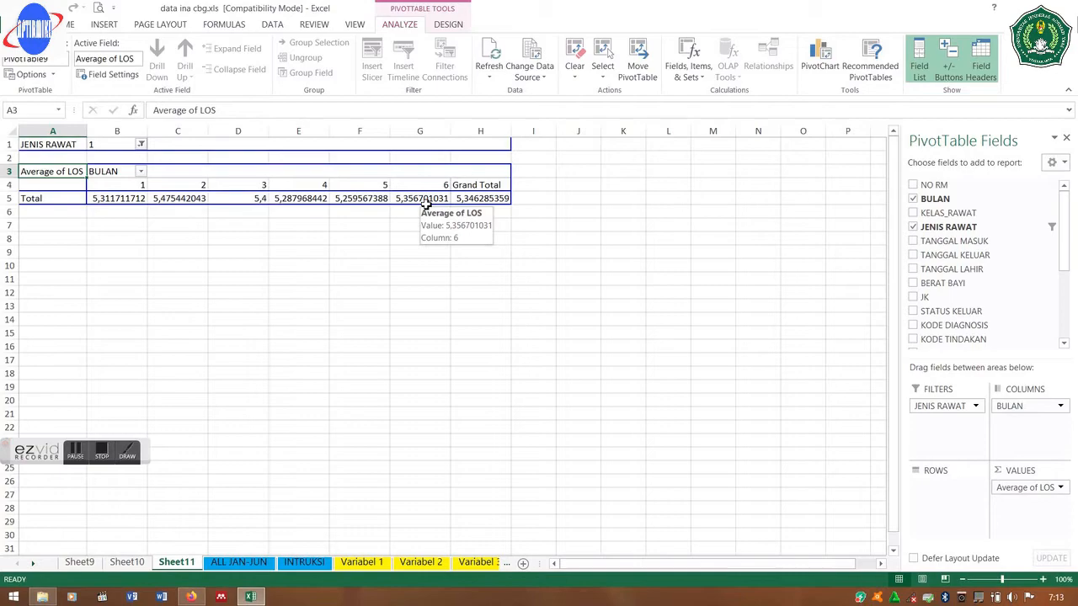
# - Create a PivotTable on a new worksheet from the ALL JAN-JUN claims range
pyautogui.click(239, 562)
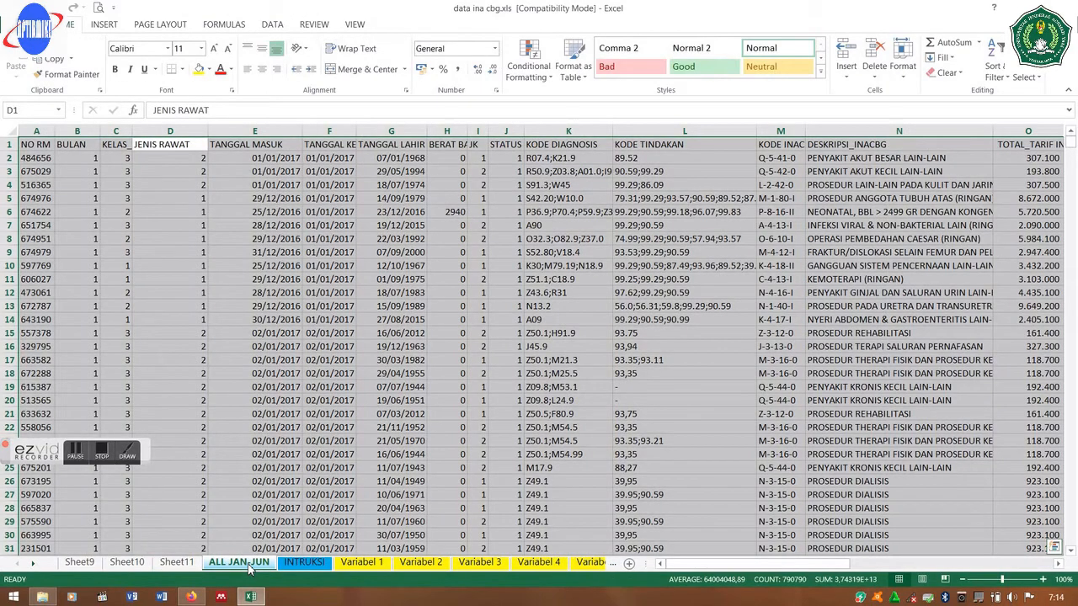
pyautogui.click(299, 562)
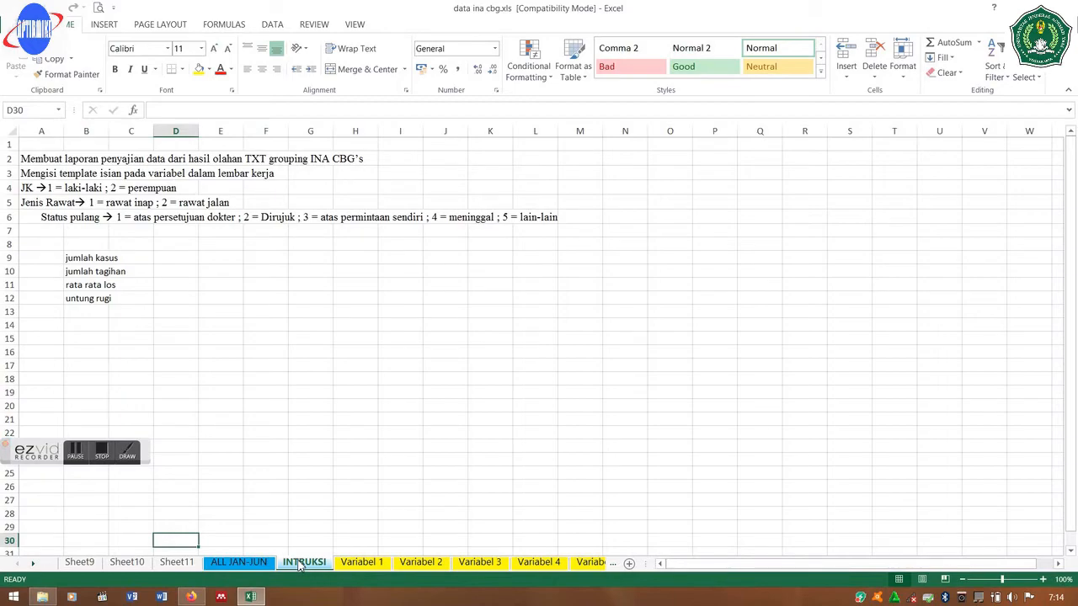
pyautogui.click(247, 568)
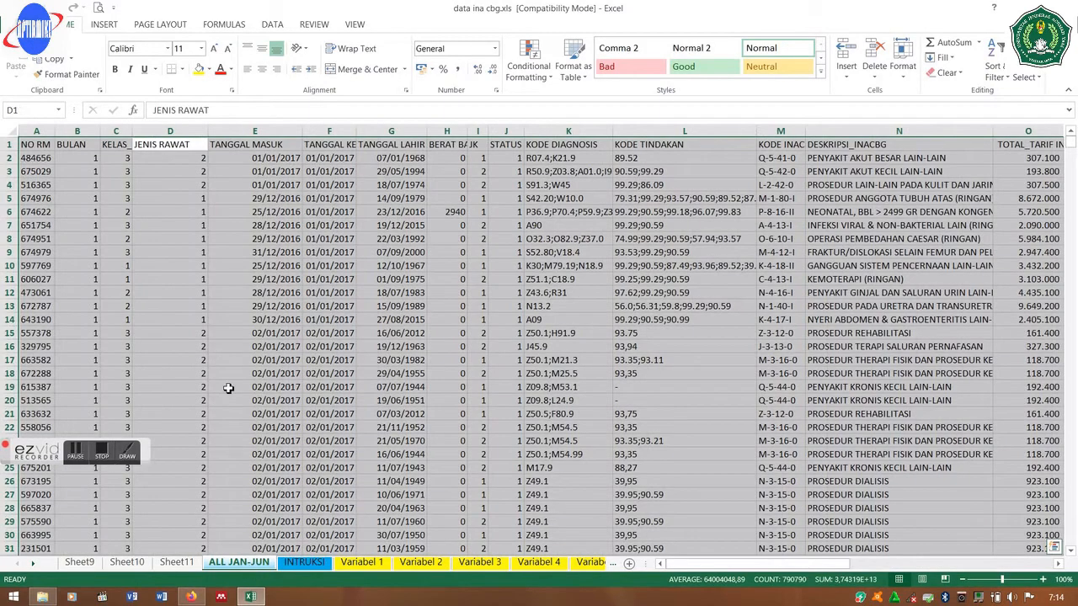
pyautogui.click(103, 26)
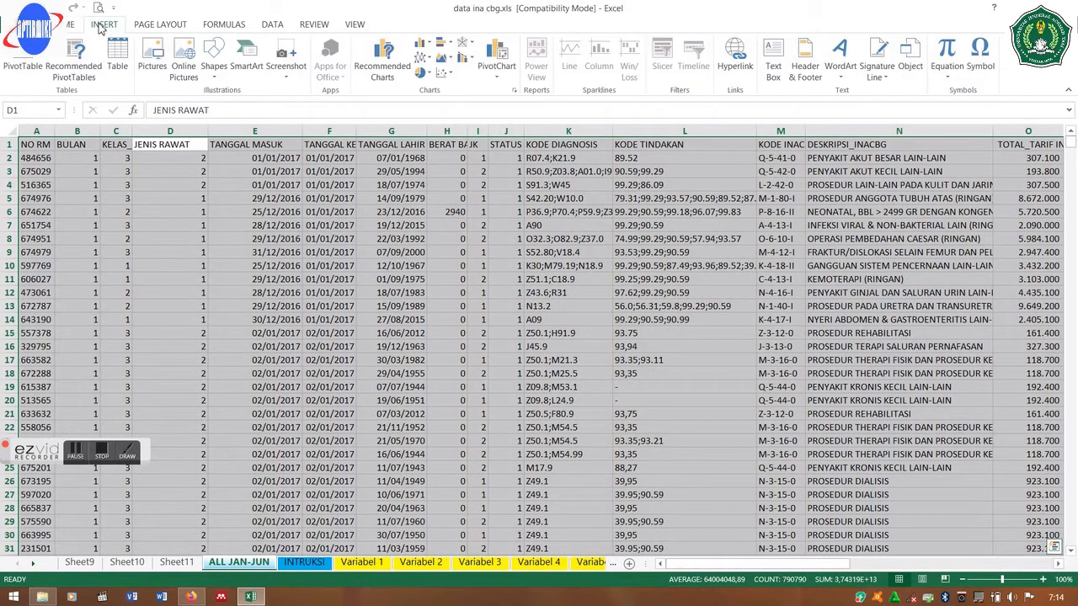
pyautogui.click(16, 60)
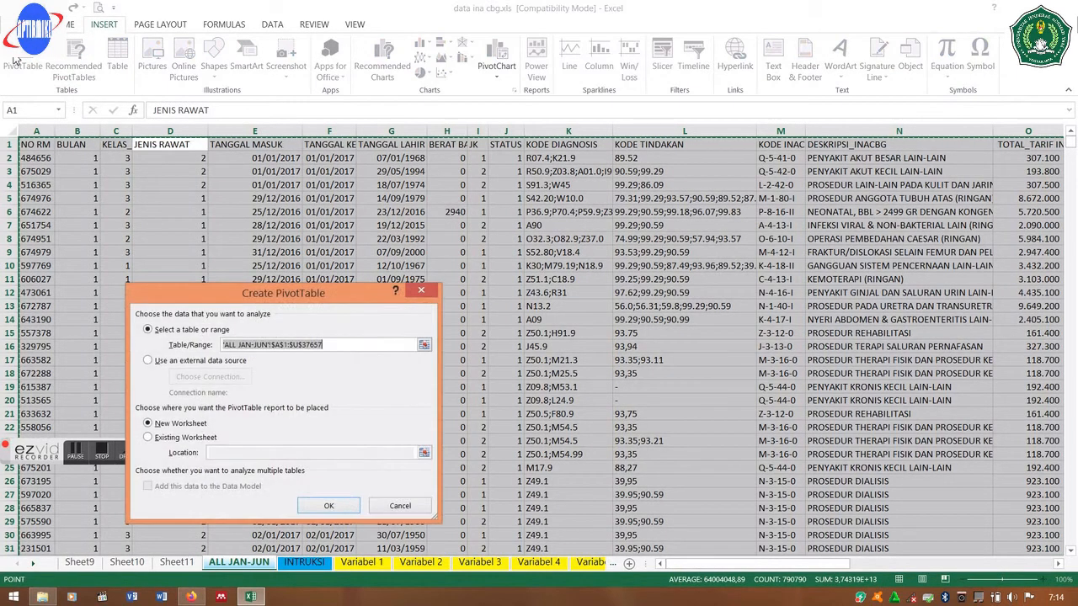
pyautogui.click(325, 507)
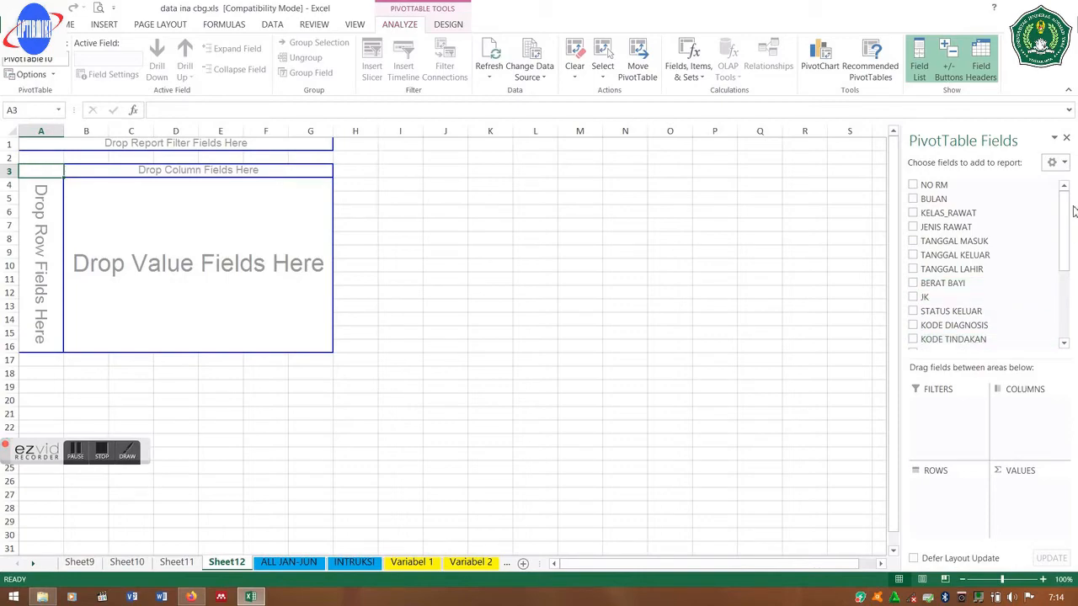
# - Lay out the pivot with Sum of TARIF_RS in Values, JENIS RAWAT in Columns, BULAN in Rows
pyautogui.moveTo(1067, 213); pyautogui.dragTo(1061, 293)
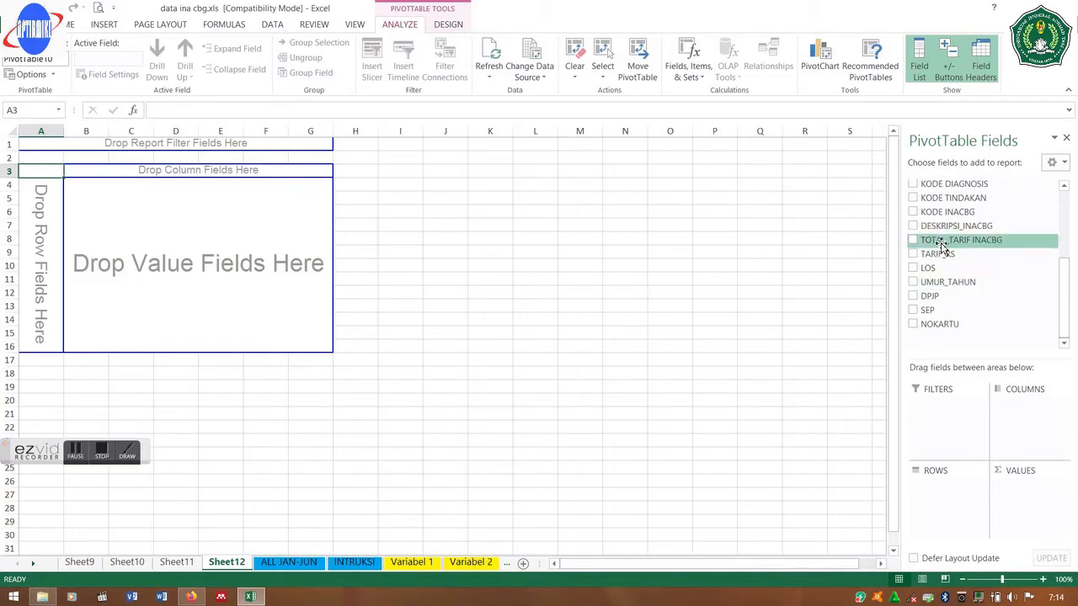
pyautogui.moveTo(941, 254); pyautogui.dragTo(1028, 509)
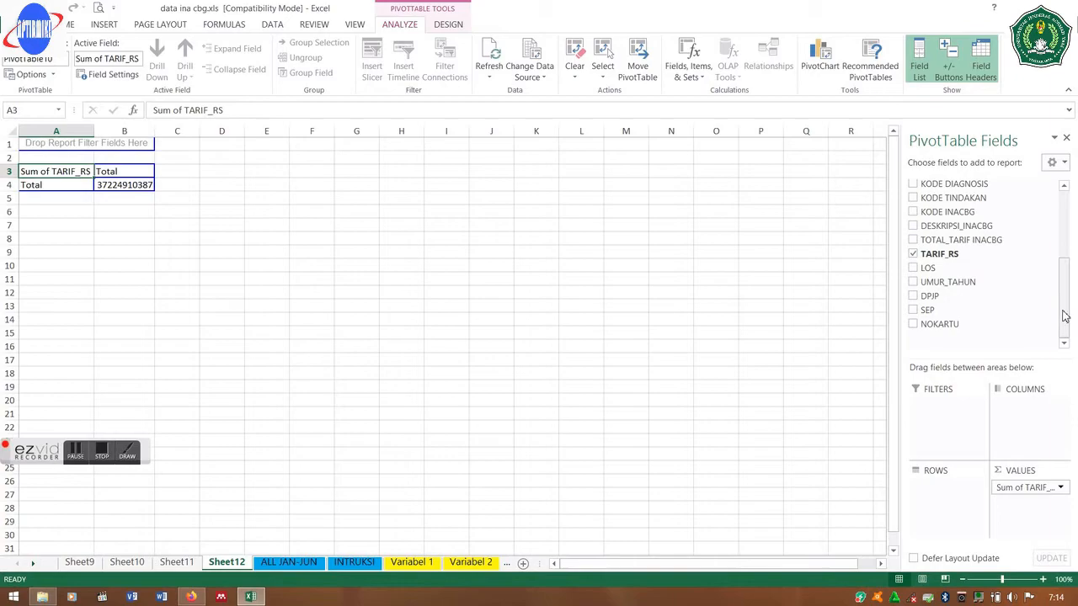
pyautogui.moveTo(1064, 316); pyautogui.dragTo(1065, 236)
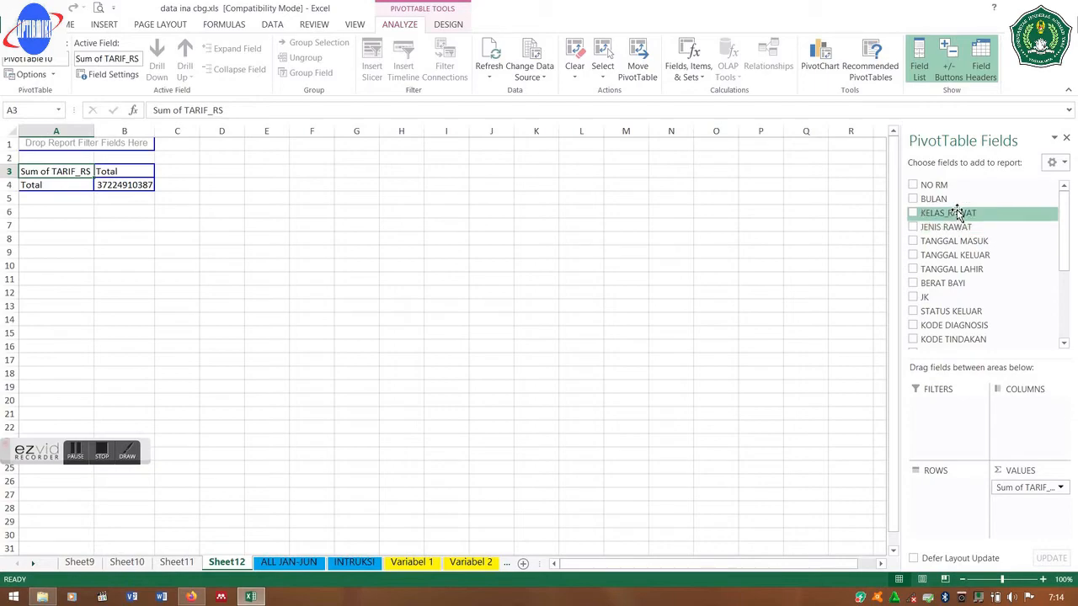
pyautogui.moveTo(957, 213); pyautogui.dragTo(1002, 410)
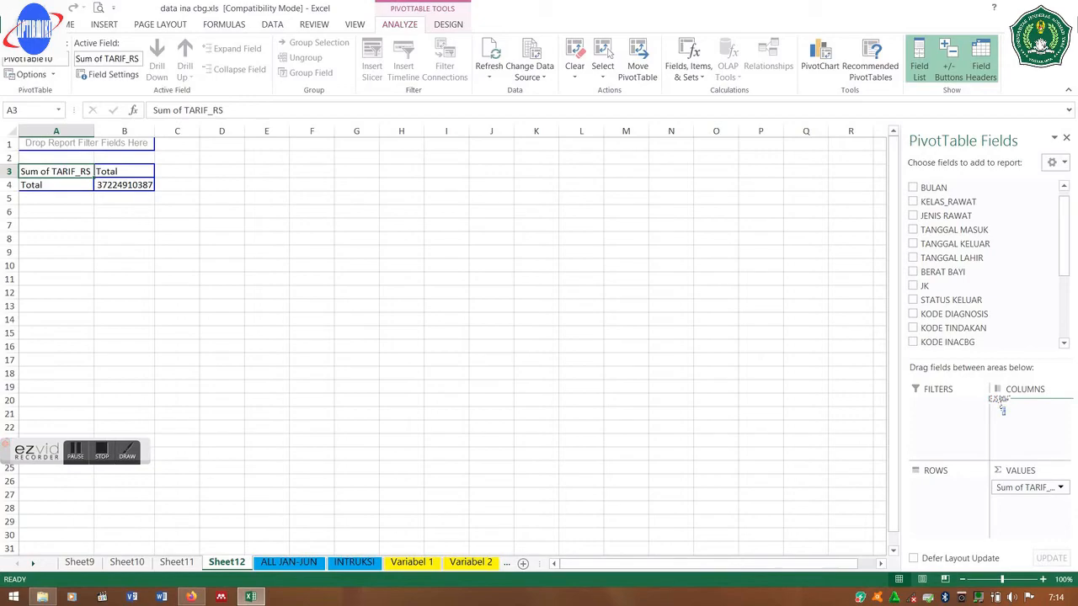
pyautogui.moveTo(1002, 410); pyautogui.dragTo(1030, 412)
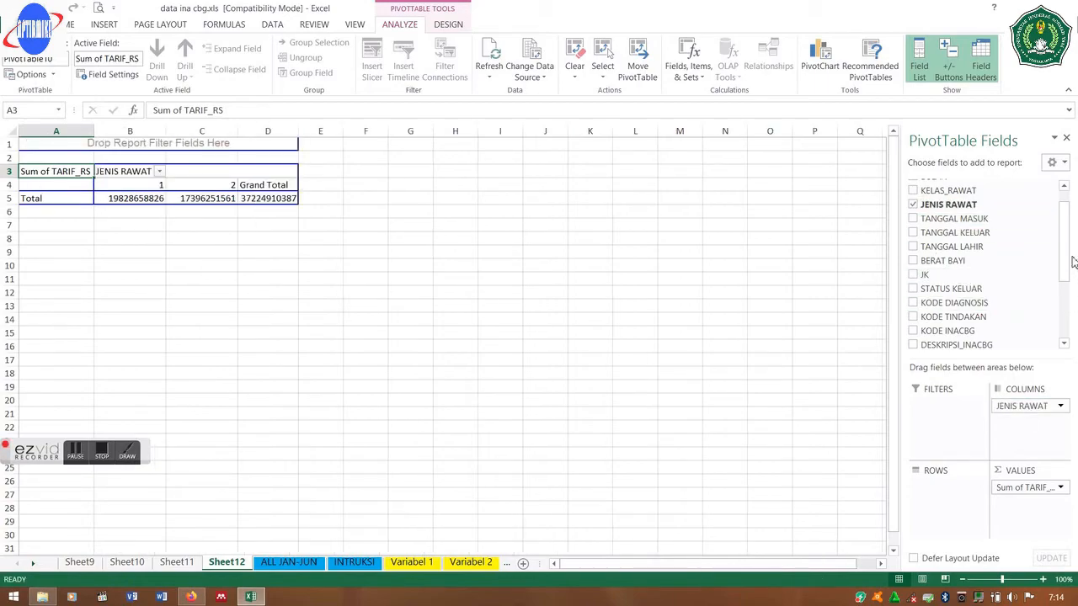
pyautogui.moveTo(1064, 235); pyautogui.dragTo(1063, 214)
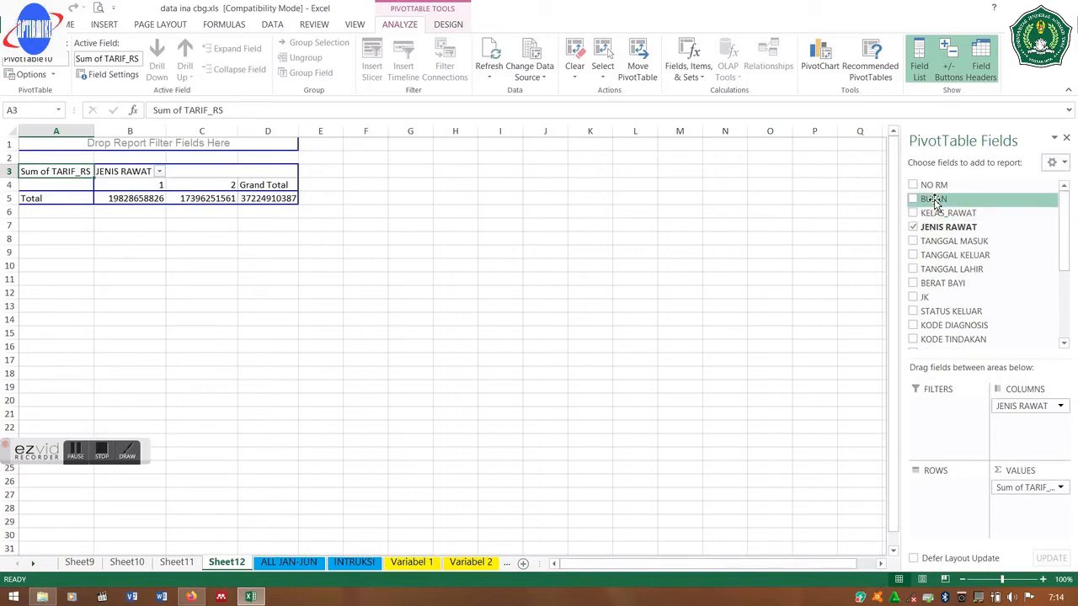
pyautogui.moveTo(934, 202); pyautogui.dragTo(935, 491)
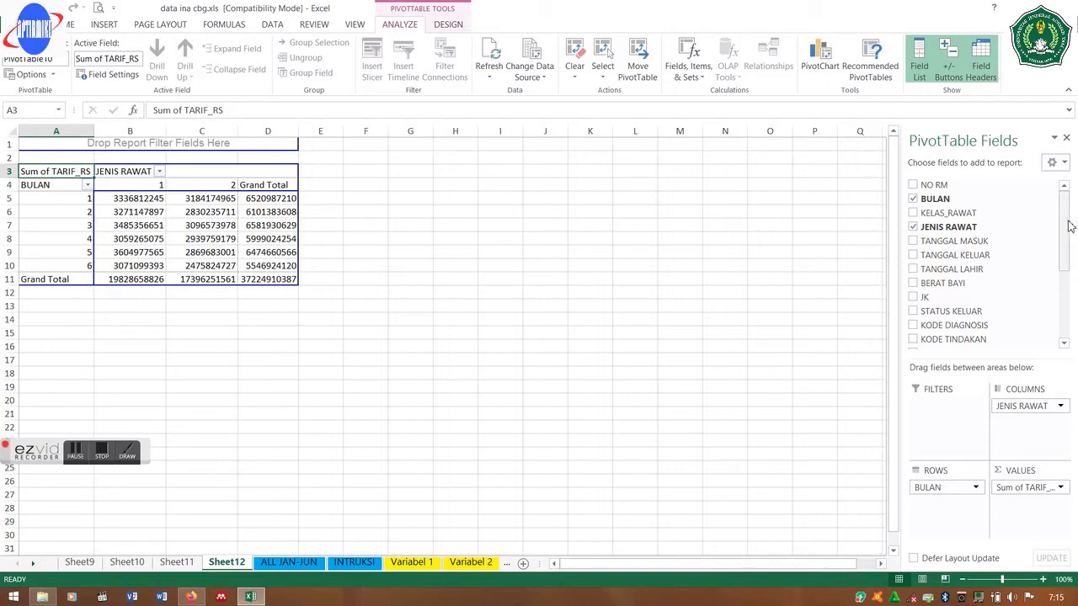
pyautogui.moveTo(1067, 226); pyautogui.dragTo(1048, 301)
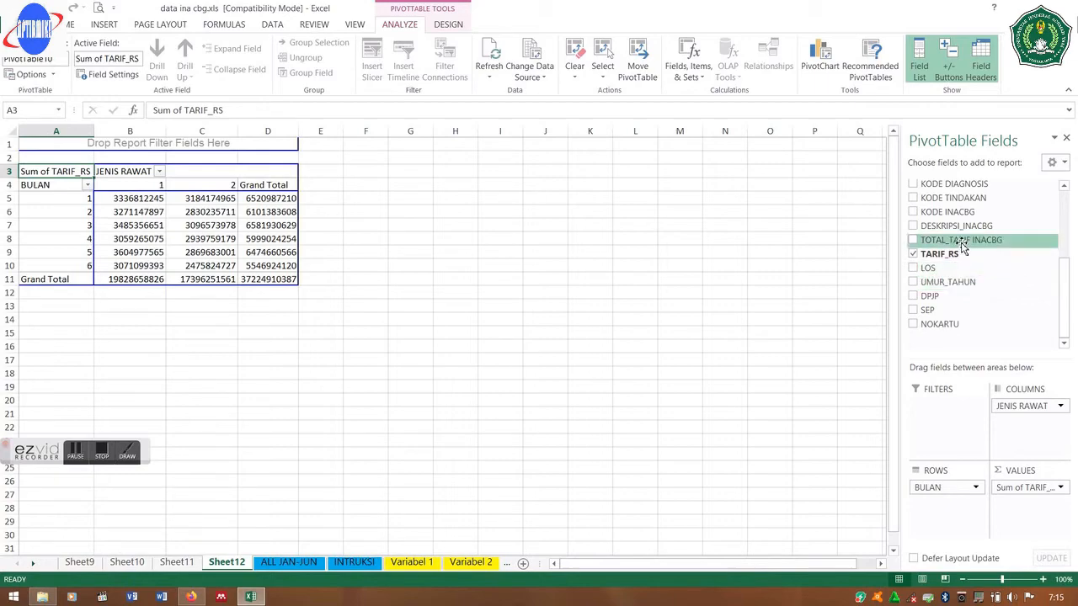
pyautogui.moveTo(962, 244); pyautogui.dragTo(1034, 539)
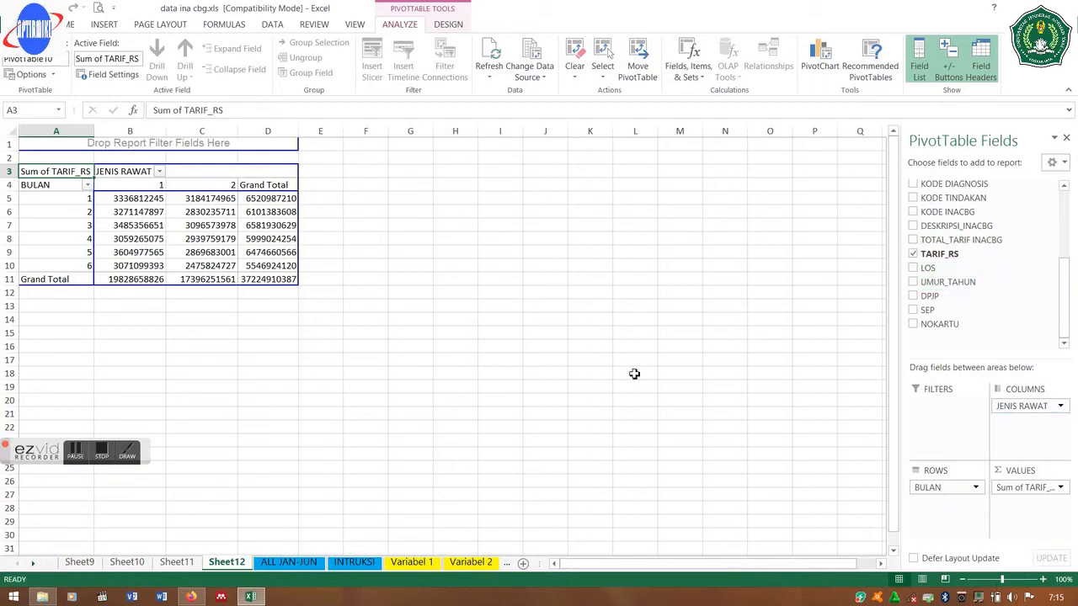
# - Add a blank Sheet13, then go back to the Sheet12 pivot
pyautogui.click(627, 330)
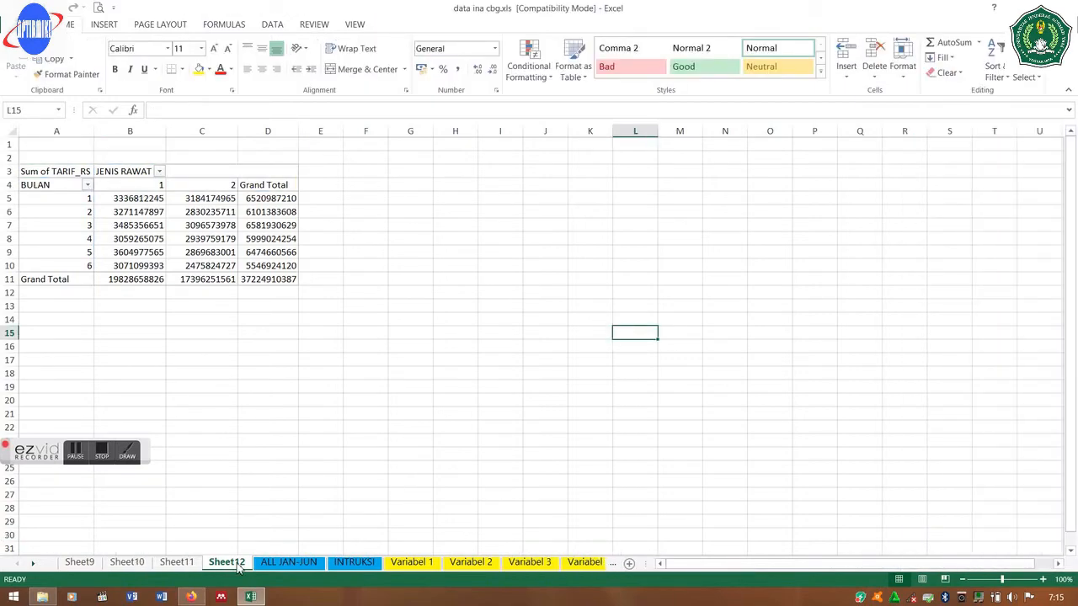
pyautogui.click(629, 563)
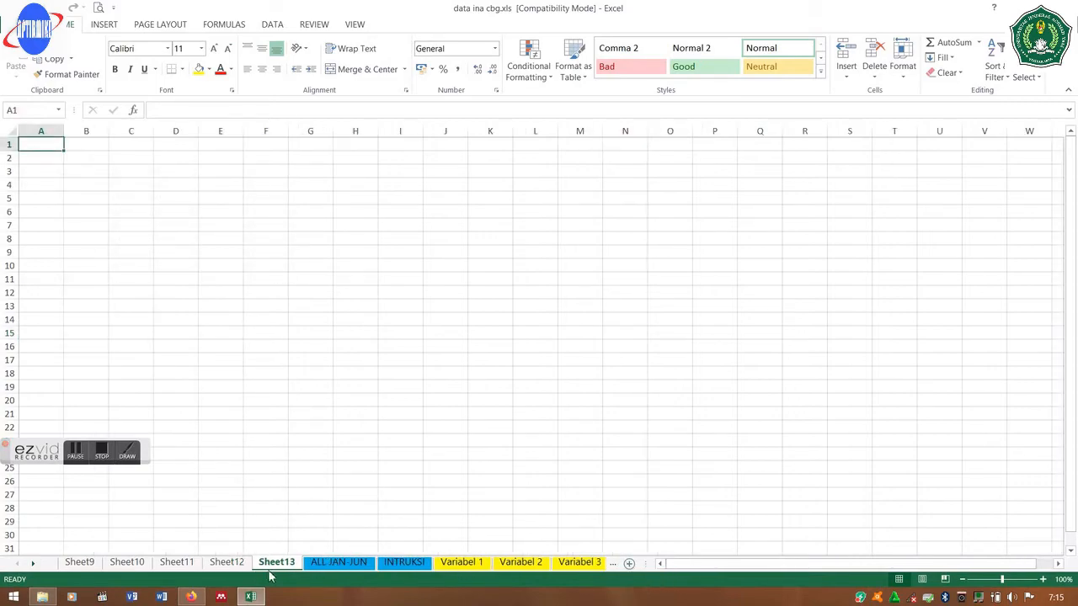
pyautogui.click(240, 566)
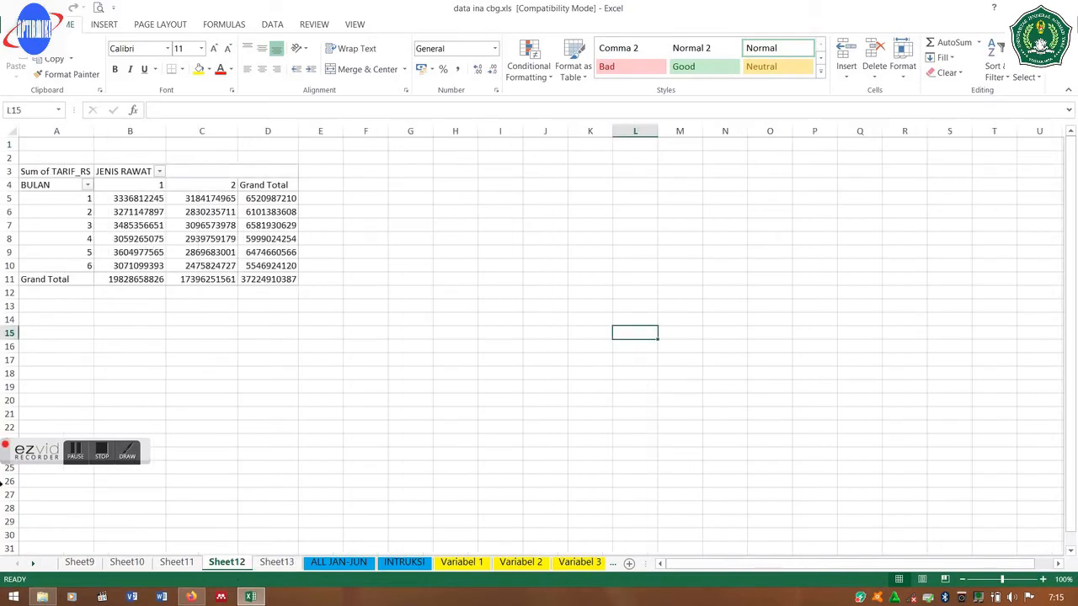
# - Remove the KELAS_RAWAT field from the Sheet10 pivot's rows
pyautogui.click(81, 563)
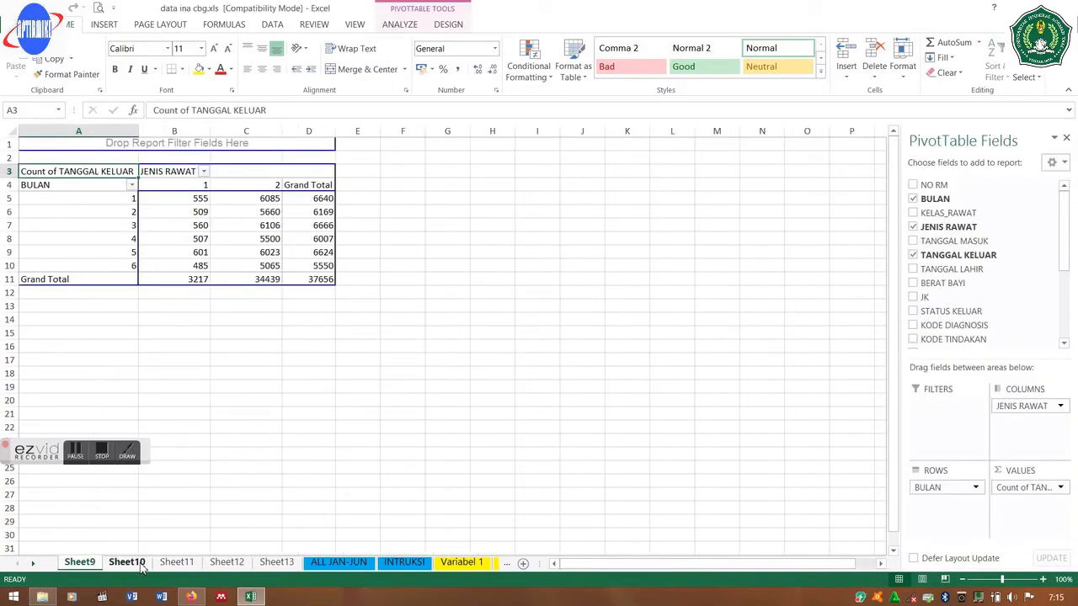
pyautogui.click(127, 563)
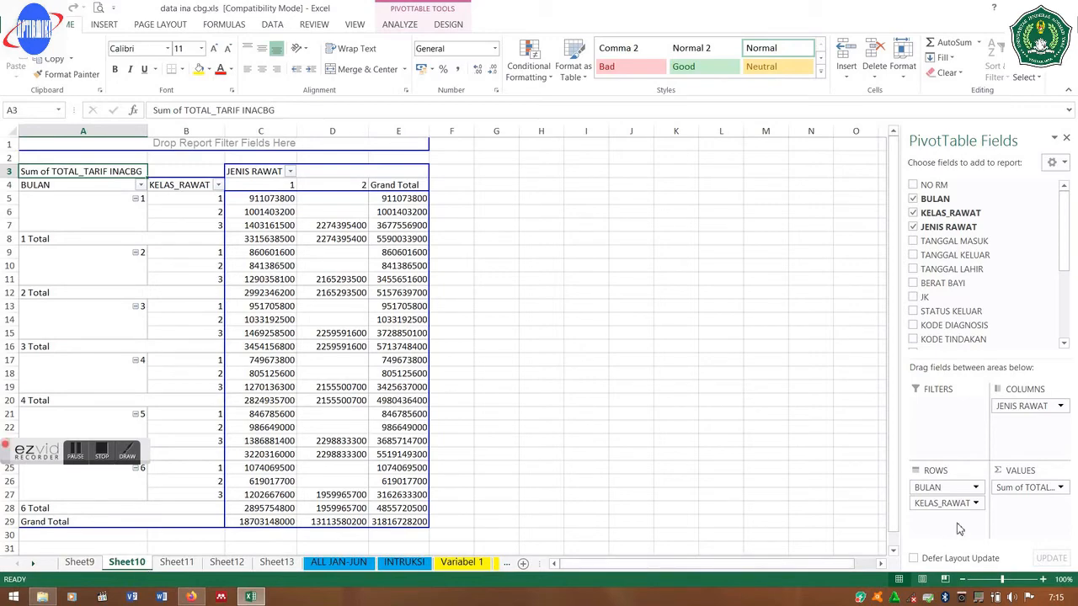
pyautogui.click(974, 505)
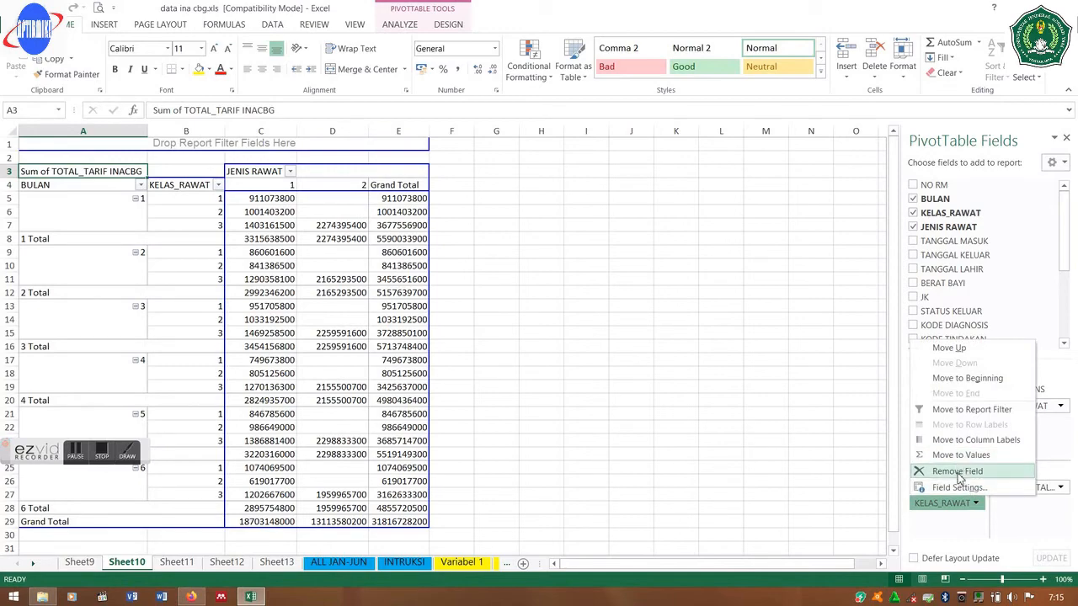
pyautogui.click(957, 473)
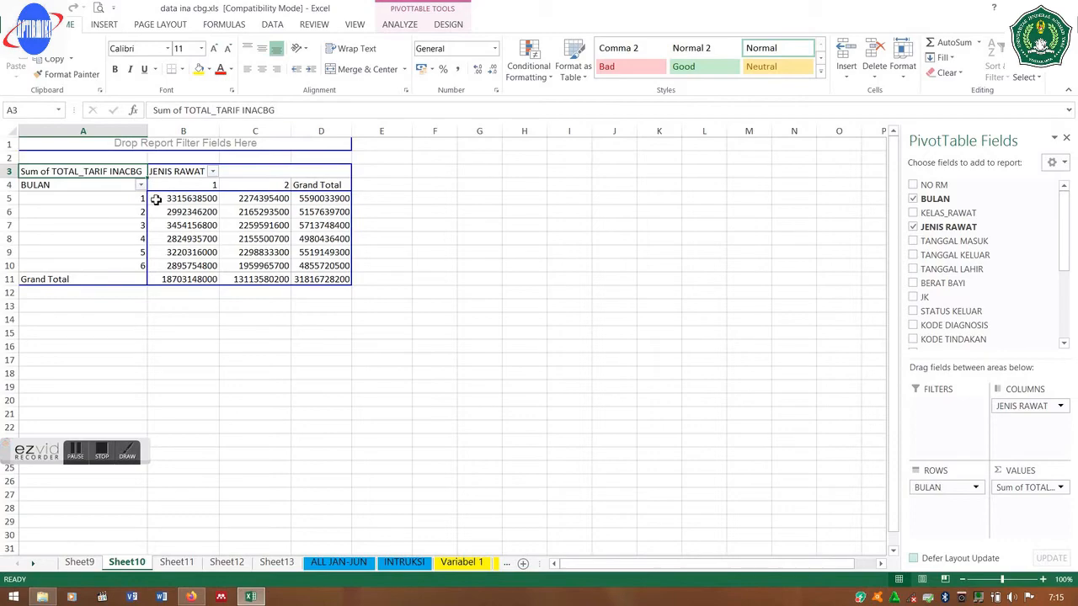
# - Restore the accidentally removed TOTAL_TARIF INACBG sums and select the whole pivot from D11
pyautogui.moveTo(96, 192); pyautogui.dragTo(277, 563)
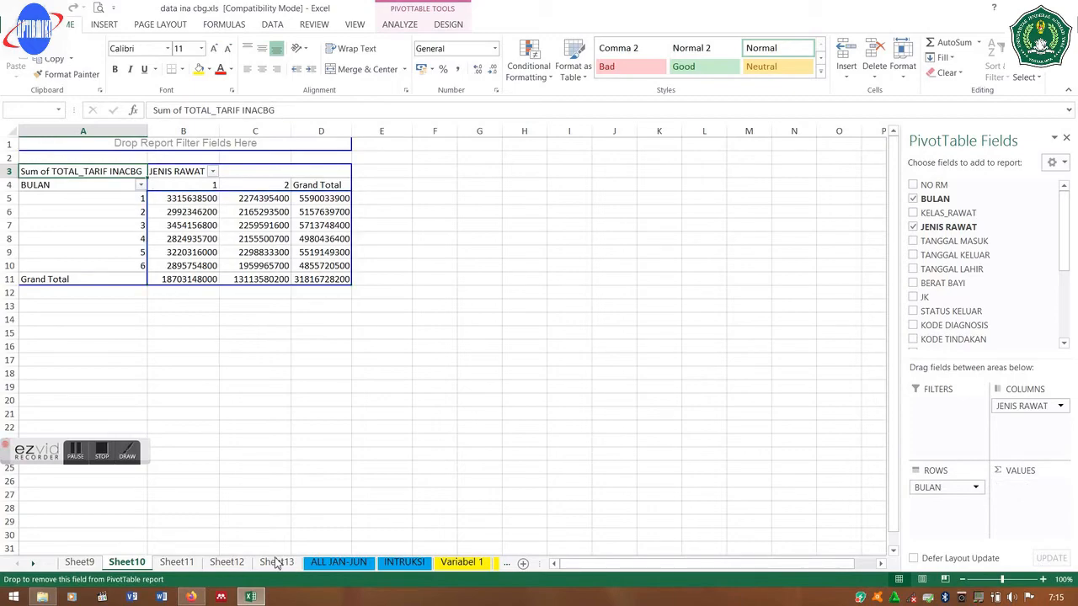
pyautogui.click(277, 563)
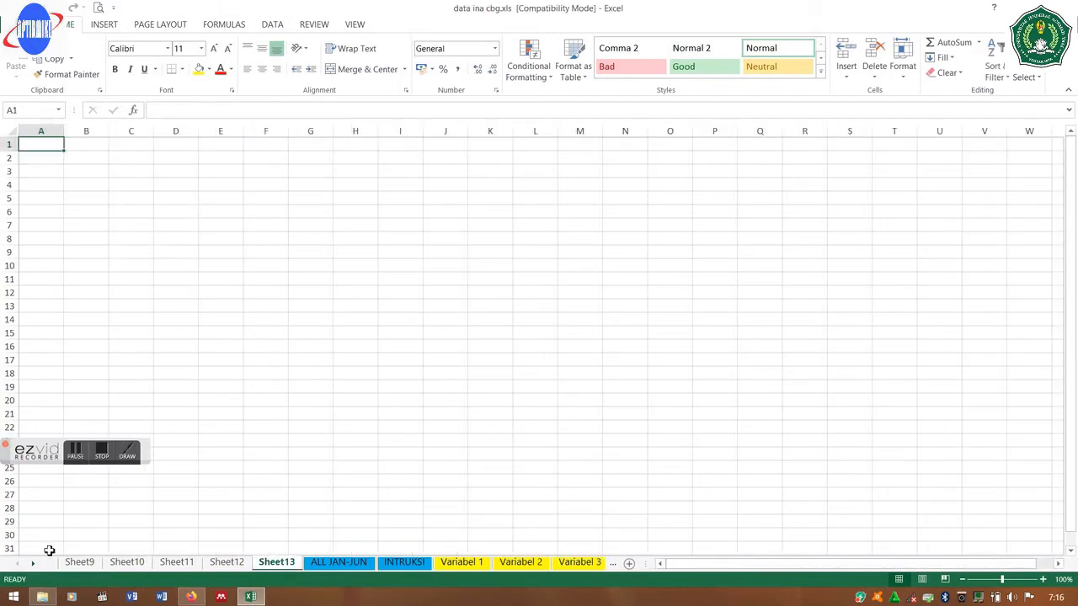
pyautogui.click(128, 563)
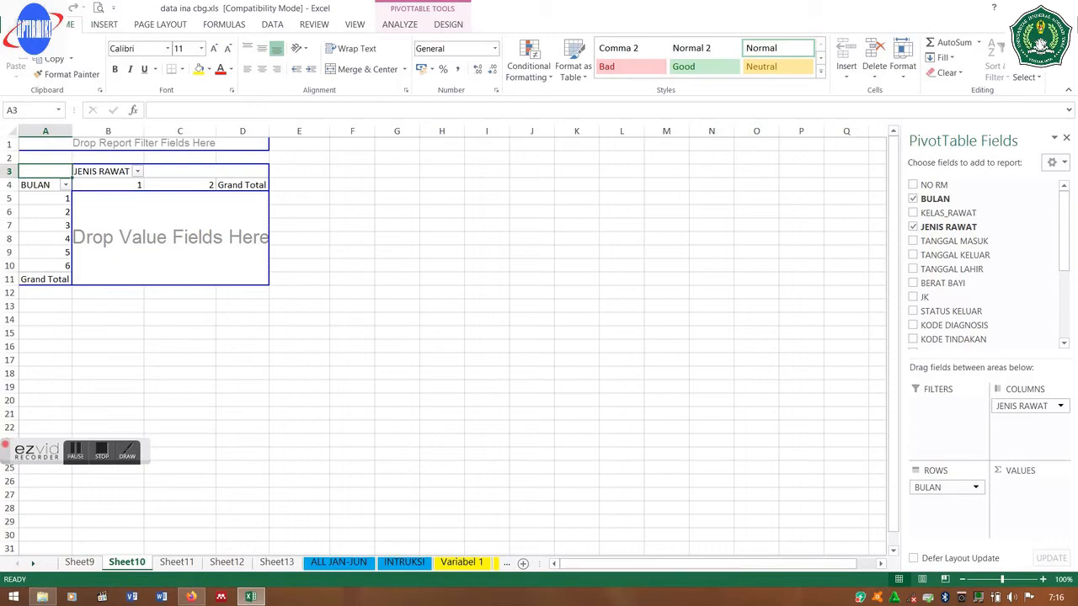
pyautogui.click(48, 7)
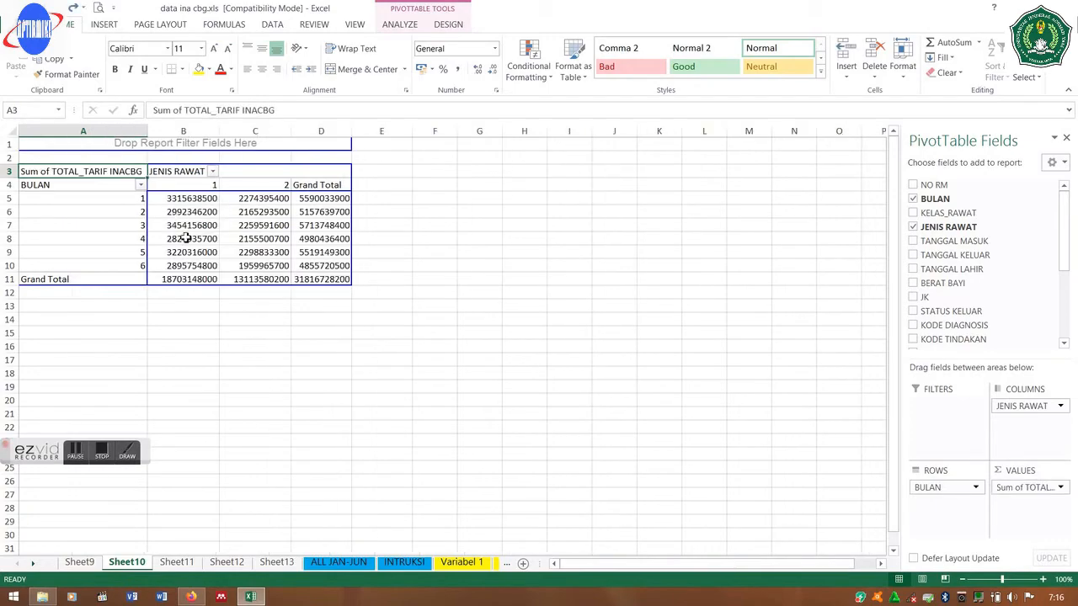
pyautogui.click(207, 254)
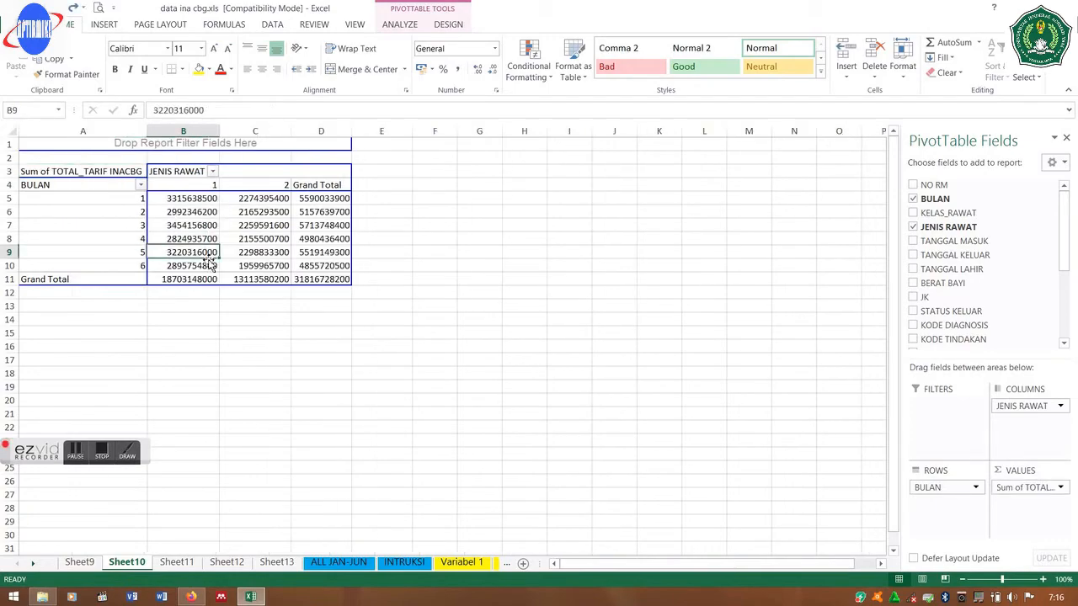
pyautogui.click(74, 171)
pyautogui.moveTo(74, 171)
pyautogui.mouseDown()
pyautogui.moveTo(212, 149)
pyautogui.moveTo(76, 141)
pyautogui.moveTo(69, 161)
pyautogui.mouseUp()
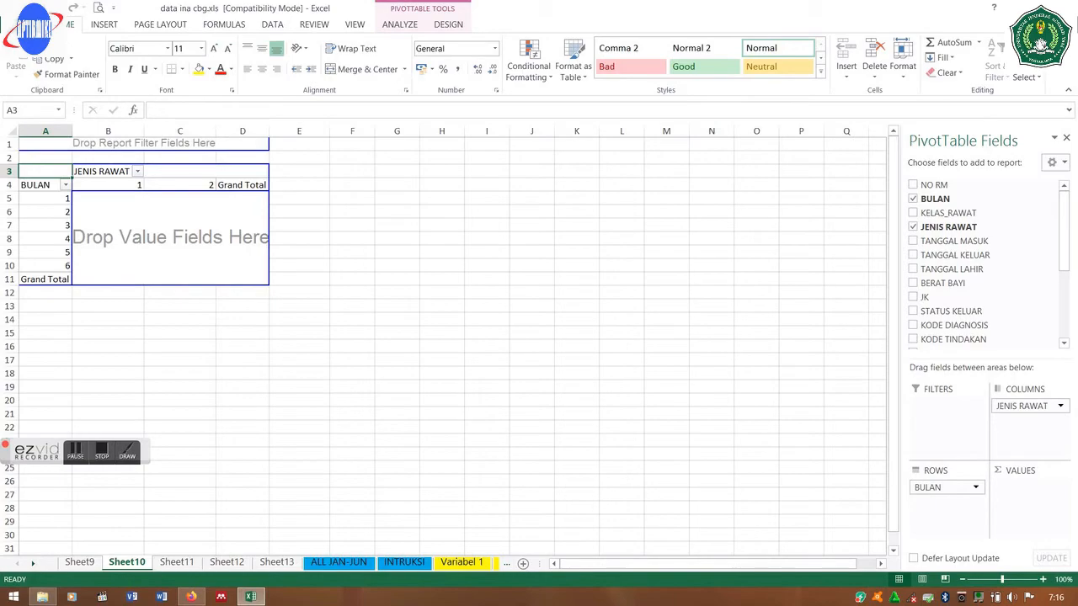
pyautogui.hotkey('ctrl', 'z')
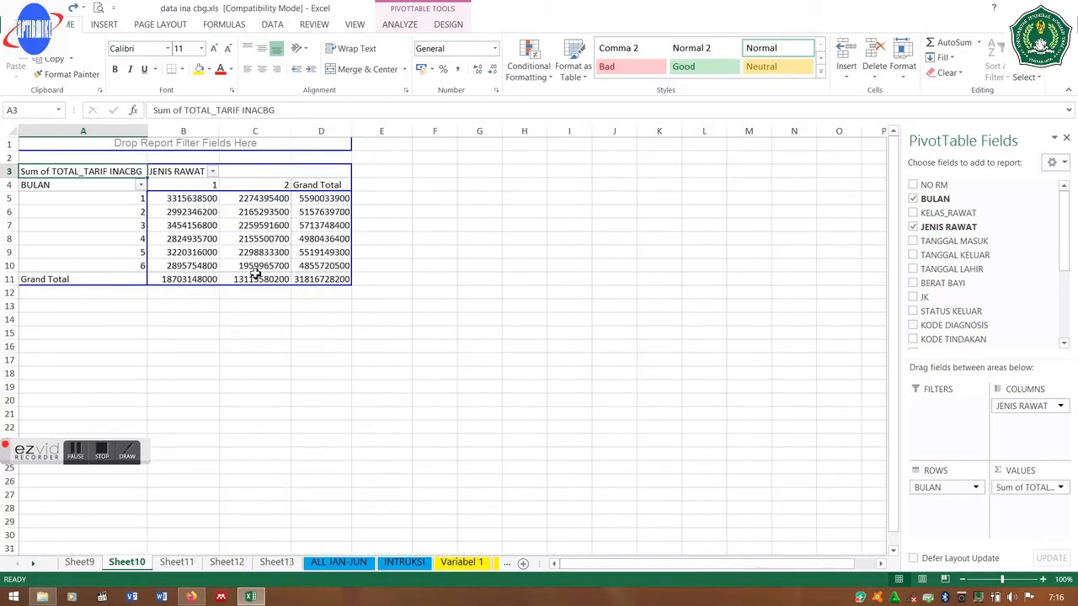
pyautogui.click(335, 279)
pyautogui.moveTo(336, 279); pyautogui.dragTo(80, 171)
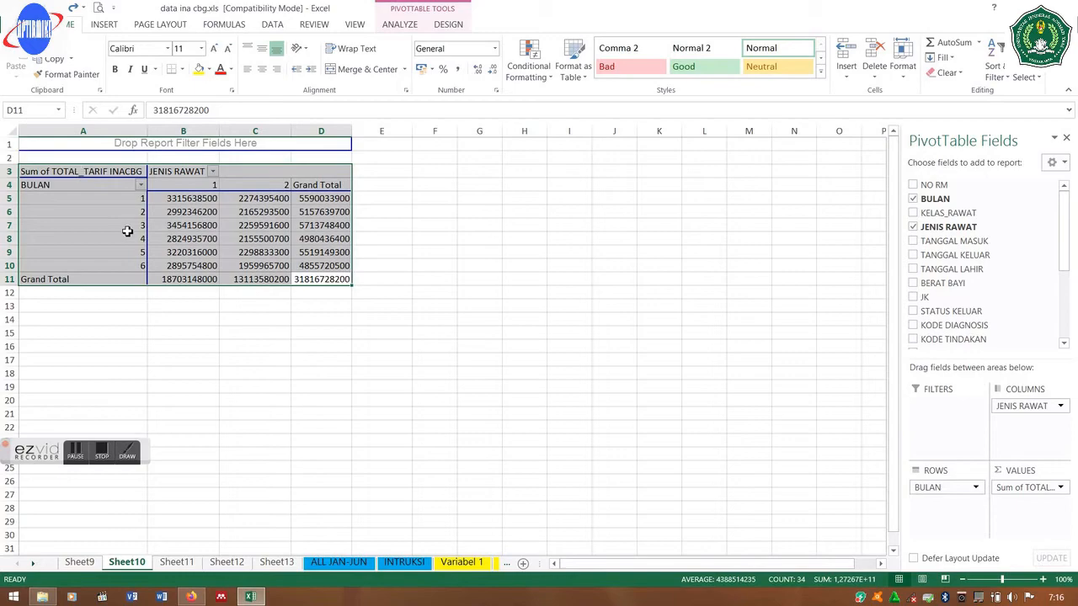
# - Paste the copied INACBG pivot at A2 on Sheet13 and autofit column D
pyautogui.rightClick(129, 235)
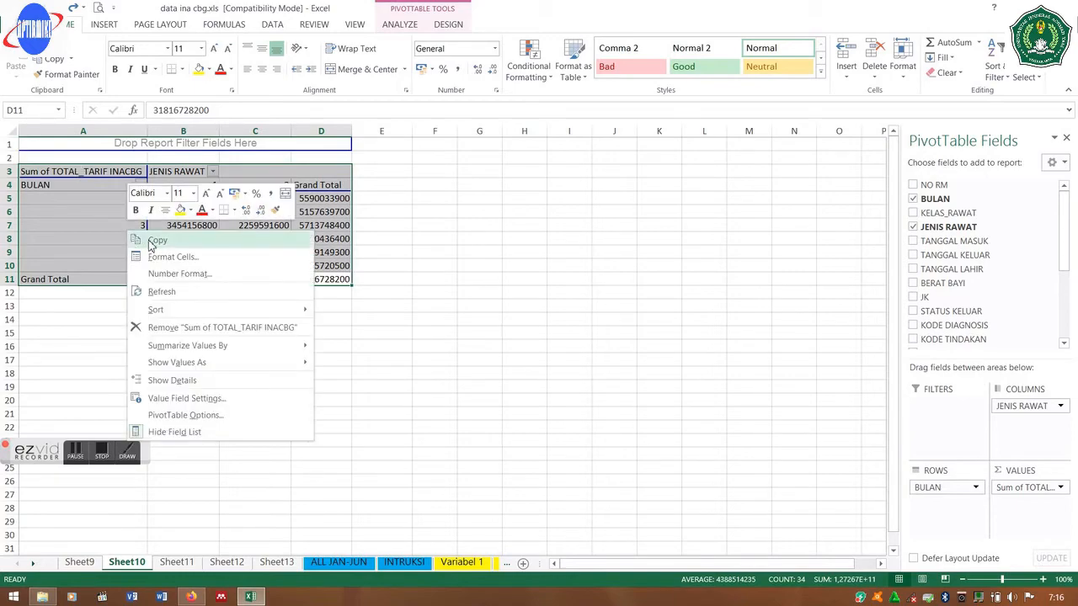
pyautogui.click(150, 243)
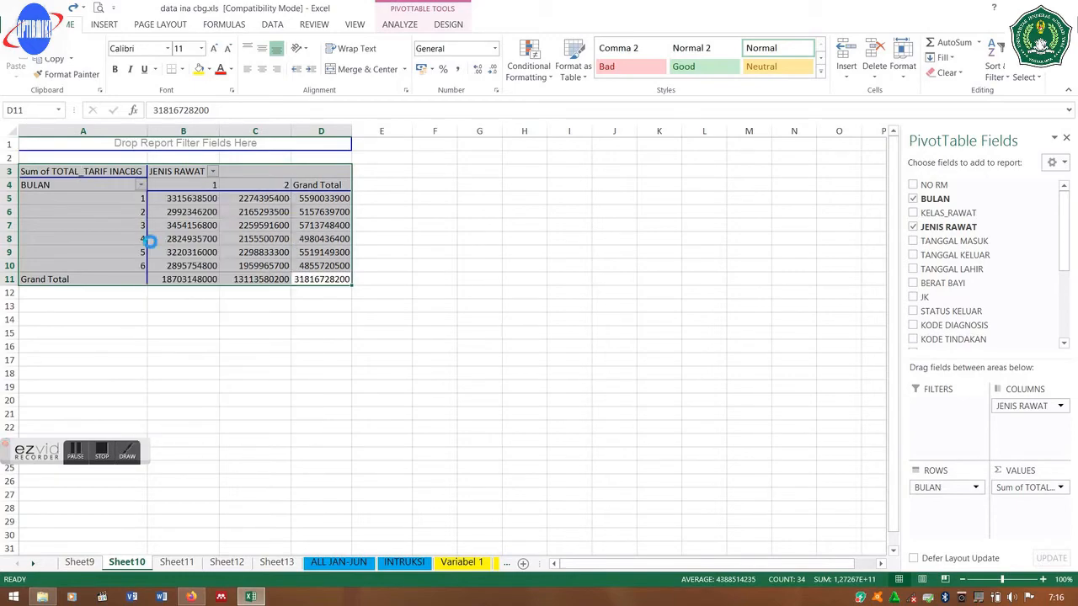
pyautogui.click(276, 562)
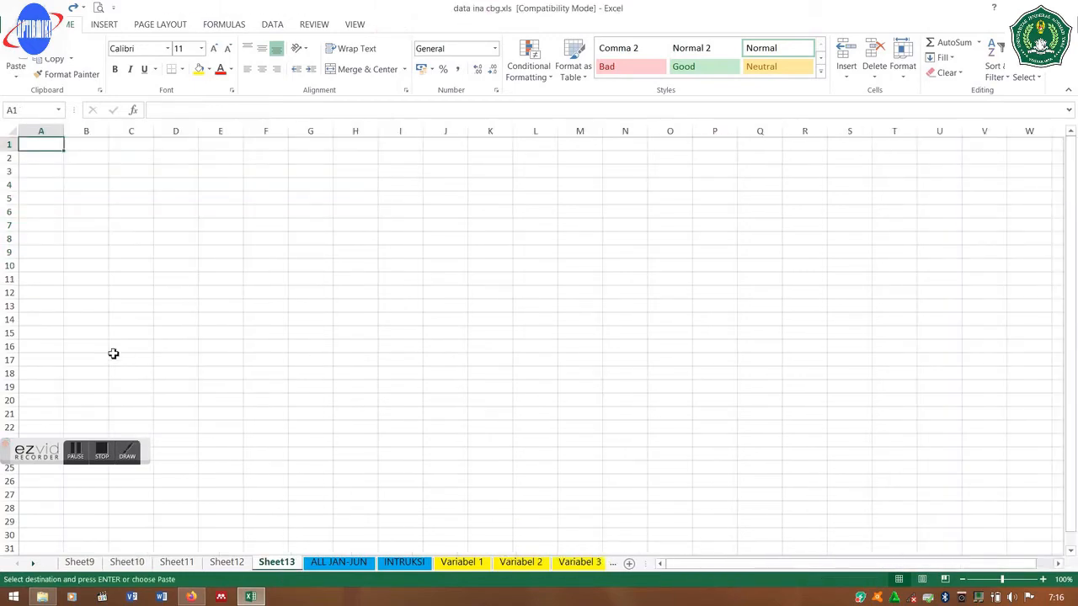
pyautogui.click(48, 161)
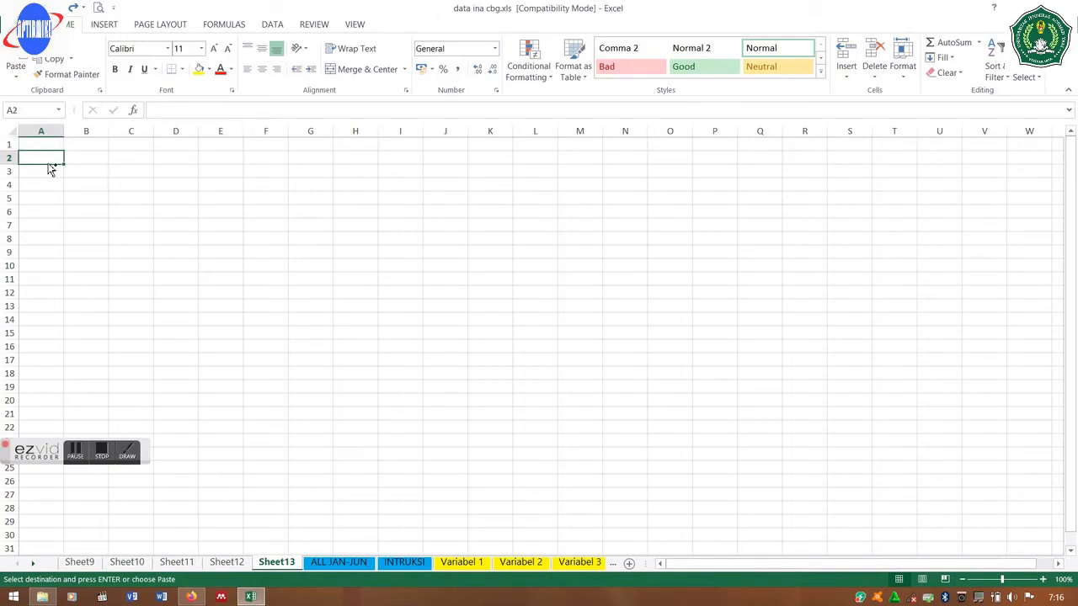
pyautogui.hotkey('ctrl', 'v')
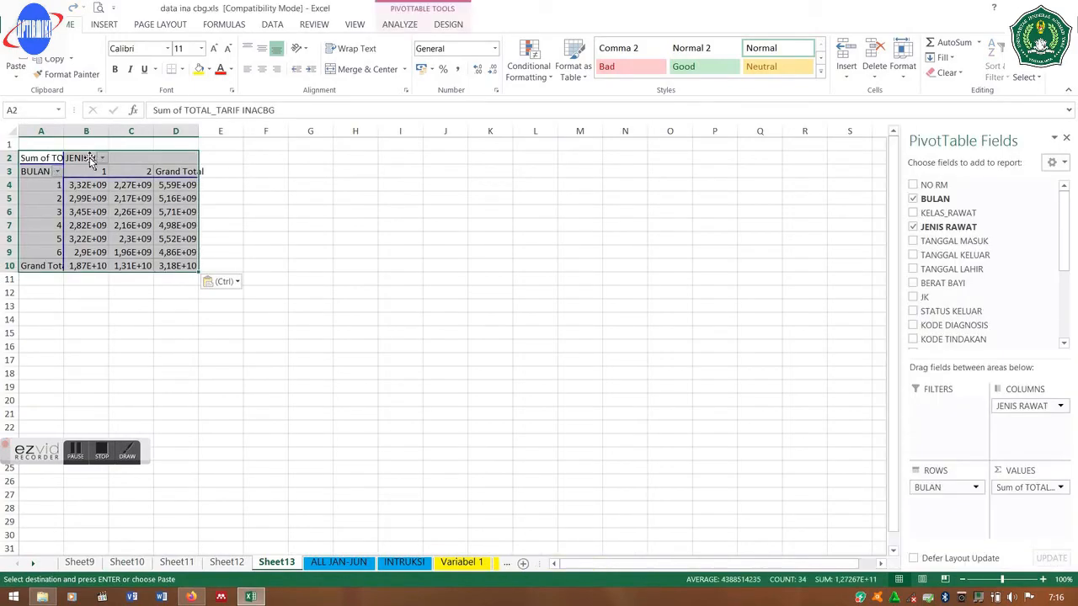
pyautogui.doubleClick(196, 126)
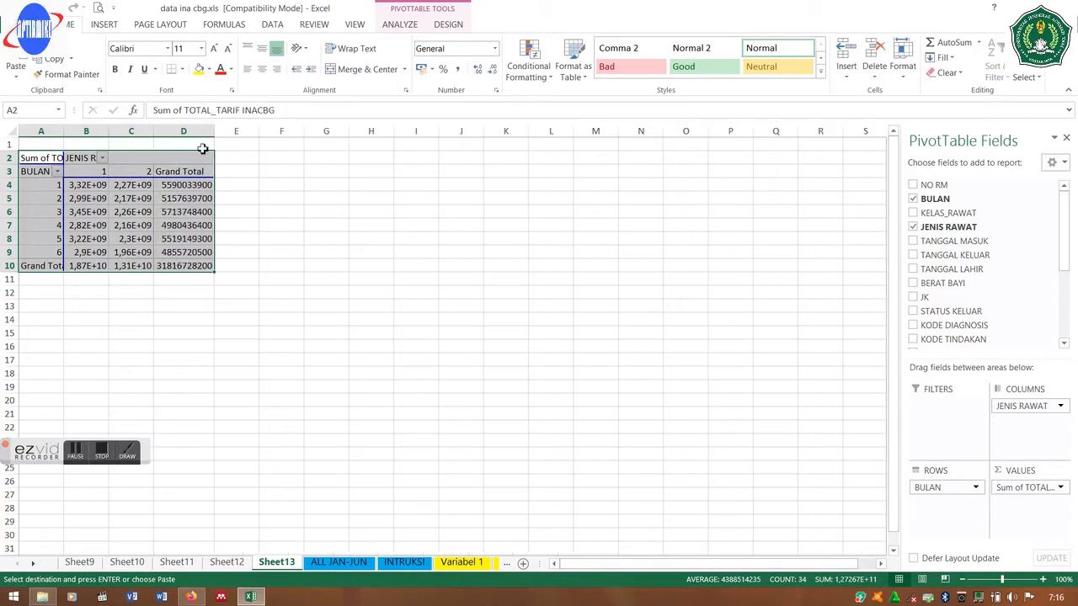
pyautogui.click(235, 565)
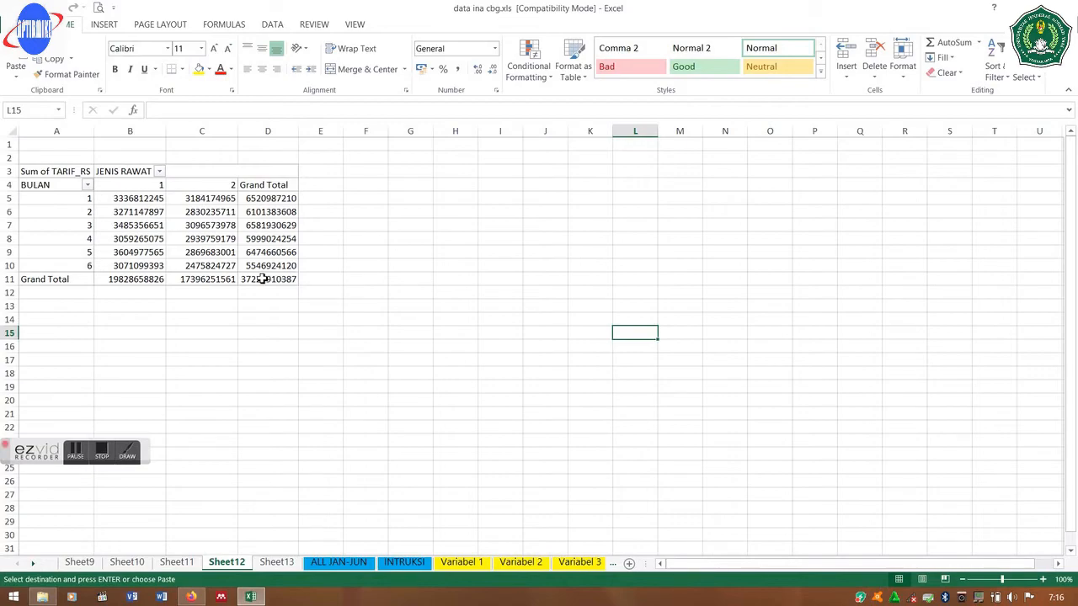
# - Rename Sheet10 to 'ina'
pyautogui.click(266, 279)
pyautogui.moveTo(265, 279); pyautogui.dragTo(6, 182)
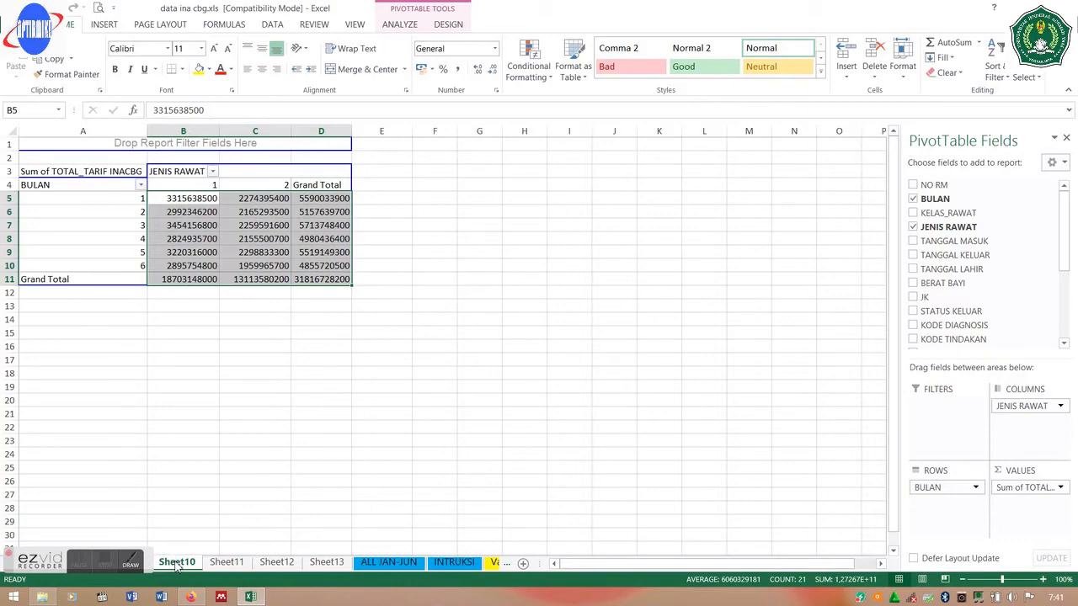
pyautogui.rightClick(177, 564)
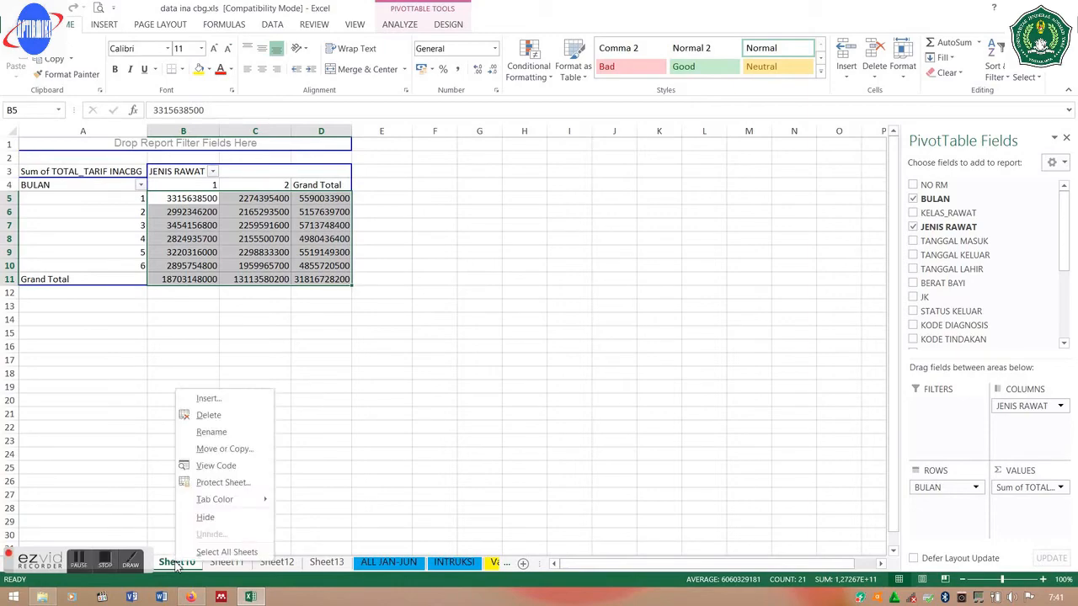
pyautogui.click(225, 433)
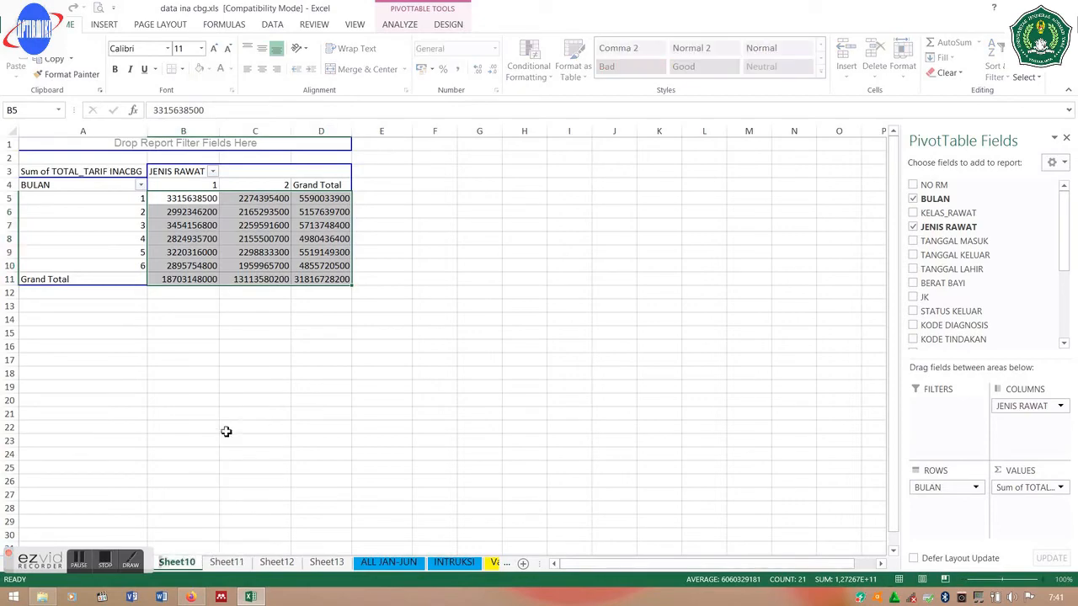
pyautogui.write('ina')
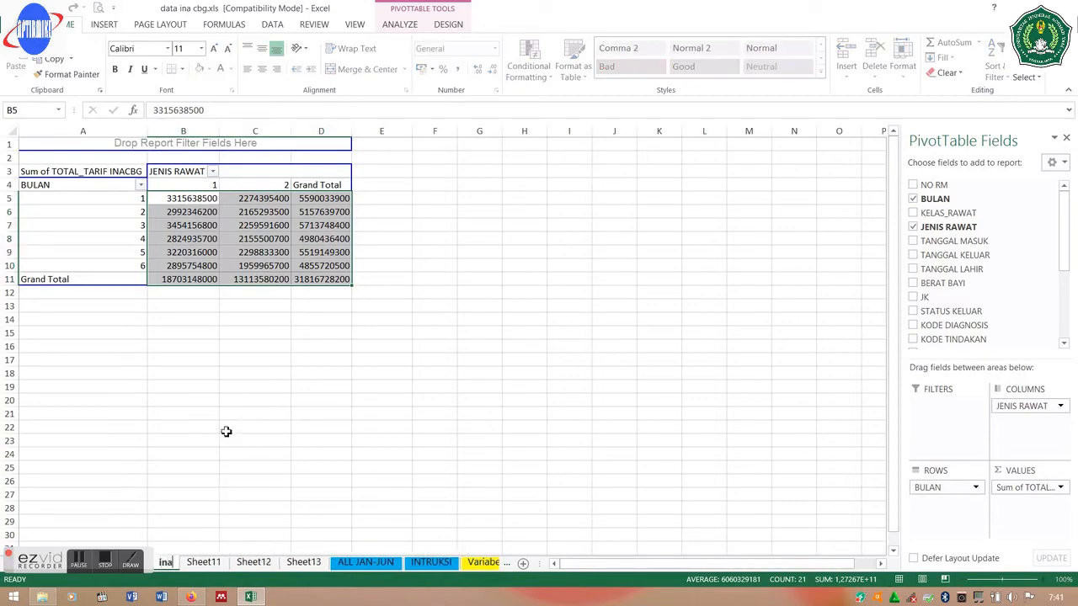
pyautogui.press('Return')
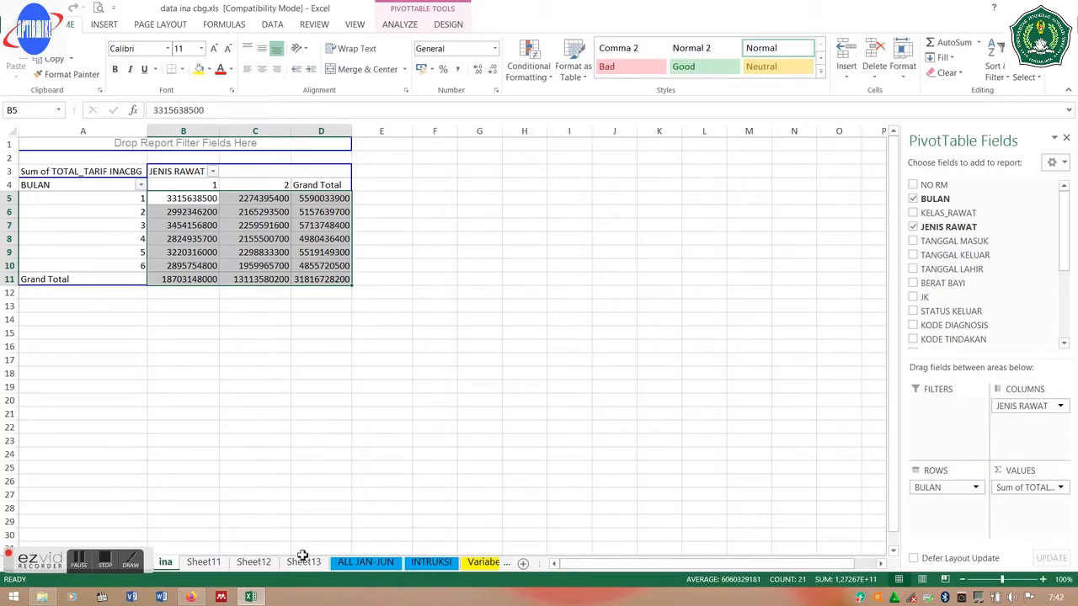
# - Rename Sheet12 to 'tarif rs'
pyautogui.click(254, 563)
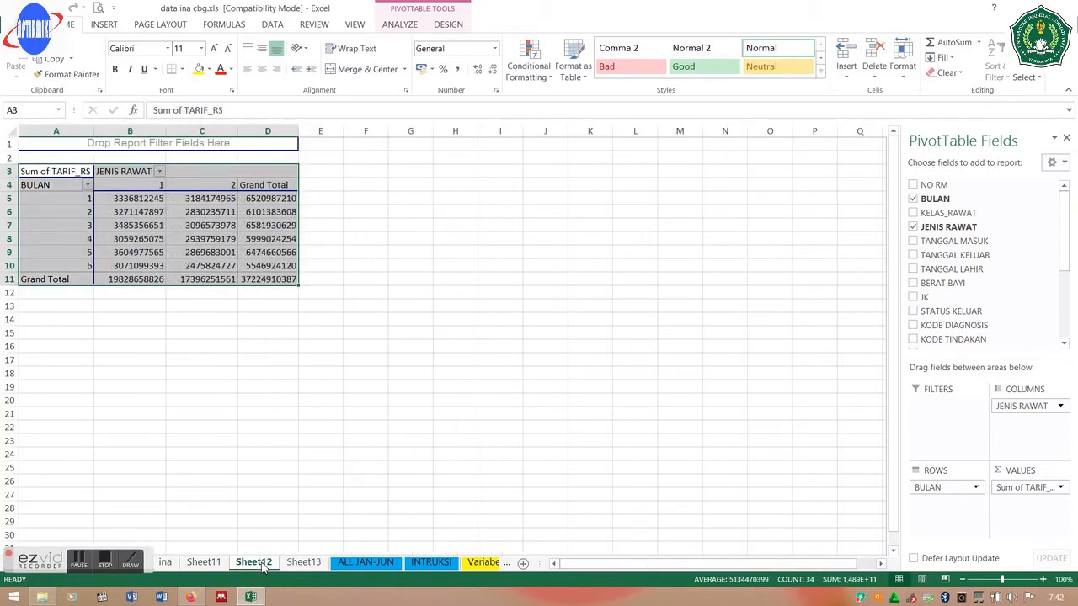
pyautogui.rightClick(264, 568)
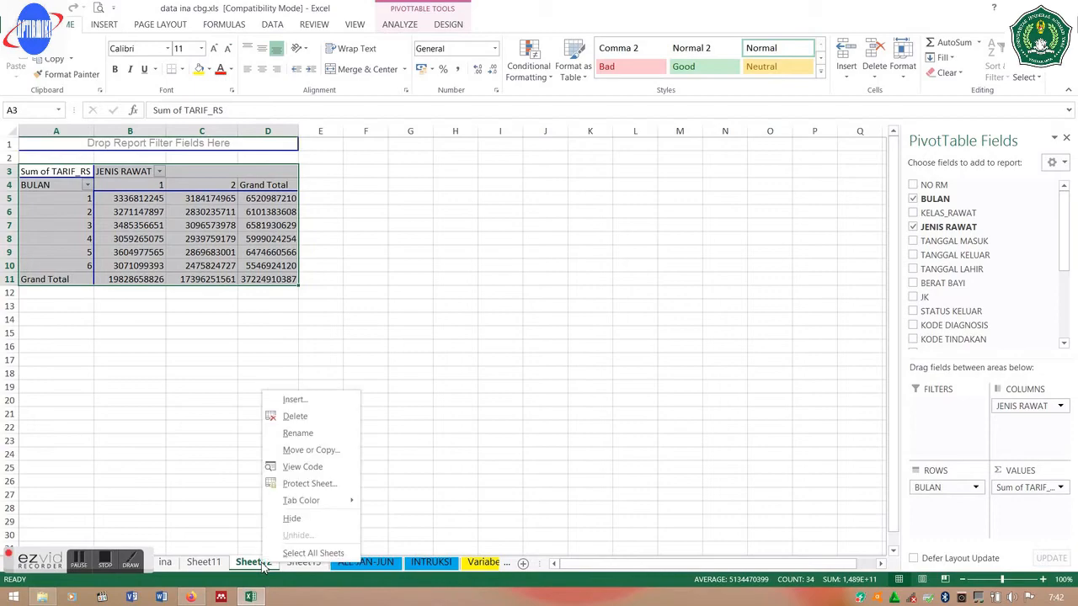
pyautogui.click(325, 433)
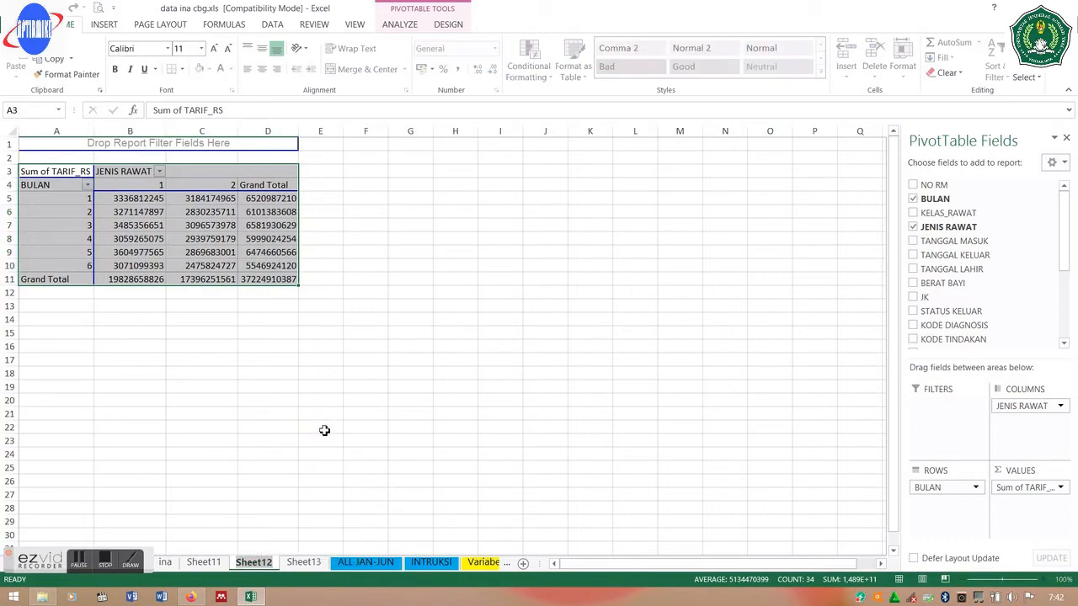
pyautogui.write('r')
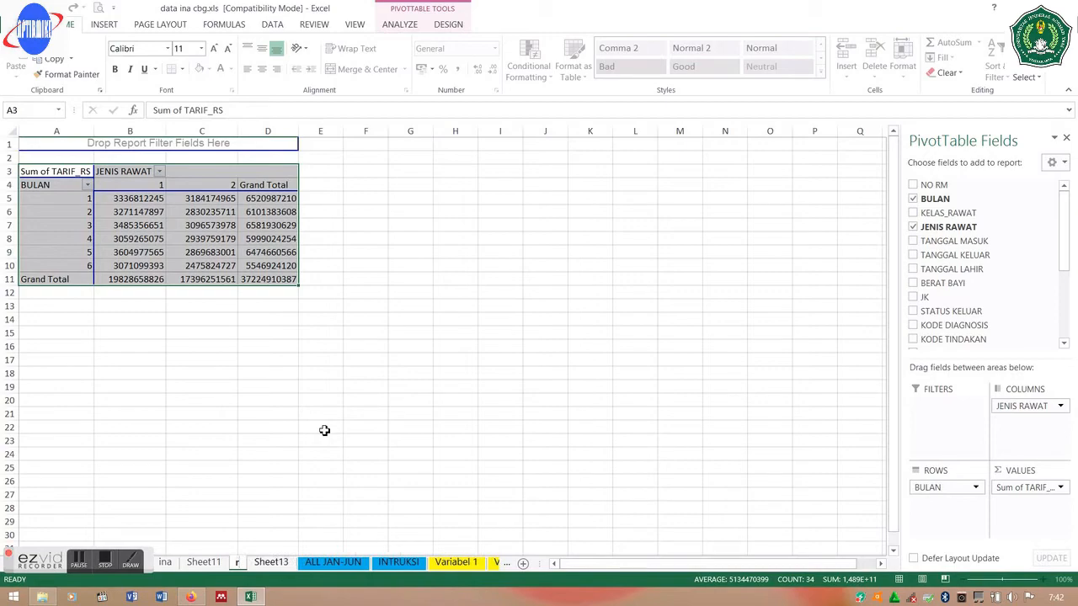
pyautogui.press('BackSpace')
pyautogui.write('tarif r')
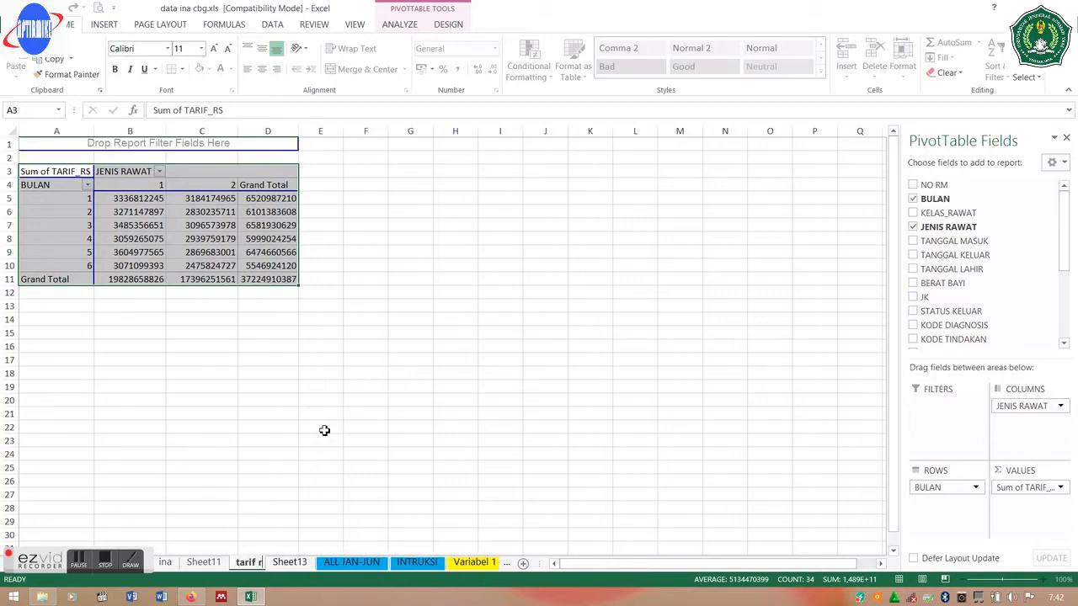
pyautogui.write('s')
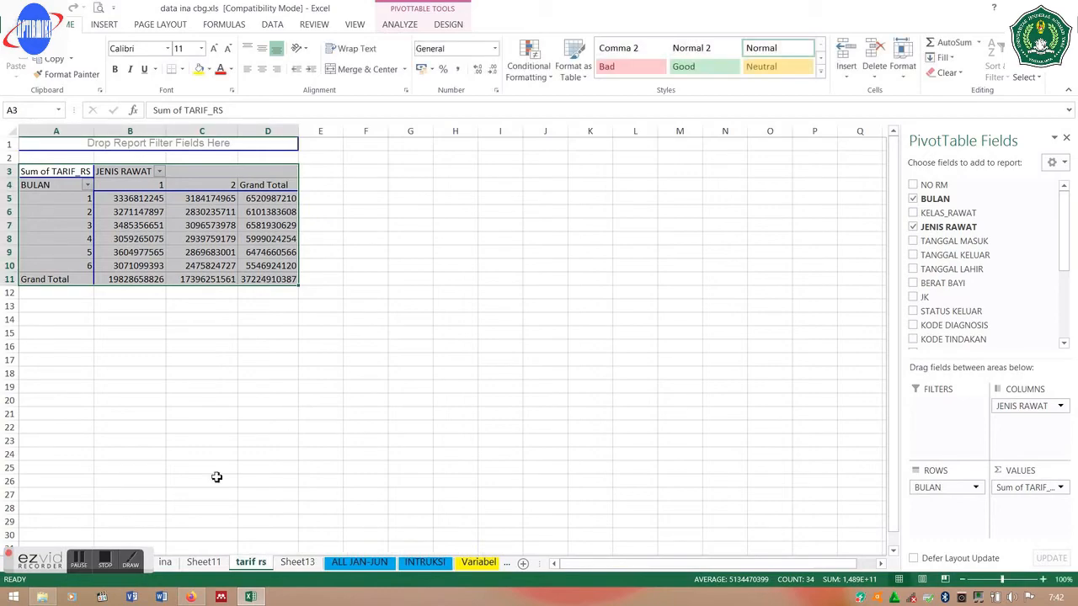
pyautogui.click(166, 561)
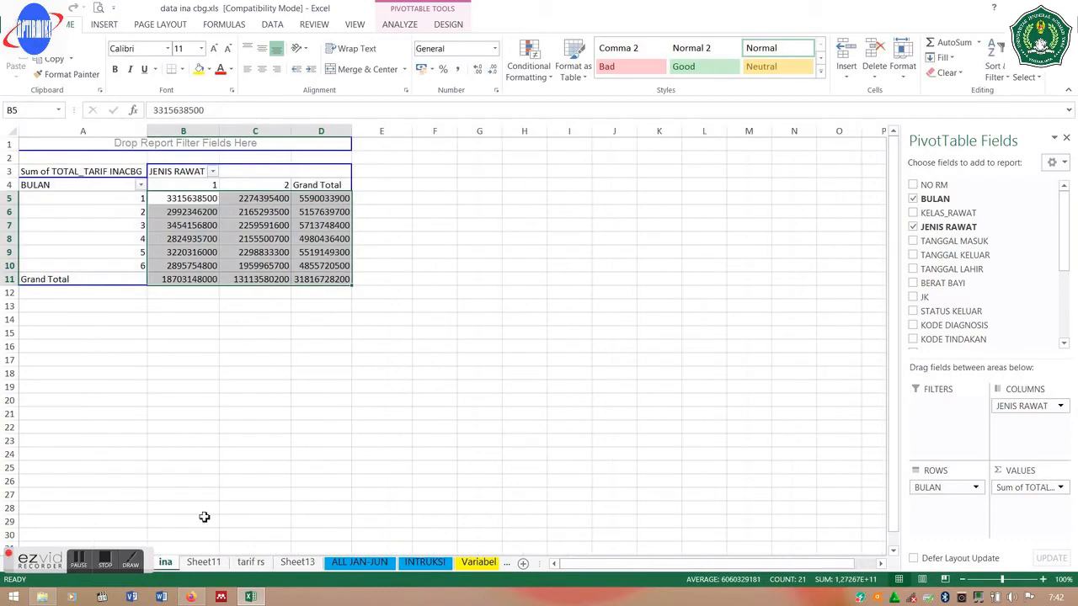
# - Copy the ina pivot's values B5:D11, months 1–6 plus Grand Total, and select B2 on Sheet13
pyautogui.click(193, 204)
pyautogui.moveTo(193, 204)
pyautogui.mouseDown()
pyautogui.moveTo(315, 226)
pyautogui.moveTo(320, 242)
pyautogui.moveTo(212, 198)
pyautogui.mouseUp()
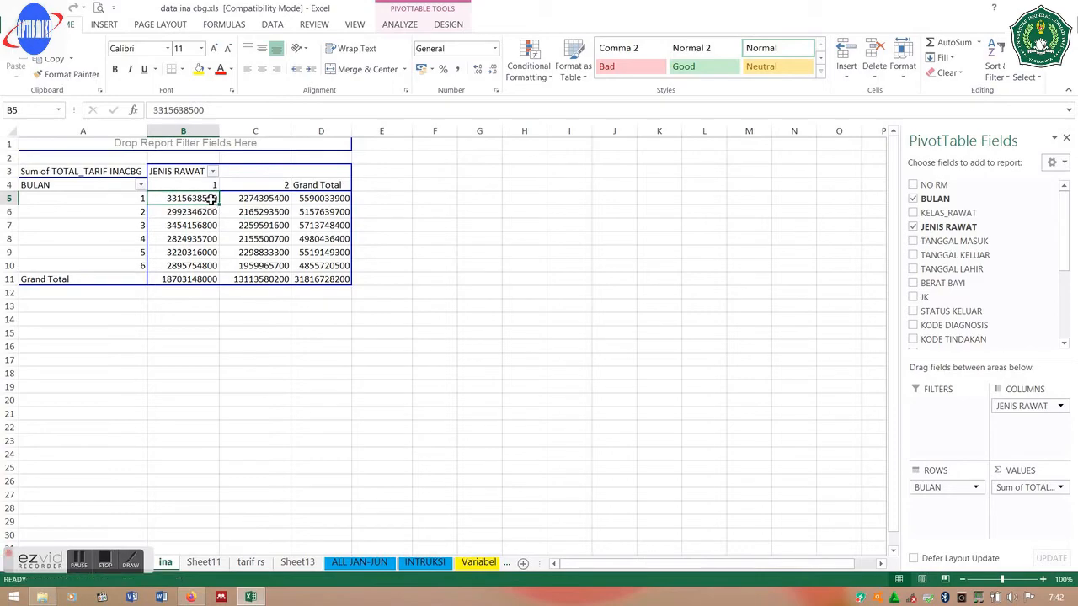
pyautogui.click(334, 278)
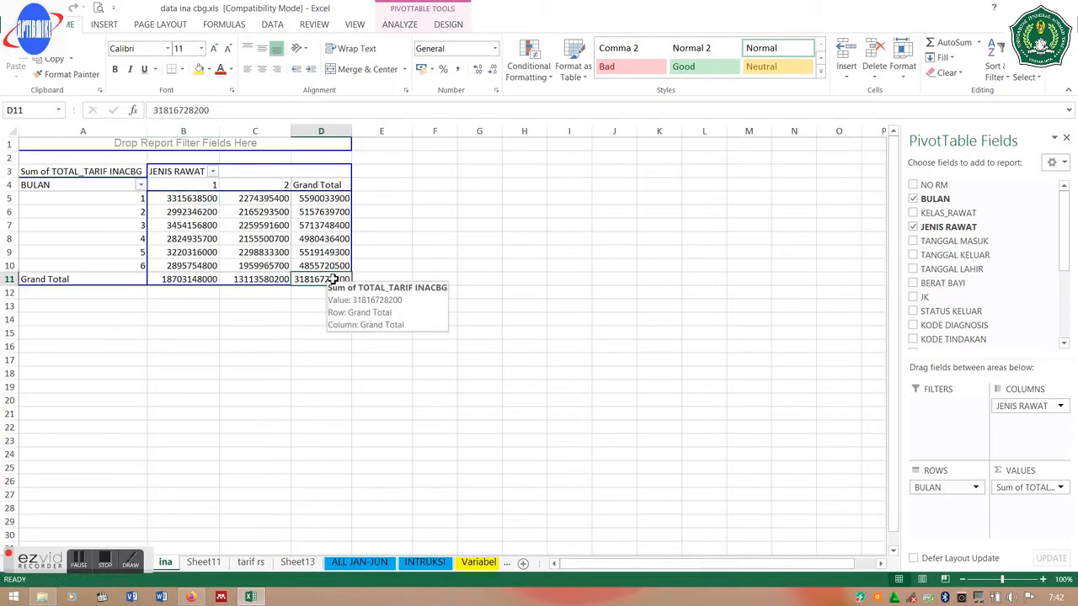
pyautogui.moveTo(334, 279); pyautogui.dragTo(205, 203)
pyautogui.hotkey('ctrl', 'c')
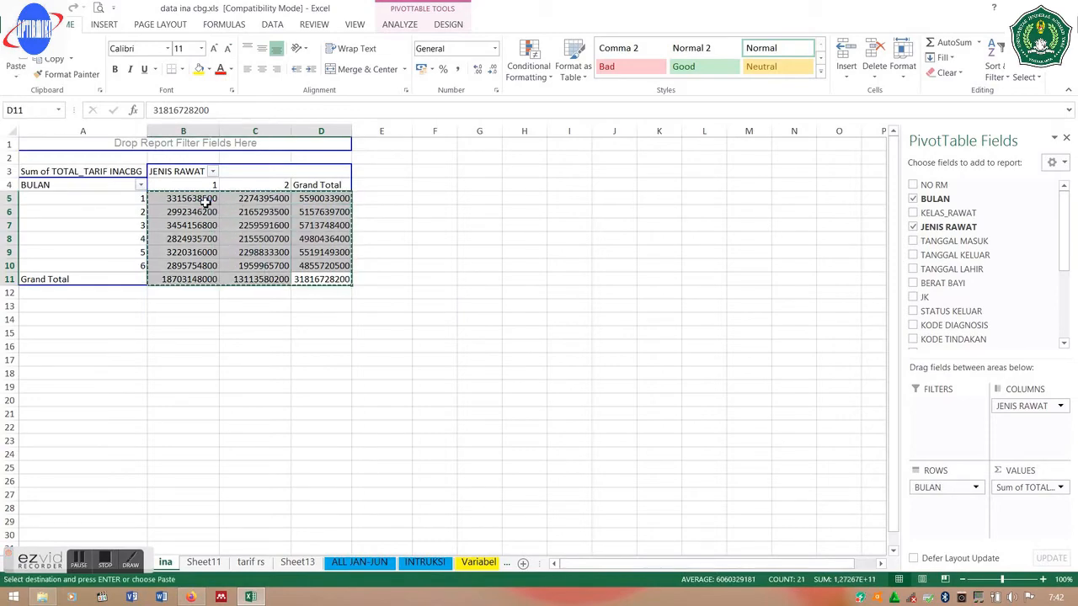
pyautogui.click(296, 563)
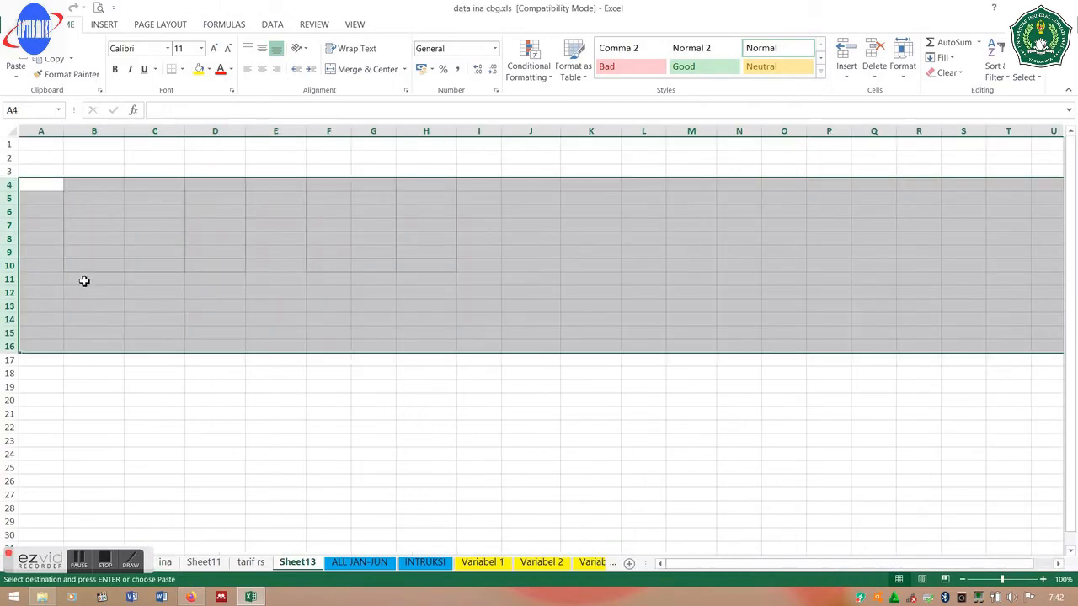
pyautogui.click(82, 161)
# - Paste the INA figures at B2 and label B1, C1, D1 as RI, RJ and TOTAL
pyautogui.hotkey('ctrl', 'v')
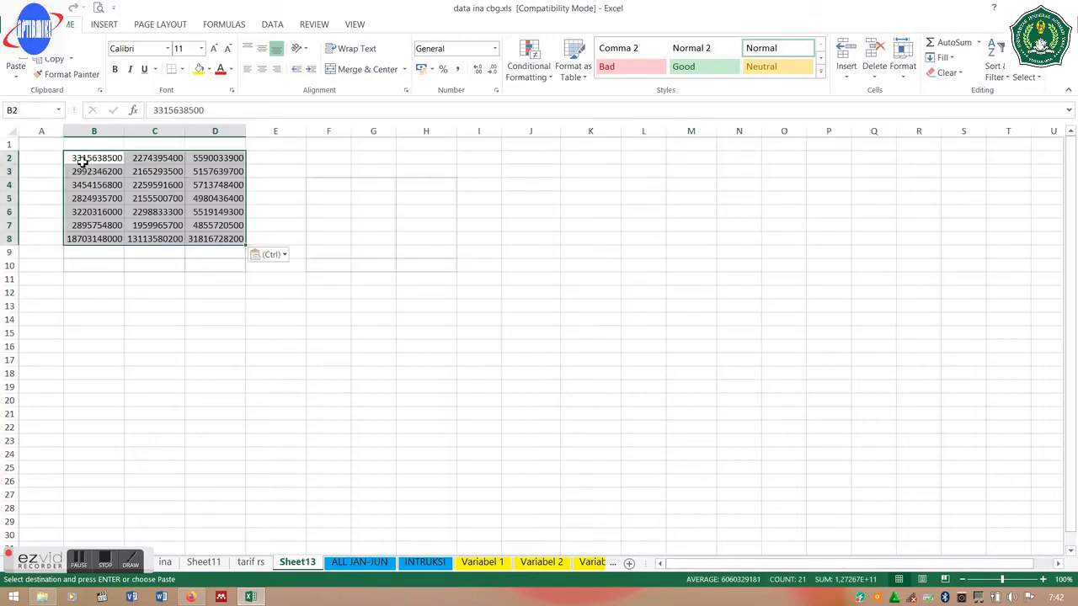
pyautogui.click(84, 145)
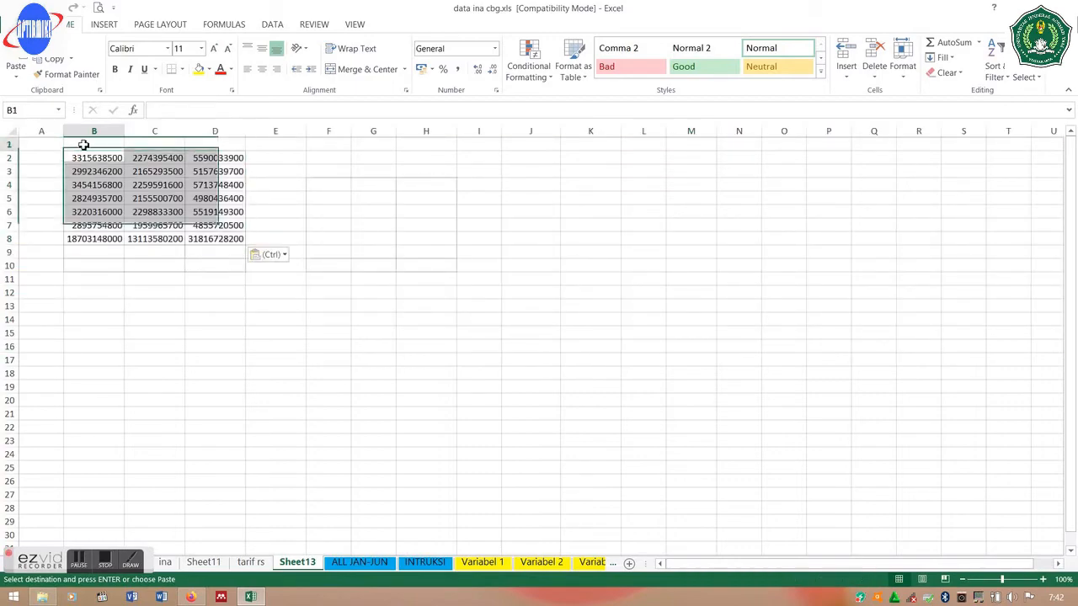
pyautogui.write('RI')
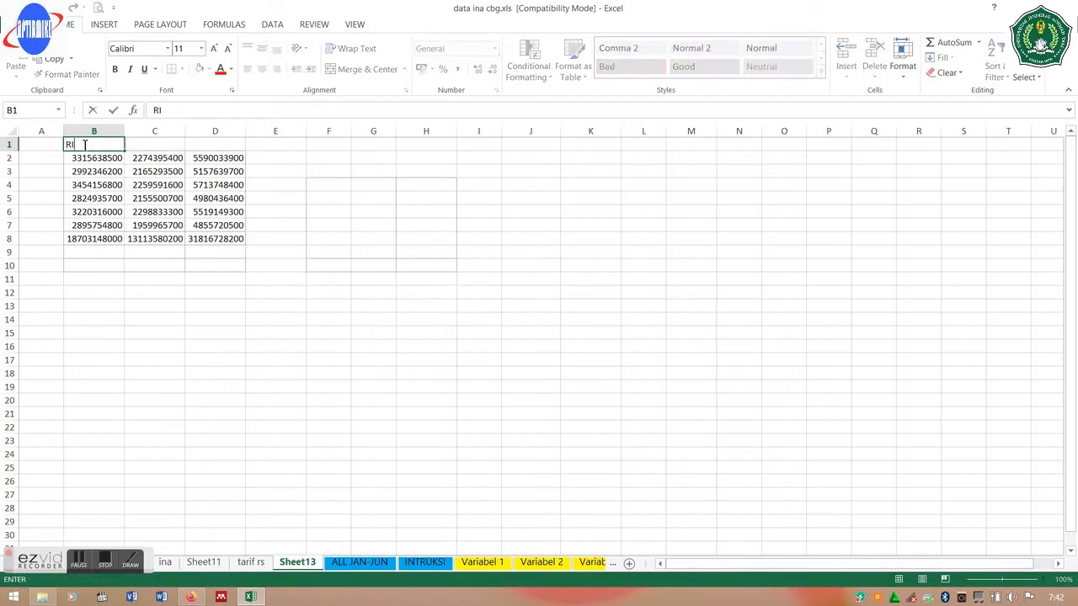
pyautogui.press('Tab')
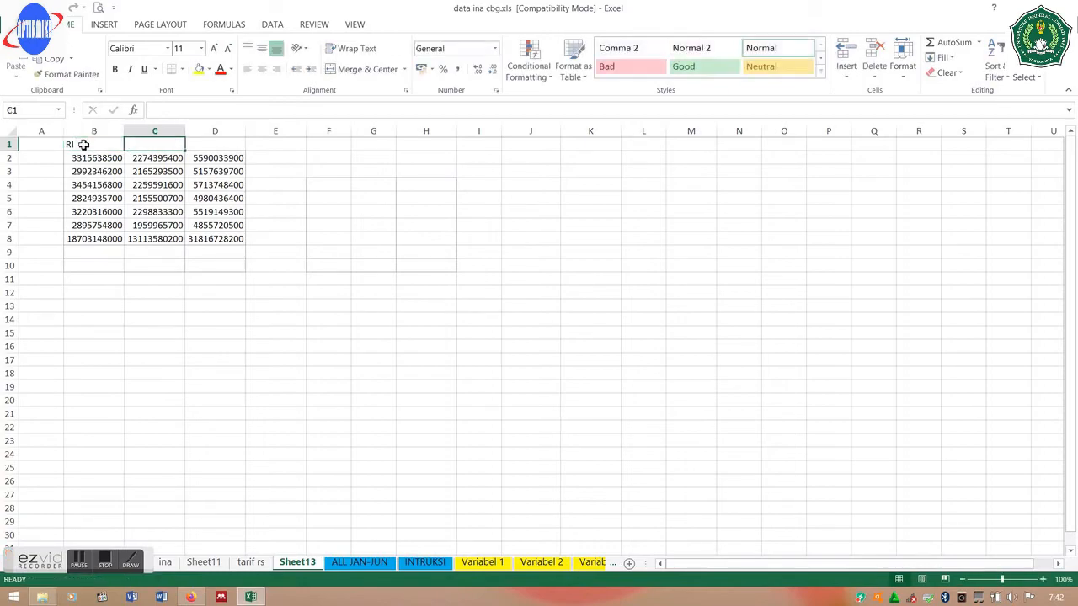
pyautogui.write('R')
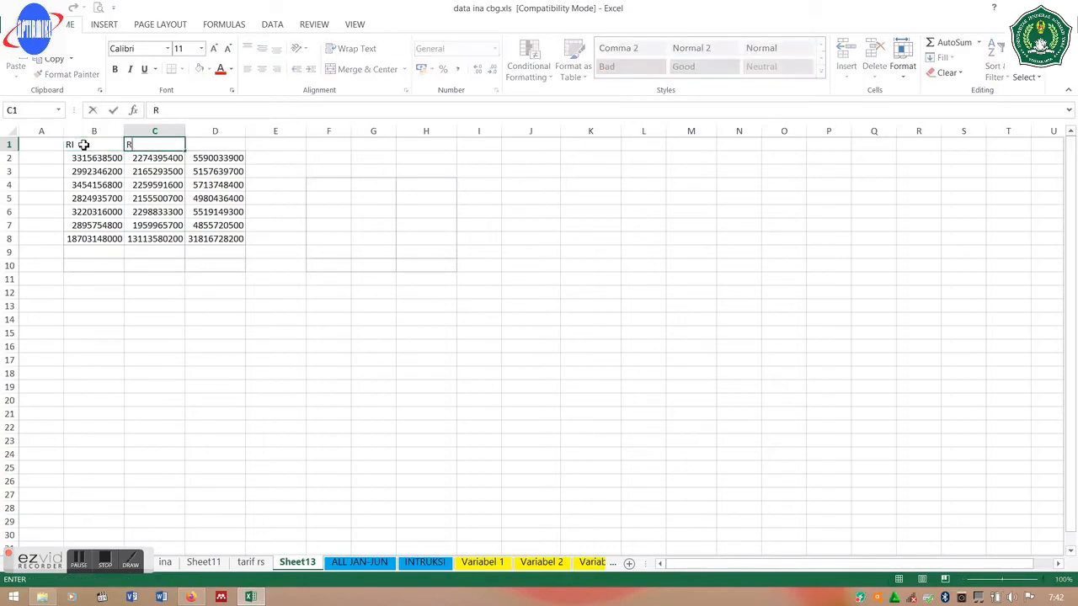
pyautogui.write('J')
pyautogui.press('Tab')
pyautogui.write('TOTA')
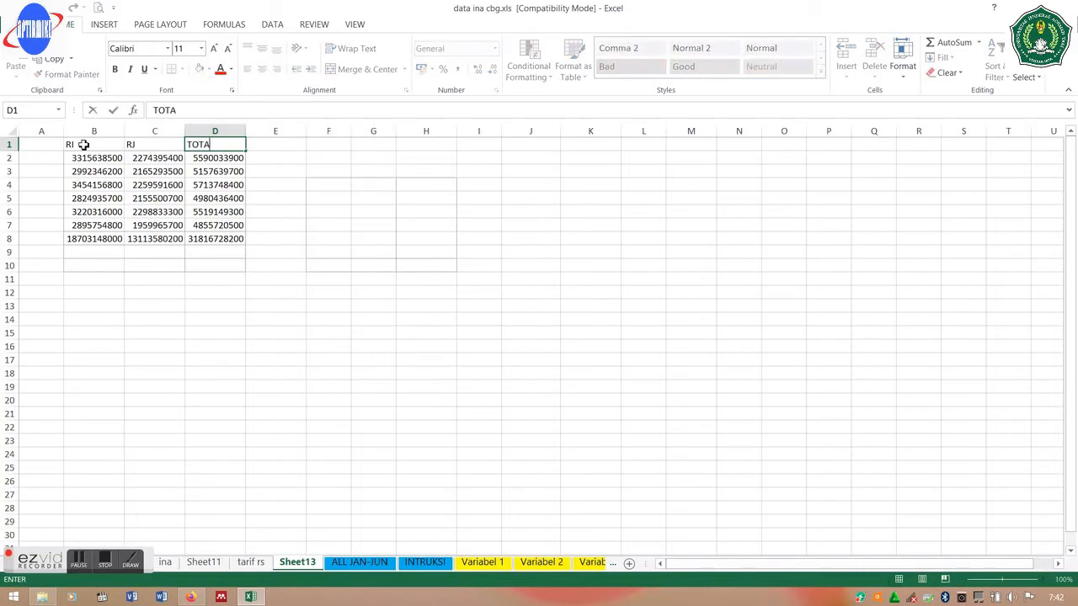
pyautogui.write('L')
pyautogui.press('Return')
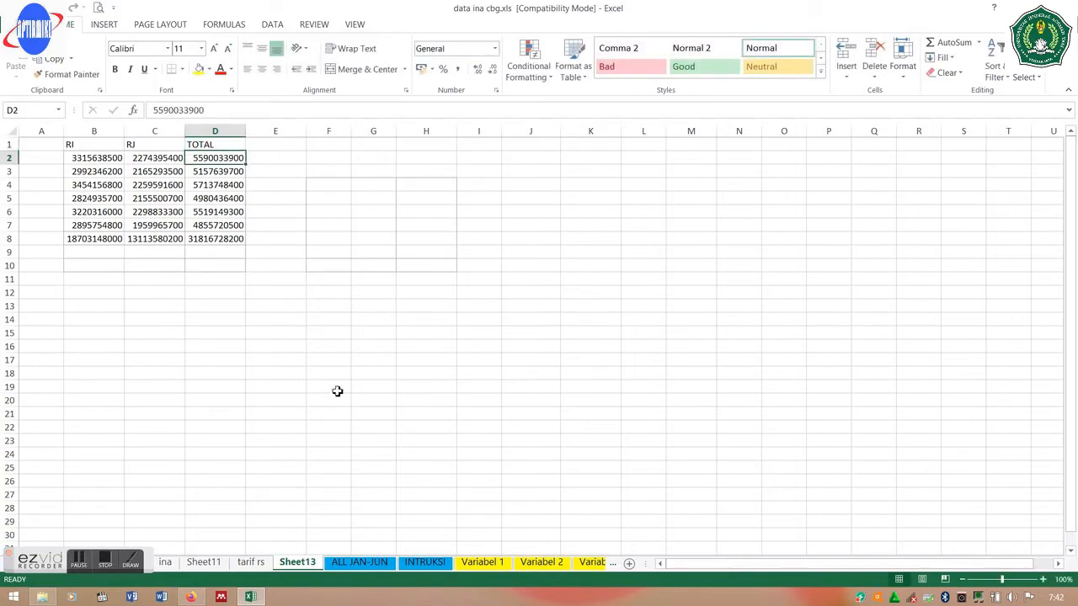
# - Copy B5:D11 of the tarif rs pivot, months 1–6 through Grand Total
pyautogui.click(248, 570)
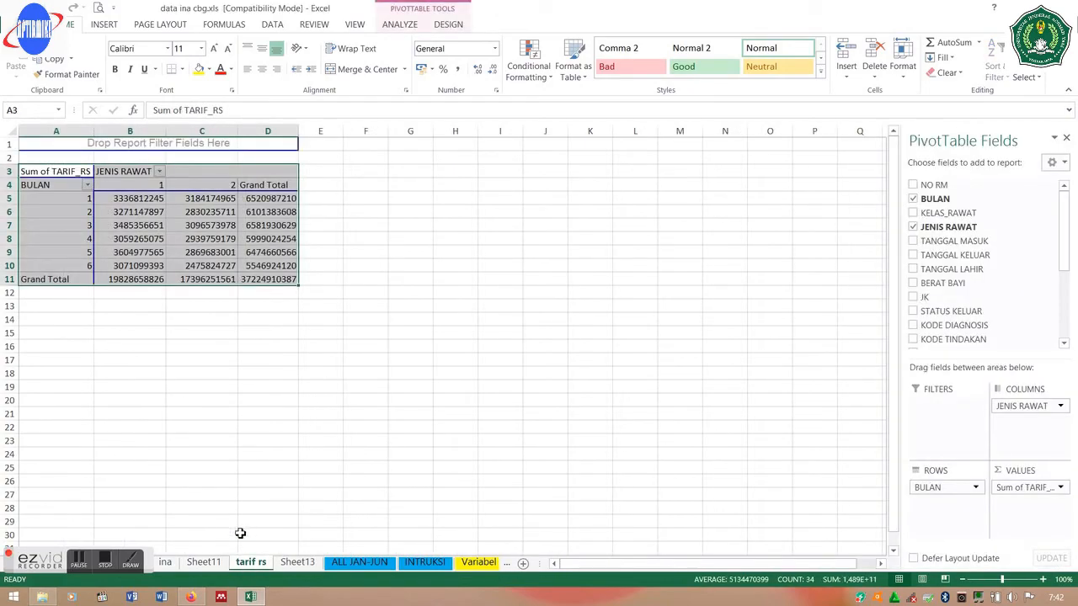
pyautogui.click(115, 199)
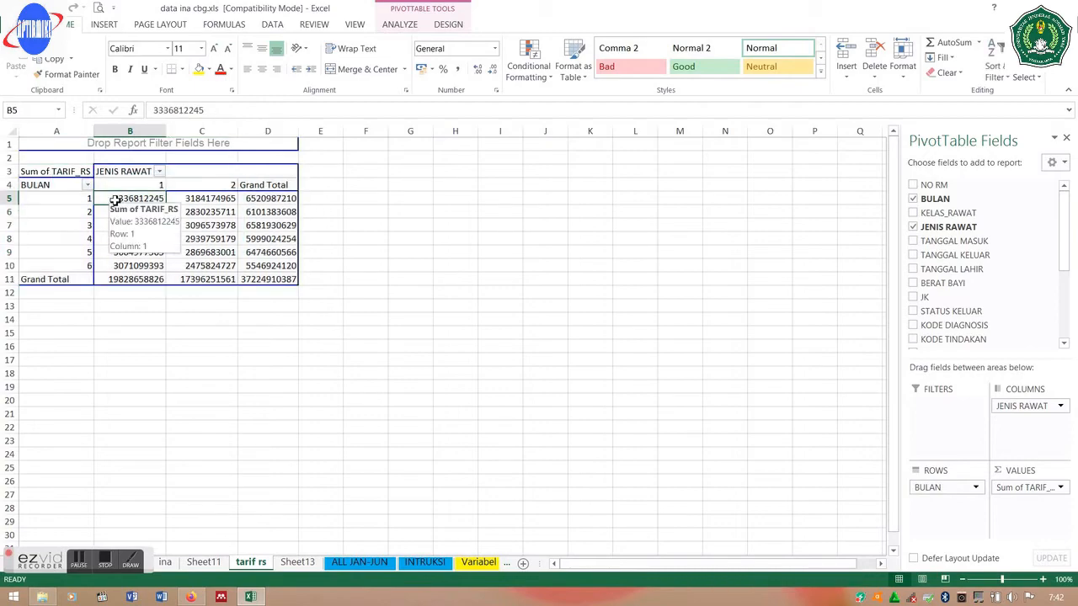
pyautogui.click(272, 280)
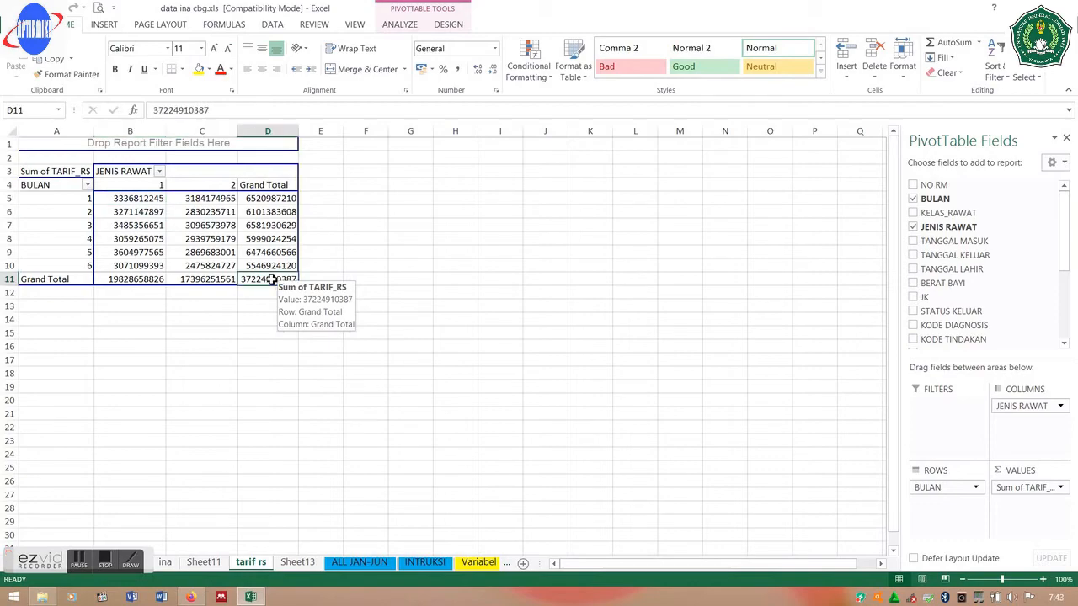
pyautogui.moveTo(272, 281); pyautogui.dragTo(149, 204)
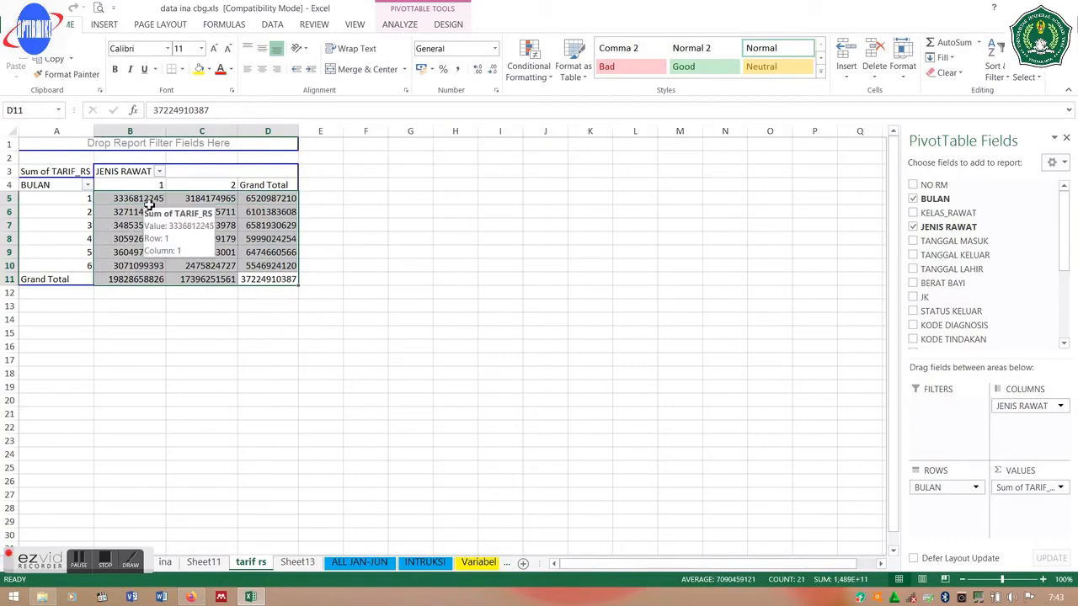
pyautogui.hotkey('ctrl', 'c')
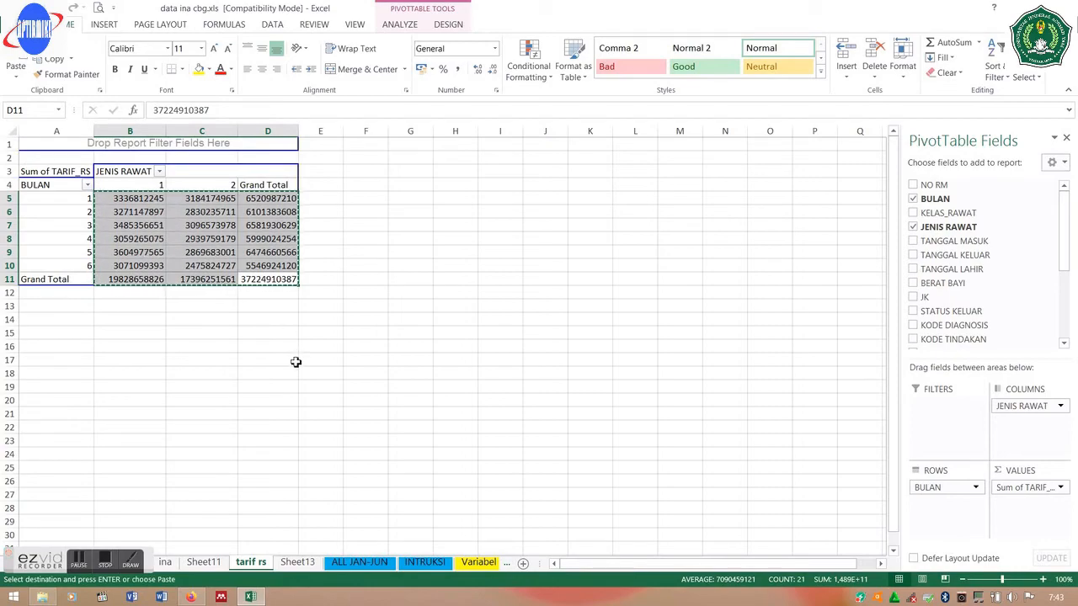
pyautogui.click(297, 562)
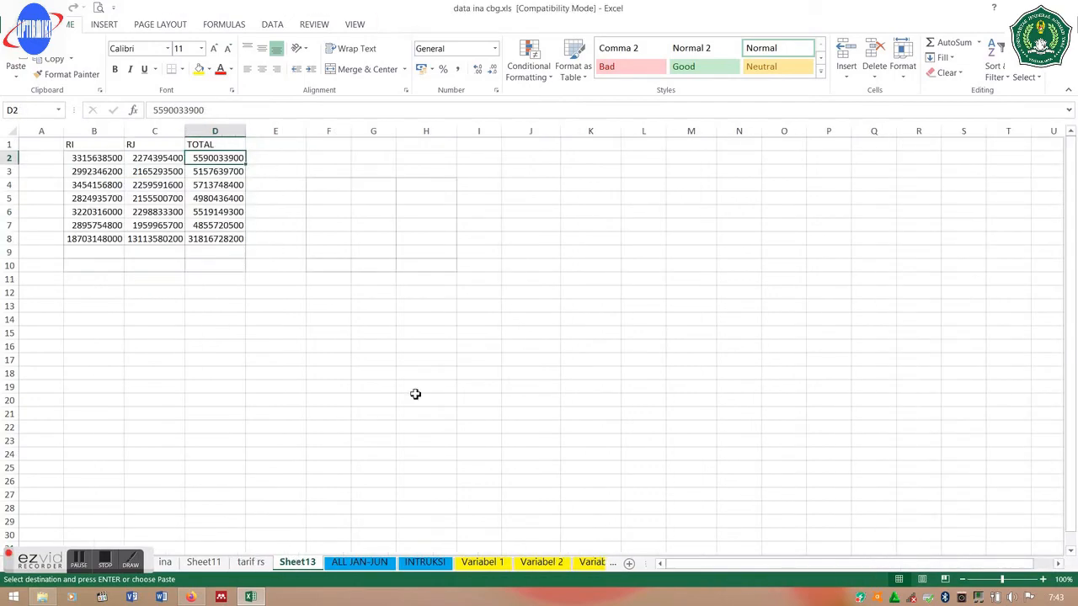
# - Paste the RS tariff figures at F2 and autofit columns F and G
pyautogui.click(318, 156)
pyautogui.hotkey('ctrl', 'v')
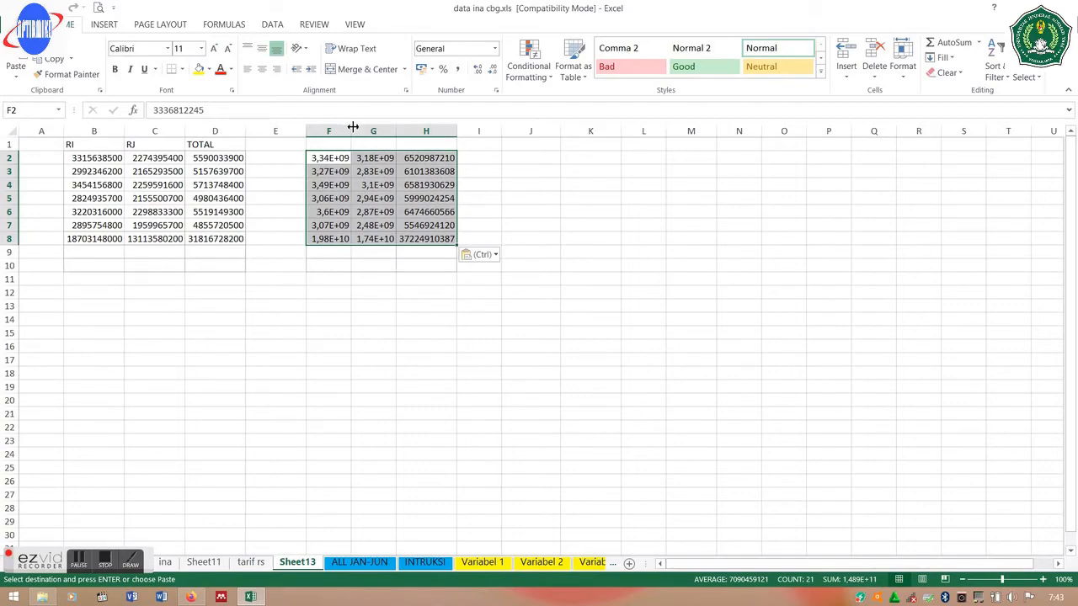
pyautogui.doubleClick(353, 126)
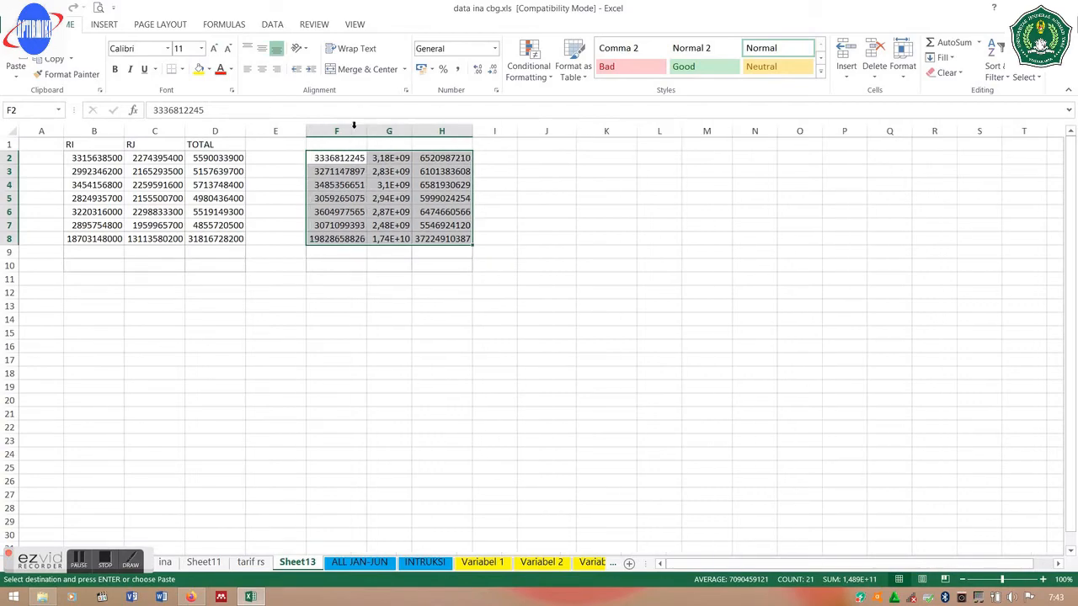
pyautogui.doubleClick(412, 128)
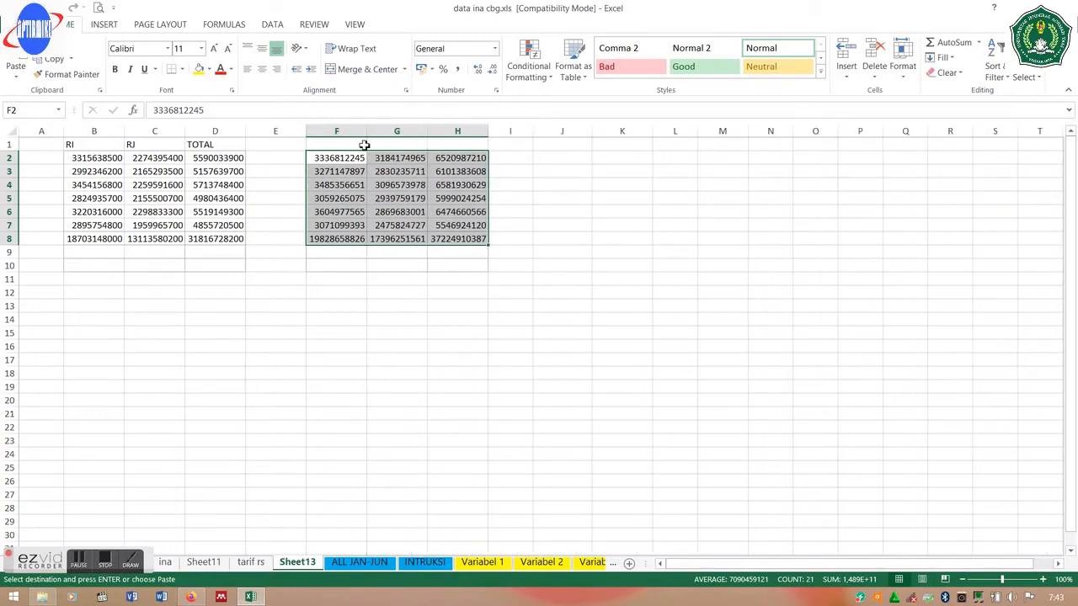
# - Label F1, G1, H1 as RI, RJ and TOTAL
pyautogui.click(322, 146)
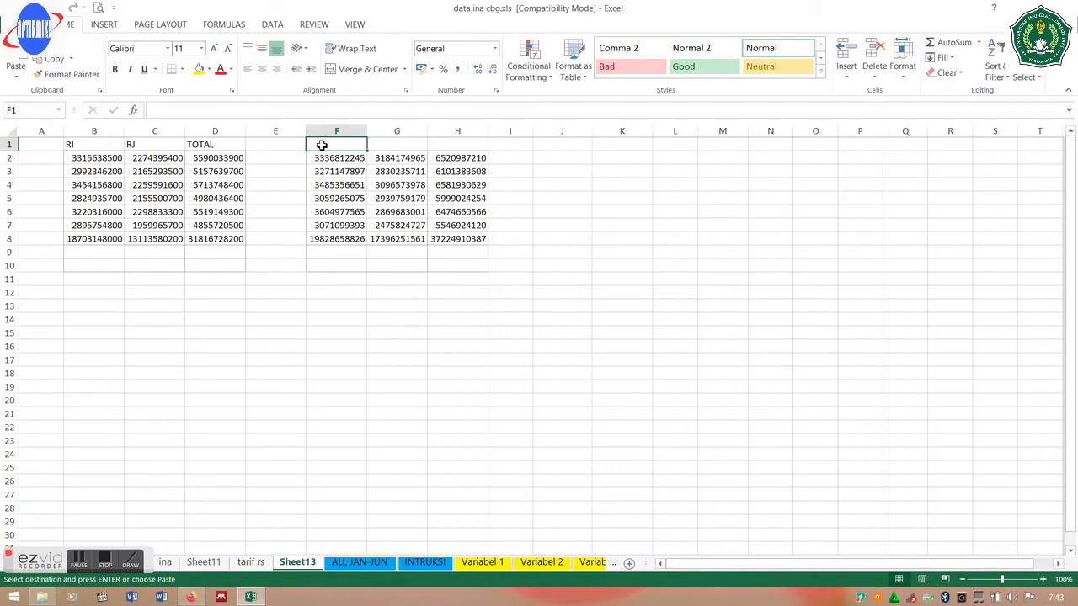
pyautogui.write('RI')
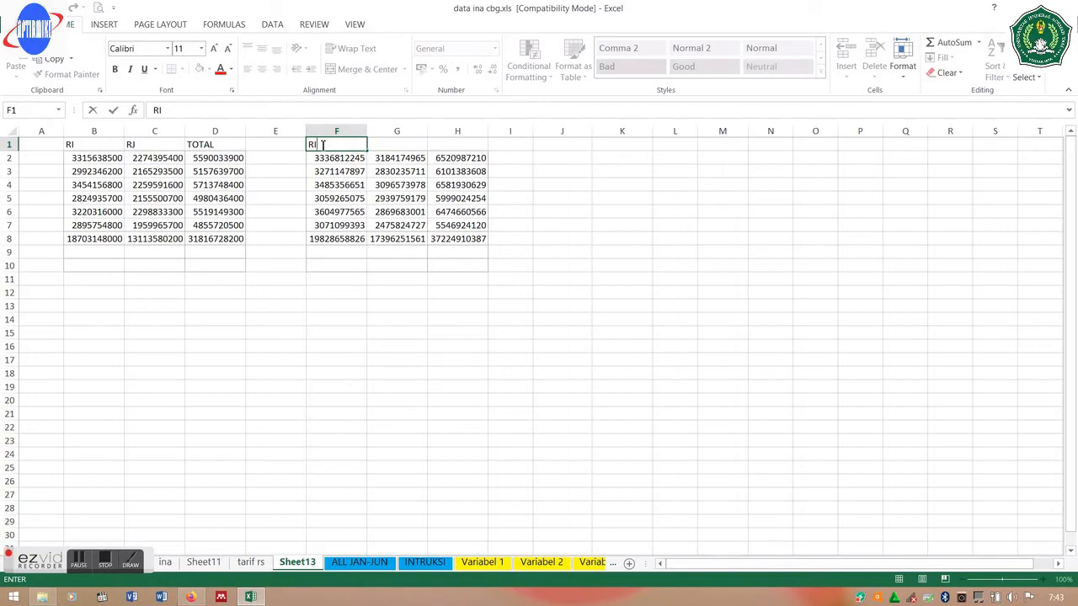
pyautogui.press('Tab')
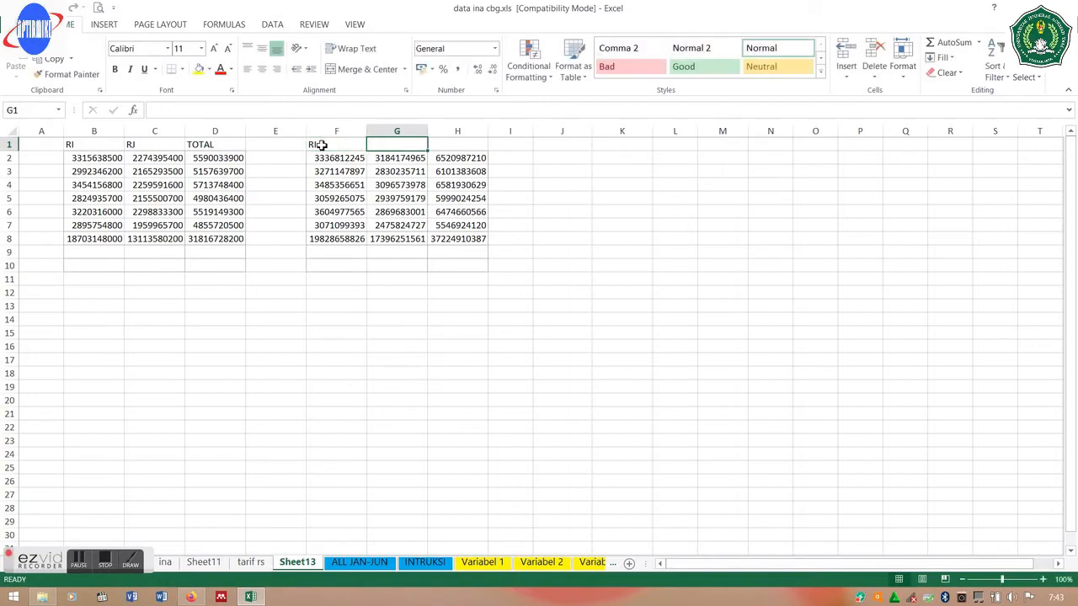
pyautogui.write('RJ')
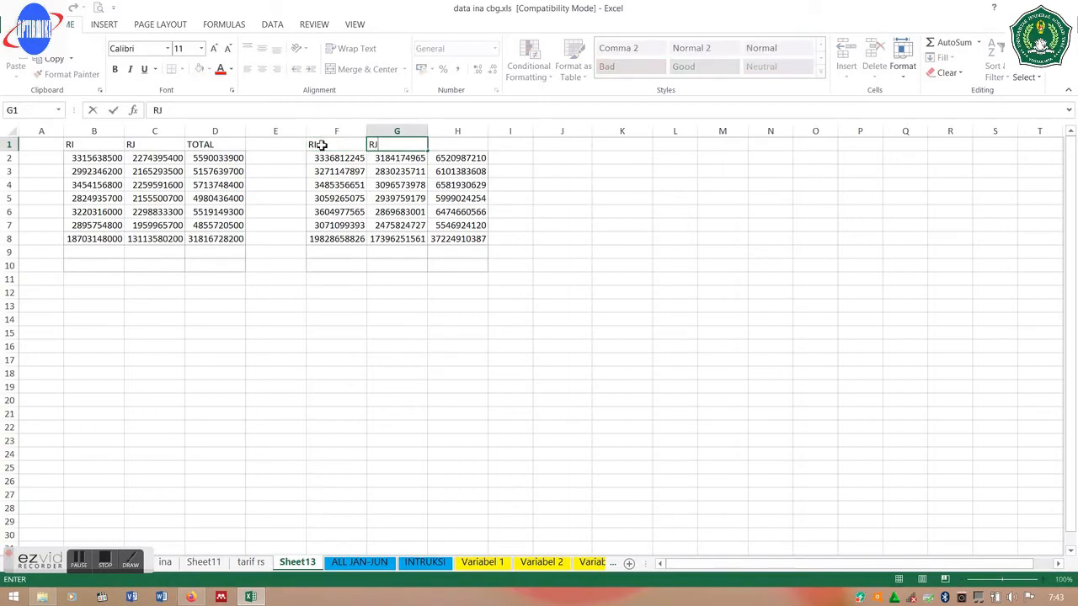
pyautogui.press('Tab')
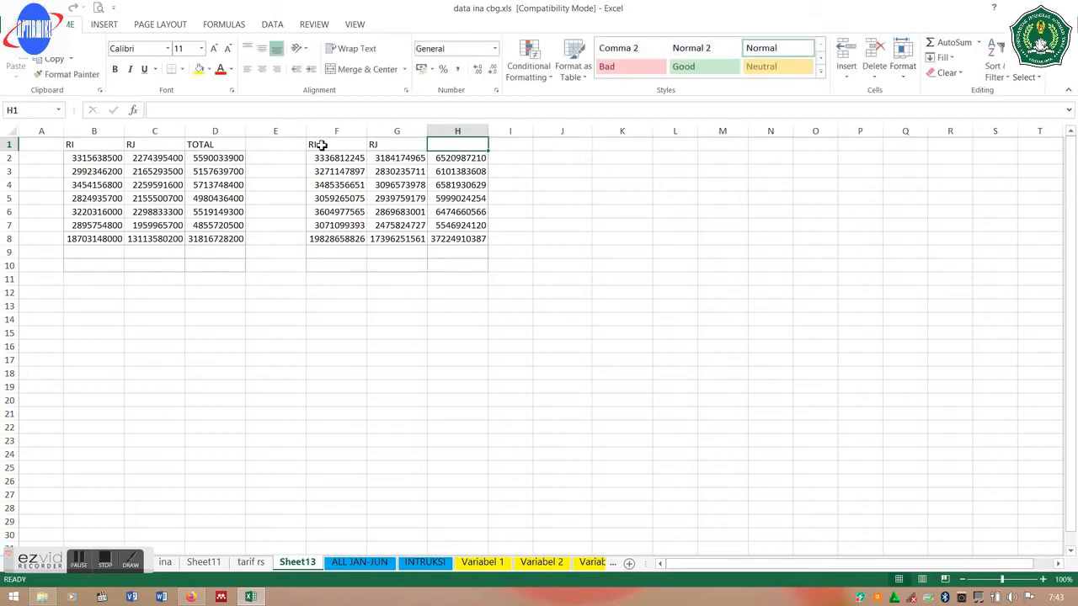
pyautogui.write('T')
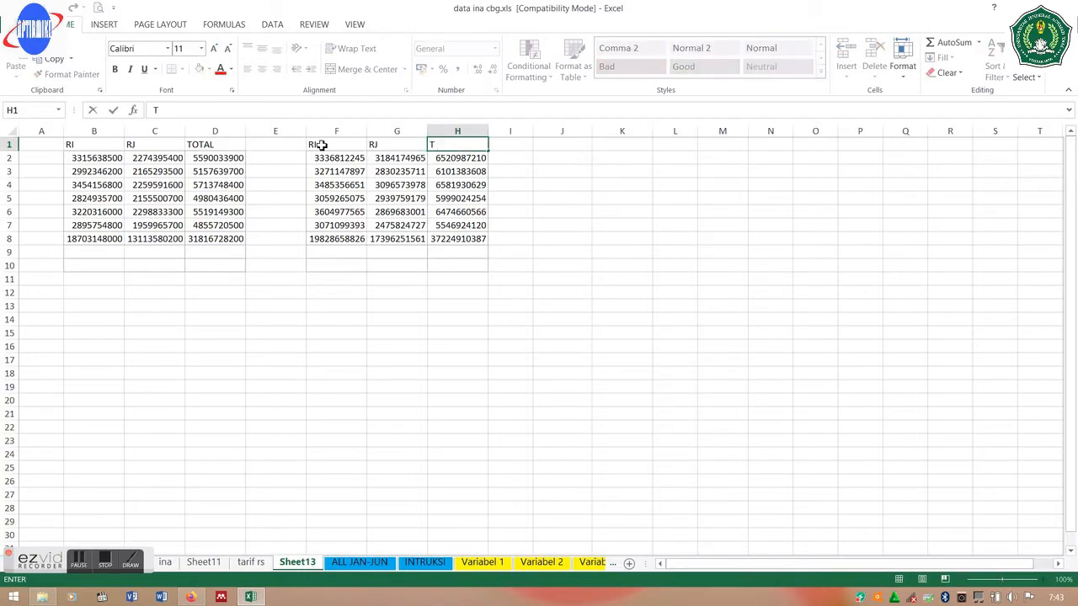
pyautogui.write('OTAL')
pyautogui.press('Return')
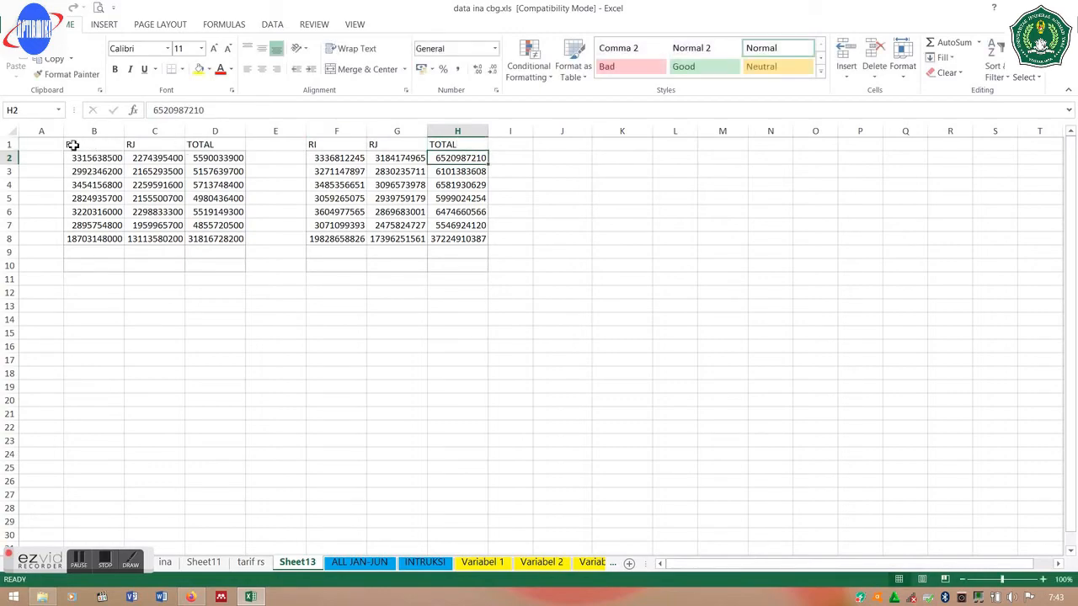
# - Insert a blank row above row 1 on Sheet13
pyautogui.click(4, 145)
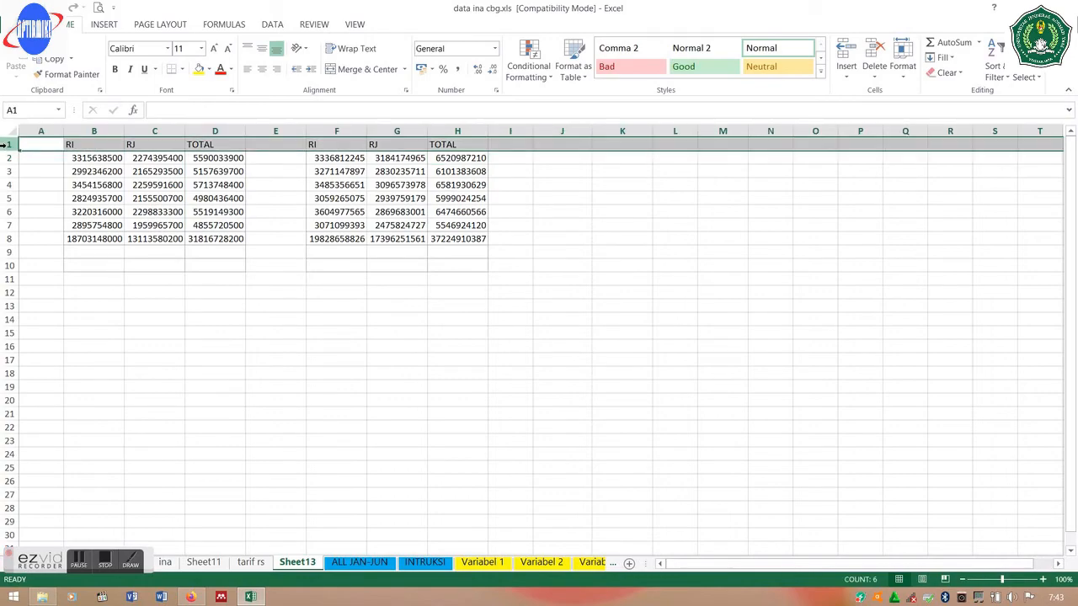
pyautogui.rightClick(4, 145)
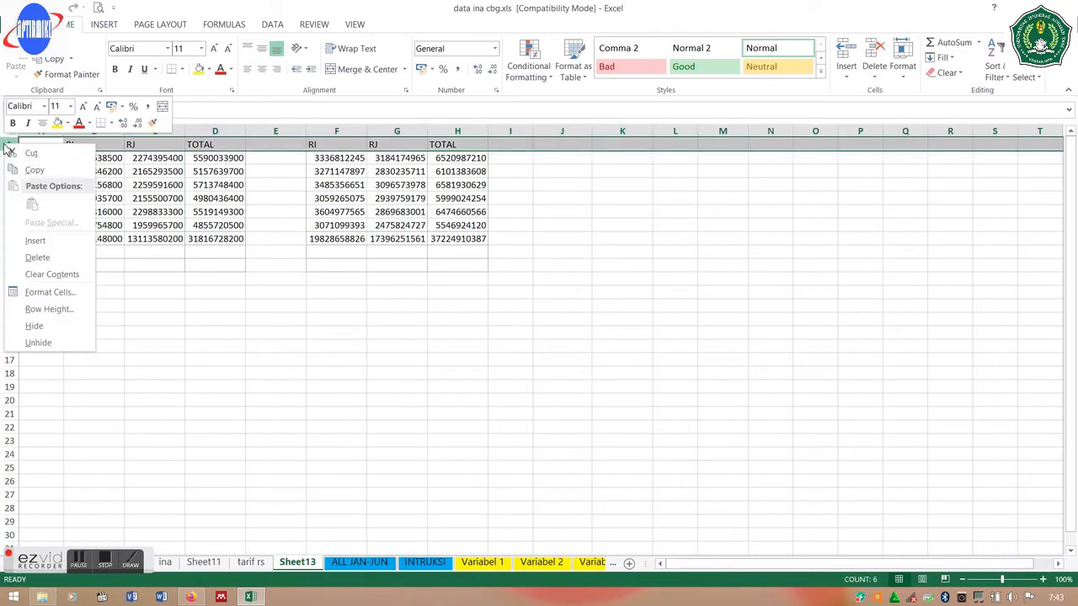
pyautogui.click(38, 240)
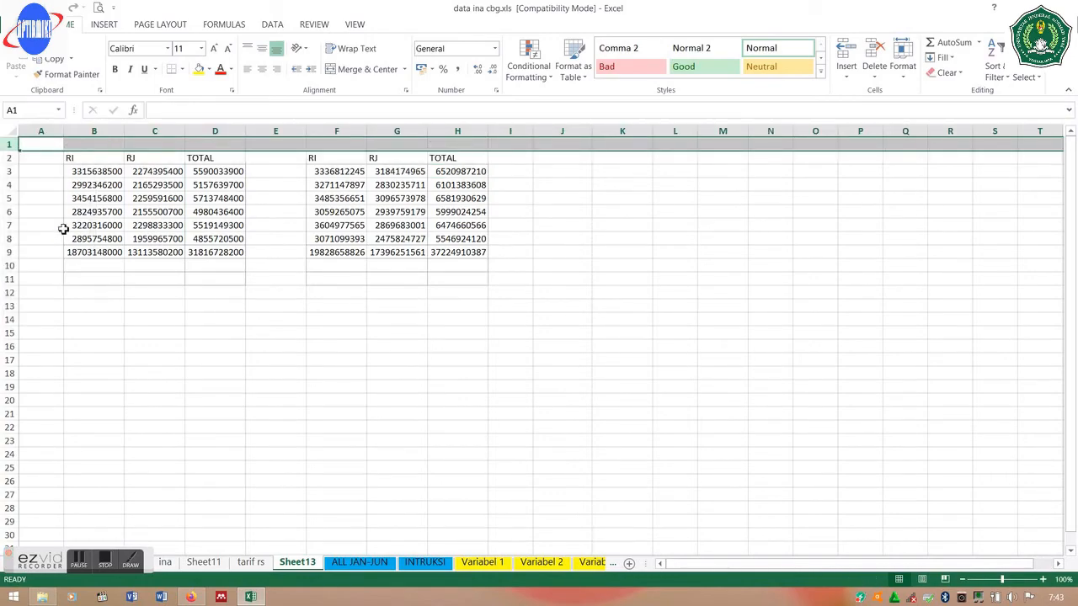
# - Enter the titles TARIF INA in B1 and TARIF RS in F1
pyautogui.click(82, 144)
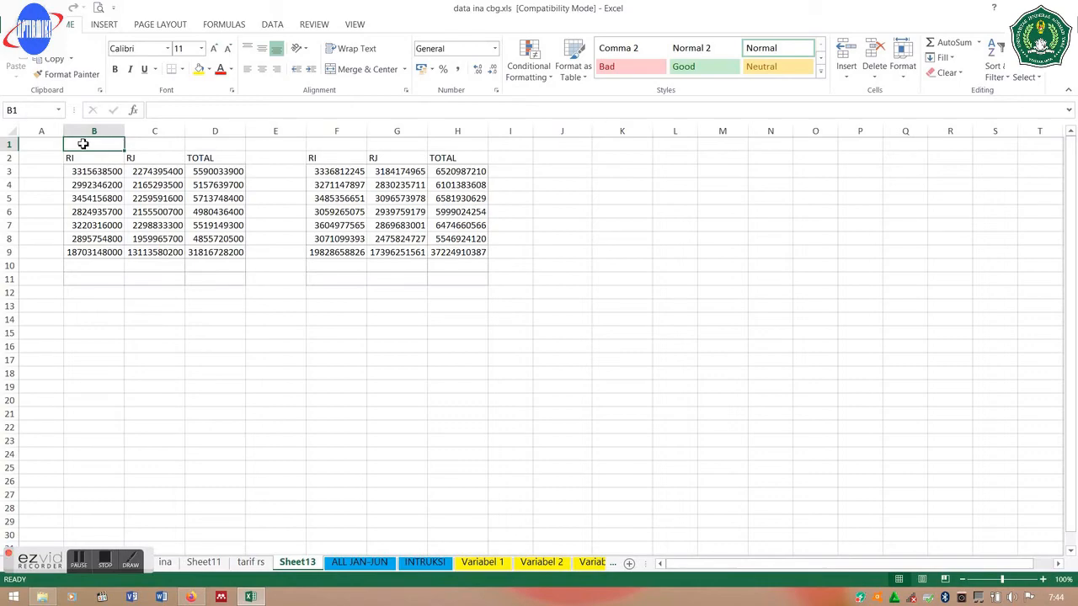
pyautogui.doubleClick(83, 144)
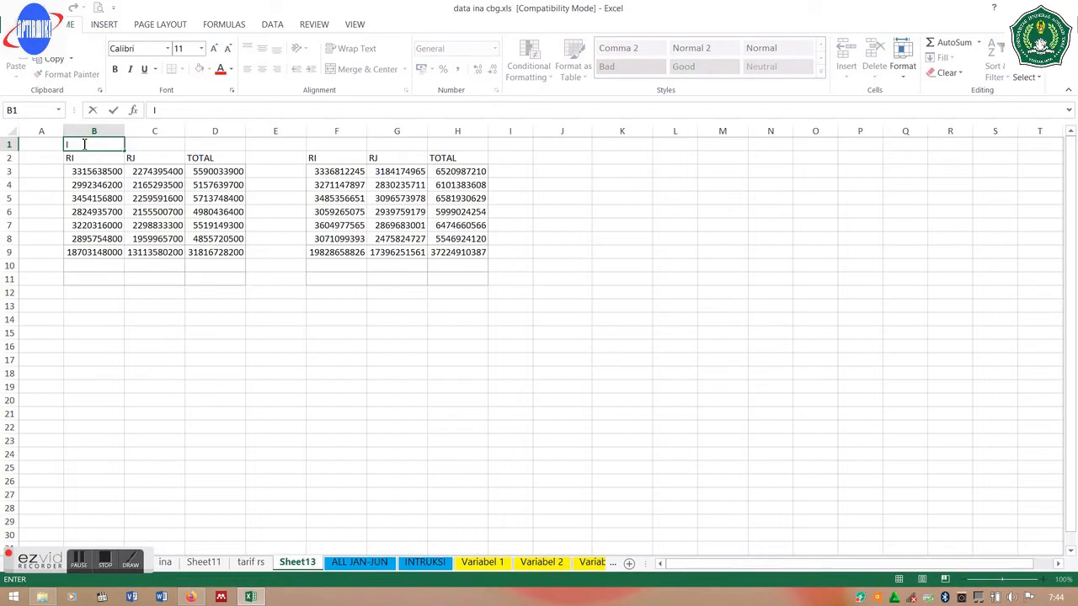
pyautogui.write('TARIF INA')
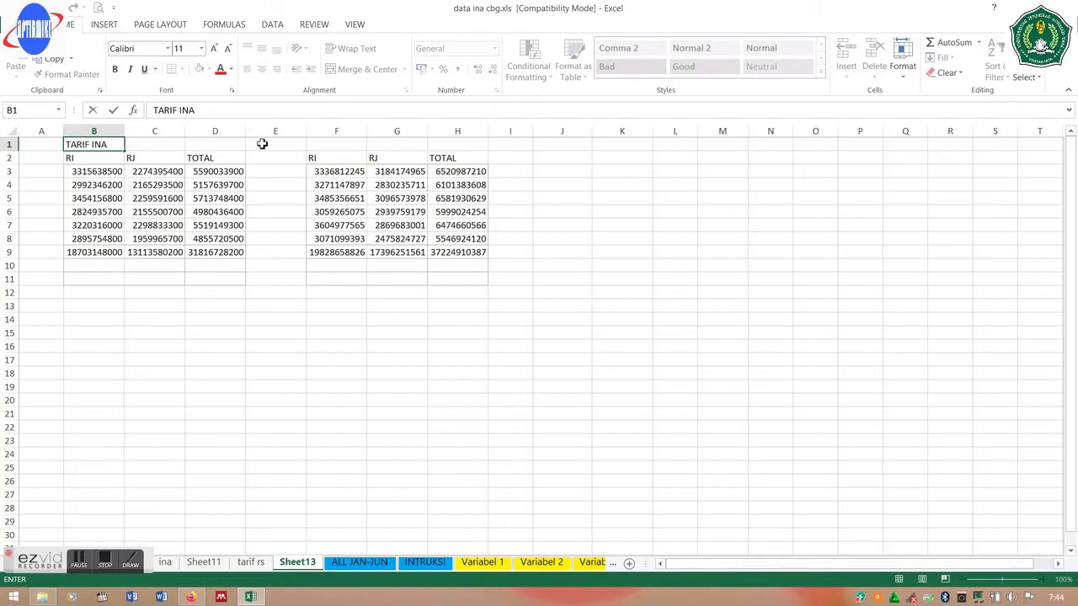
pyautogui.click(358, 144)
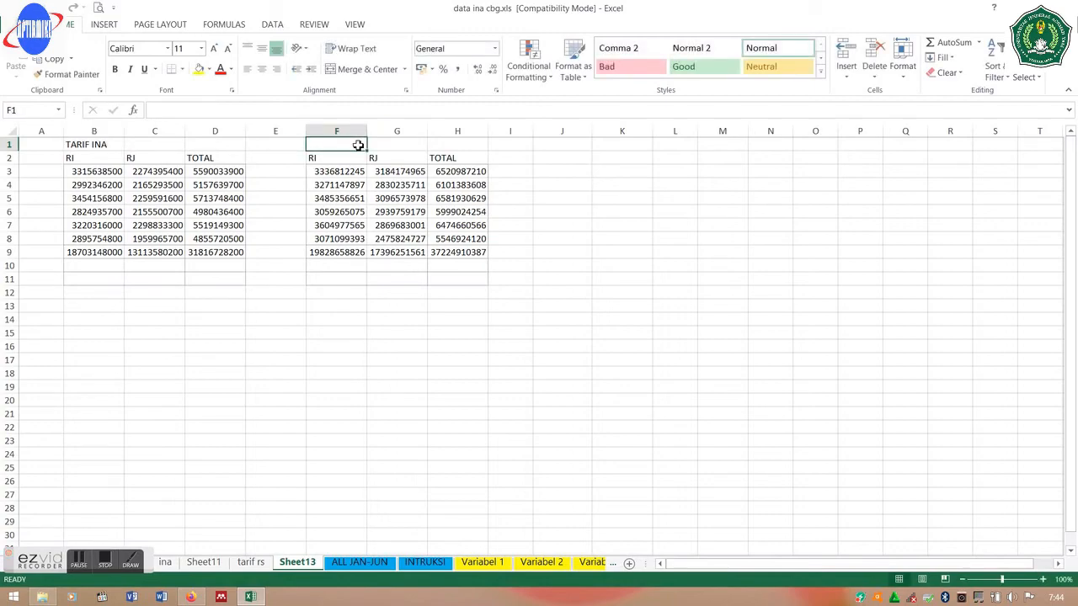
pyautogui.write('TARIF')
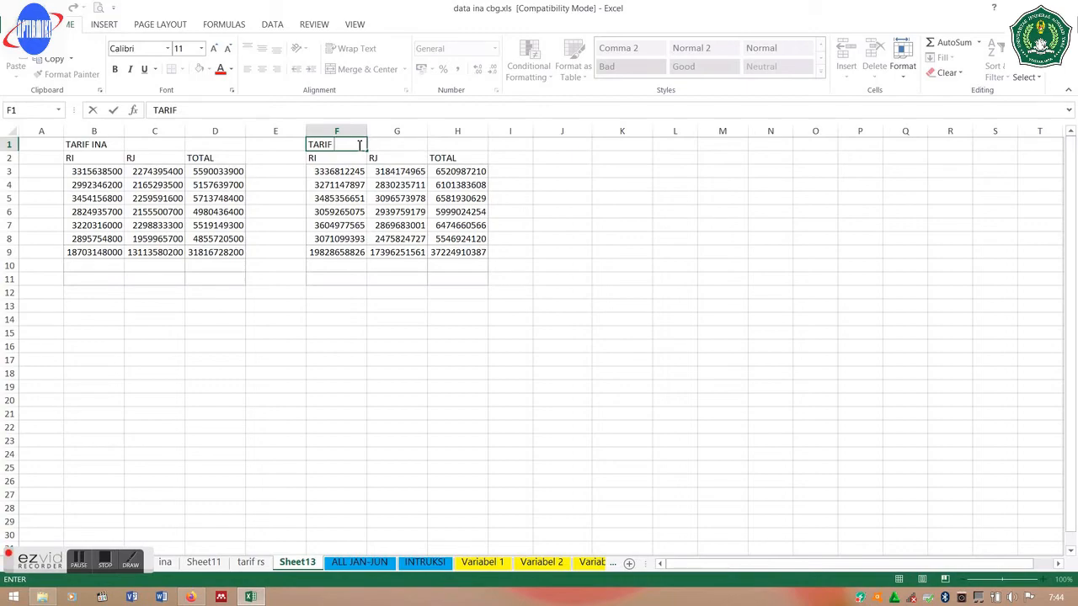
pyautogui.write('RS')
pyautogui.press('Return')
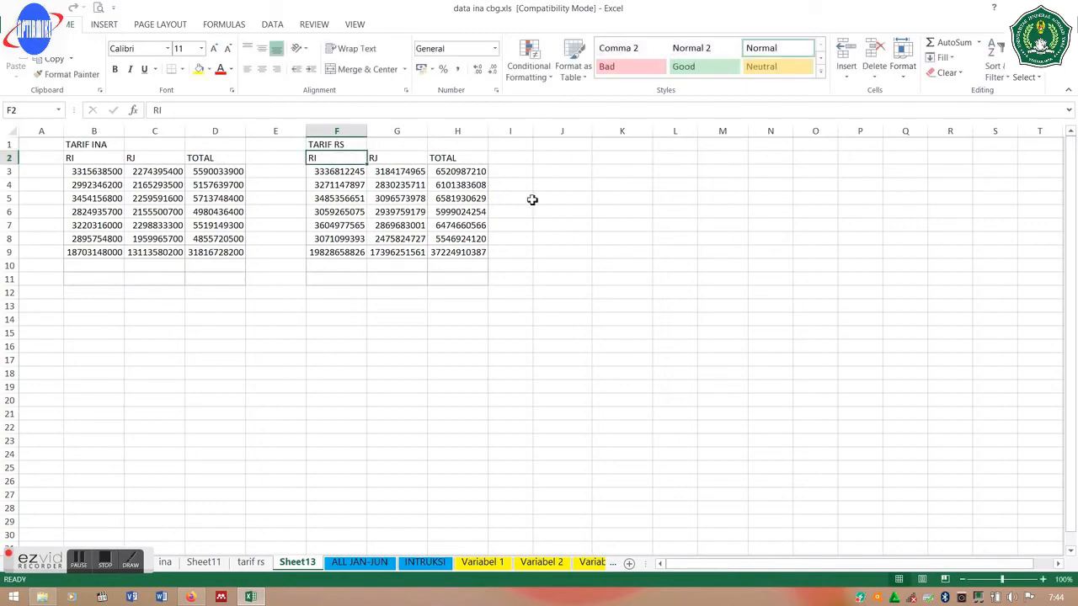
# - Enter =D3-H3 in J3 and copy the difference formula down through J9
pyautogui.click(585, 172)
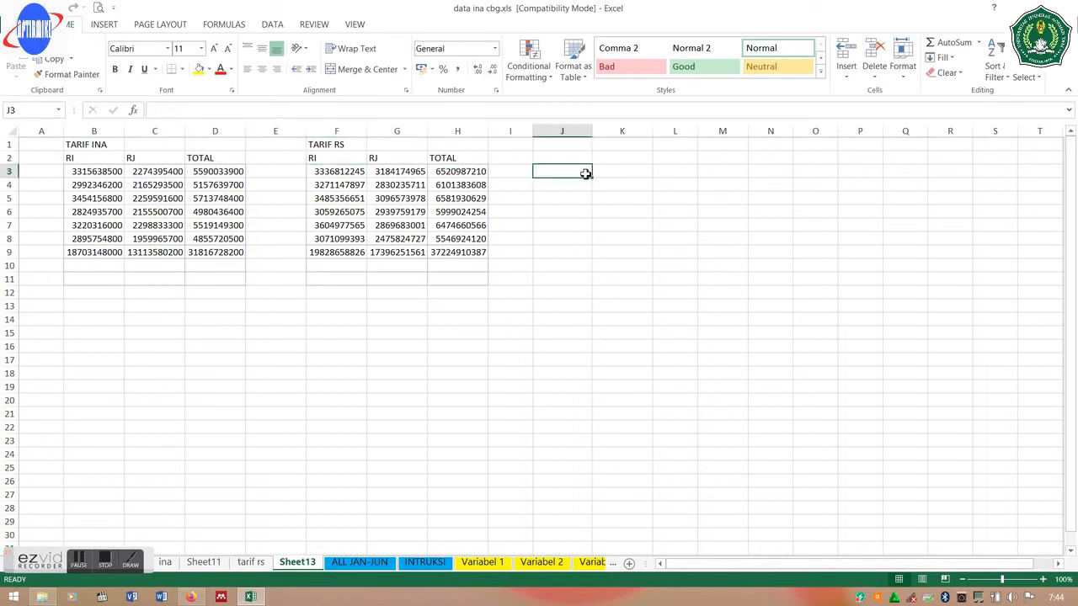
pyautogui.write('=')
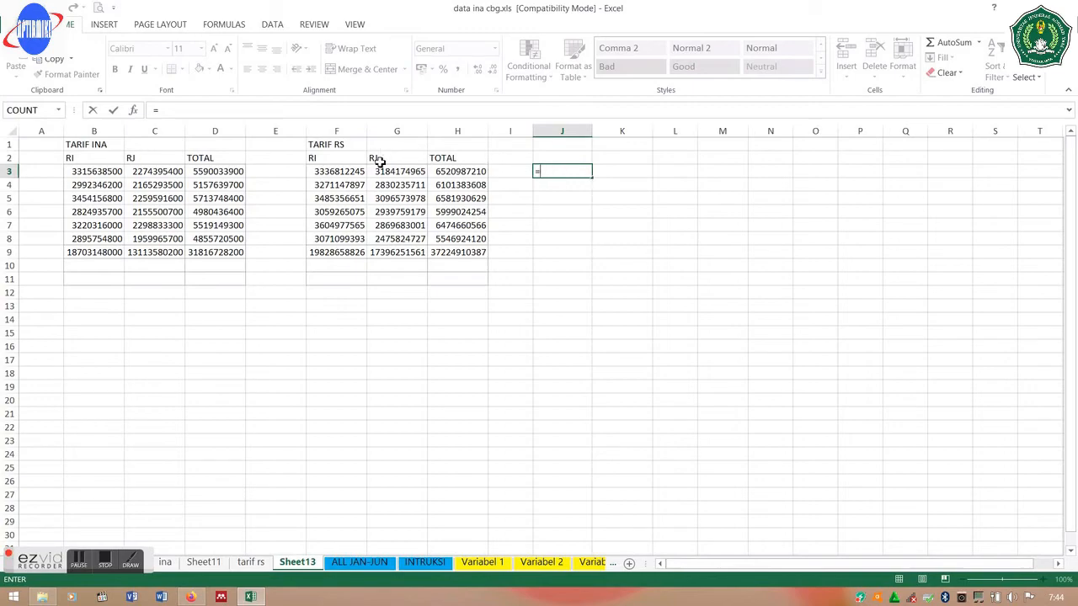
pyautogui.click(219, 171)
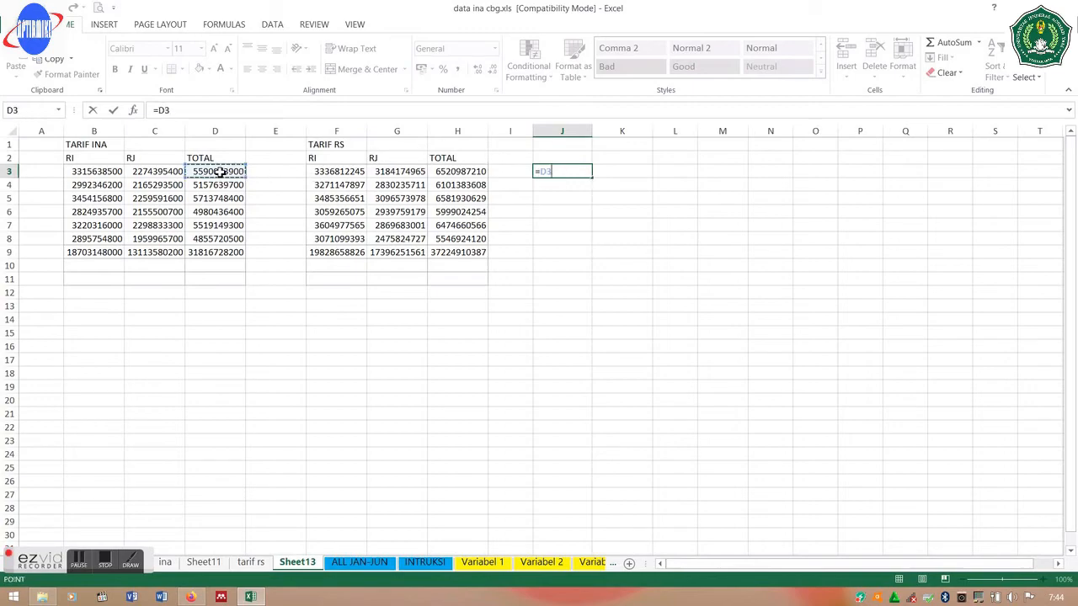
pyautogui.write('-')
pyautogui.click(453, 176)
pyautogui.press('Return')
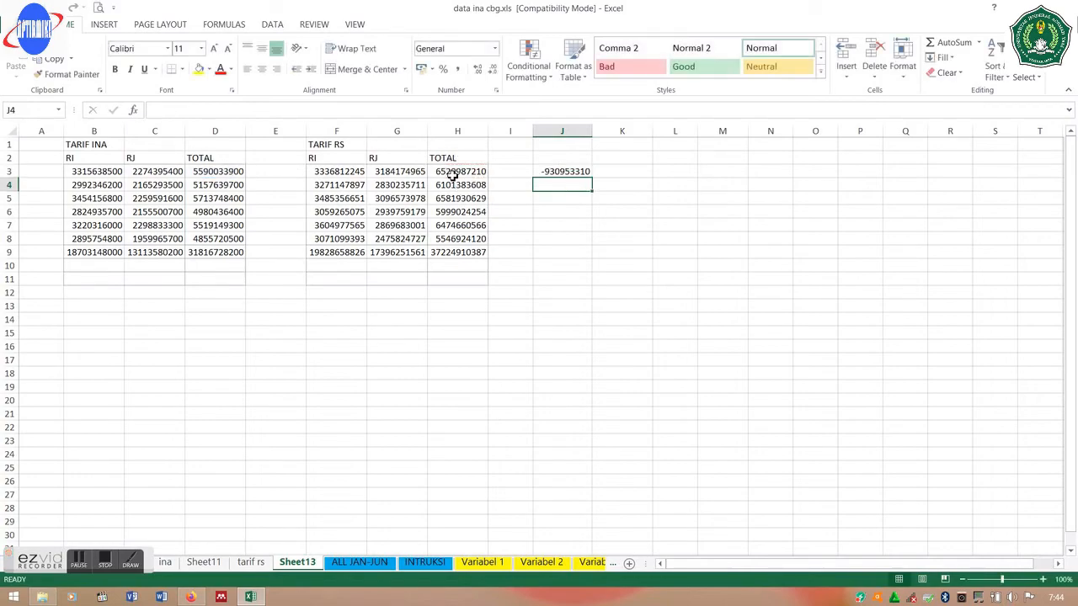
pyautogui.click(558, 172)
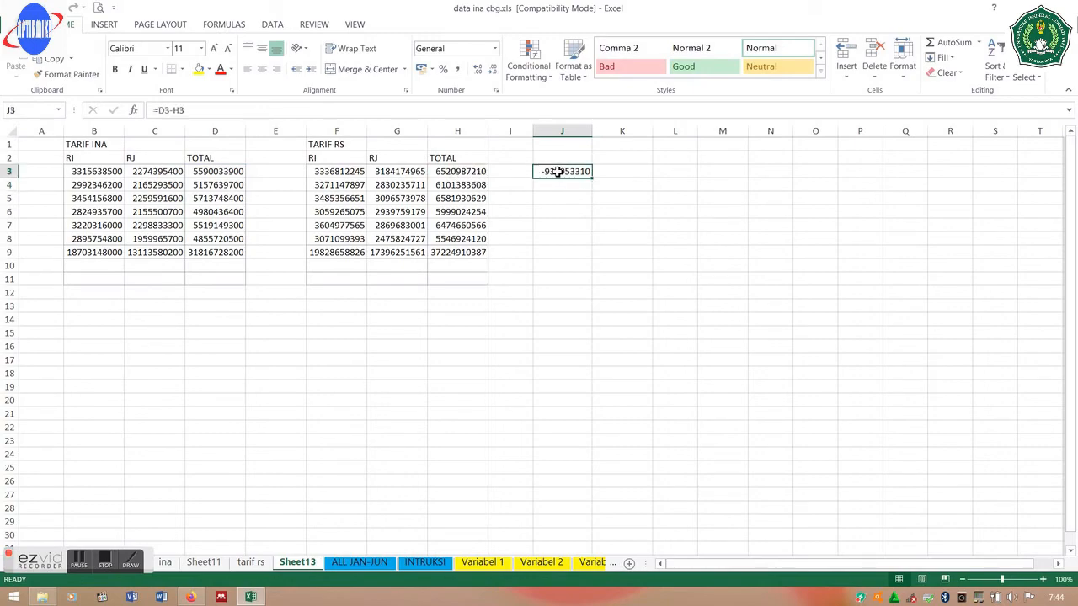
pyautogui.moveTo(594, 179); pyautogui.dragTo(585, 250)
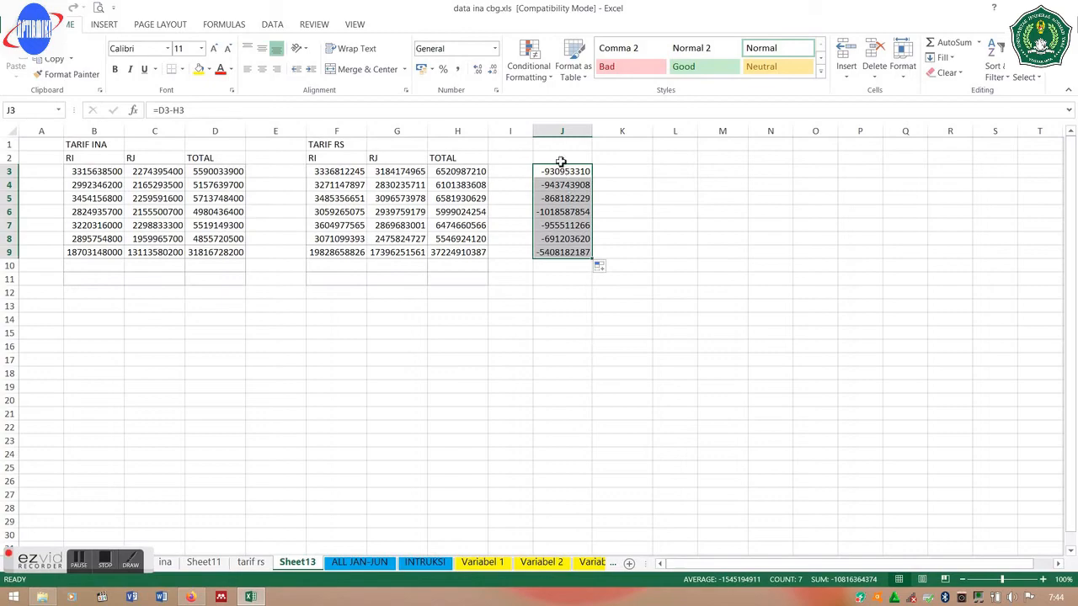
# - Enter the heading UNTUNG RUGI in cell J2
pyautogui.click(557, 159)
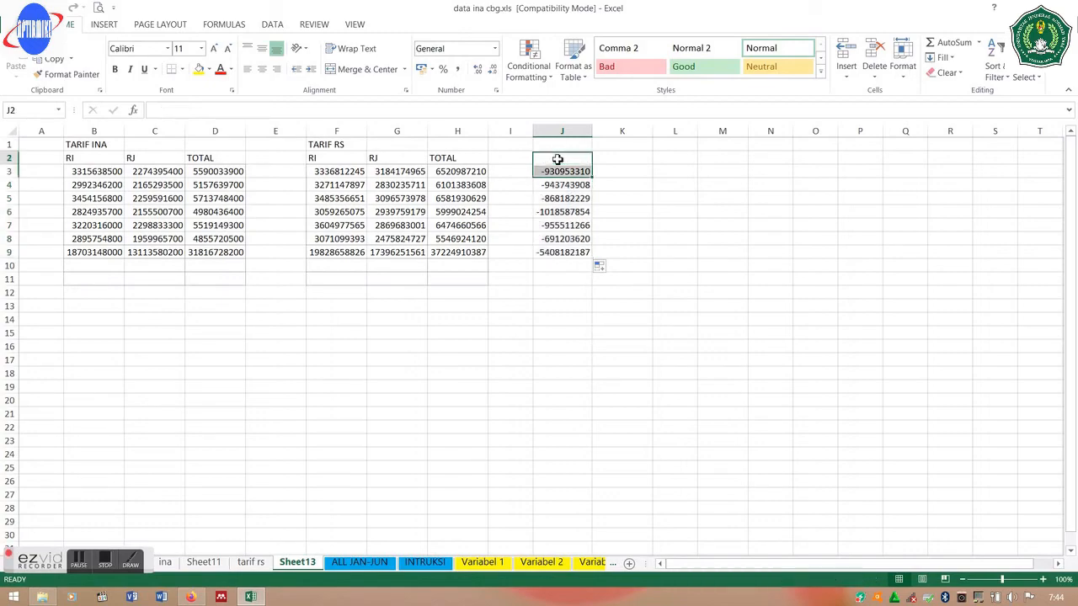
pyautogui.write('UNTU')
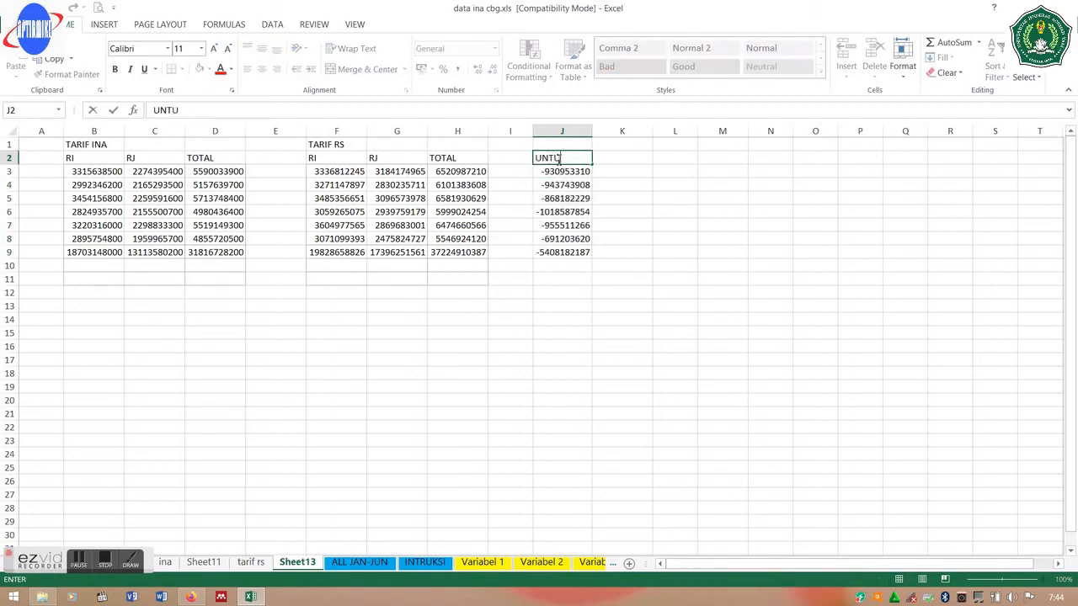
pyautogui.write('NG RUGI')
pyautogui.press('Return')
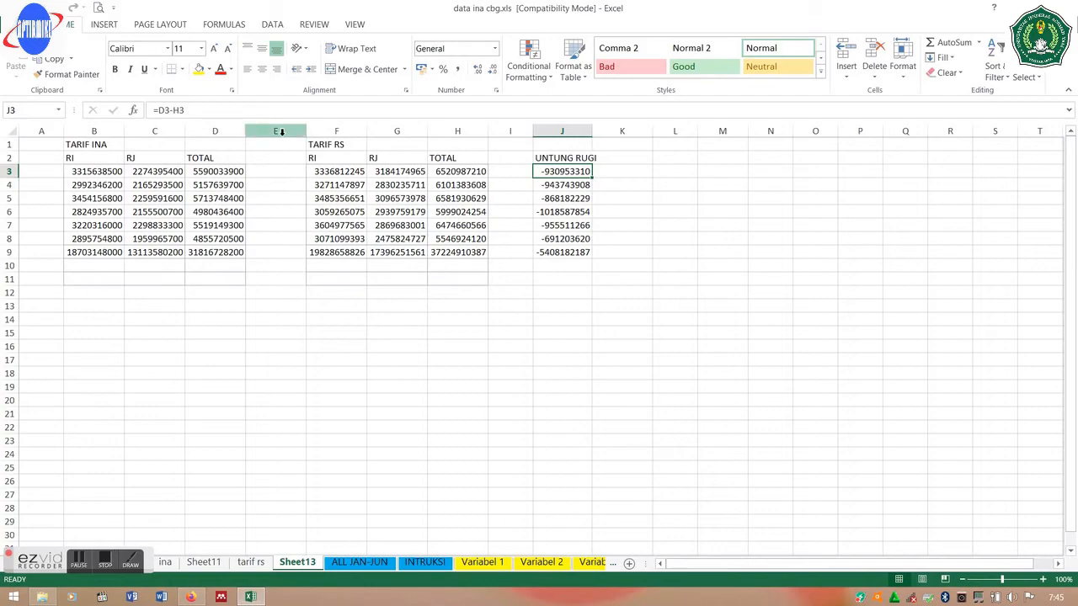
# - Delete the empty gap columns E and H between the table blocks
pyautogui.click(282, 131)
pyautogui.rightClick(282, 133)
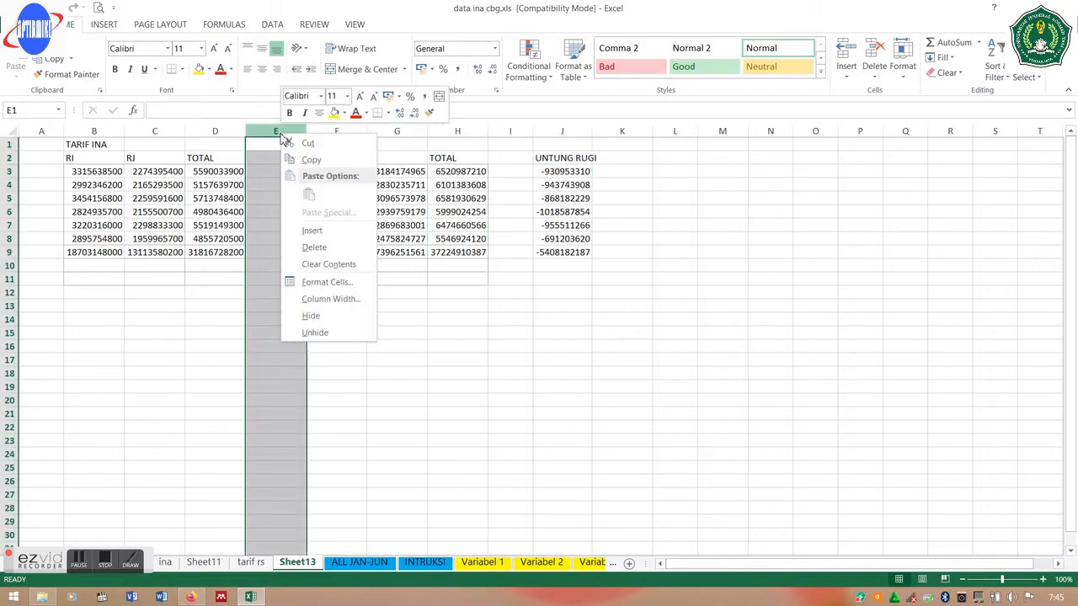
pyautogui.click(332, 247)
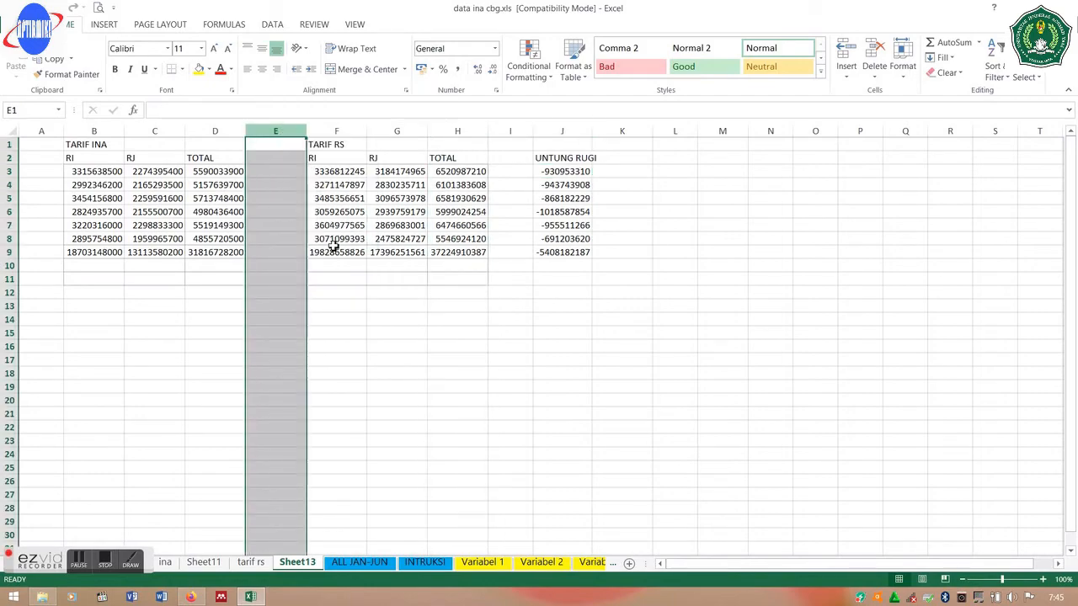
pyautogui.click(451, 132)
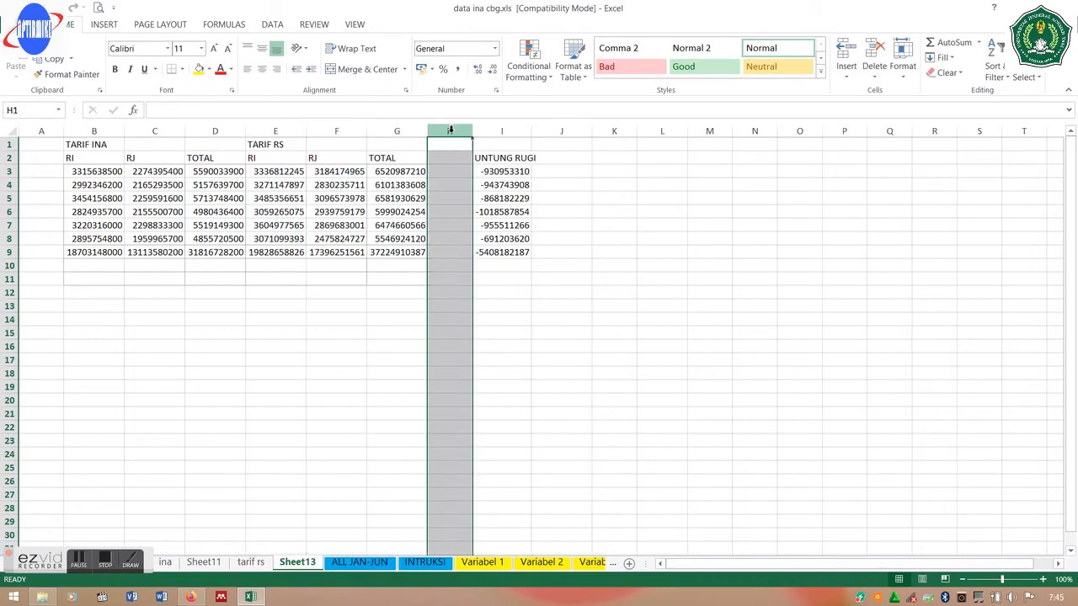
pyautogui.rightClick(450, 131)
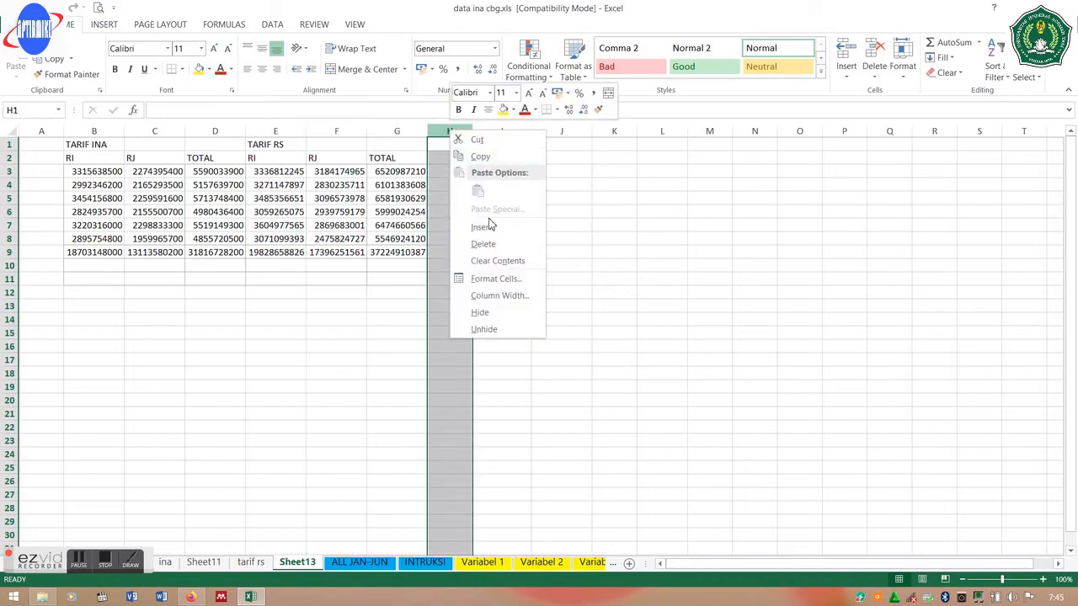
pyautogui.click(495, 245)
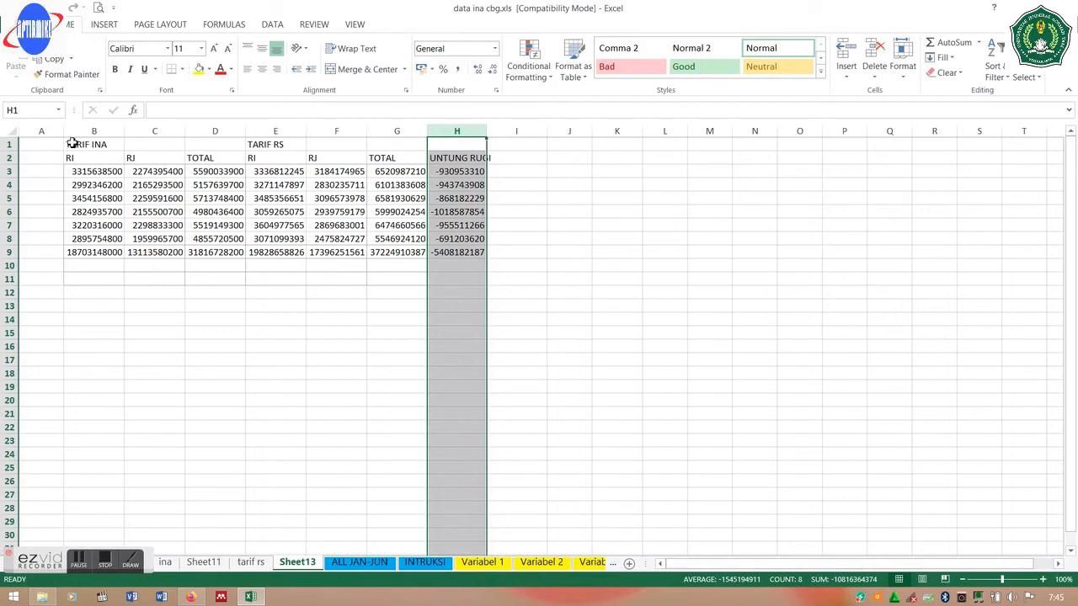
pyautogui.moveTo(72, 144); pyautogui.dragTo(205, 149)
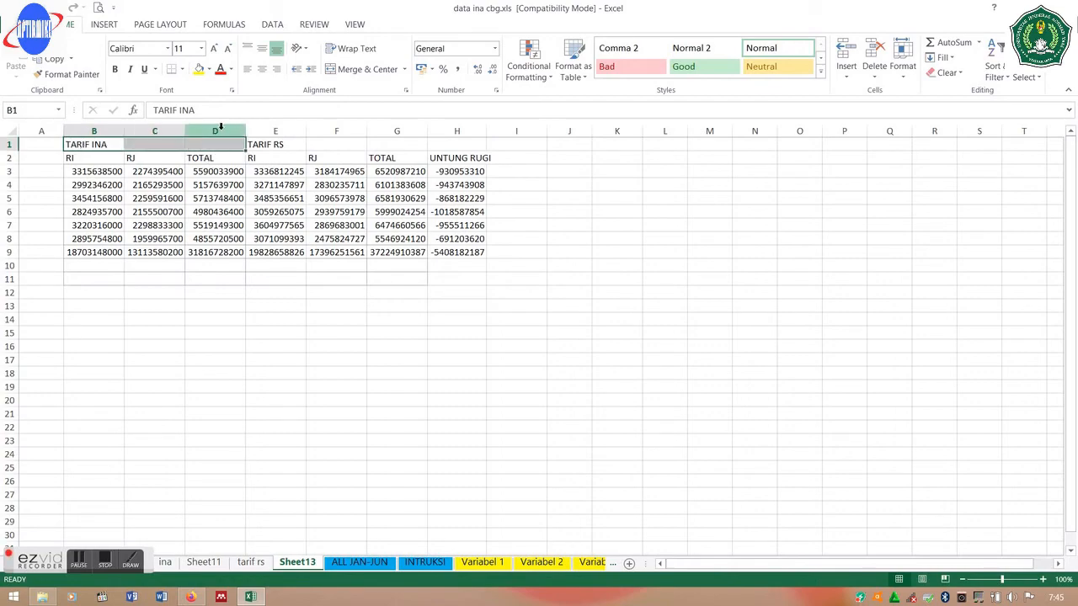
# - Merge and centre TARIF INA across B1:D1 and enter the heading BULAN in A2
pyautogui.click(382, 69)
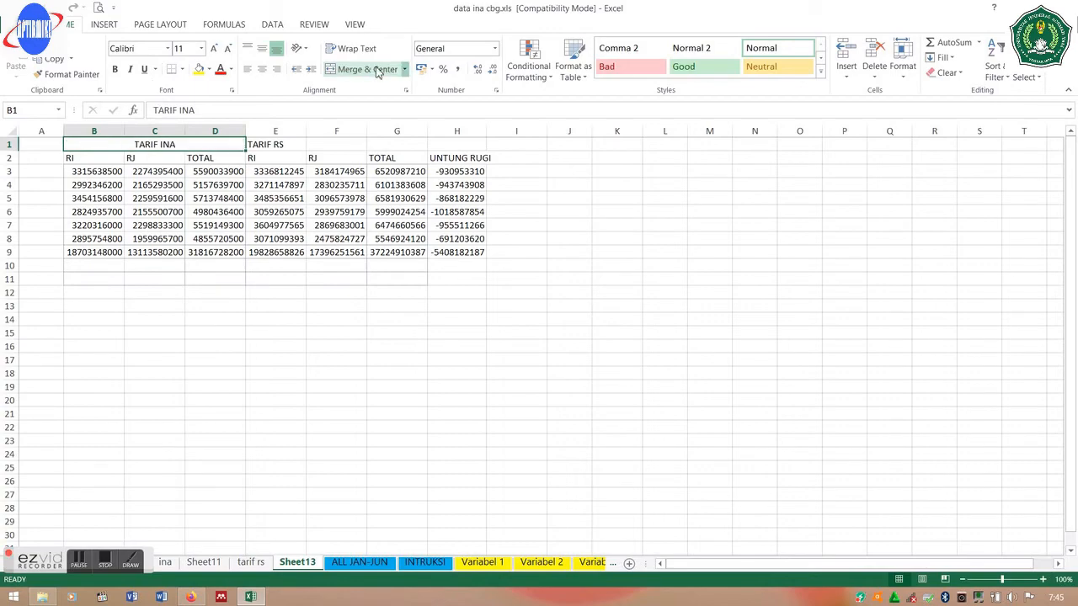
pyautogui.click(36, 161)
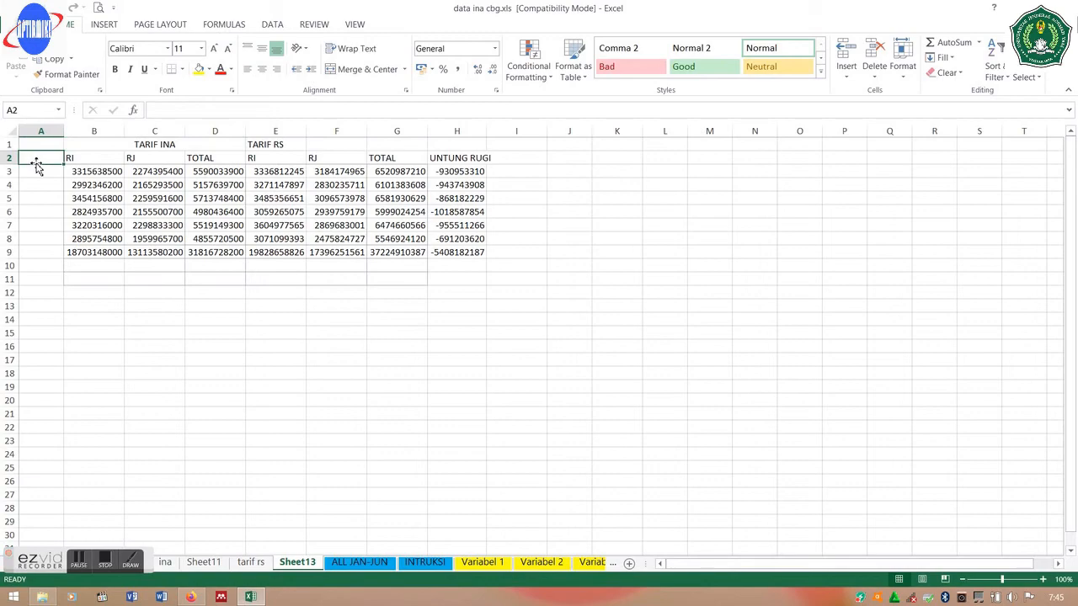
pyautogui.write('BULAN')
pyautogui.press('Return')
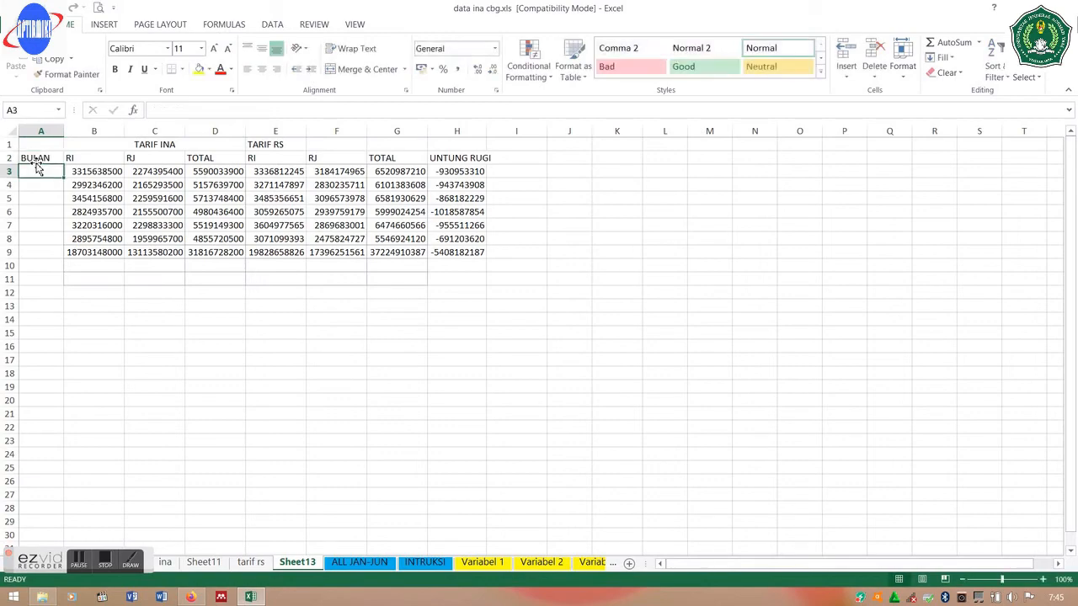
# - Enter months 1 and 2 in A3:A4 and extend the series down to A9
pyautogui.write('1')
pyautogui.press('Return')
pyautogui.write('2')
pyautogui.press('Return')
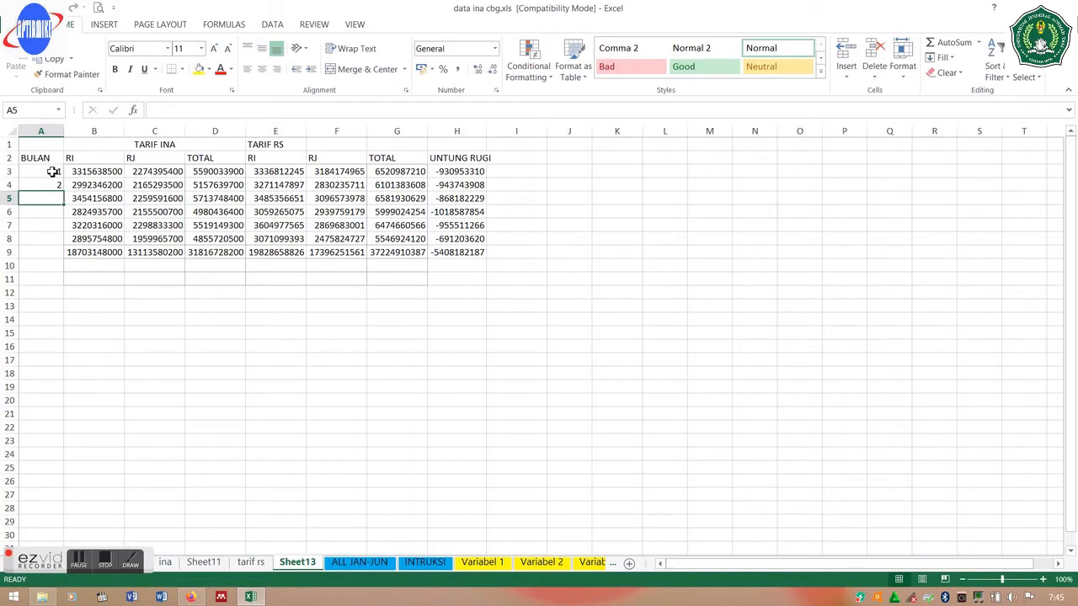
pyautogui.click(51, 172)
pyautogui.moveTo(53, 177); pyautogui.dragTo(61, 254)
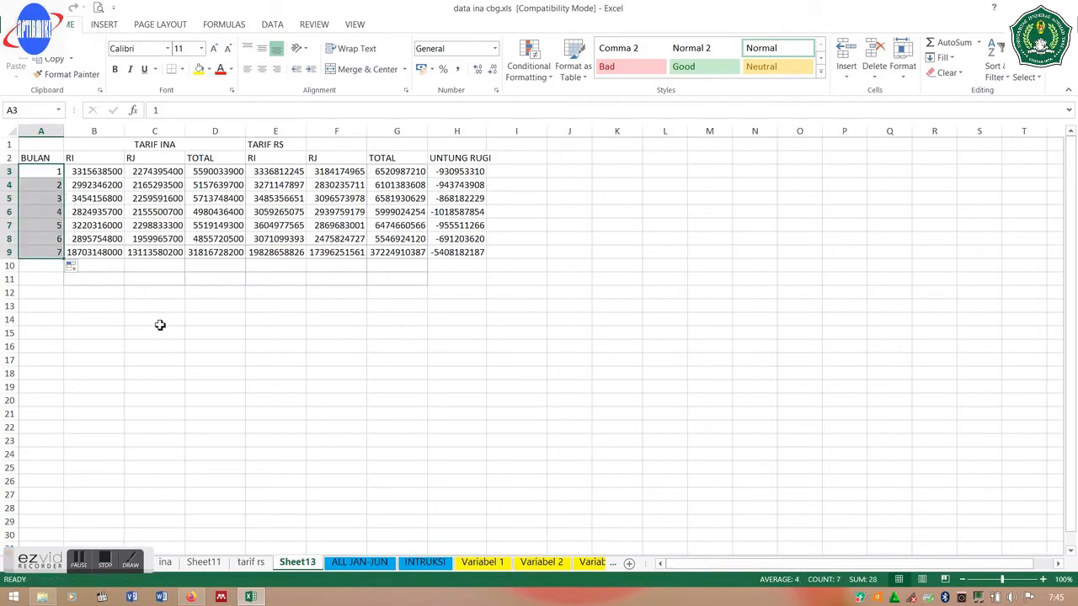
# - Replace the extra 7 in A9 with the label TOTAL
pyautogui.click(36, 253)
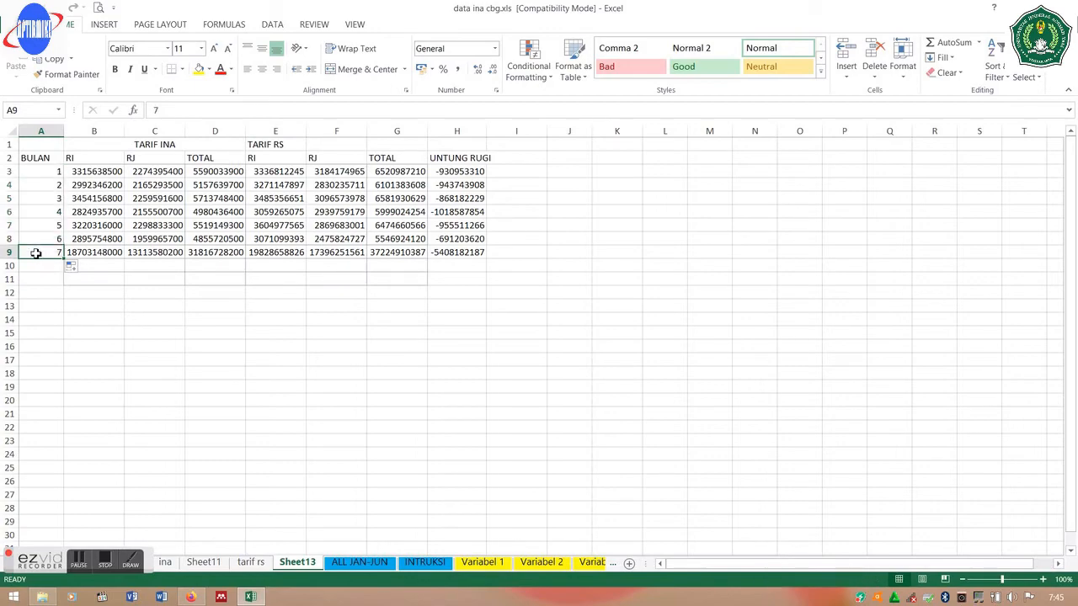
pyautogui.press('BackSpace')
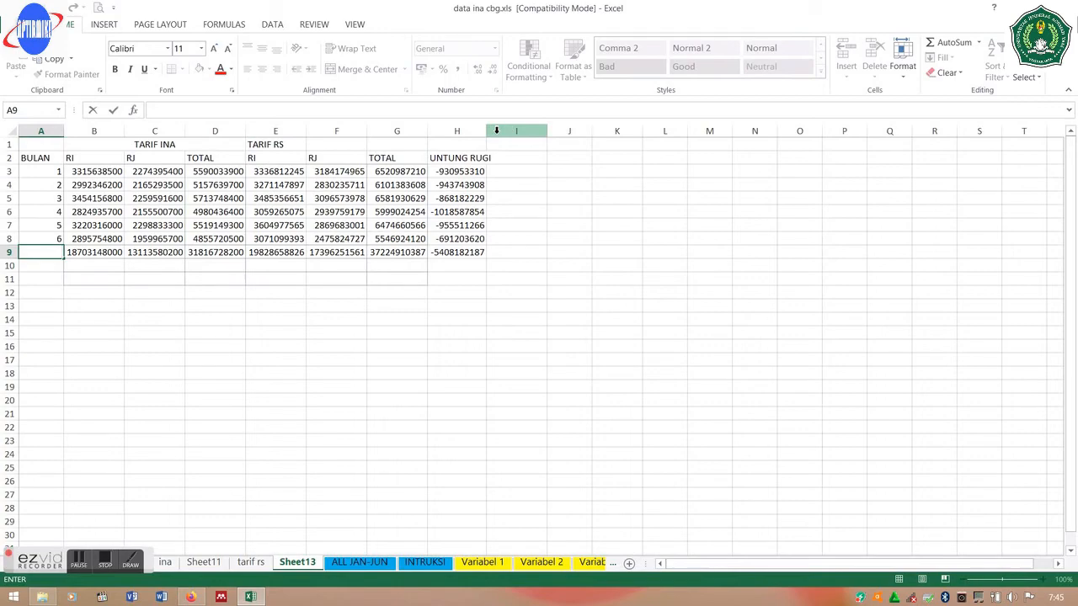
pyautogui.write('TOTAL')
pyautogui.press('Return')
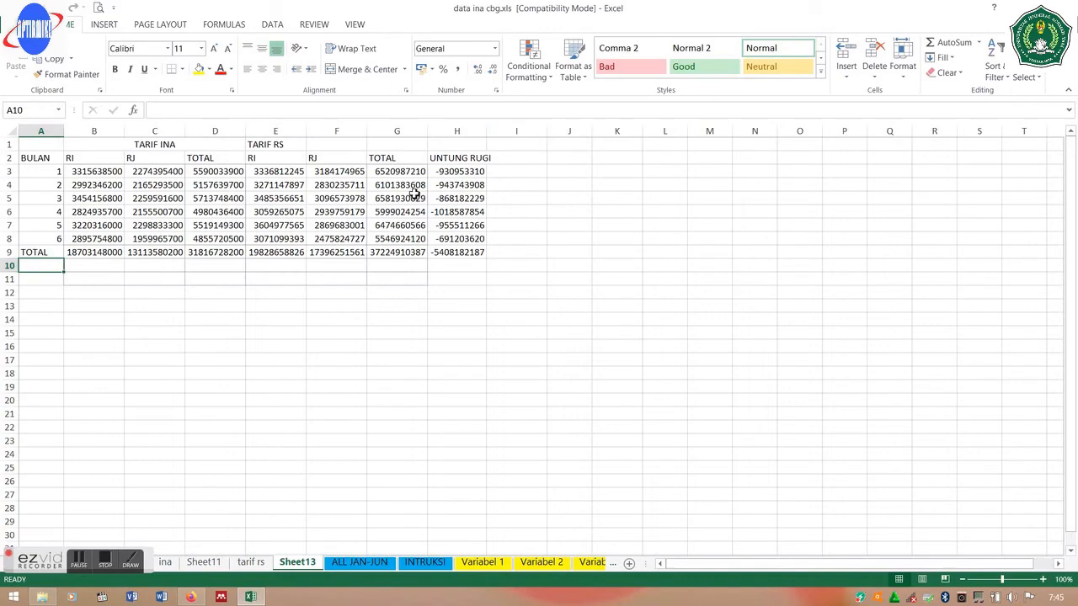
# - Merge and centre the TARIF RS title across E1:G1
pyautogui.click(32, 162)
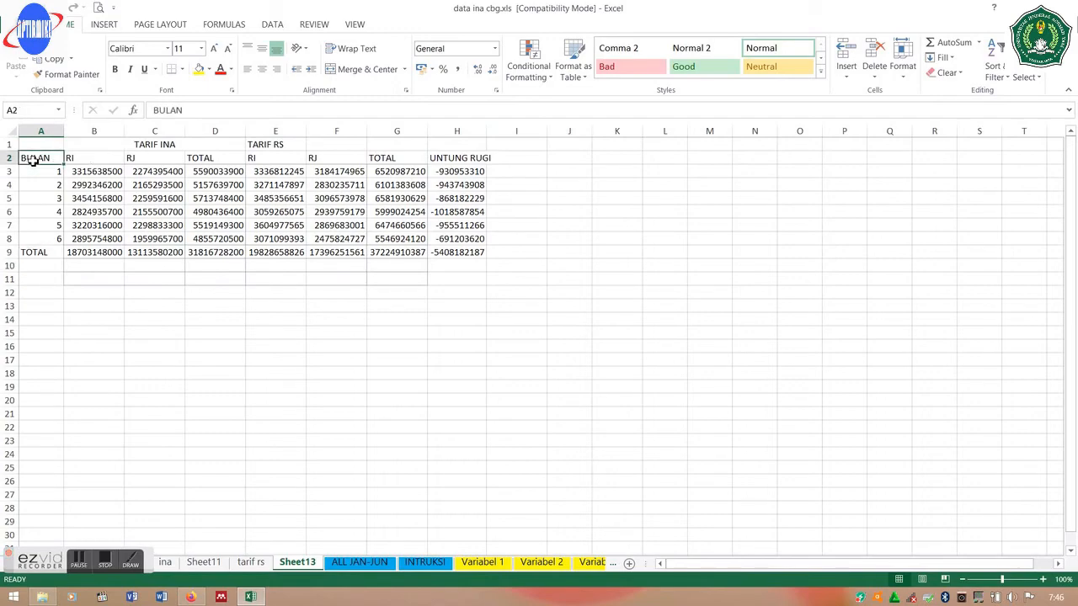
pyautogui.click(286, 145)
pyautogui.doubleClick(285, 145)
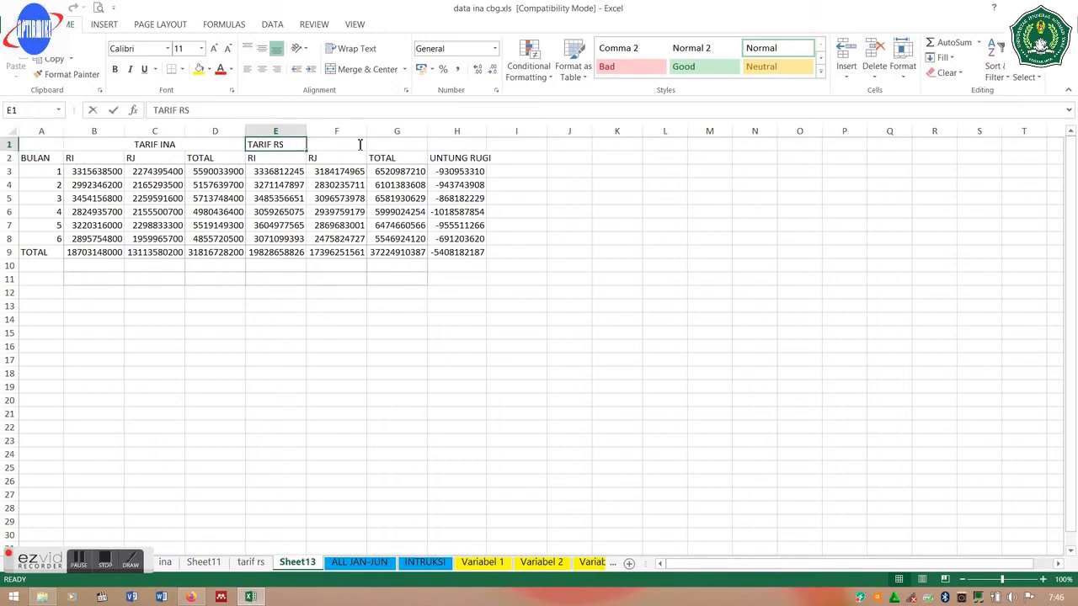
pyautogui.click(395, 145)
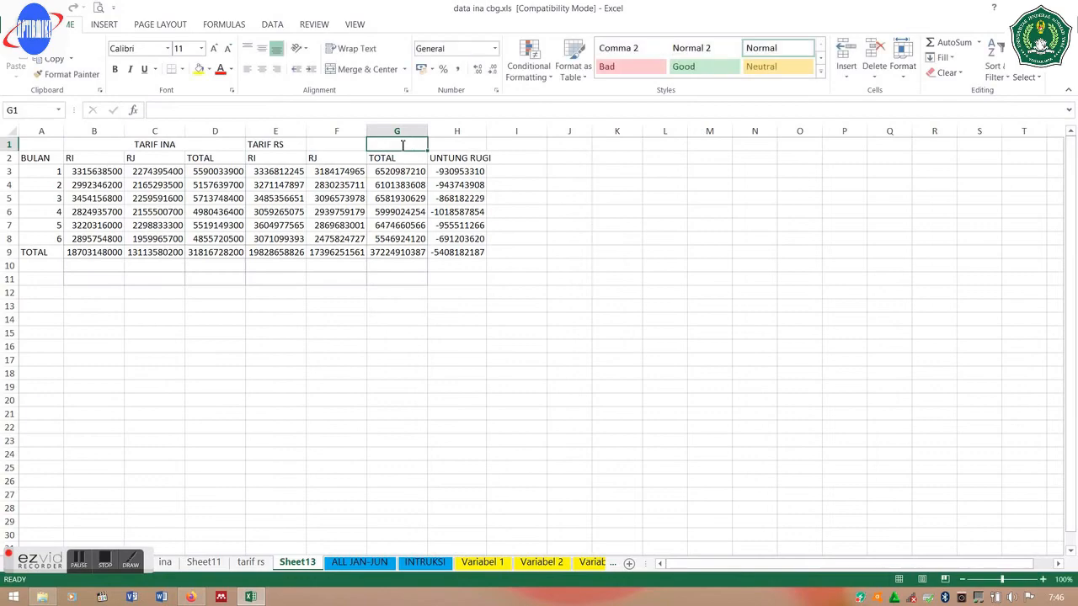
pyautogui.click(276, 145)
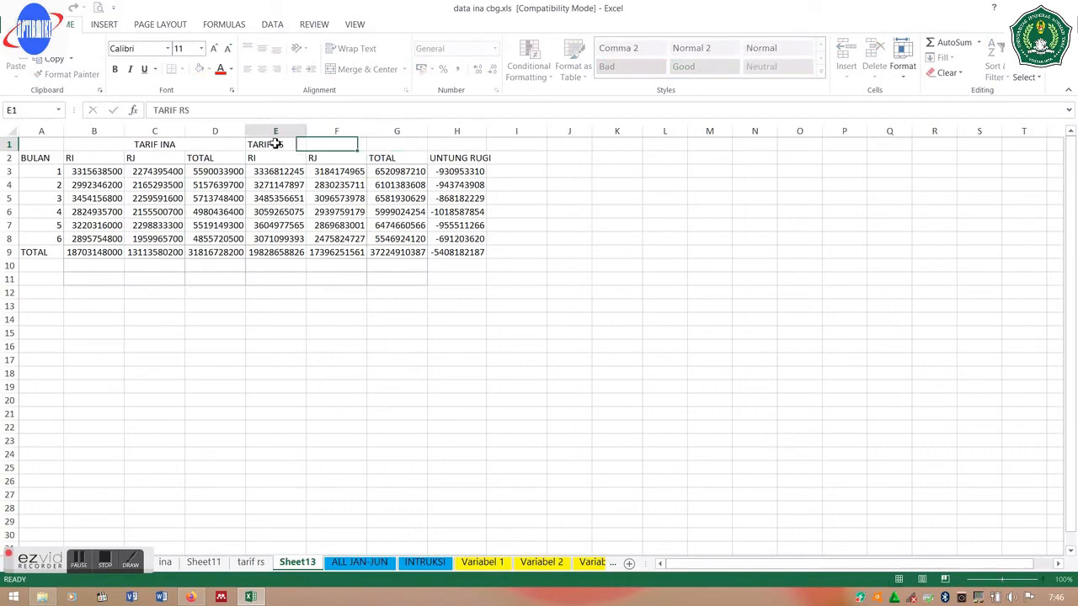
pyautogui.moveTo(276, 145); pyautogui.dragTo(388, 149)
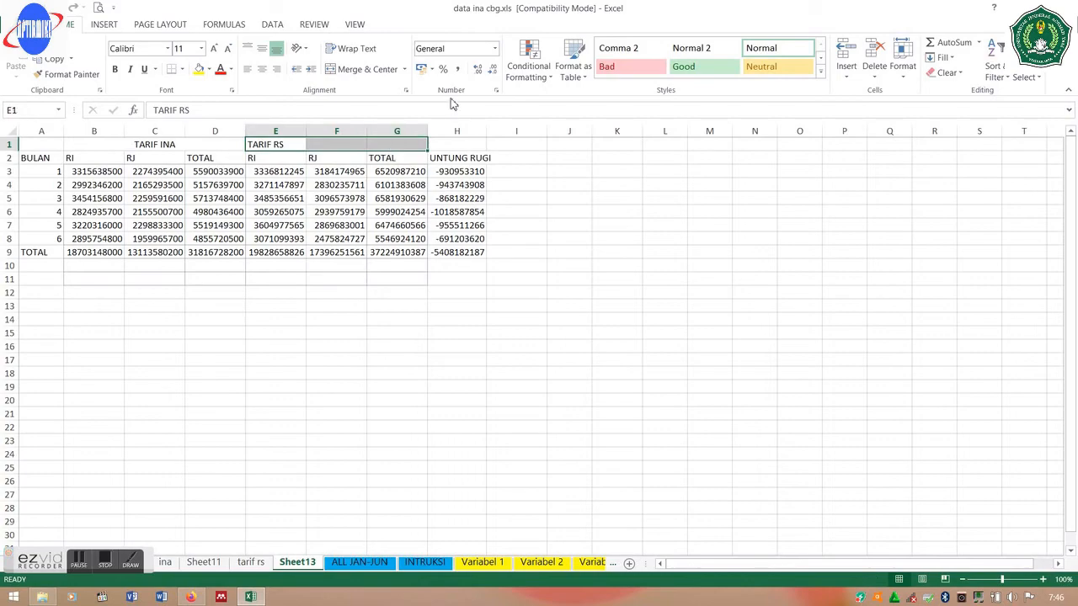
pyautogui.click(358, 71)
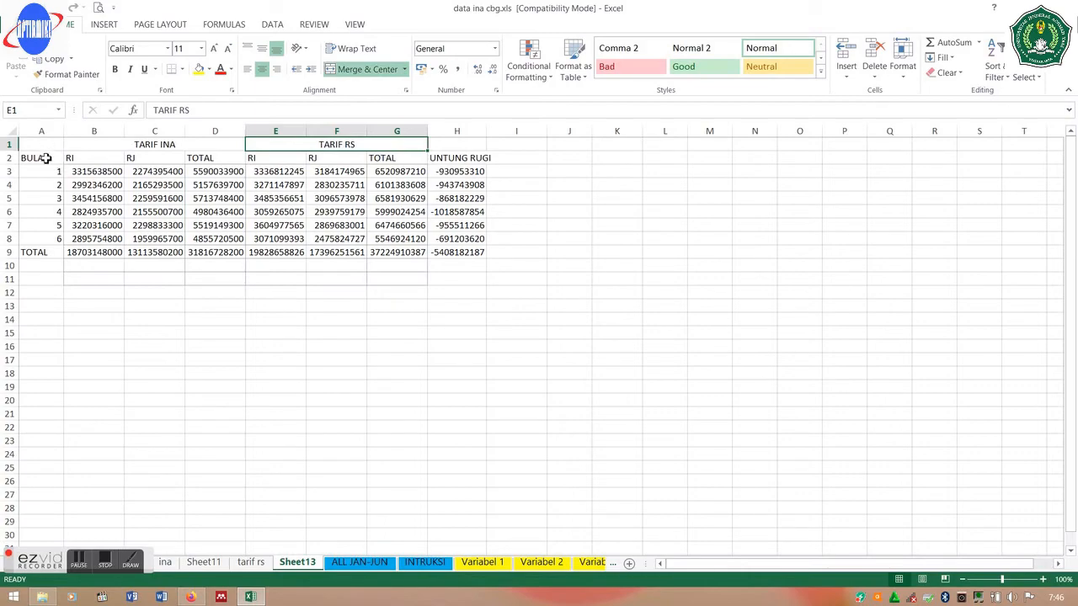
# - Apply All Borders to the whole table from A1 to H9
pyautogui.moveTo(51, 148); pyautogui.dragTo(454, 250)
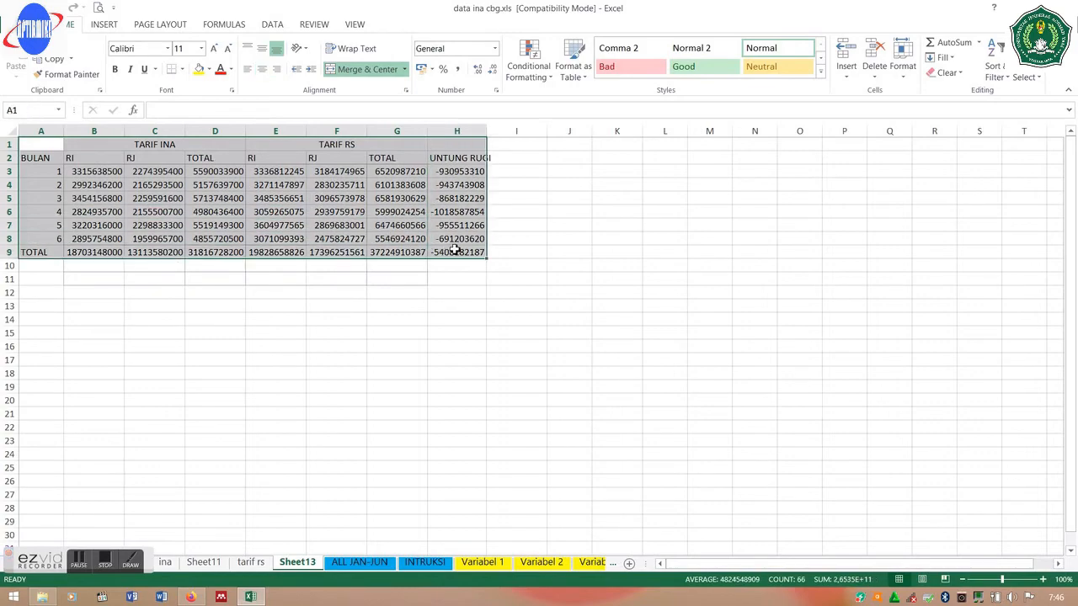
pyautogui.click(182, 70)
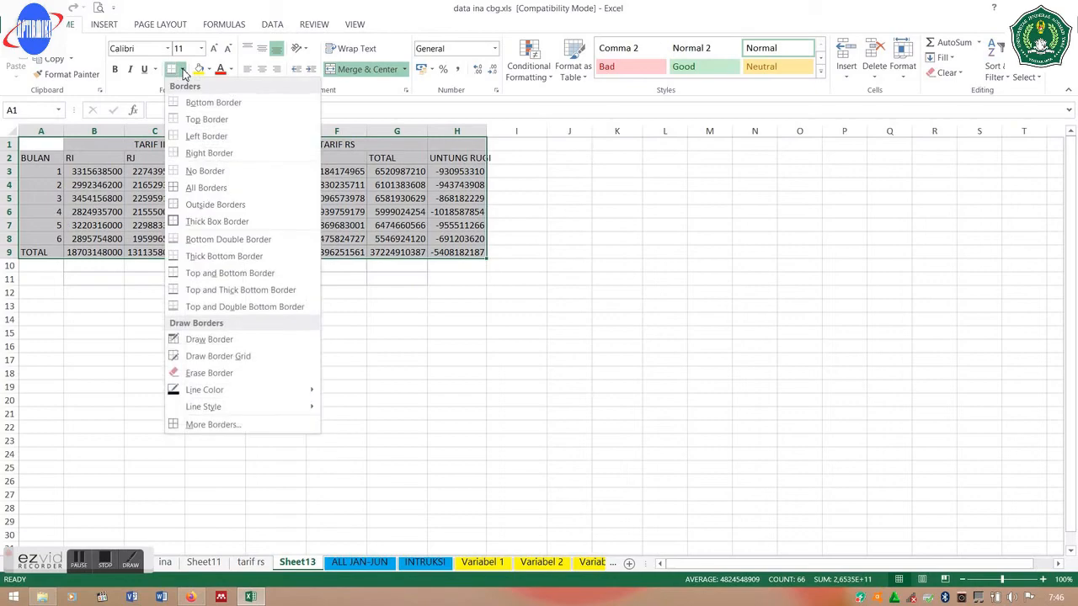
pyautogui.click(212, 187)
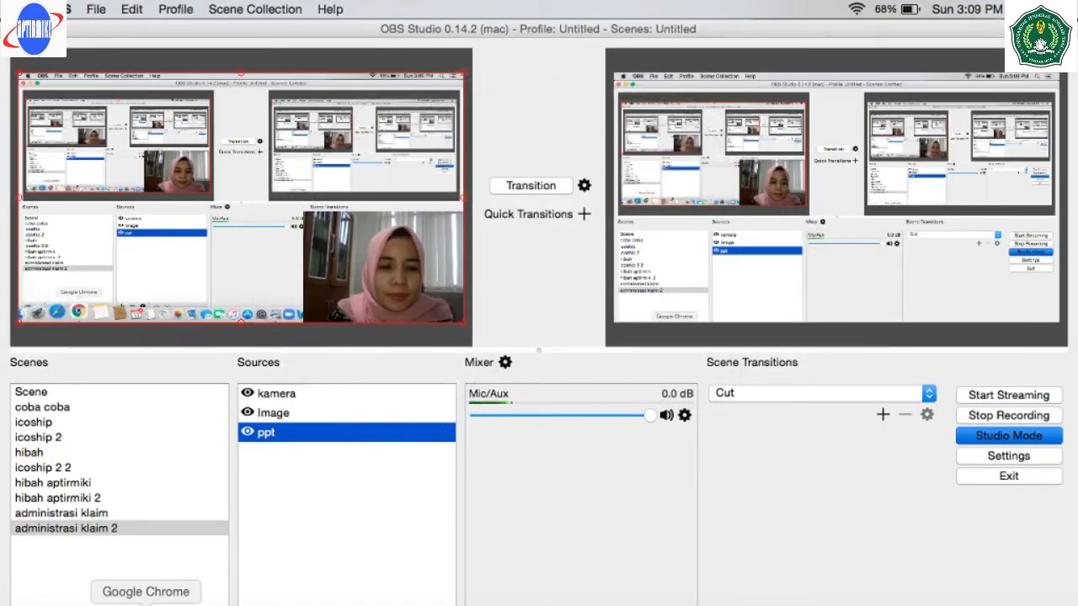
# - Bring the Chrome window showing the BPJS Kesehatan page to the front
pyautogui.click(144, 600)
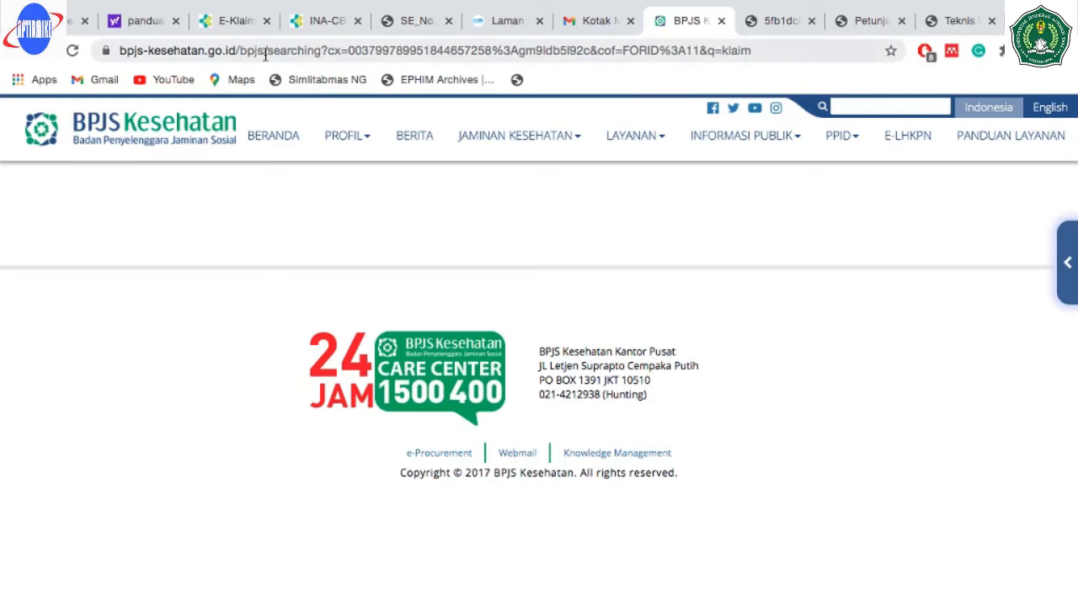
pyautogui.click(264, 54)
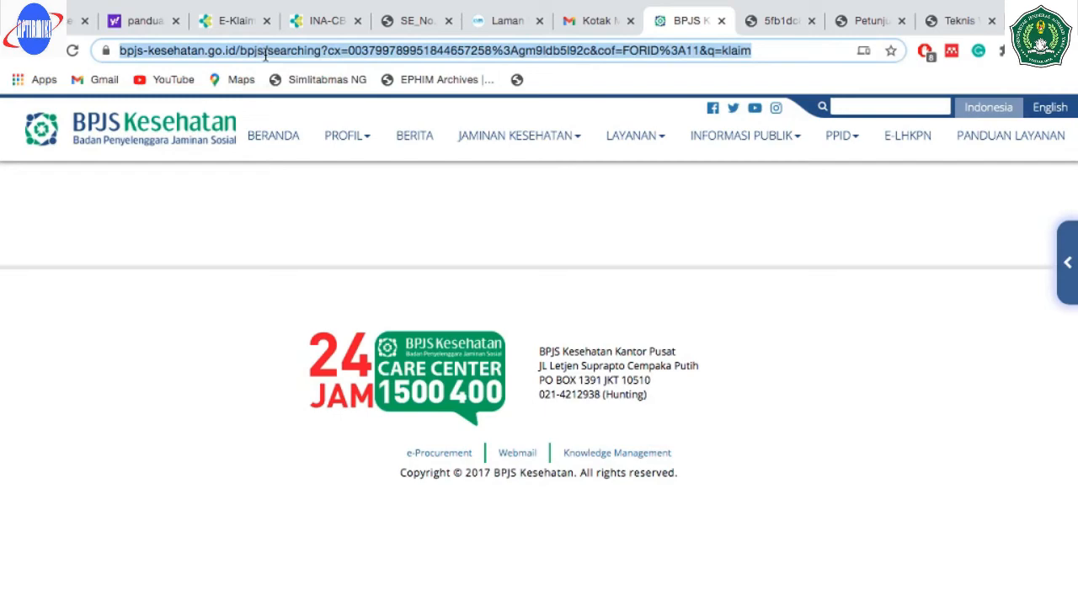
pyautogui.click(292, 268)
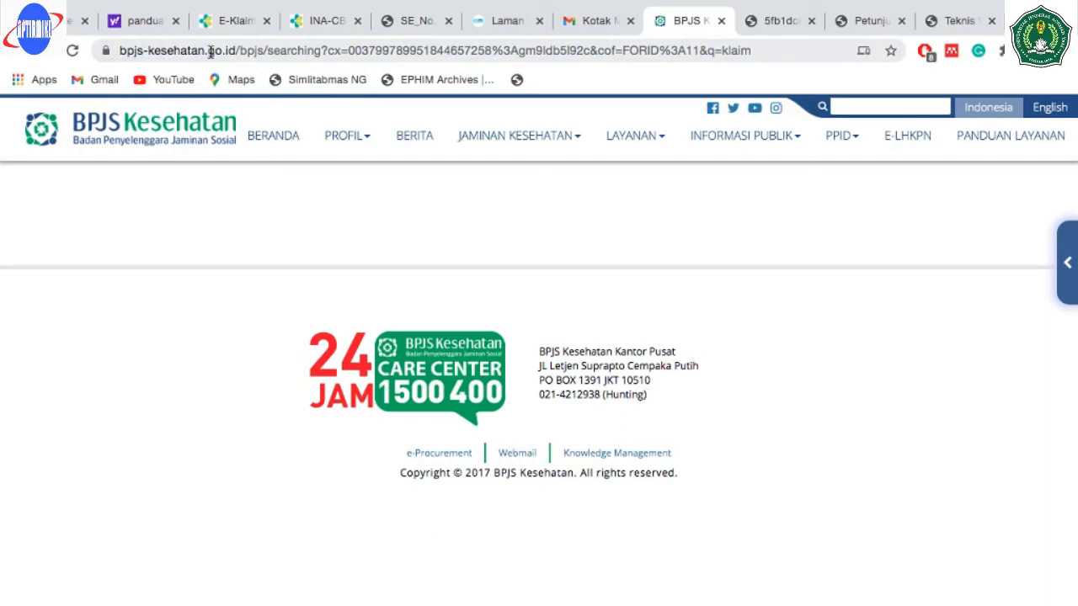
# - Search the BPJS Kesehatan site for 'klaim', then minimise the Chrome window
pyautogui.click(865, 108)
pyautogui.write('klaim')
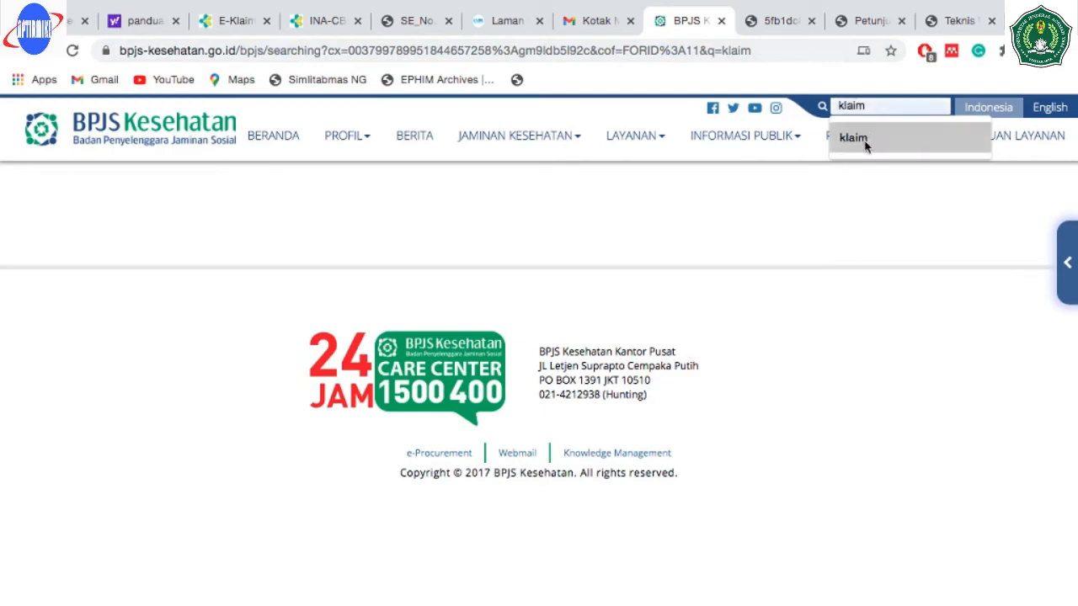
pyautogui.click(861, 140)
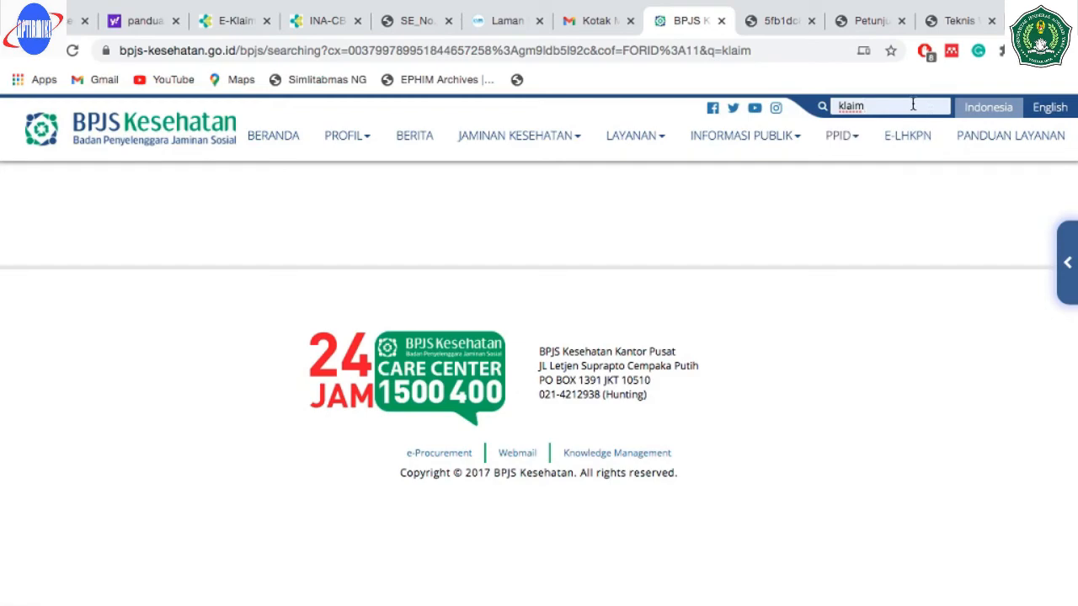
pyautogui.press('Return')
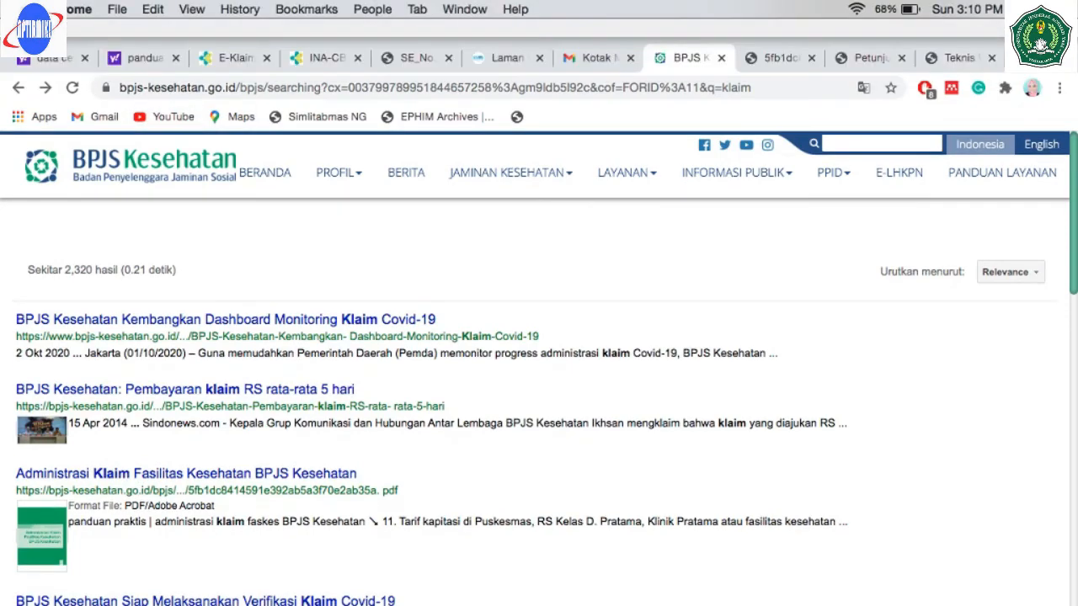
pyautogui.click(44, 28)
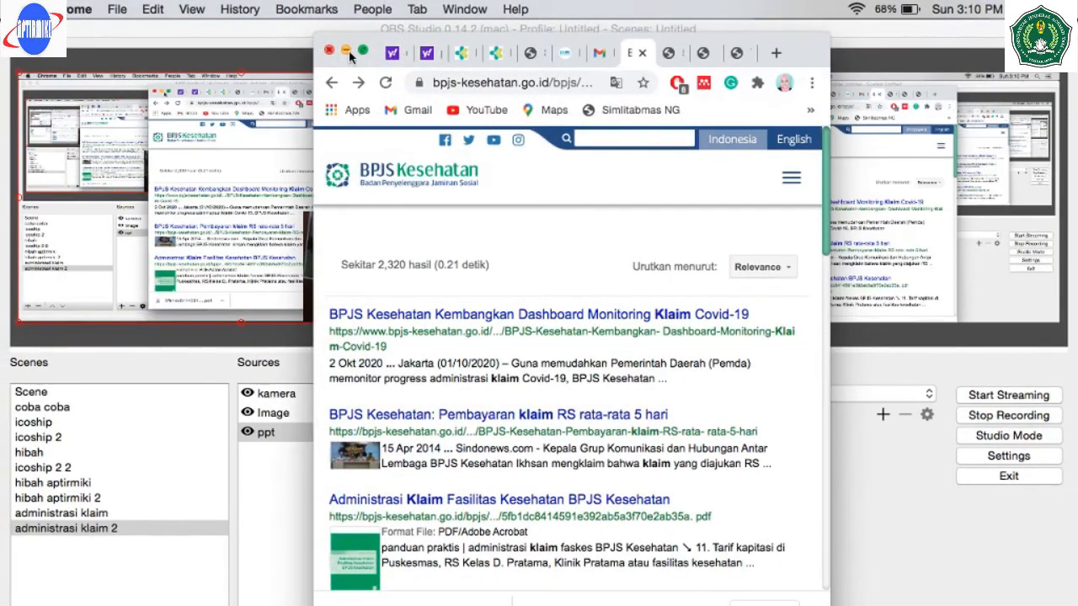
pyautogui.click(347, 50)
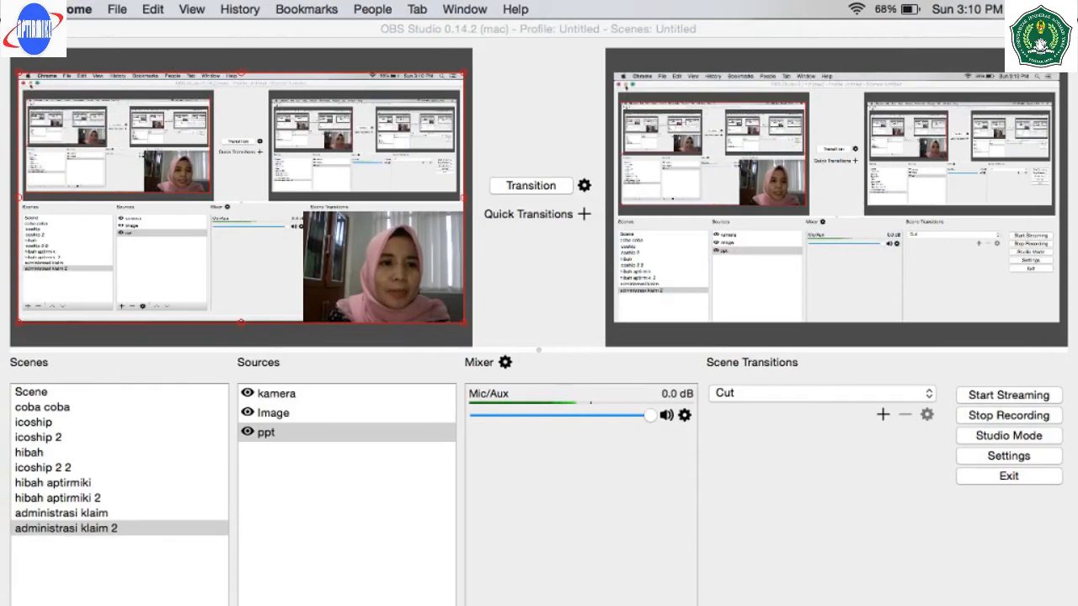
# - Minimise OBS, show the claims guide full screen, and scroll to page 04 Daftar Isi
pyautogui.click(30, 30)
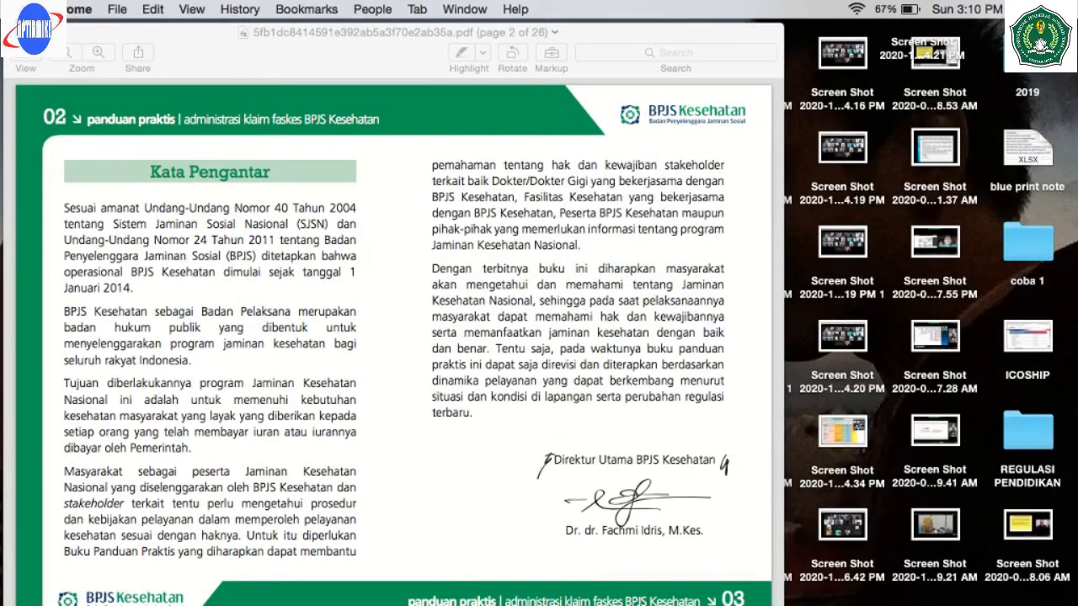
pyautogui.click(47, 32)
pyautogui.scroll(3, 321, 206)
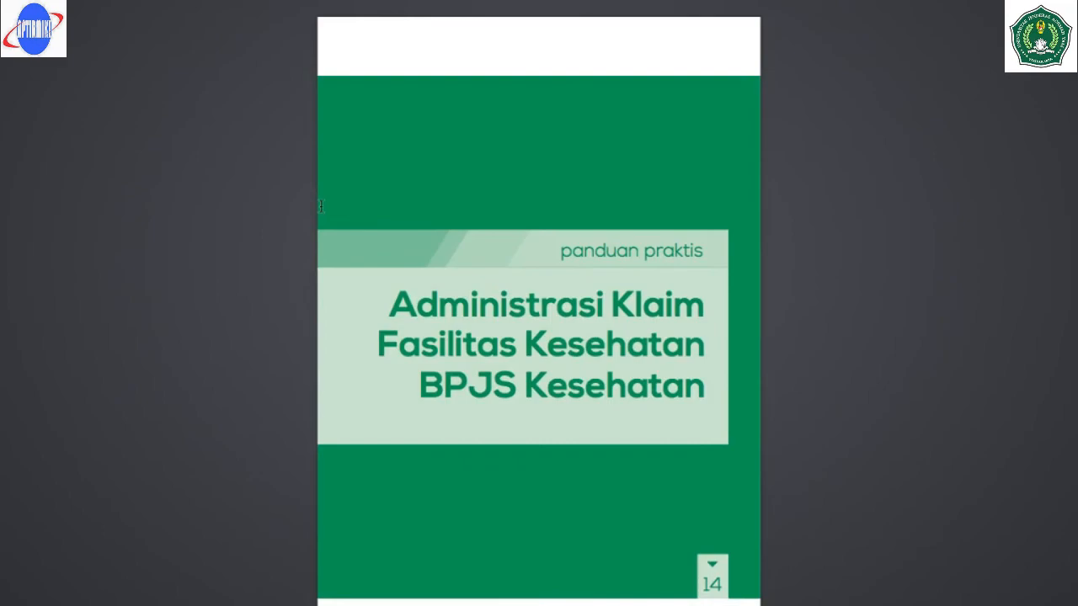
pyautogui.scroll(-3, 320, 206)
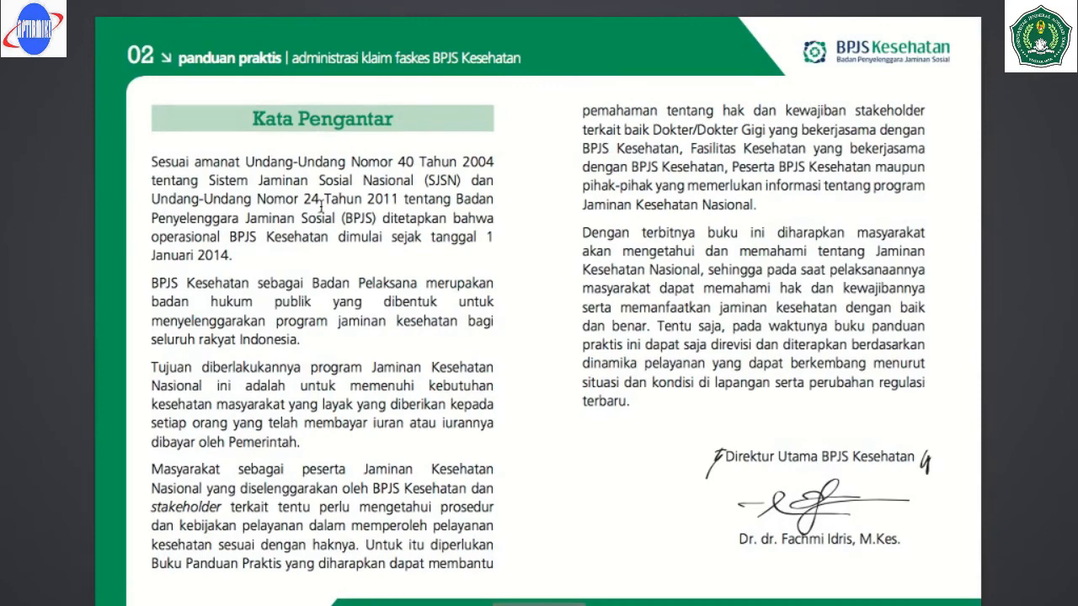
pyautogui.scroll(-3, 320, 206)
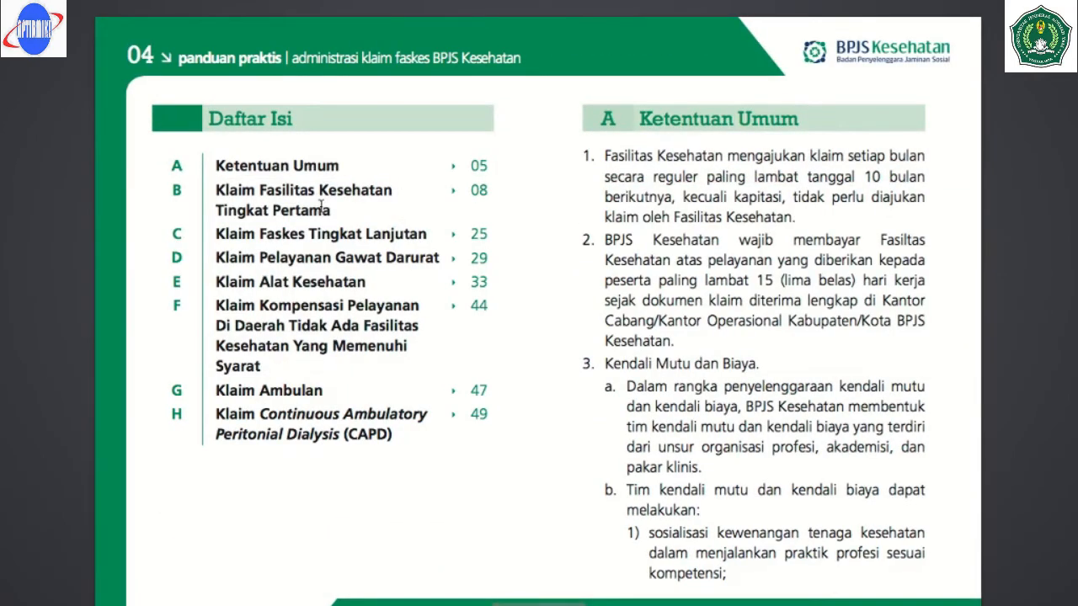